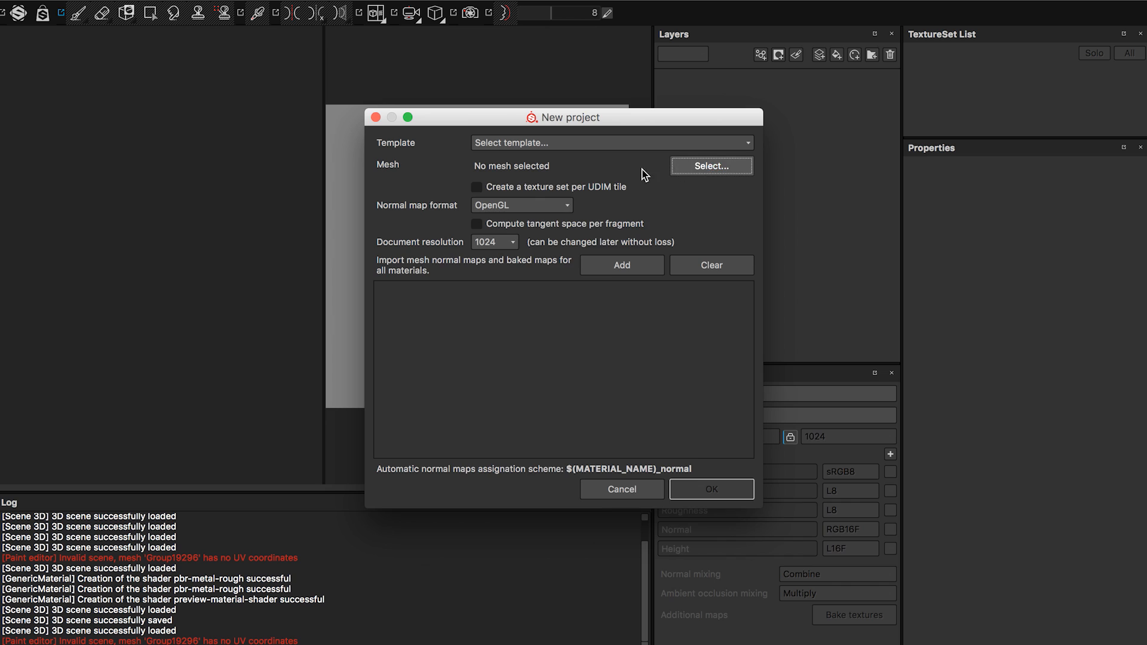
# Choose UVD.obj as the new project's mesh, with OpenGL as the normal map format.
pyautogui.click(627, 249)
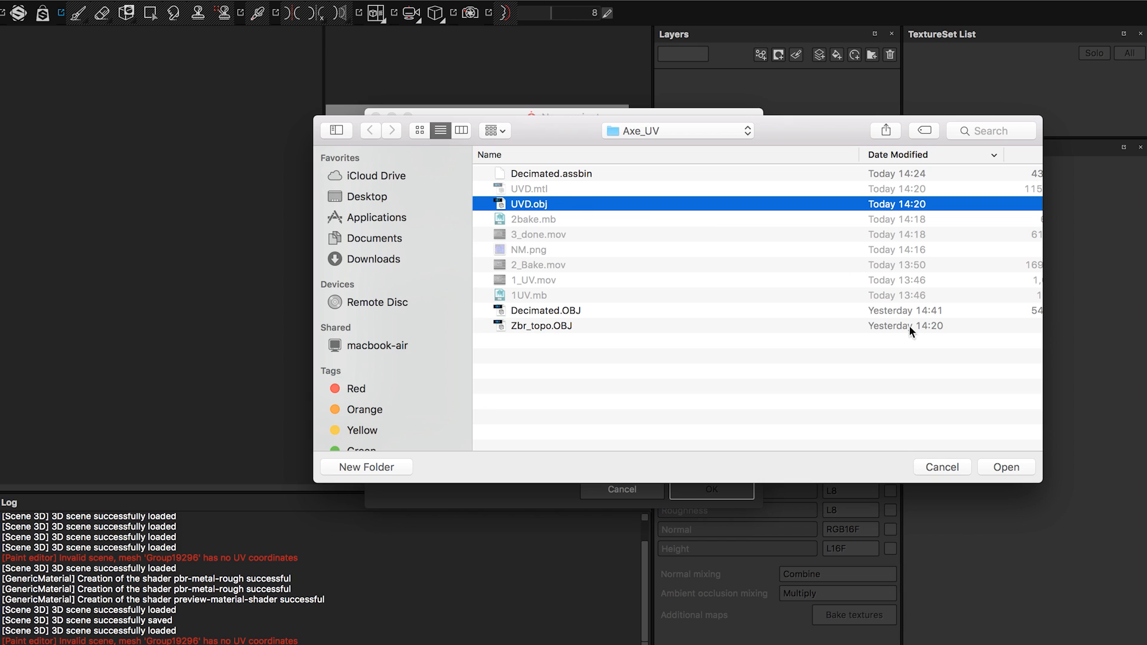
pyautogui.click(990, 468)
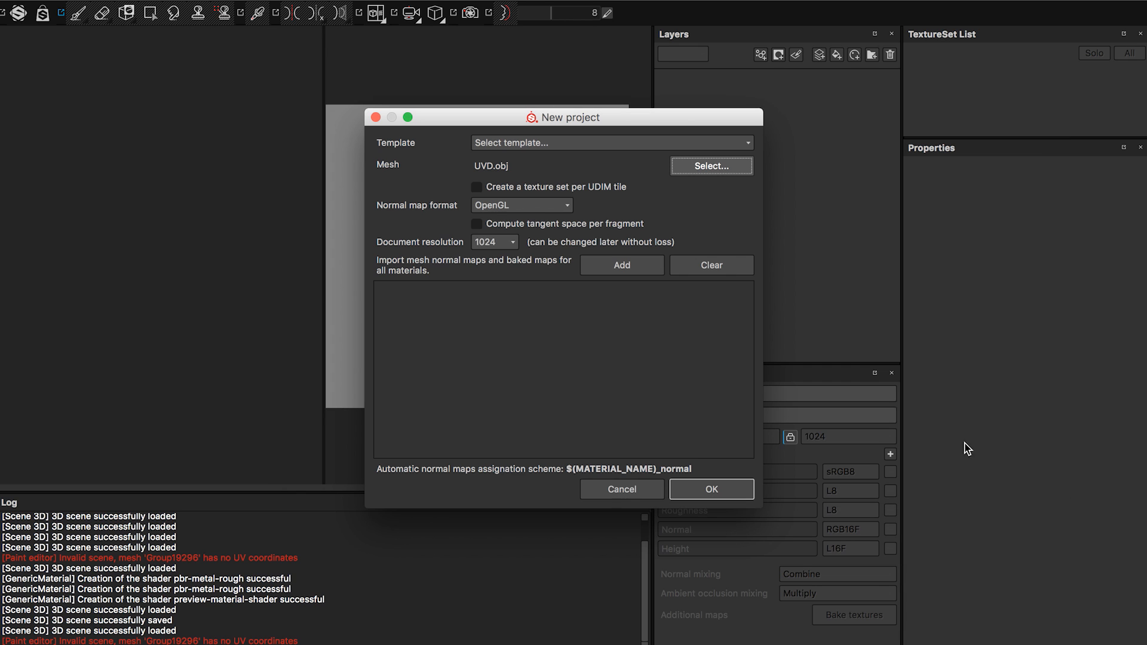
pyautogui.click(528, 206)
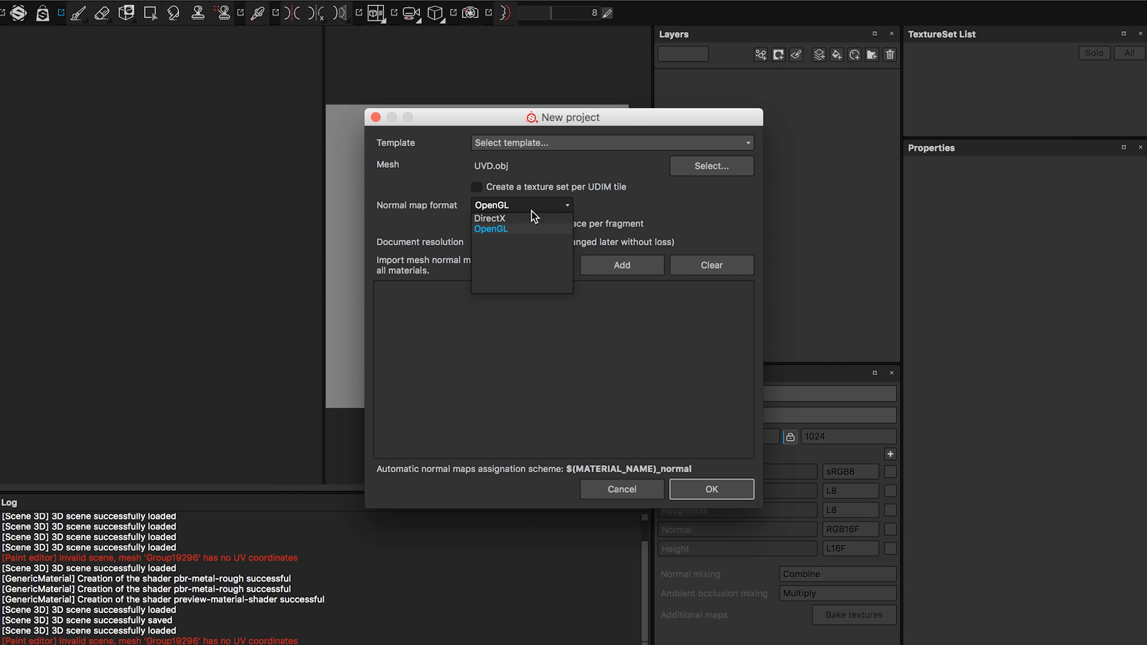
pyautogui.click(497, 229)
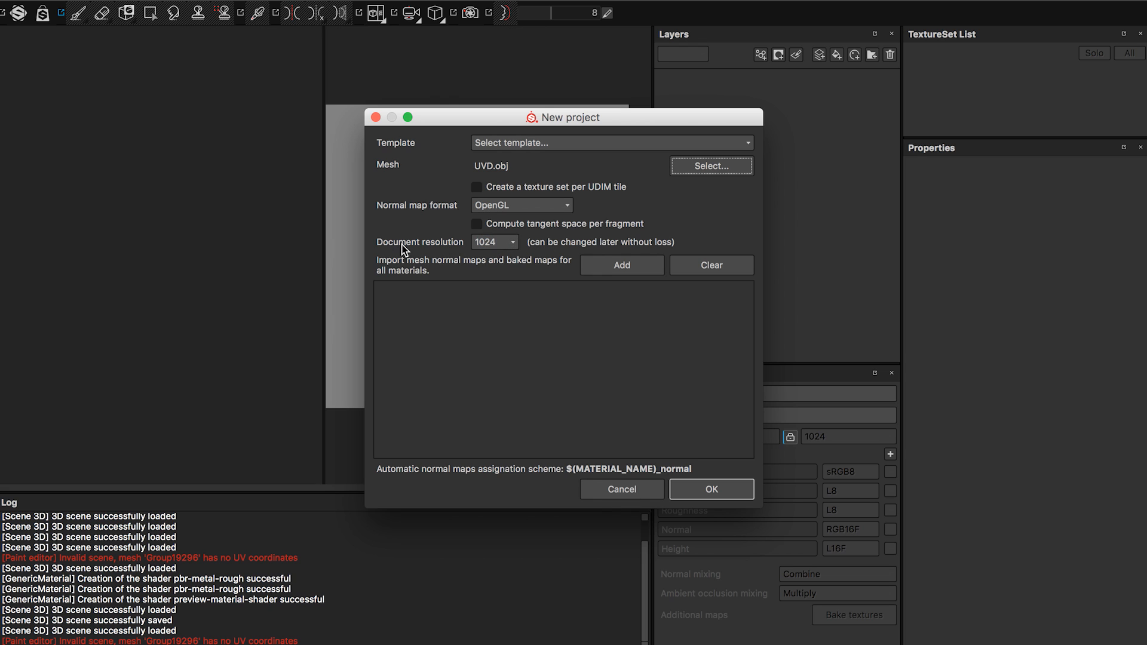
# Choose 1024 as the new project's document resolution.
pyautogui.click(509, 243)
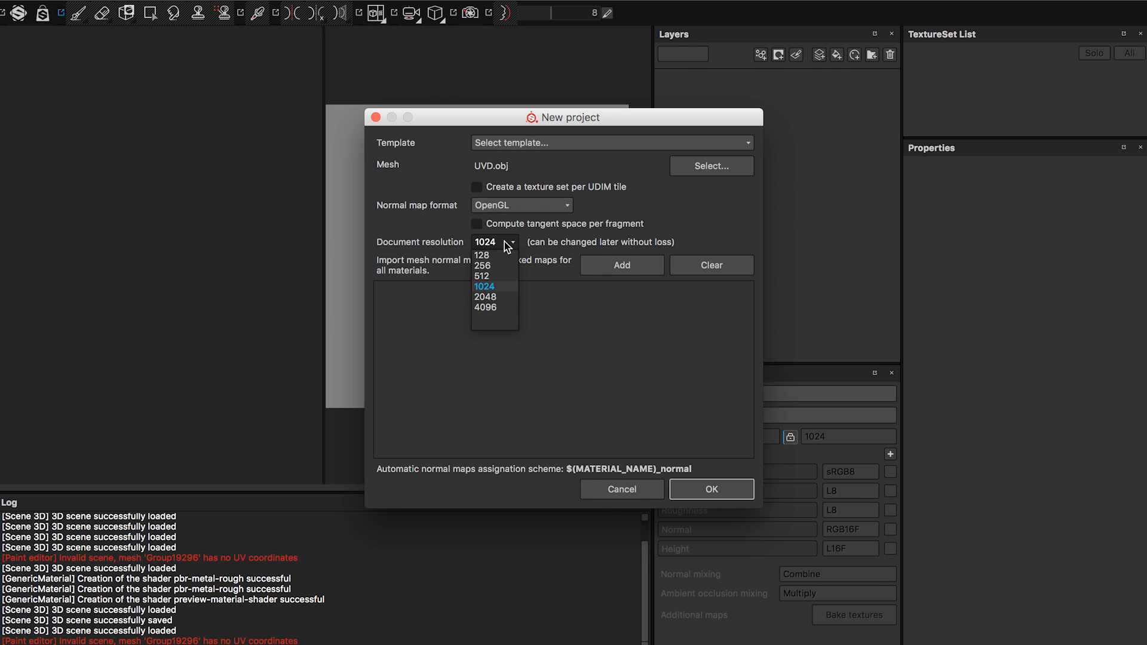
pyautogui.click(499, 286)
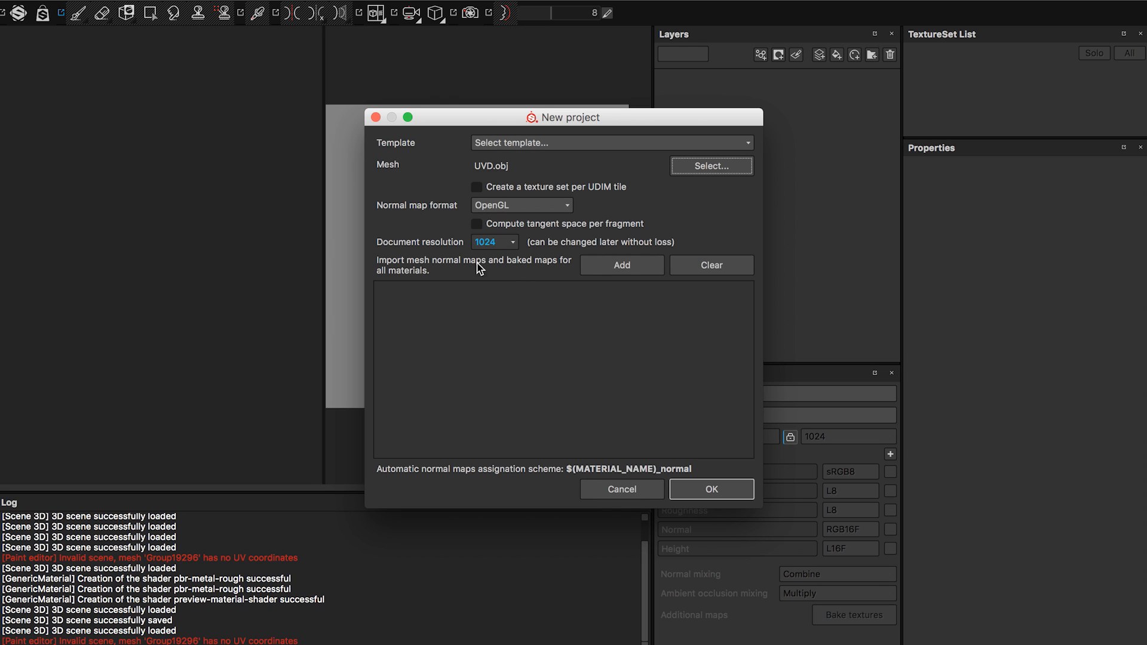
pyautogui.click(511, 244)
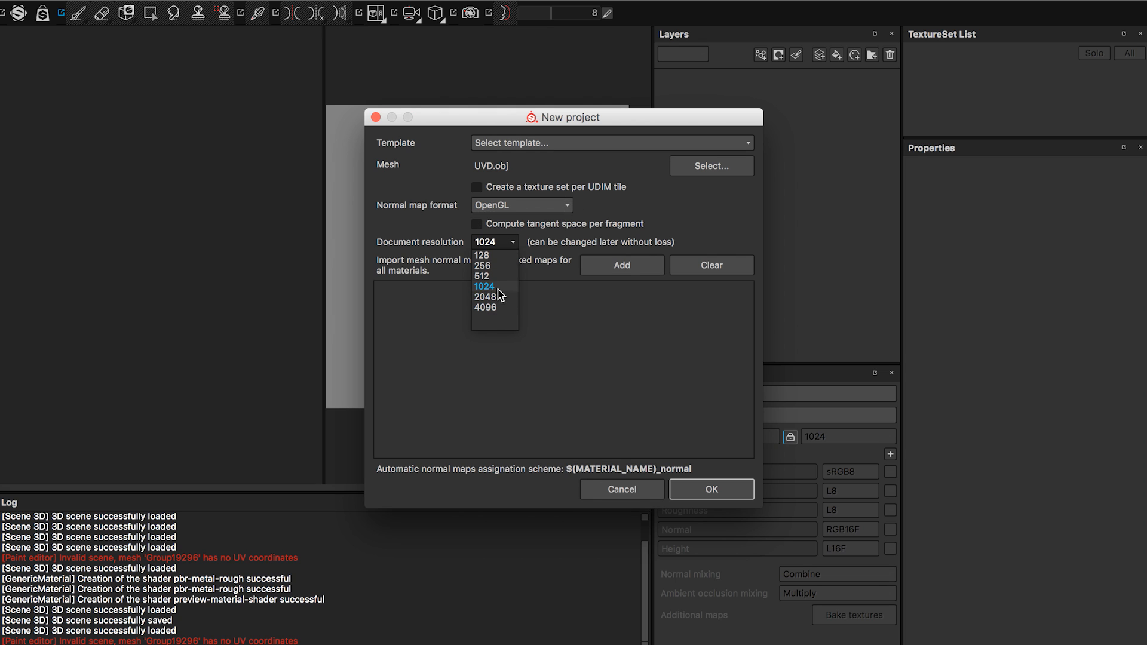
pyautogui.click(498, 289)
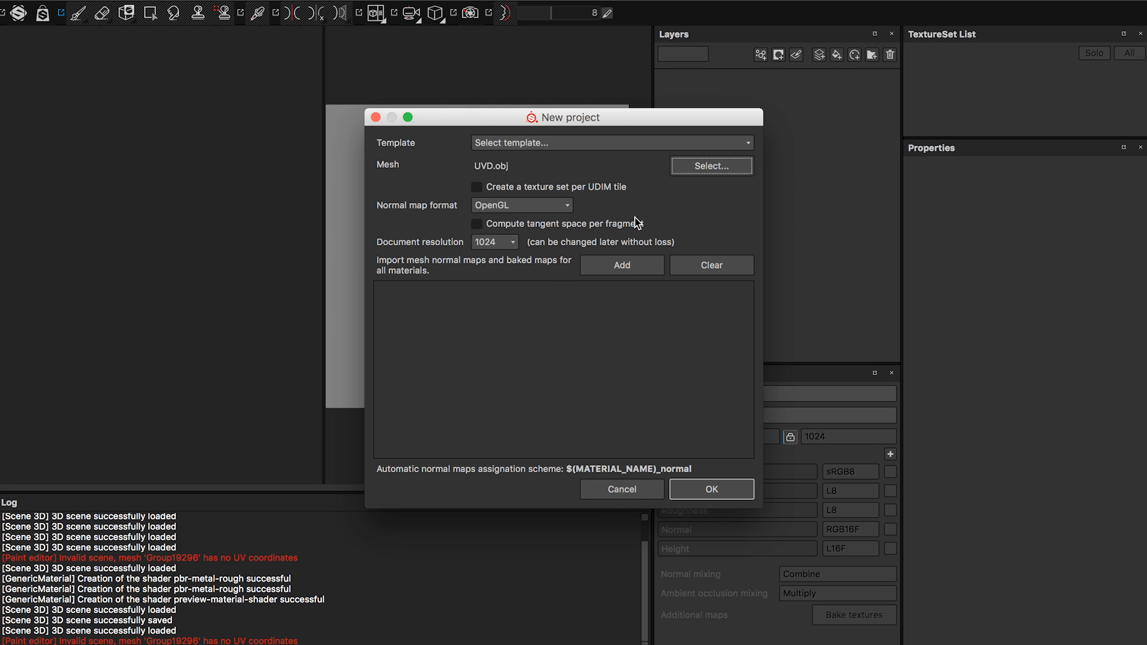
pyautogui.click(618, 270)
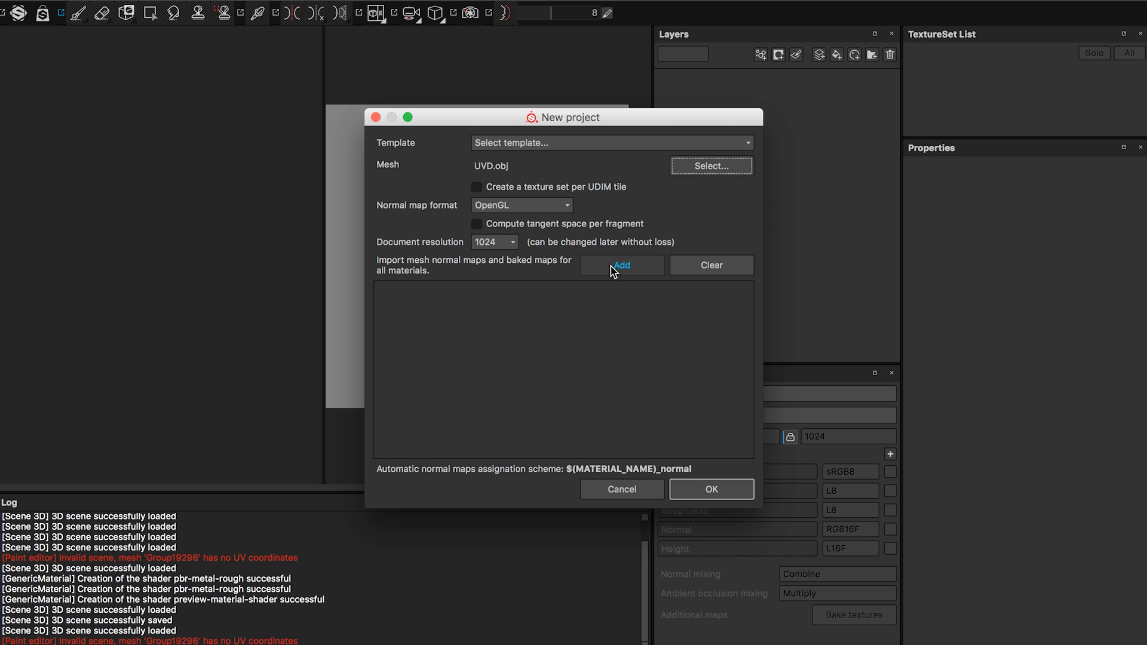
pyautogui.click(629, 266)
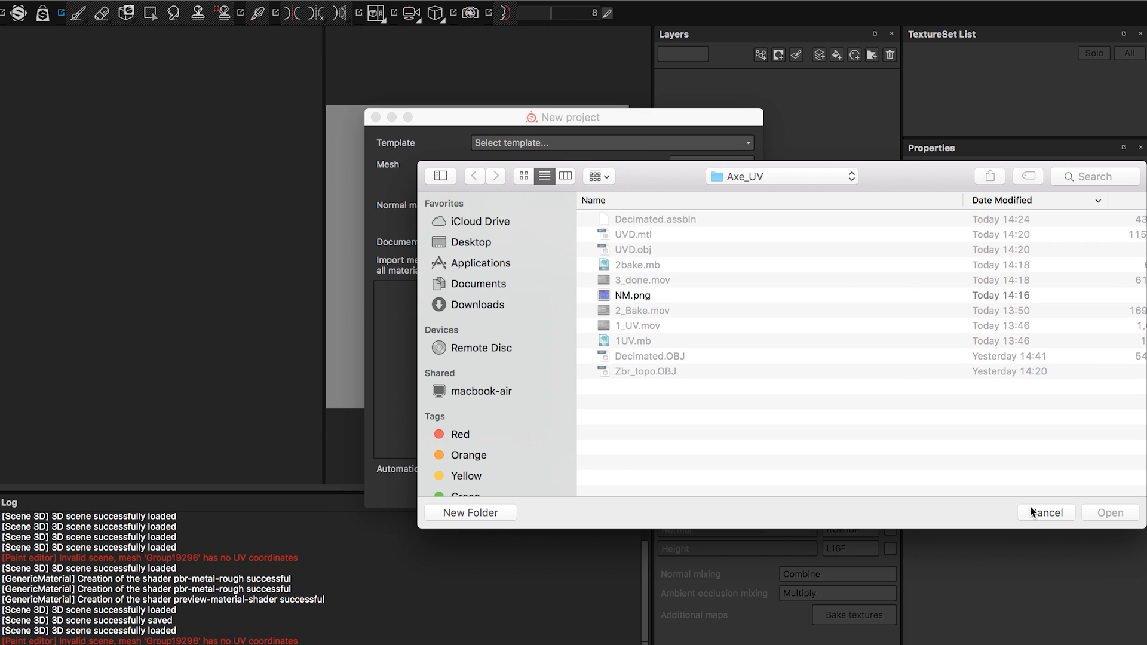
pyautogui.click(1044, 512)
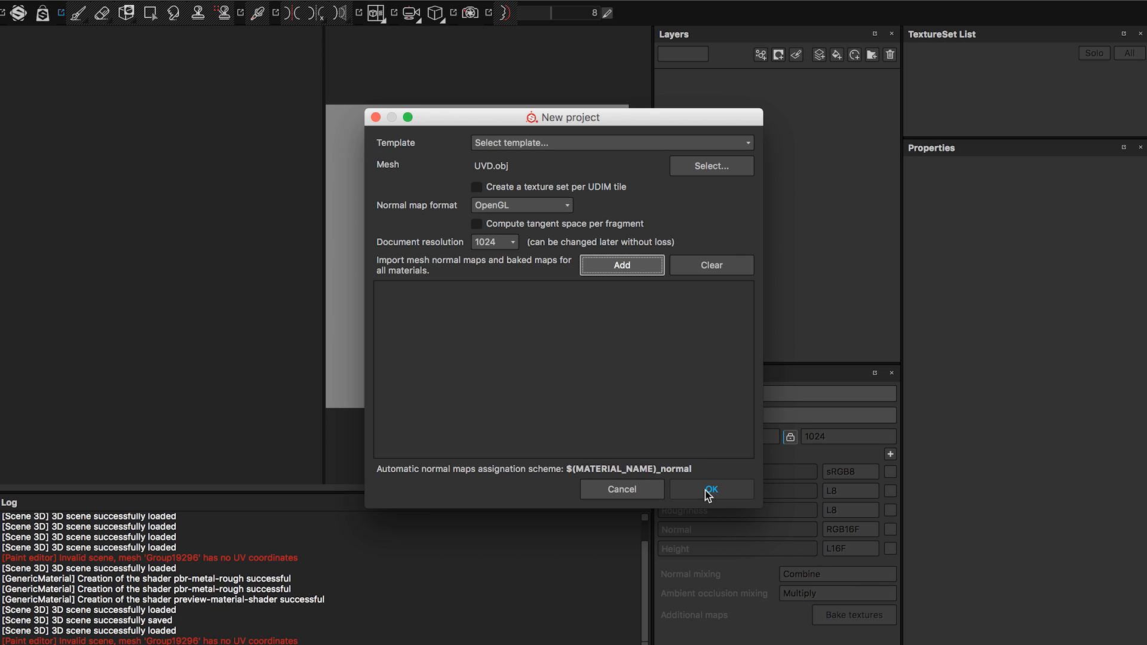
# Create the new project from the chosen mesh and settings.
pyautogui.click(710, 492)
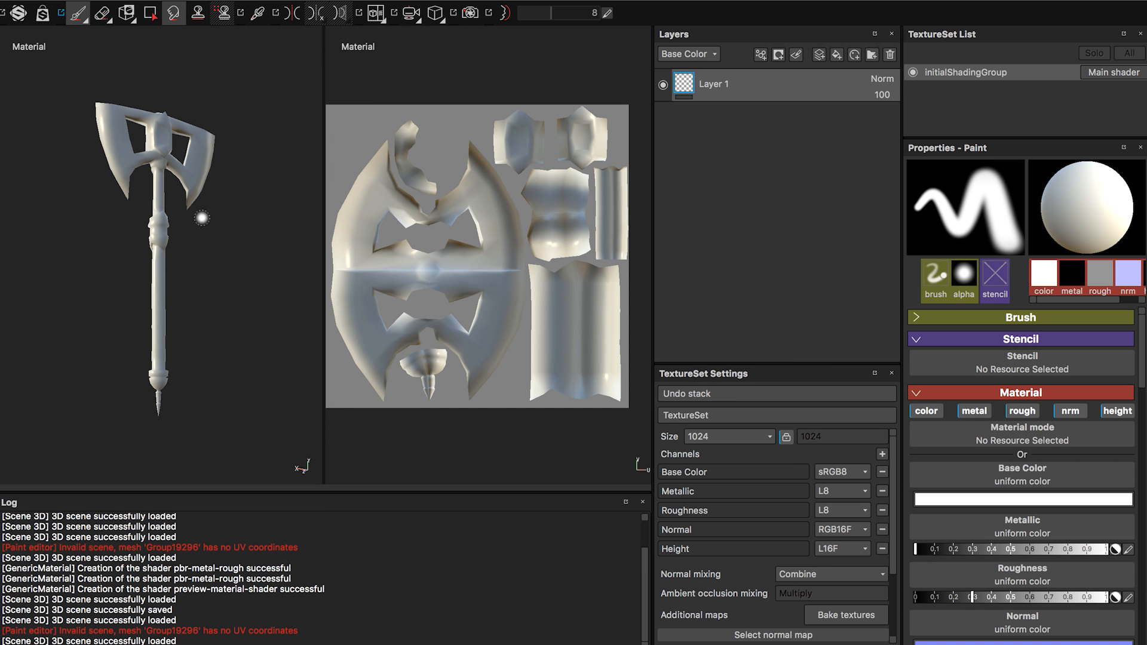
pyautogui.keyDown('alt'); pyautogui.moveTo(199, 263); pyautogui.dragTo(229, 261); pyautogui.keyUp('alt')
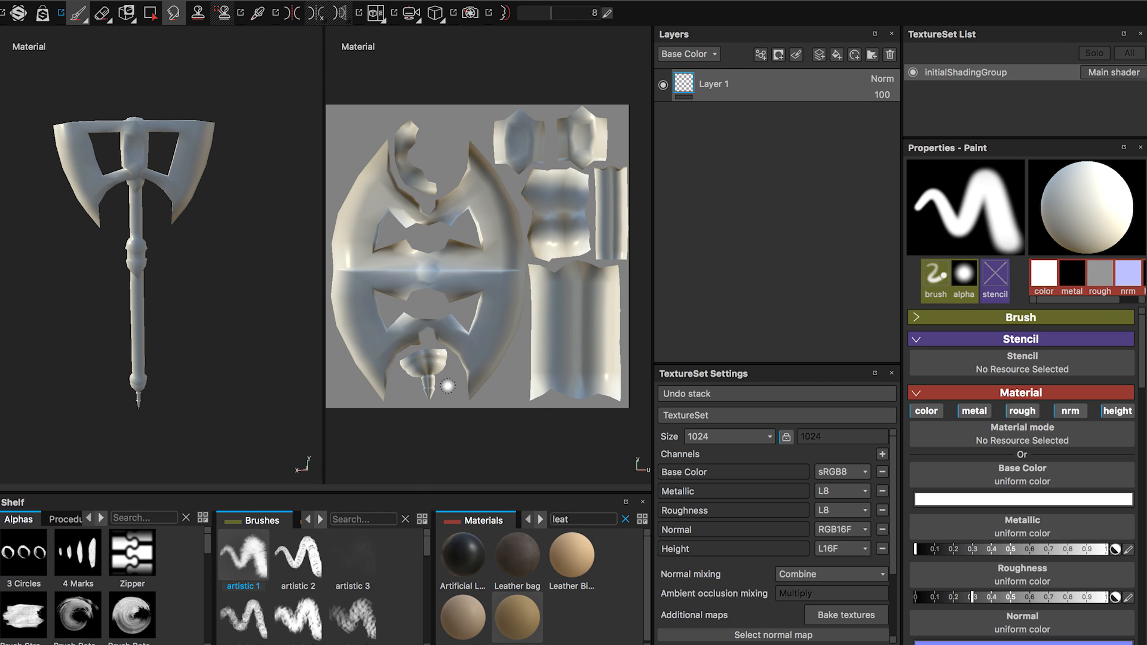
# Set up texture baking at 1024x1024 output size, excluding the world space normal, ID and position maps.
pyautogui.scroll(-2, 773, 562)
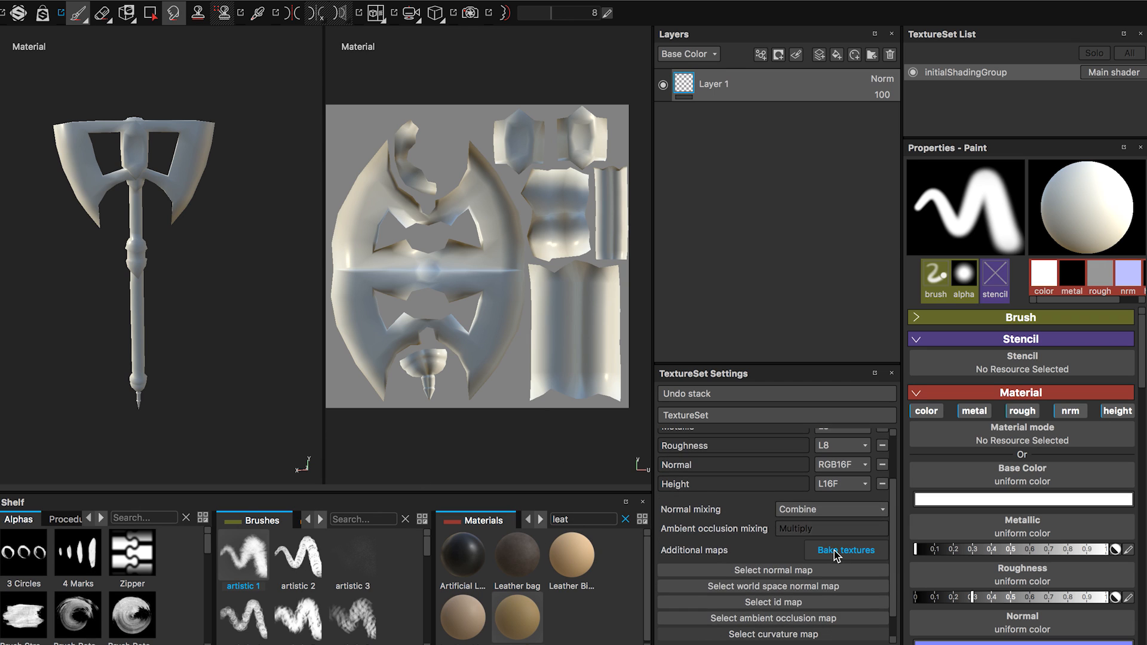
pyautogui.scroll(2, 750, 546)
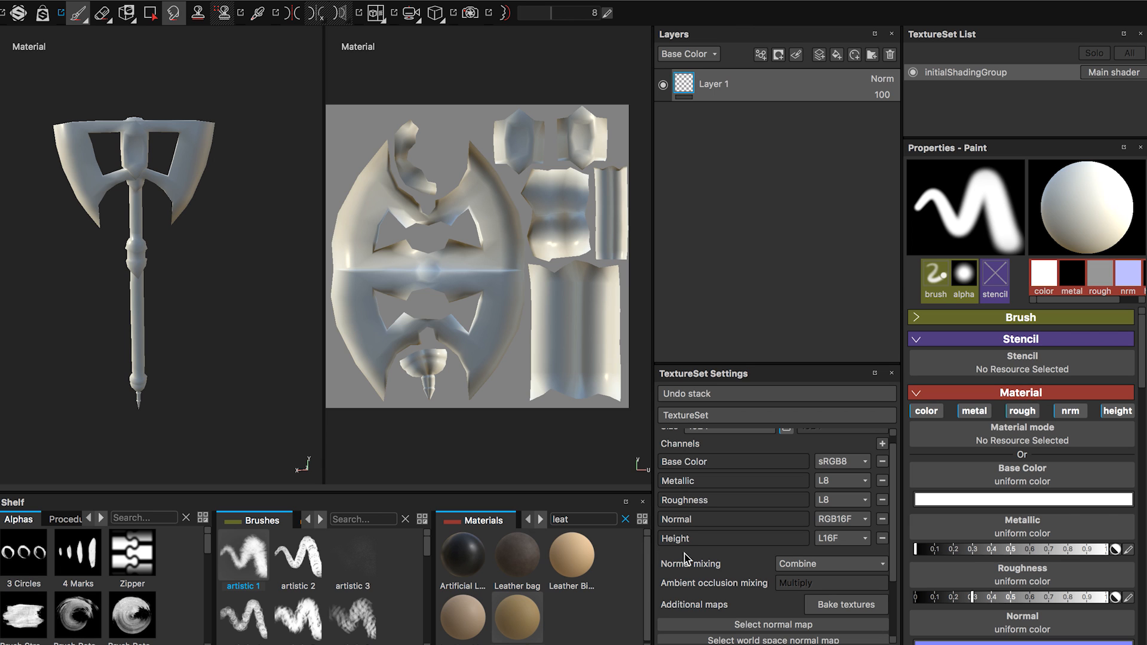
pyautogui.click(839, 606)
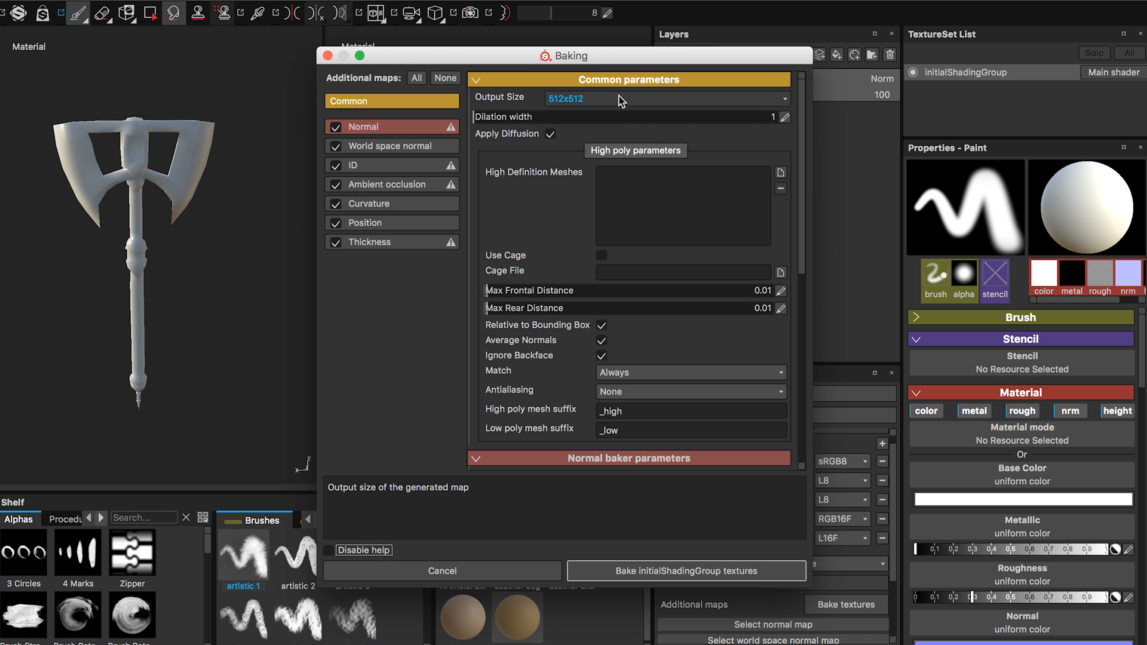
pyautogui.click(568, 98)
pyautogui.click(579, 177)
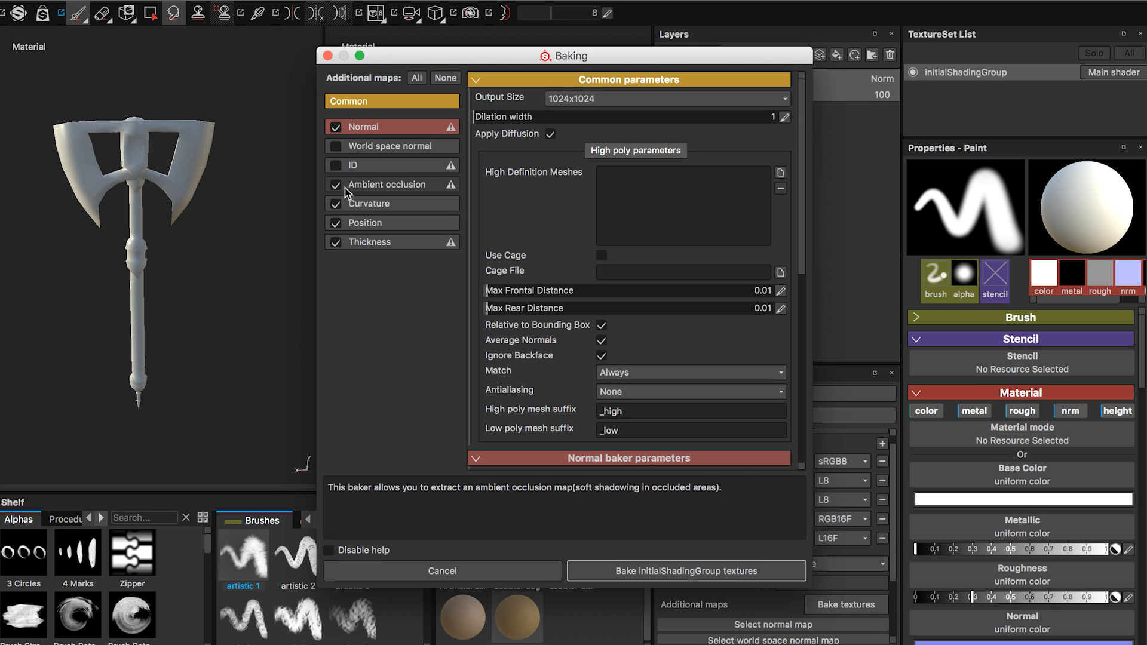
pyautogui.click(335, 223)
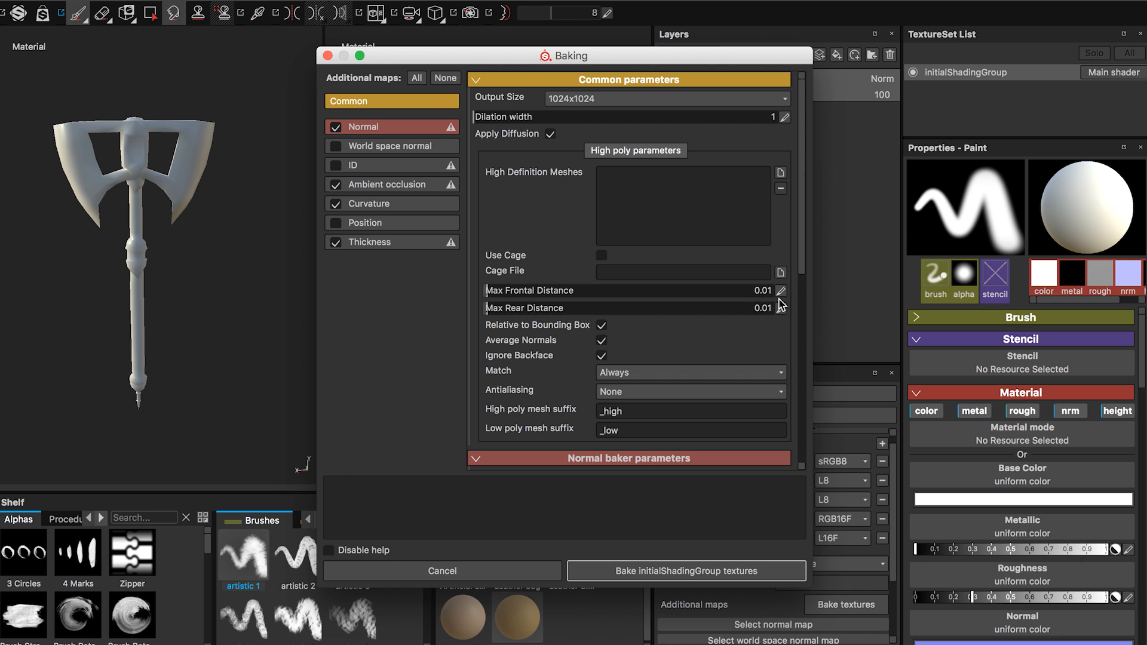
# Add Decimated.OBJ as the high definition mesh for the bake.
pyautogui.click(780, 174)
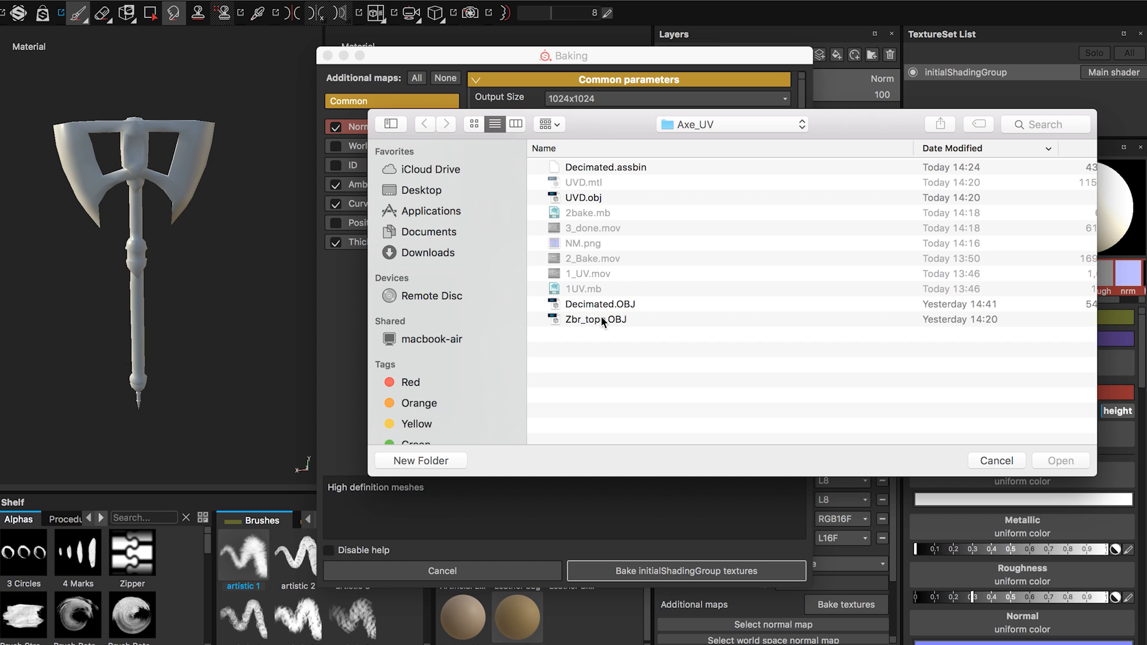
pyautogui.click(601, 304)
pyautogui.click(1060, 461)
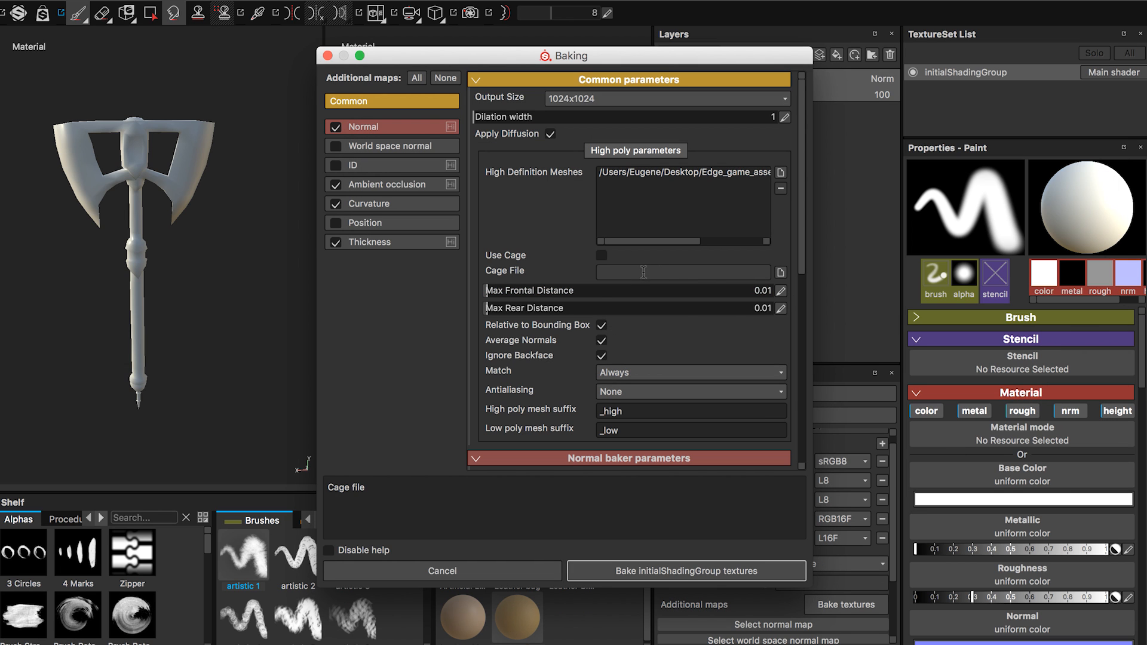
# Set both the max frontal distance and the max rear distance of the bake to 0.05.
pyautogui.click(781, 292)
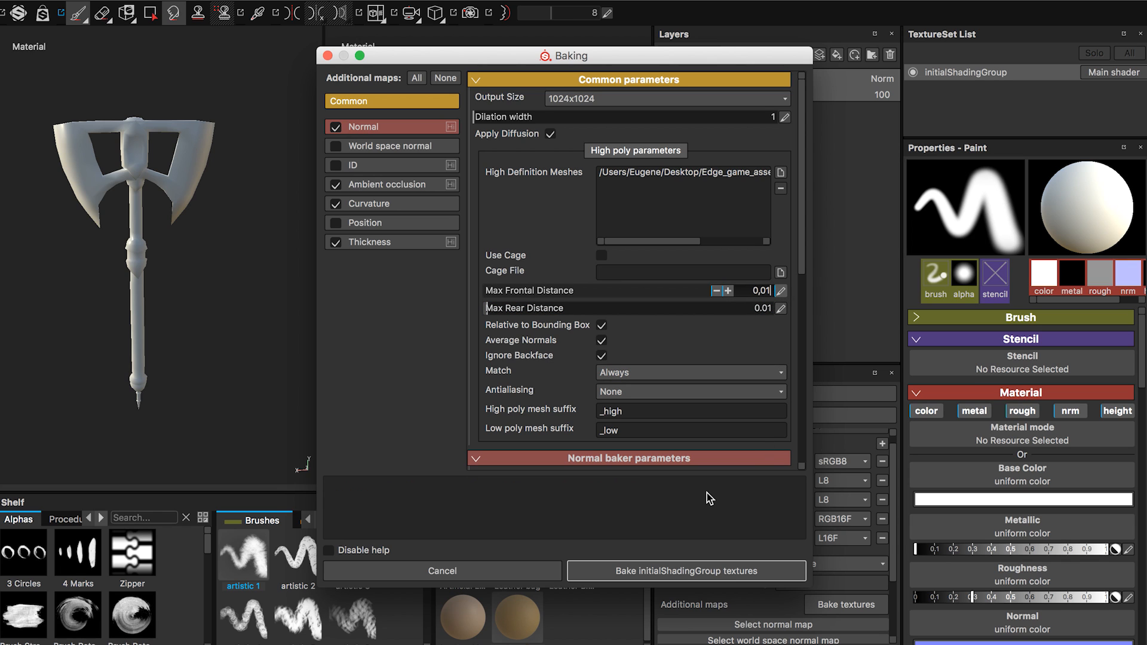
pyautogui.press('BackSpace')
pyautogui.write('3')
pyautogui.press('BackSpace')
pyautogui.write('5')
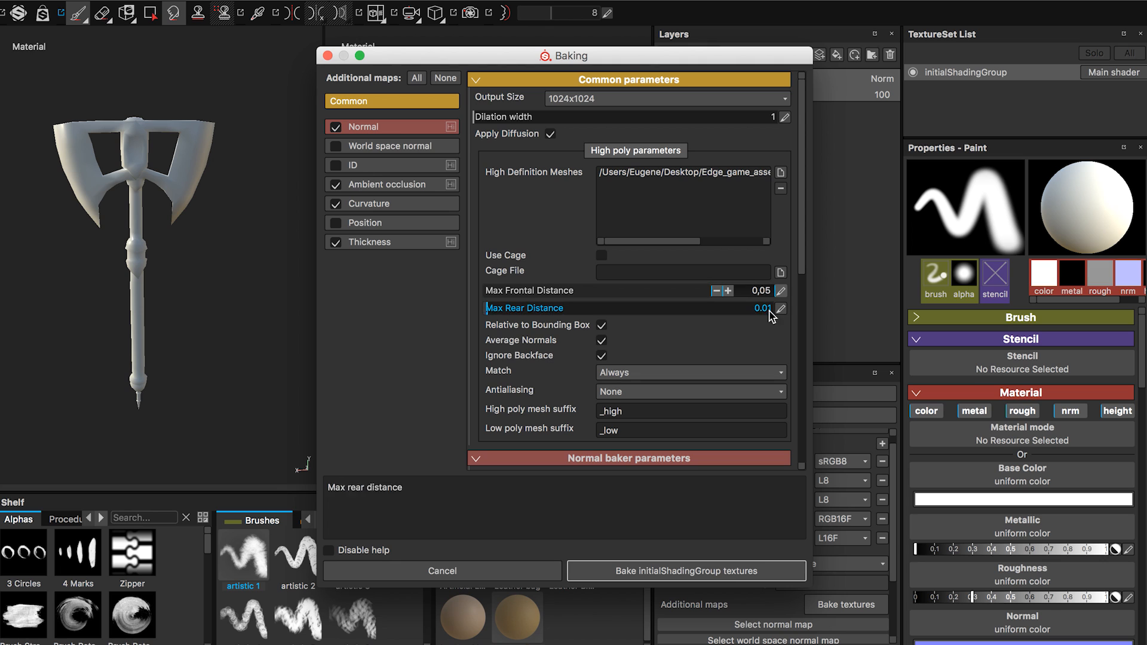
pyautogui.click(784, 310)
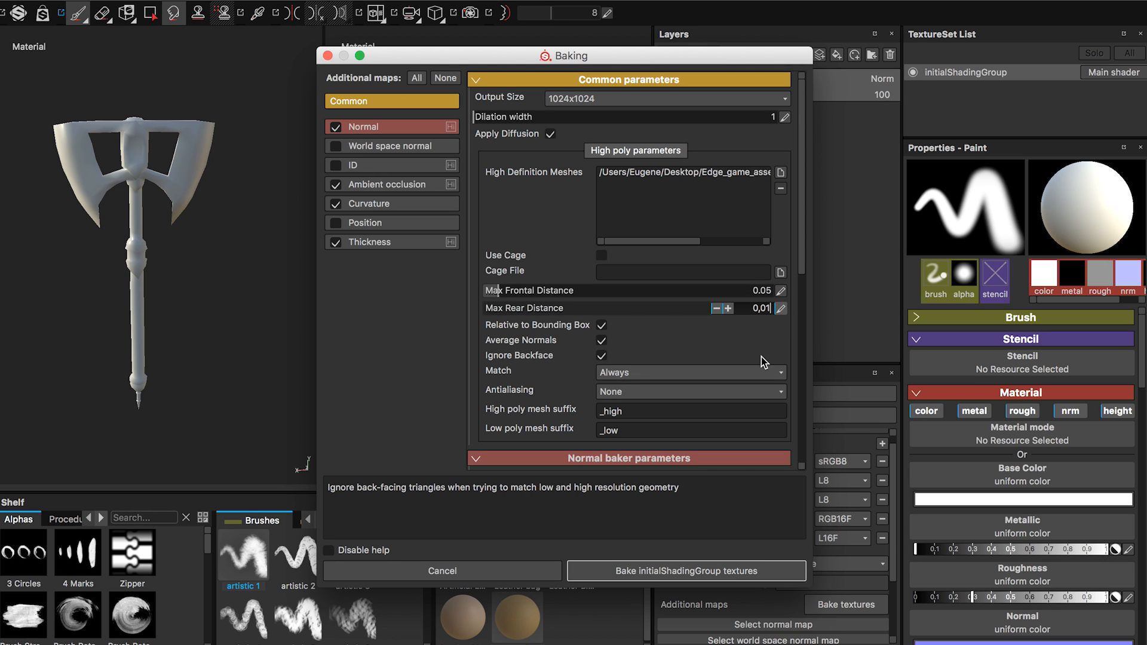
pyautogui.press('BackSpace')
pyautogui.write('5')
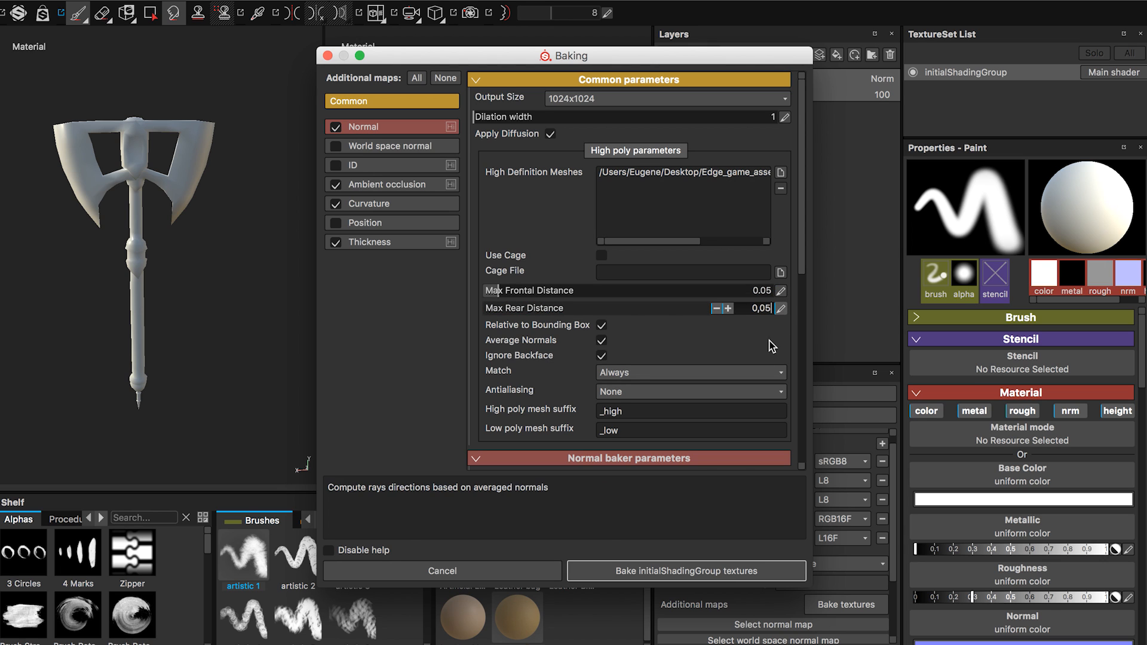
pyautogui.click(769, 341)
pyautogui.moveTo(799, 259)
pyautogui.mouseDown()
pyautogui.moveTo(798, 327)
pyautogui.moveTo(798, 254)
pyautogui.mouseUp()
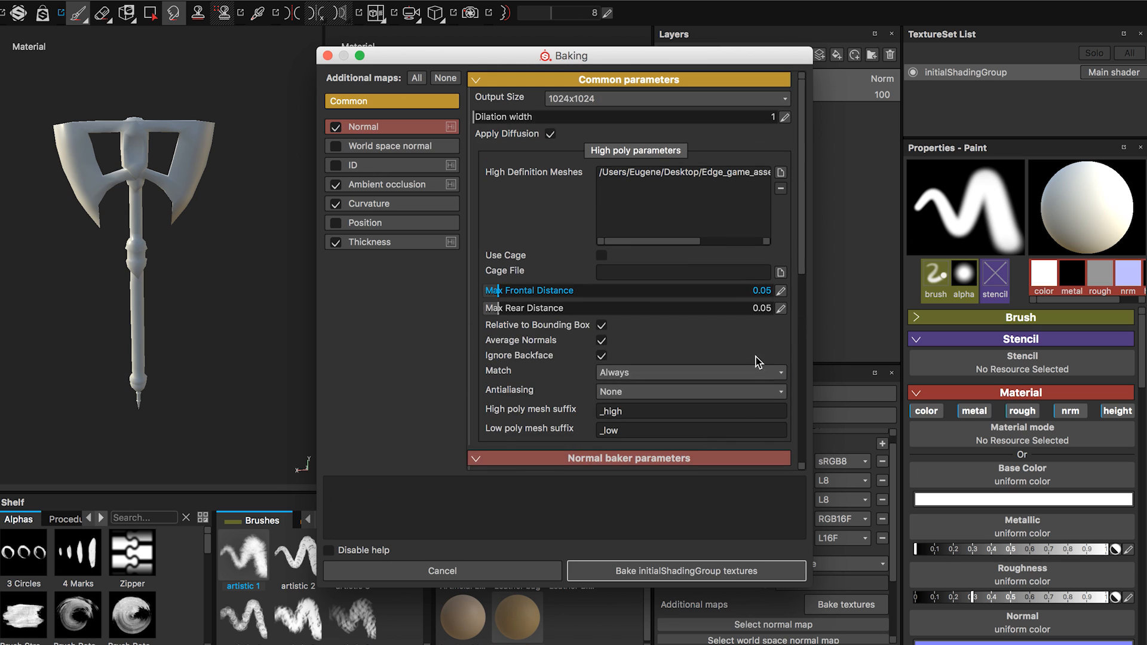
# Bake the initialShadingGroup textures and look over the resulting additional maps.
pyautogui.click(658, 571)
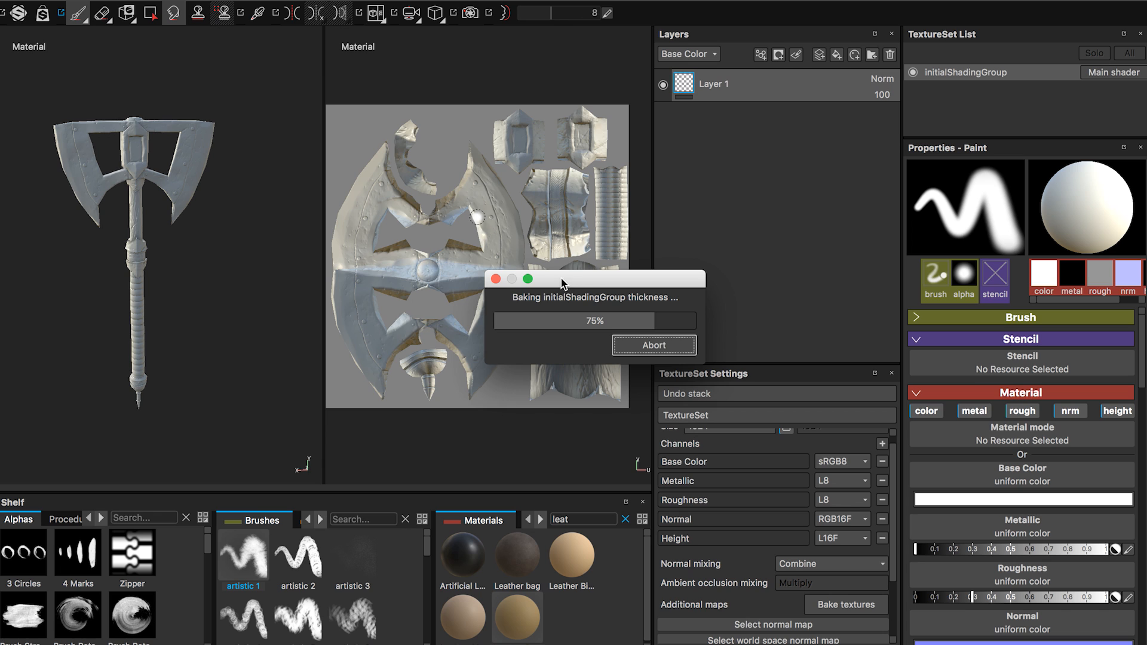
pyautogui.press('Return')
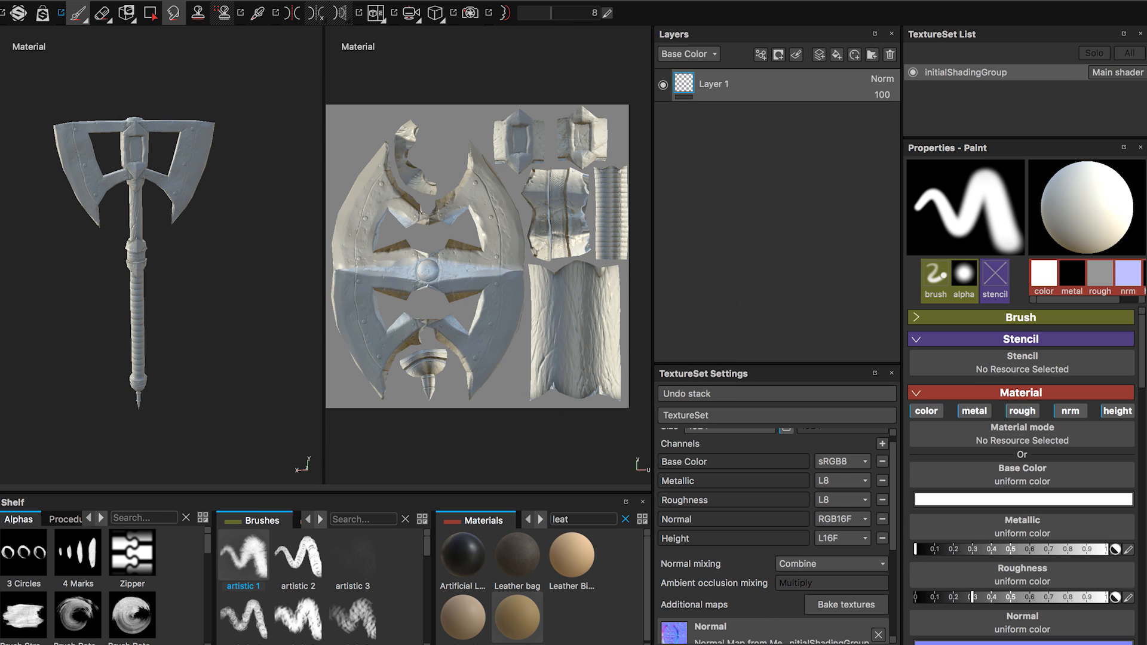
pyautogui.scroll(-5, 894, 536)
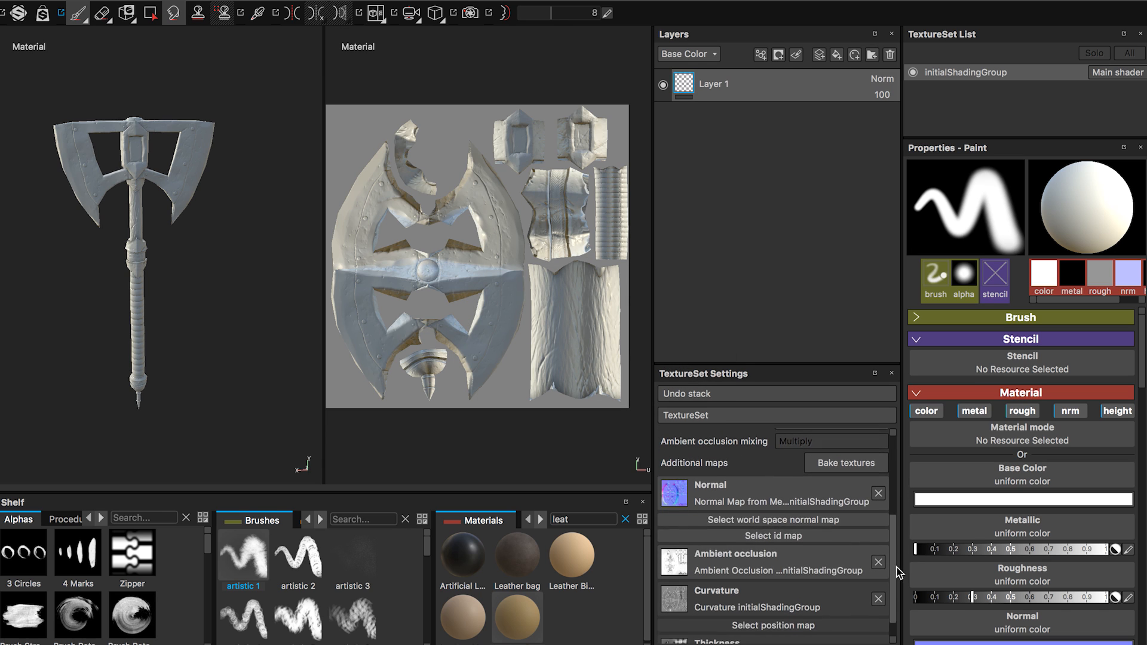
pyautogui.scroll(5, 892, 618)
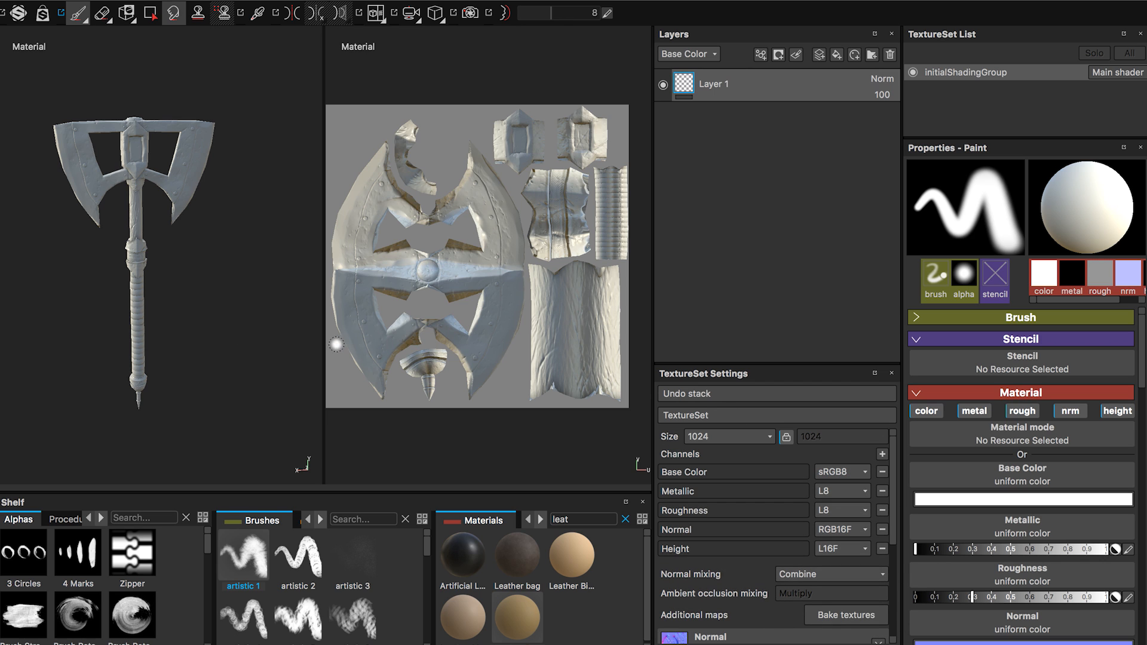
# Delete the default Layer 1 from the layer stack.
pyautogui.keyDown('alt'); pyautogui.moveTo(158, 225); pyautogui.dragTo(192, 303, button='right'); pyautogui.keyUp('alt')
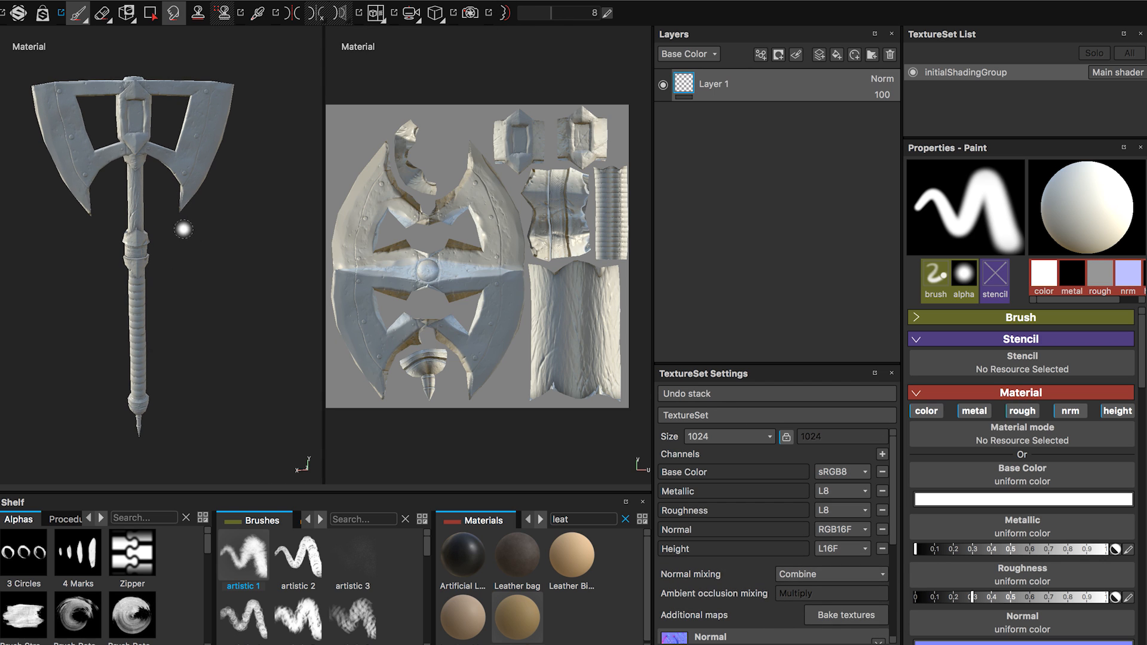
pyautogui.keyDown('alt'); pyautogui.moveTo(183, 227); pyautogui.dragTo(212, 275, button='middle'); pyautogui.keyUp('alt')
pyautogui.keyDown('alt'); pyautogui.moveTo(212, 276); pyautogui.dragTo(220, 312); pyautogui.keyUp('alt')
pyautogui.keyDown('alt'); pyautogui.moveTo(221, 312); pyautogui.dragTo(218, 289, button='middle'); pyautogui.keyUp('alt')
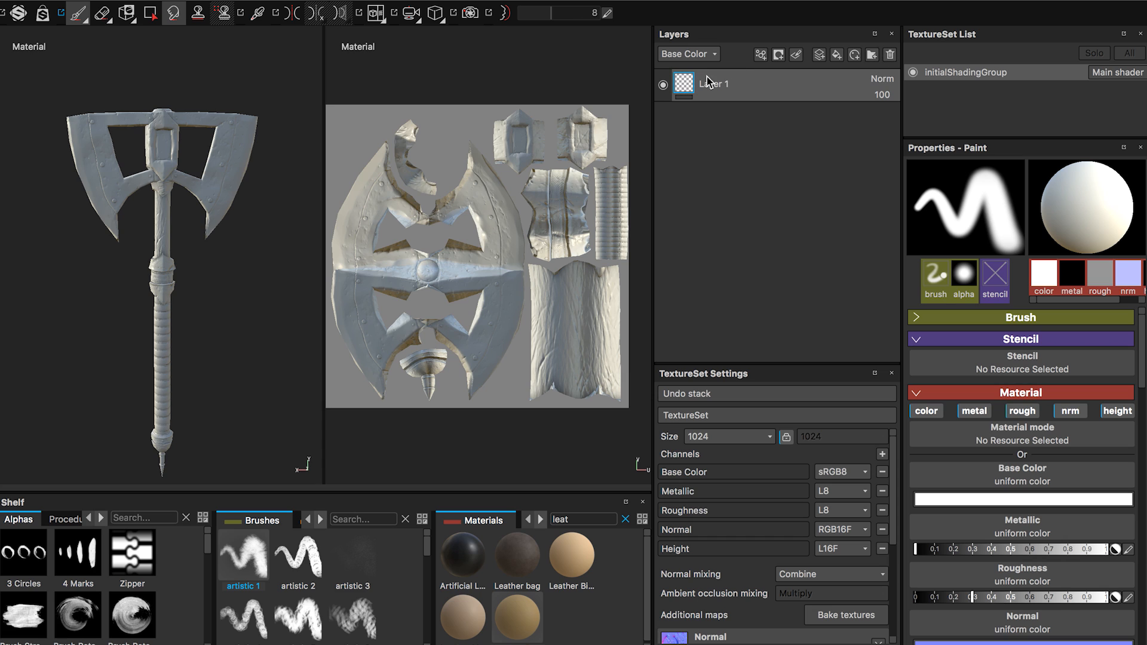
pyautogui.click(889, 54)
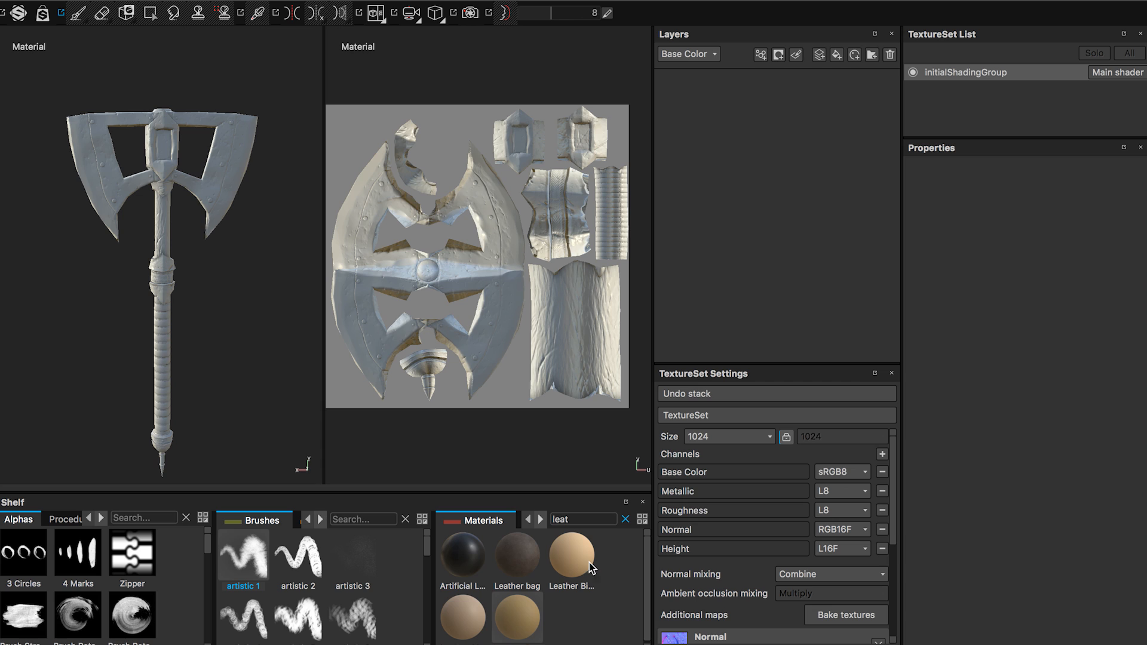
# Clear the material search filter and add the Iron Raw material to the layer stack as a fill layer.
pyautogui.click(624, 519)
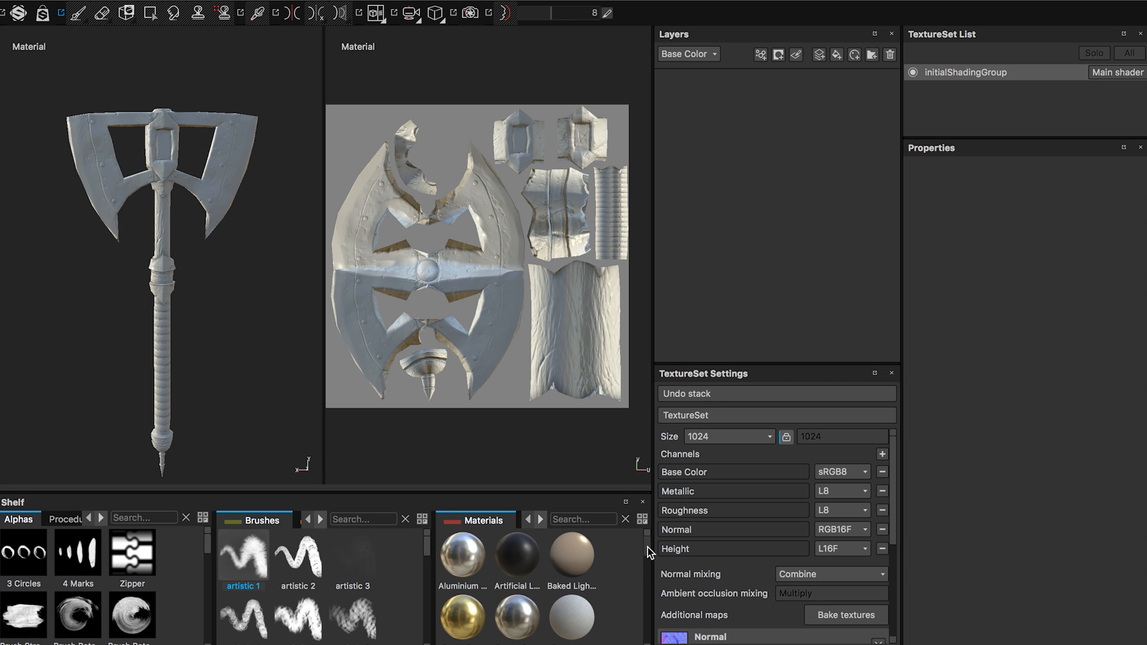
pyautogui.moveTo(648, 548); pyautogui.dragTo(635, 593)
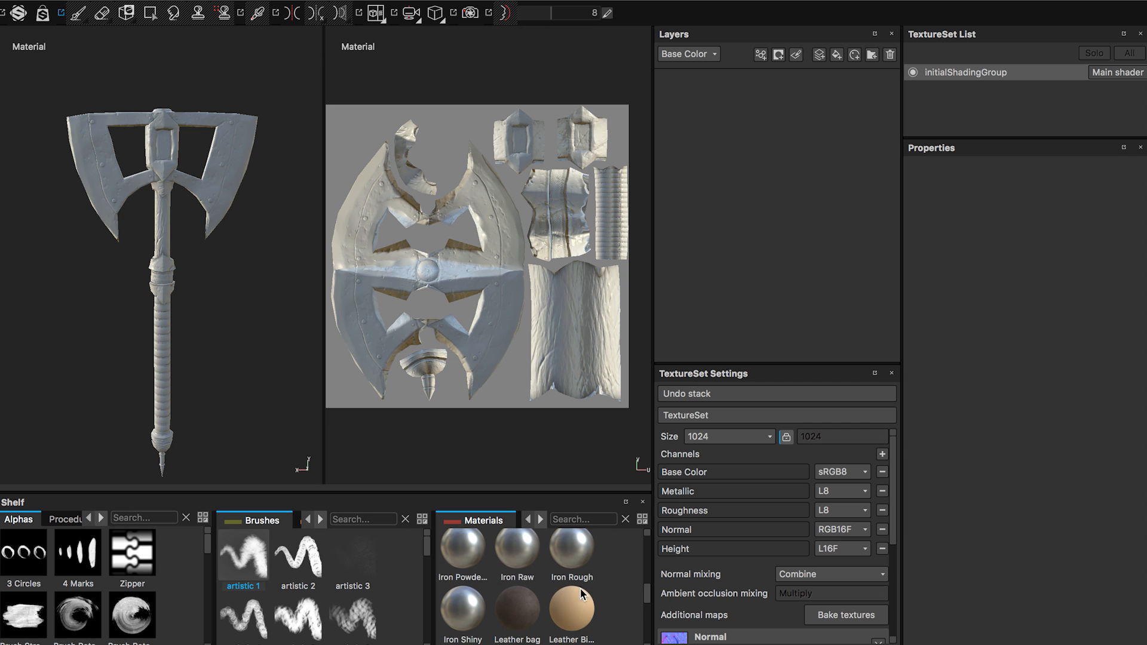
pyautogui.moveTo(517, 561); pyautogui.dragTo(703, 152)
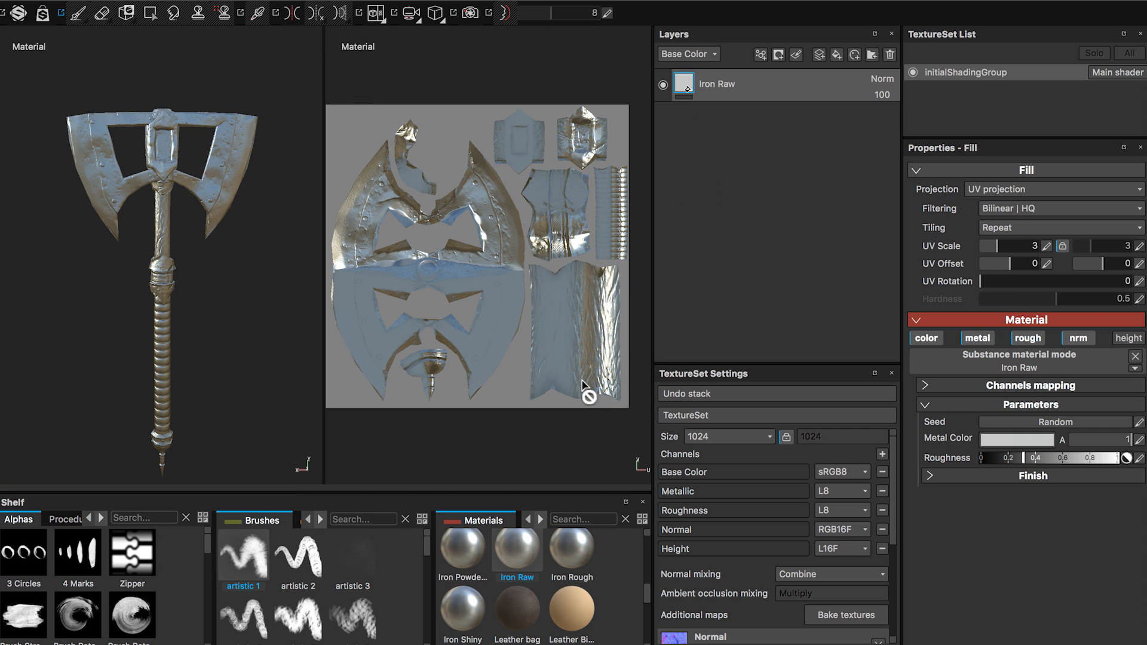
# Examine the axe's blades and handle with the Iron Raw material up close and from several angles.
pyautogui.keyDown('alt'); pyautogui.moveTo(224, 257); pyautogui.dragTo(171, 286); pyautogui.keyUp('alt')
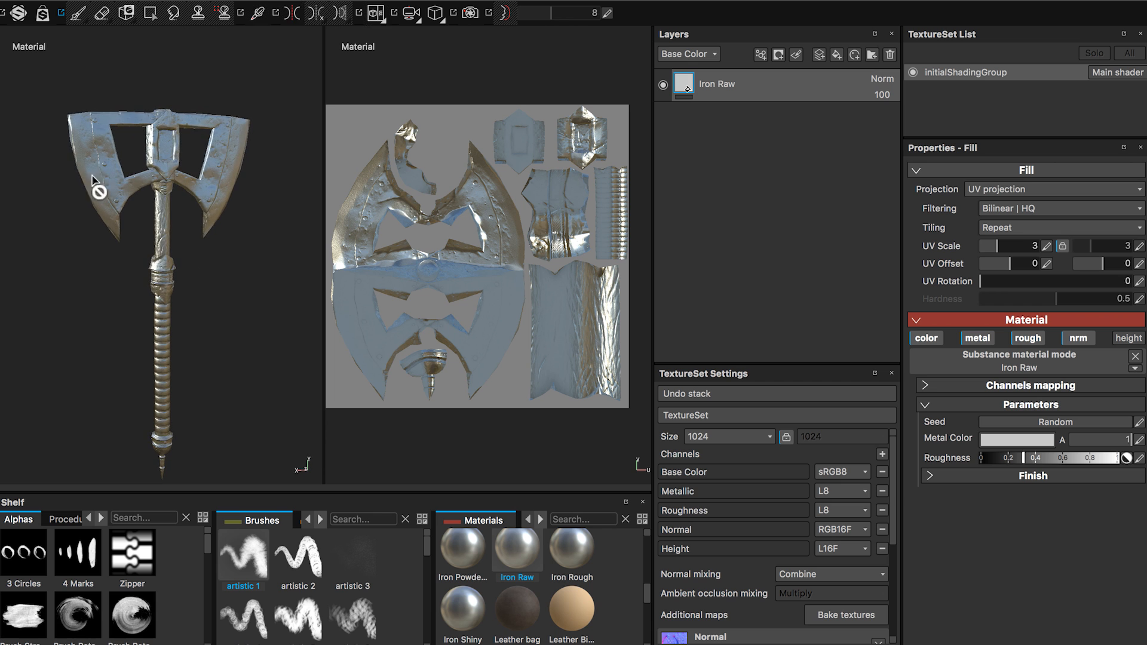
pyautogui.keyDown('alt'); pyautogui.moveTo(93, 176); pyautogui.dragTo(189, 247, button='right'); pyautogui.keyUp('alt')
pyautogui.keyDown('alt'); pyautogui.moveTo(173, 346); pyautogui.dragTo(192, 334, button='right'); pyautogui.keyUp('alt')
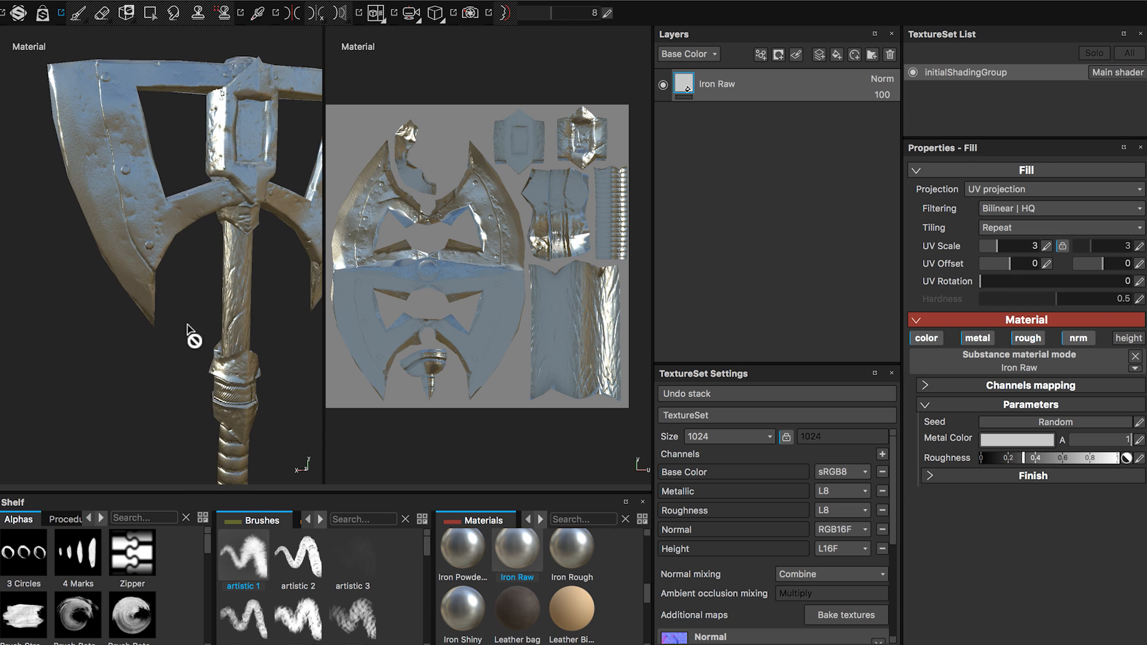
pyautogui.keyDown('alt'); pyautogui.moveTo(201, 318); pyautogui.dragTo(210, 353); pyautogui.keyUp('alt')
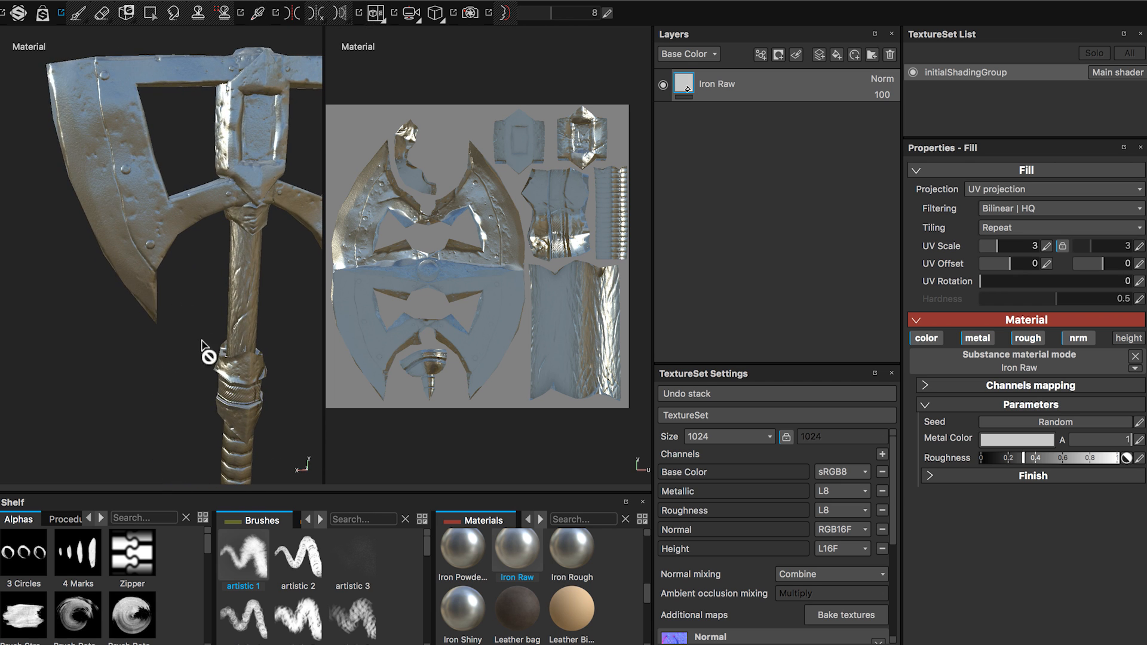
pyautogui.keyDown('alt'); pyautogui.moveTo(209, 352); pyautogui.dragTo(105, 342, button='middle'); pyautogui.keyUp('alt')
pyautogui.keyDown('alt'); pyautogui.moveTo(143, 312); pyautogui.dragTo(167, 305, button='right'); pyautogui.keyUp('alt')
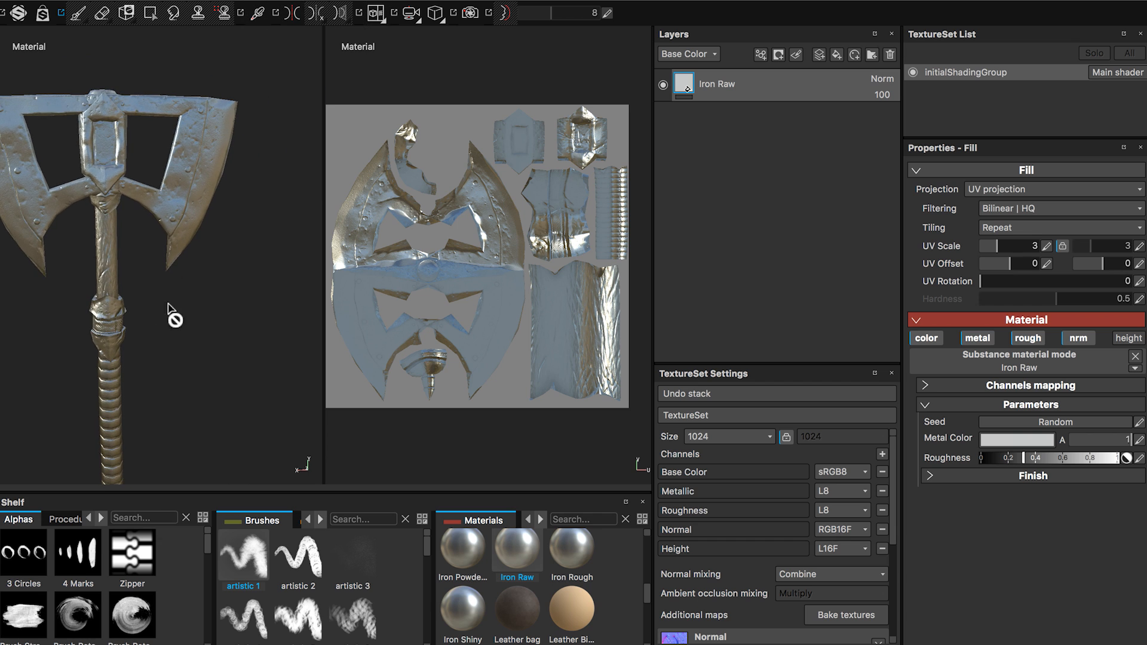
pyautogui.keyDown('alt'); pyautogui.moveTo(160, 338); pyautogui.dragTo(217, 312, button='middle'); pyautogui.keyUp('alt')
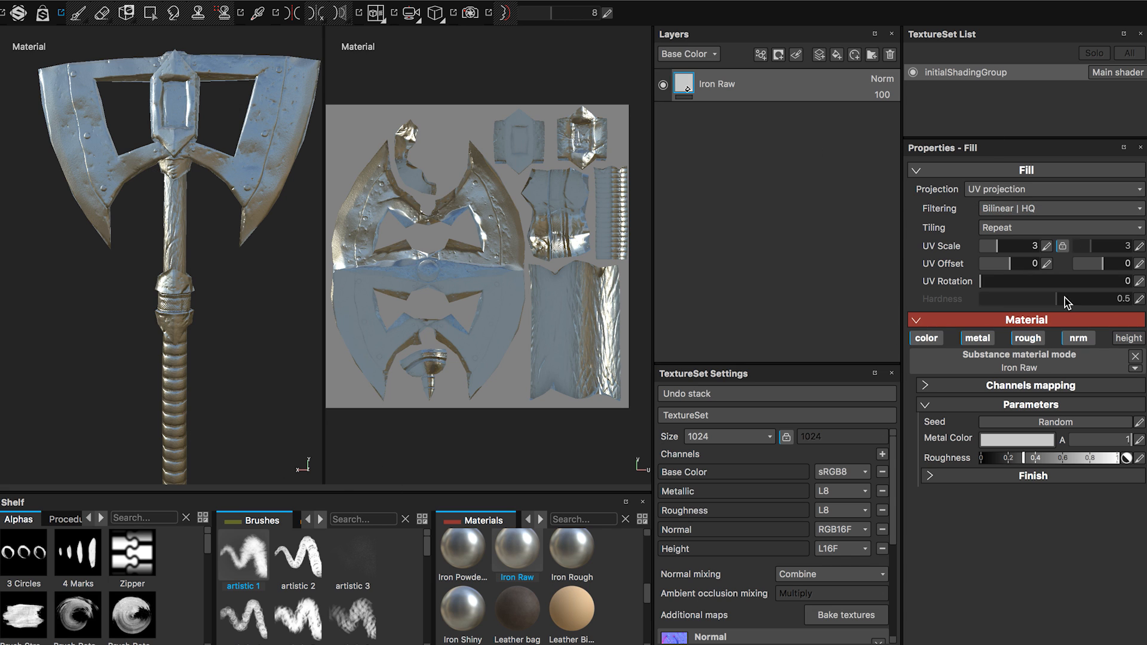
# Look through the channels mapping and parameters sections of the Iron Raw fill.
pyautogui.click(946, 385)
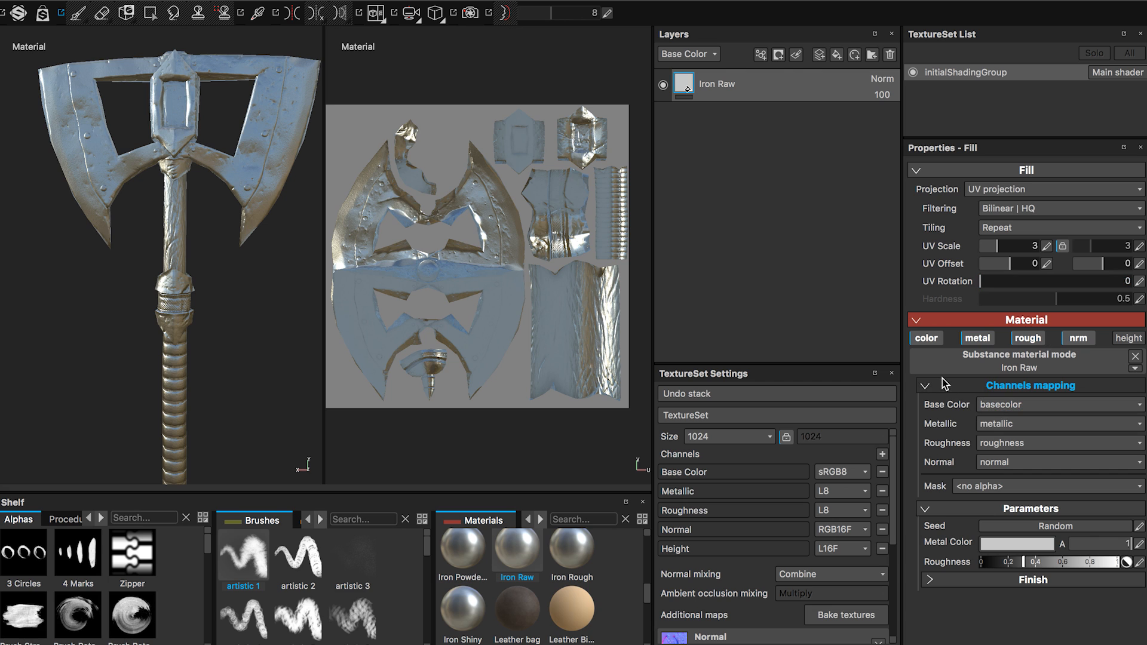
pyautogui.click(941, 385)
pyautogui.click(936, 407)
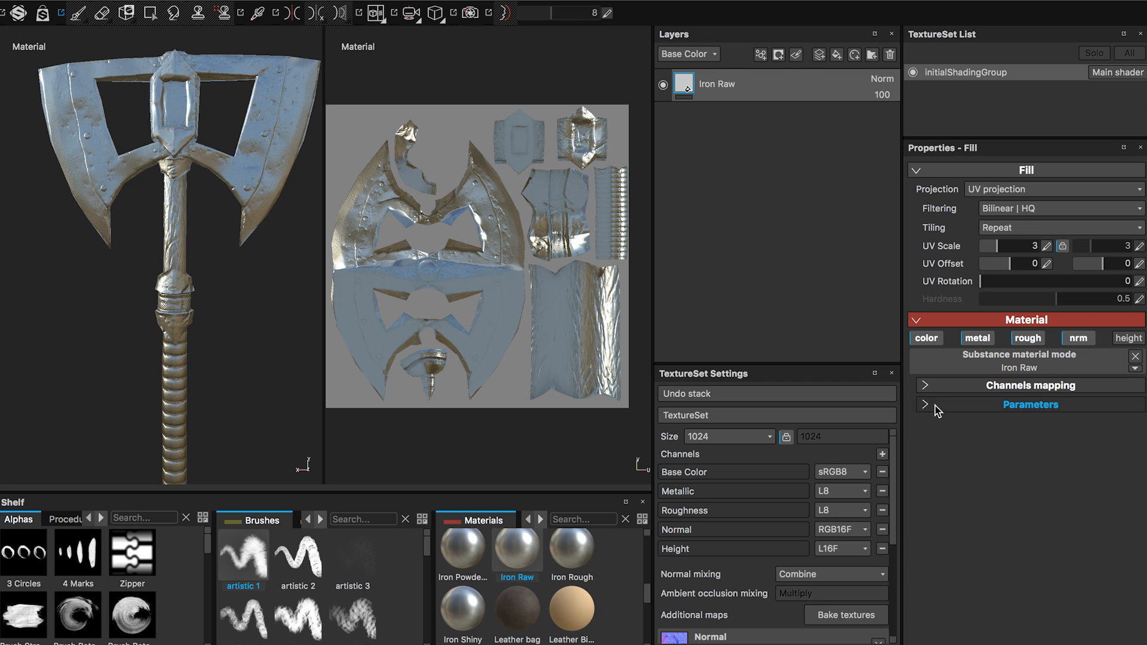
pyautogui.click(934, 405)
pyautogui.click(941, 388)
pyautogui.click(944, 386)
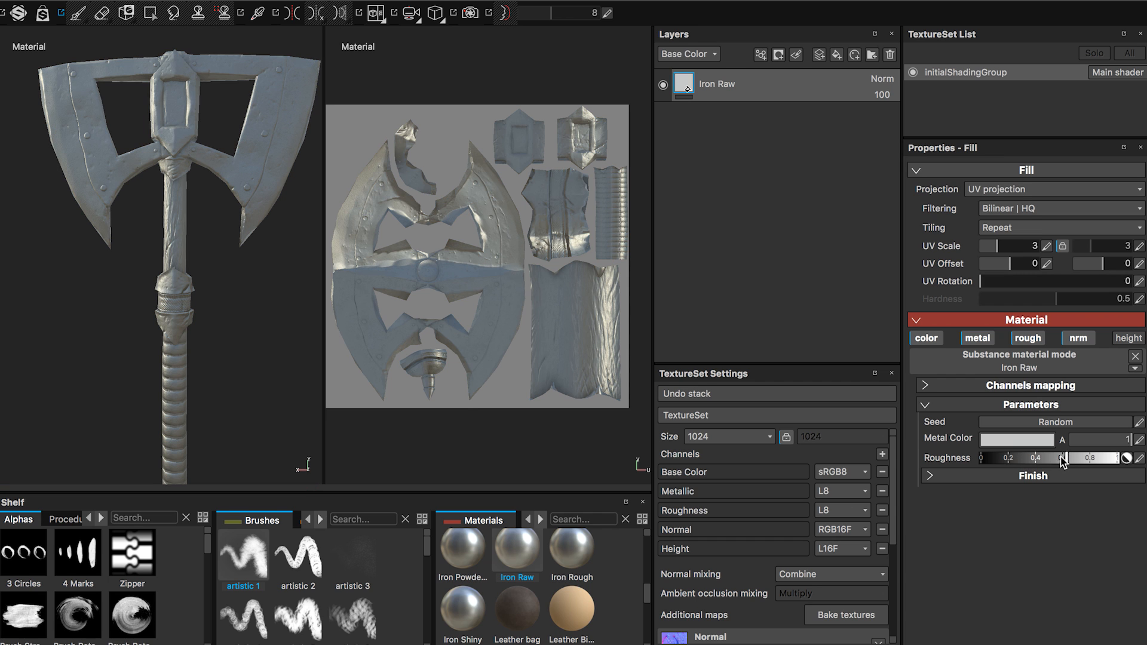
# Set the Iron Raw fill's roughness to about 0.2 and check the shinier metal on the axe.
pyautogui.click(1010, 461)
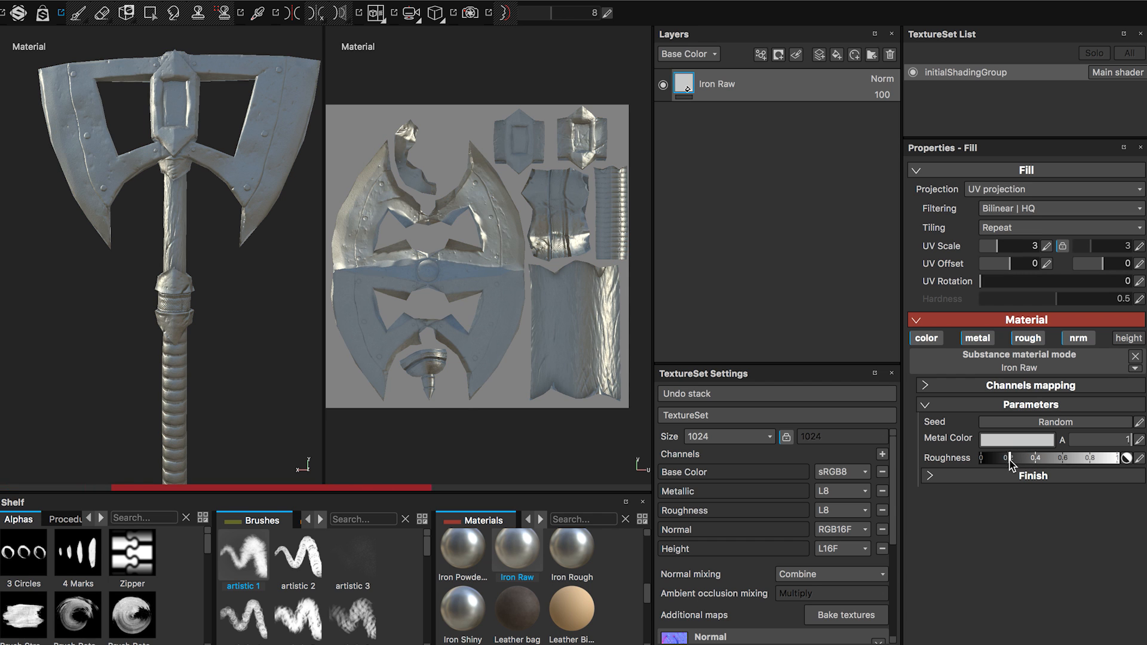
pyautogui.keyDown('alt'); pyautogui.moveTo(184, 306); pyautogui.dragTo(189, 317); pyautogui.keyUp('alt')
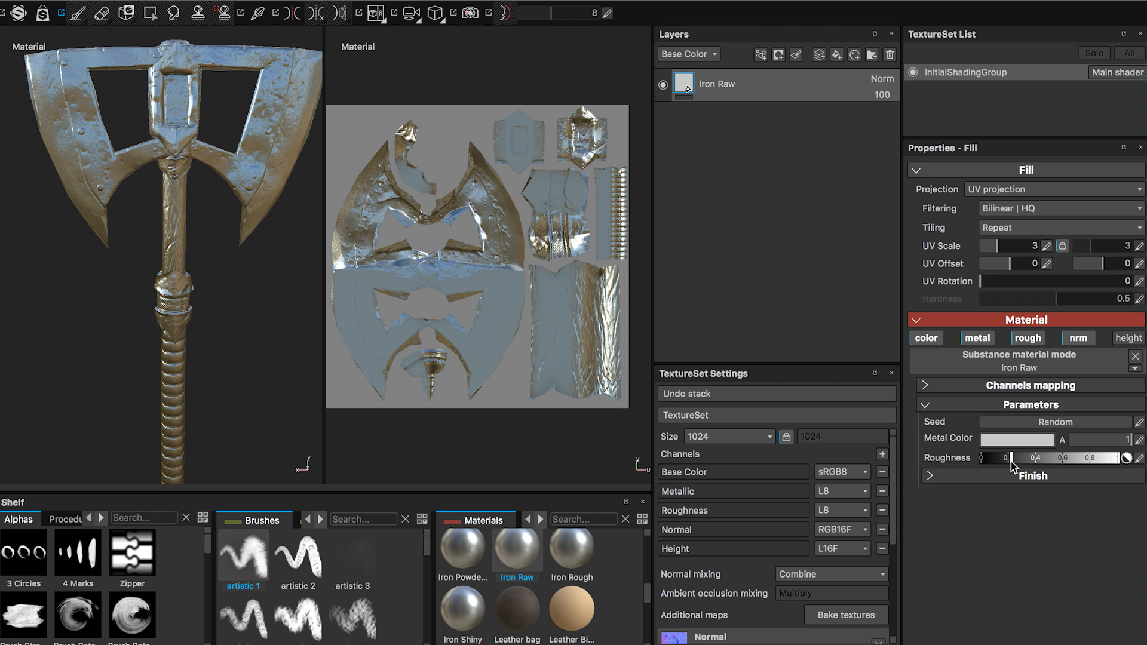
pyautogui.click(933, 478)
pyautogui.click(931, 477)
pyautogui.keyDown('alt'); pyautogui.moveTo(212, 330); pyautogui.dragTo(241, 360); pyautogui.keyUp('alt')
pyautogui.keyDown('alt'); pyautogui.moveTo(209, 364); pyautogui.dragTo(263, 340); pyautogui.keyUp('alt')
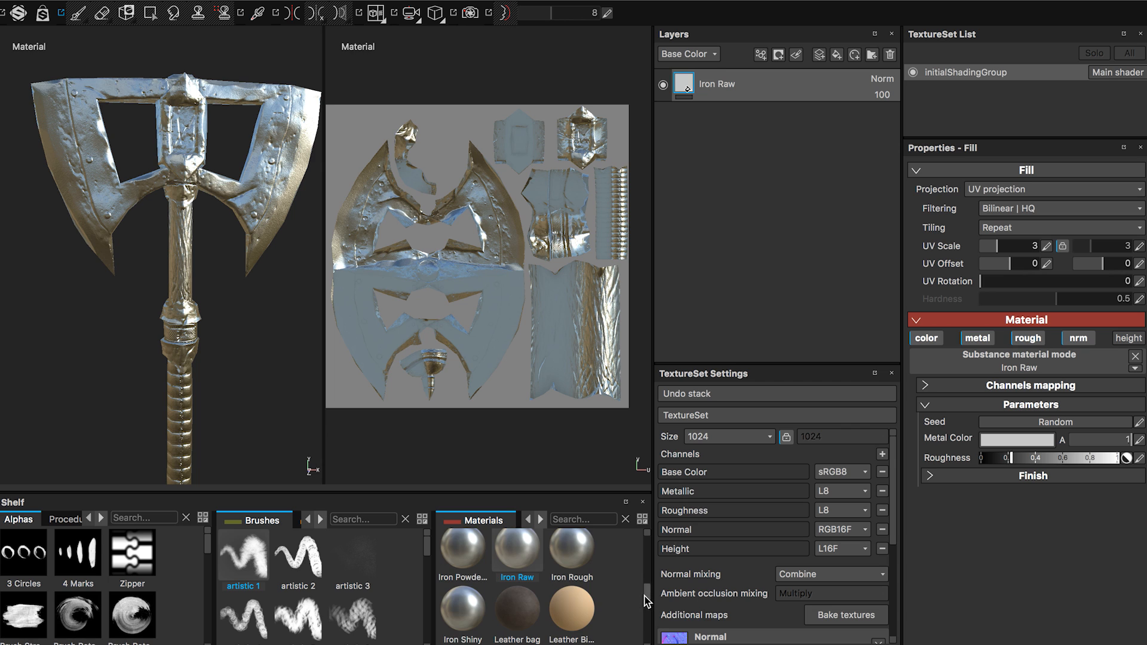
# Add the Steel Rough material as a fill layer above Iron Raw and check it on the axe.
pyautogui.moveTo(645, 601); pyautogui.dragTo(647, 636)
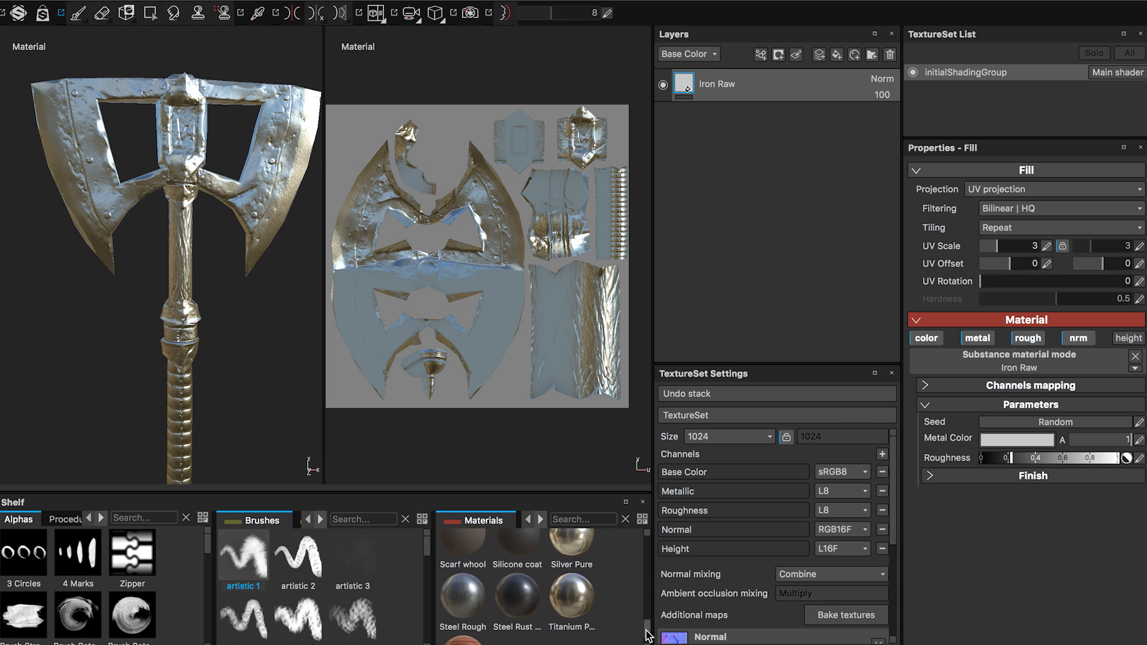
pyautogui.moveTo(465, 603); pyautogui.dragTo(750, 67)
pyautogui.keyDown('alt'); pyautogui.moveTo(309, 224); pyautogui.dragTo(271, 246); pyautogui.keyUp('alt')
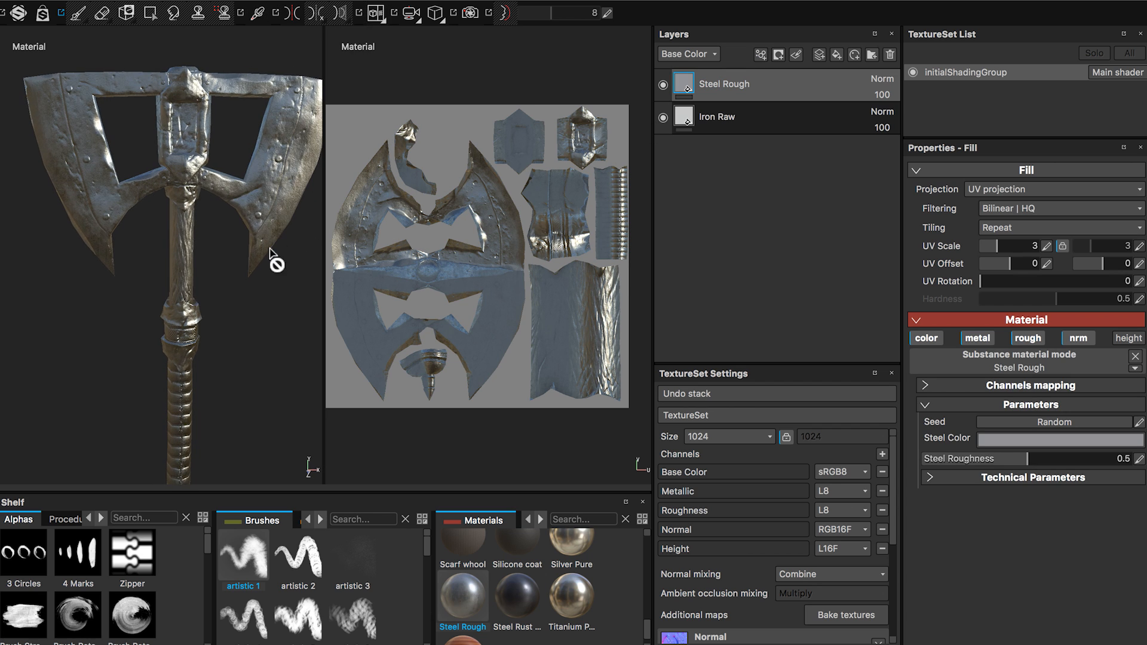
pyautogui.keyDown('alt'); pyautogui.moveTo(271, 246); pyautogui.dragTo(268, 279, button='middle'); pyautogui.keyUp('alt')
pyautogui.keyDown('alt'); pyautogui.moveTo(217, 301); pyautogui.dragTo(274, 279); pyautogui.keyUp('alt')
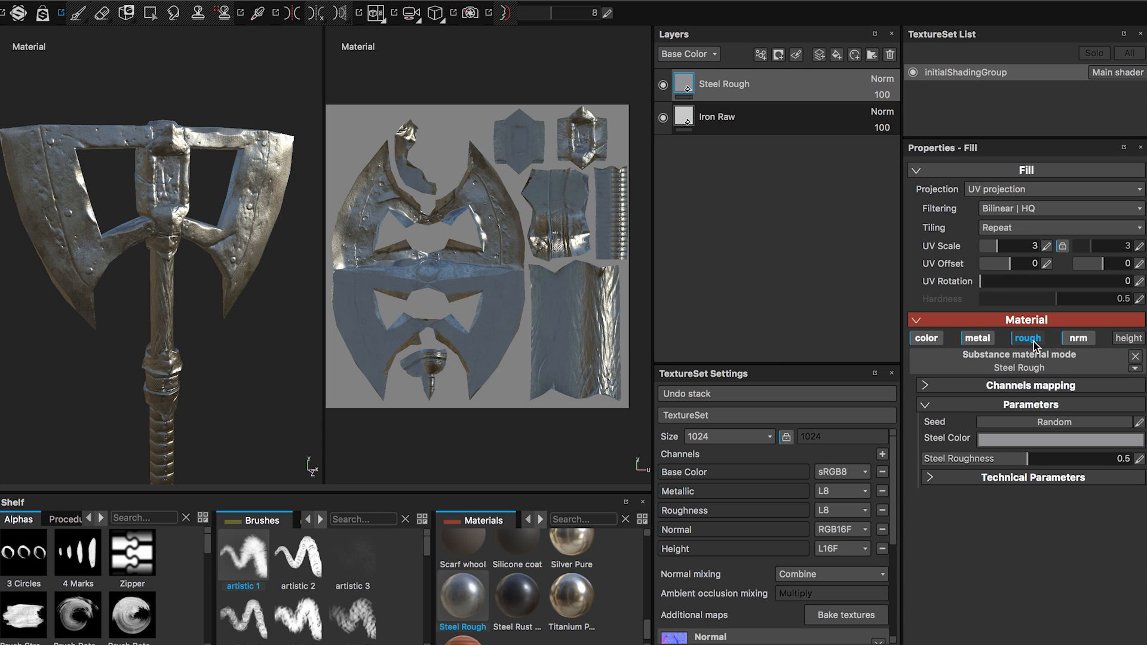
# Try the Steel Rough fill with its roughness and metallic channels off, and switch both back on.
pyautogui.click(1023, 341)
pyautogui.click(975, 340)
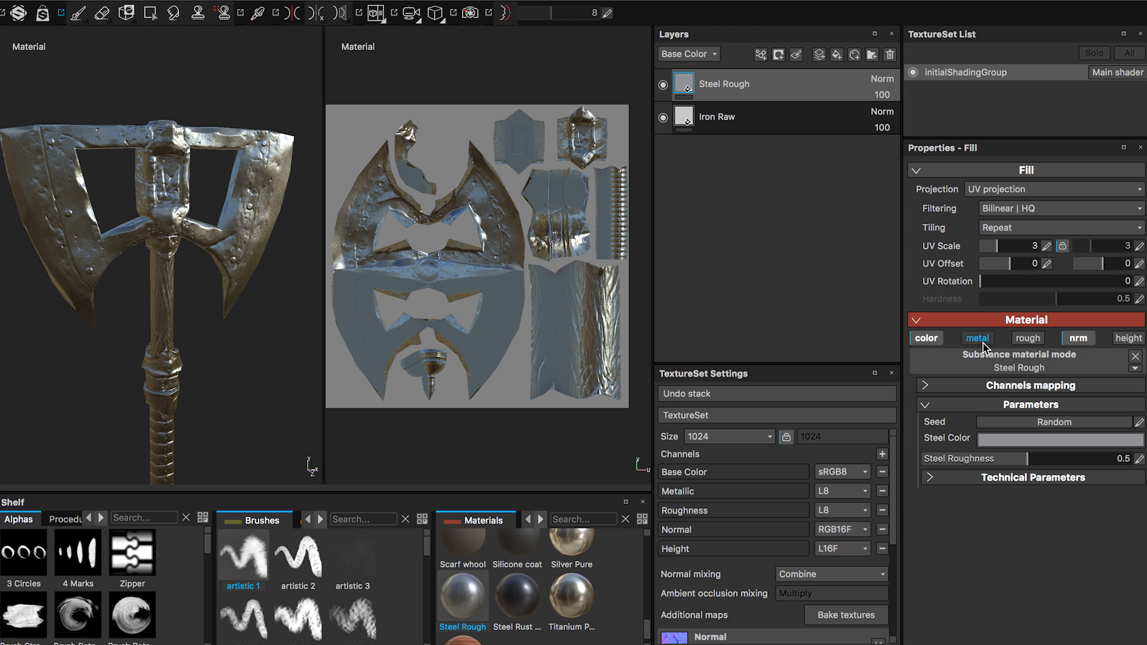
pyautogui.click(979, 339)
pyautogui.click(1026, 339)
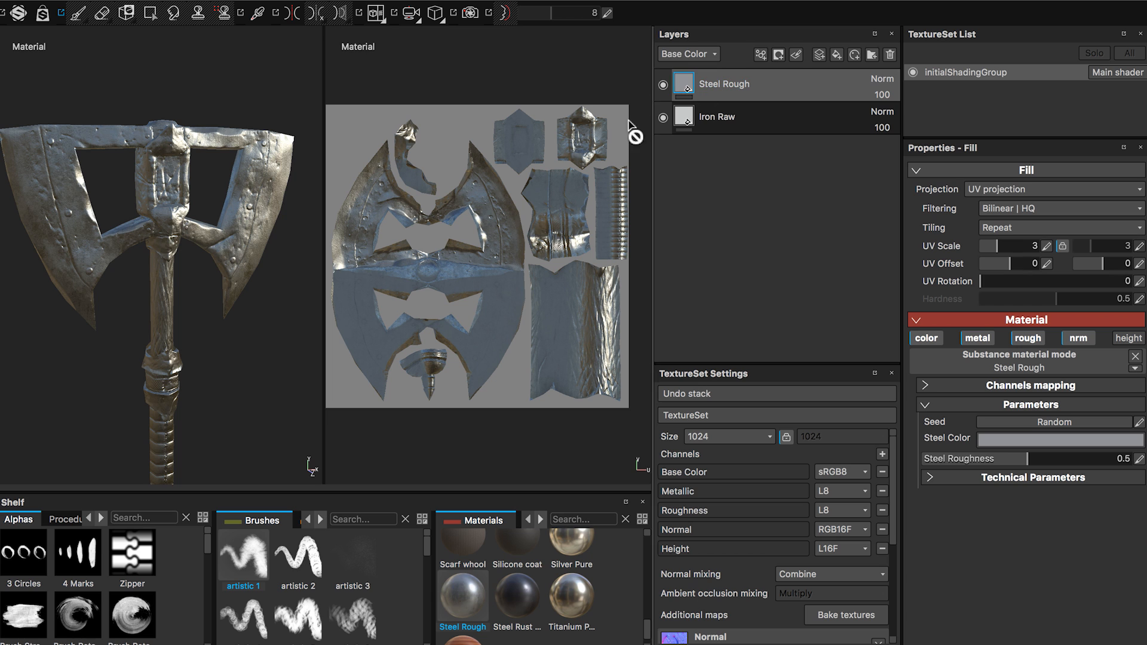
pyautogui.moveTo(215, 281)
pyautogui.keyDown('alt'); pyautogui.mouseDown()
pyautogui.moveTo(196, 282)
pyautogui.moveTo(209, 299)
pyautogui.moveTo(218, 271)
pyautogui.mouseUp(); pyautogui.keyUp('alt')
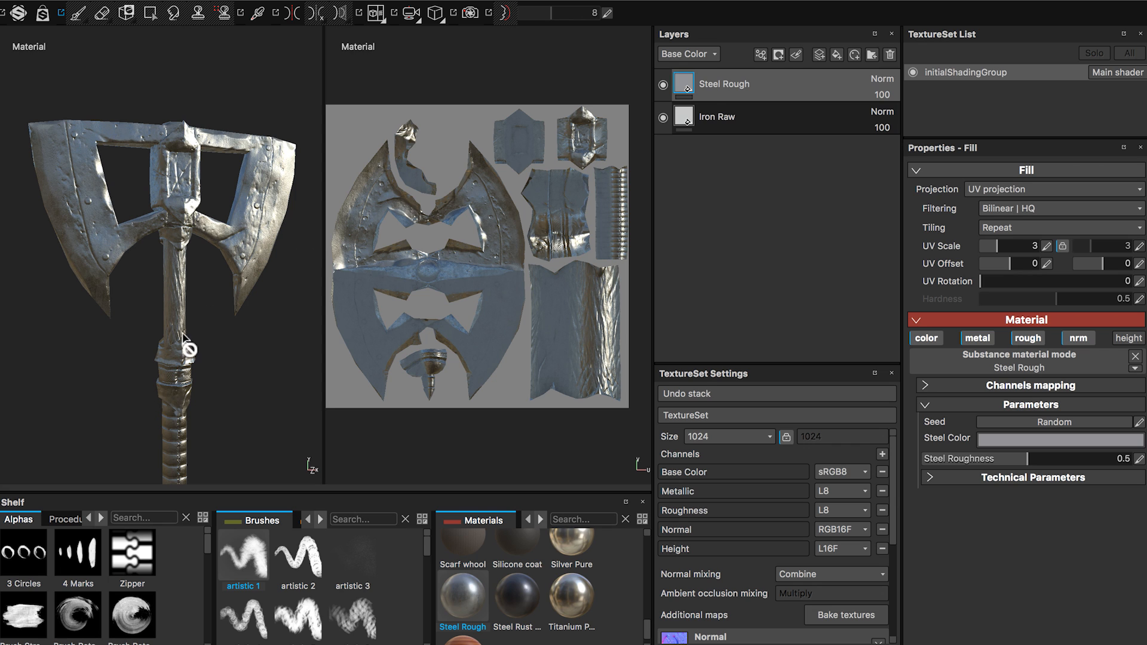
# Add a white mask to the Steel Rough layer and give it an MG Metal Edge Wear generator.
pyautogui.rightClick(720, 85)
pyautogui.click(766, 91)
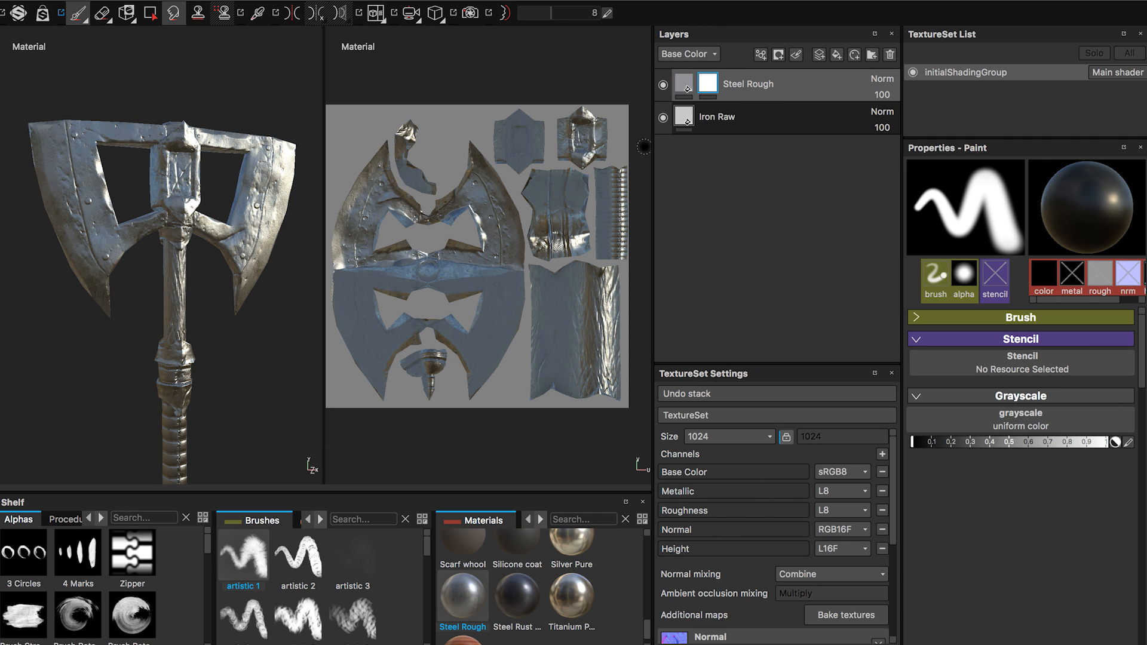
pyautogui.rightClick(709, 85)
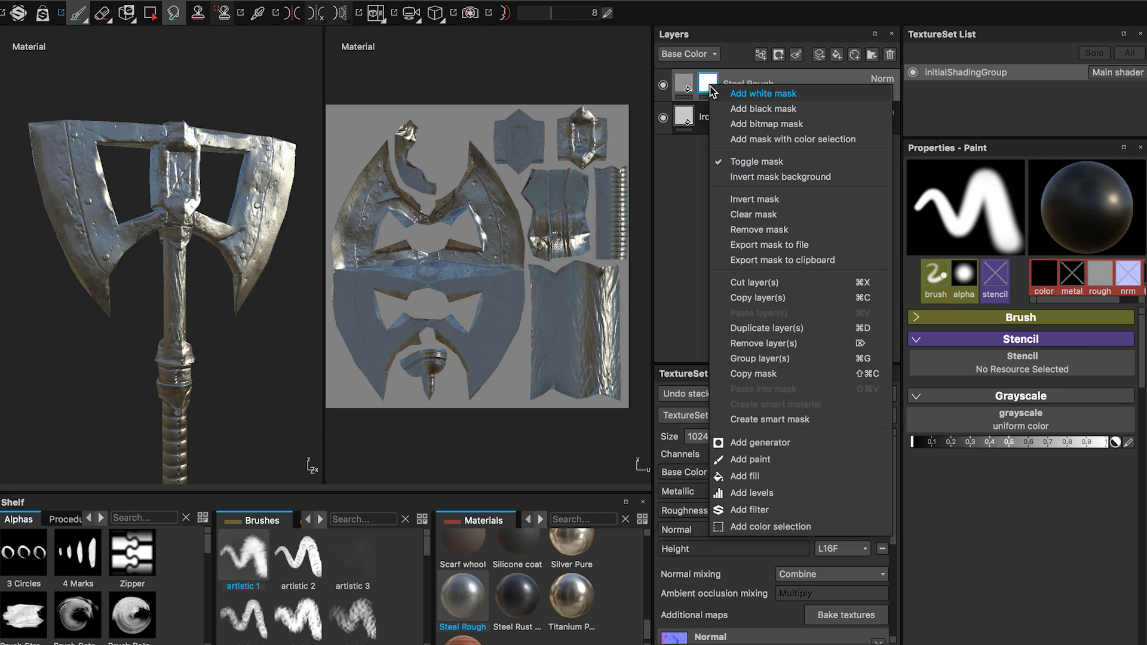
pyautogui.click(782, 443)
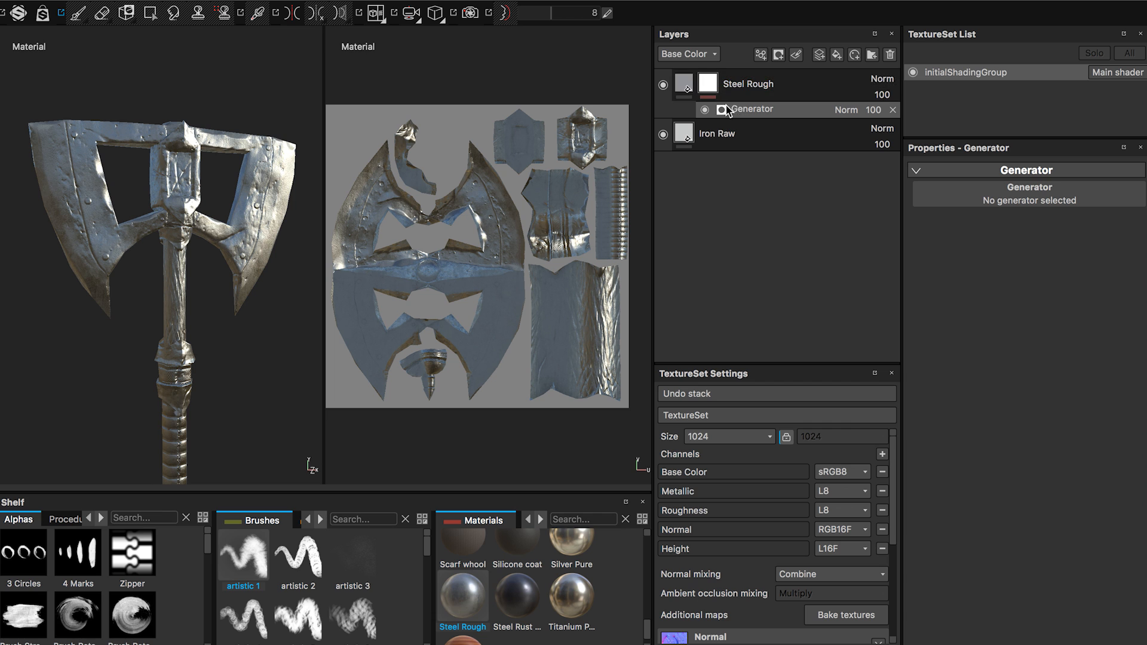
pyautogui.click(1025, 194)
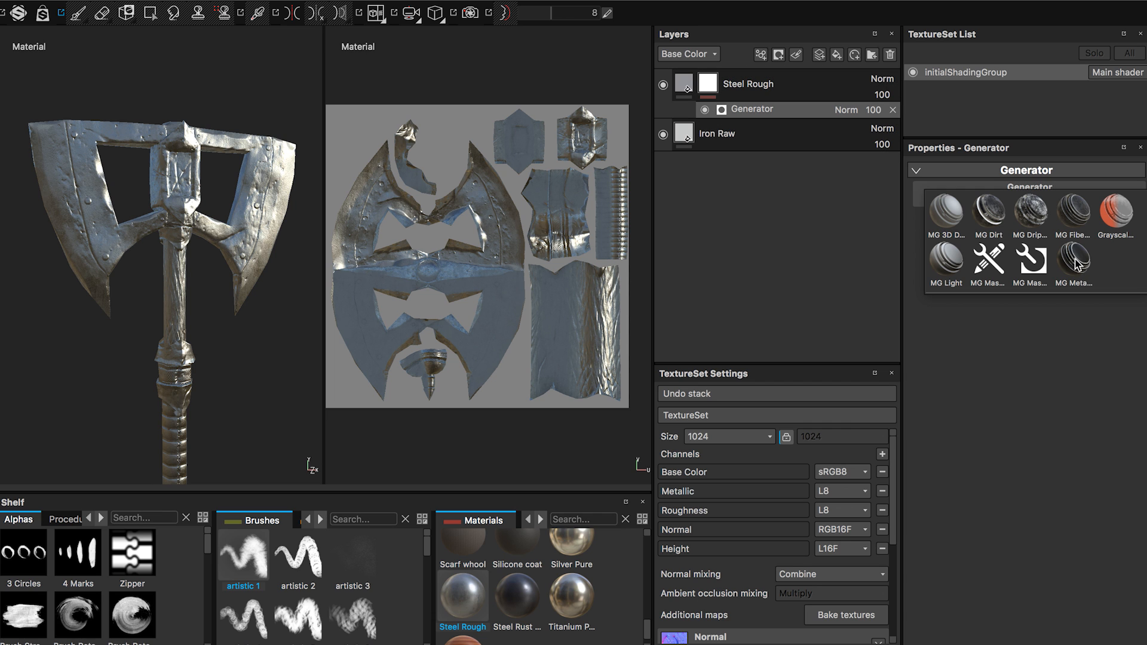
pyautogui.click(1074, 261)
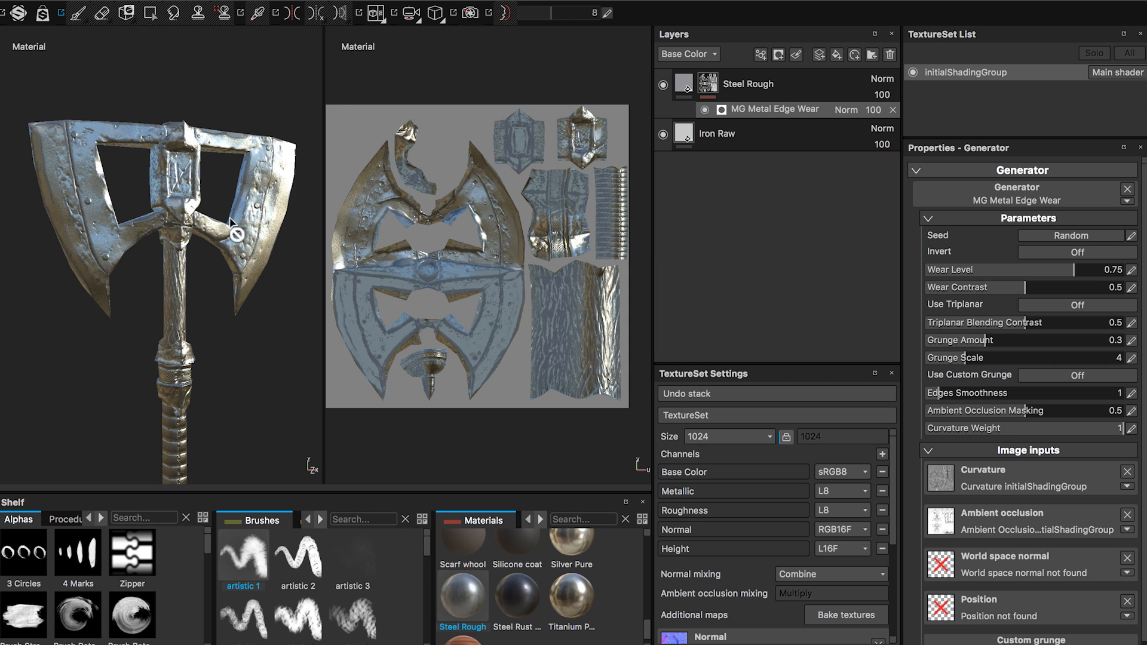
# Examine the edge wear on the axe's blades, centre piece and handle from several angles.
pyautogui.keyDown('alt'); pyautogui.moveTo(202, 225); pyautogui.dragTo(111, 248); pyautogui.keyUp('alt')
pyautogui.keyDown('alt'); pyautogui.moveTo(113, 254); pyautogui.dragTo(354, 290, button='right'); pyautogui.keyUp('alt')
pyautogui.keyDown('alt'); pyautogui.moveTo(268, 263); pyautogui.dragTo(156, 281, button='middle'); pyautogui.keyUp('alt')
pyautogui.keyDown('alt'); pyautogui.moveTo(165, 282); pyautogui.dragTo(310, 289, button='right'); pyautogui.keyUp('alt')
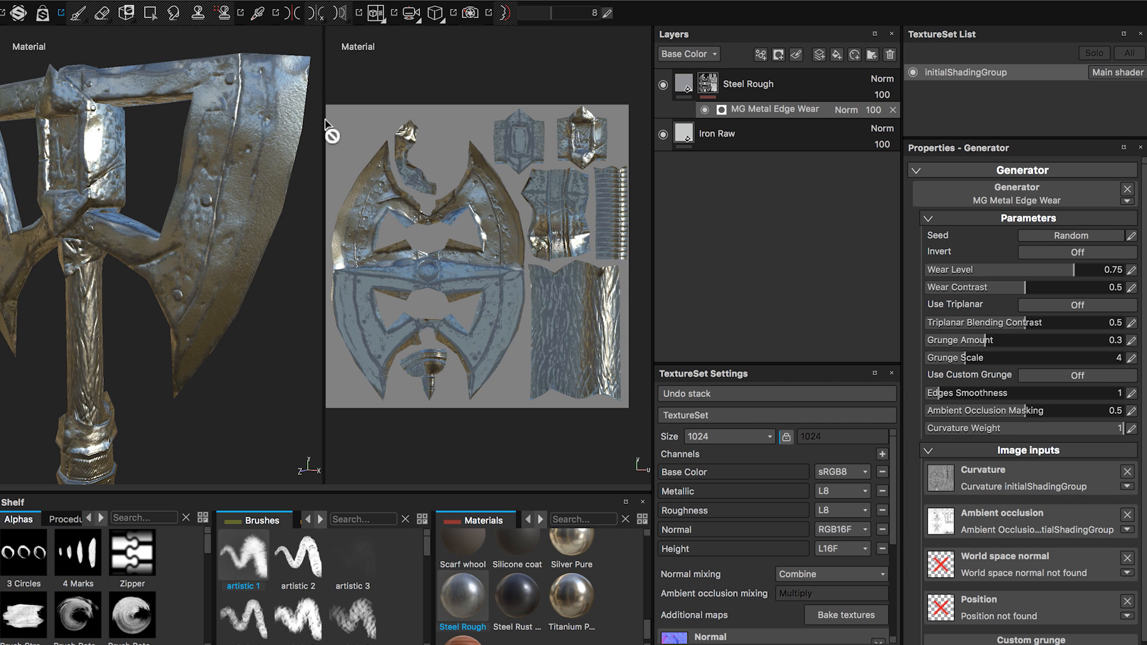
pyautogui.keyDown('alt'); pyautogui.moveTo(226, 289); pyautogui.dragTo(230, 315); pyautogui.keyUp('alt')
pyautogui.keyDown('alt'); pyautogui.moveTo(231, 206); pyautogui.dragTo(227, 261); pyautogui.keyUp('alt')
pyautogui.keyDown('alt'); pyautogui.moveTo(201, 304); pyautogui.dragTo(226, 251); pyautogui.keyUp('alt')
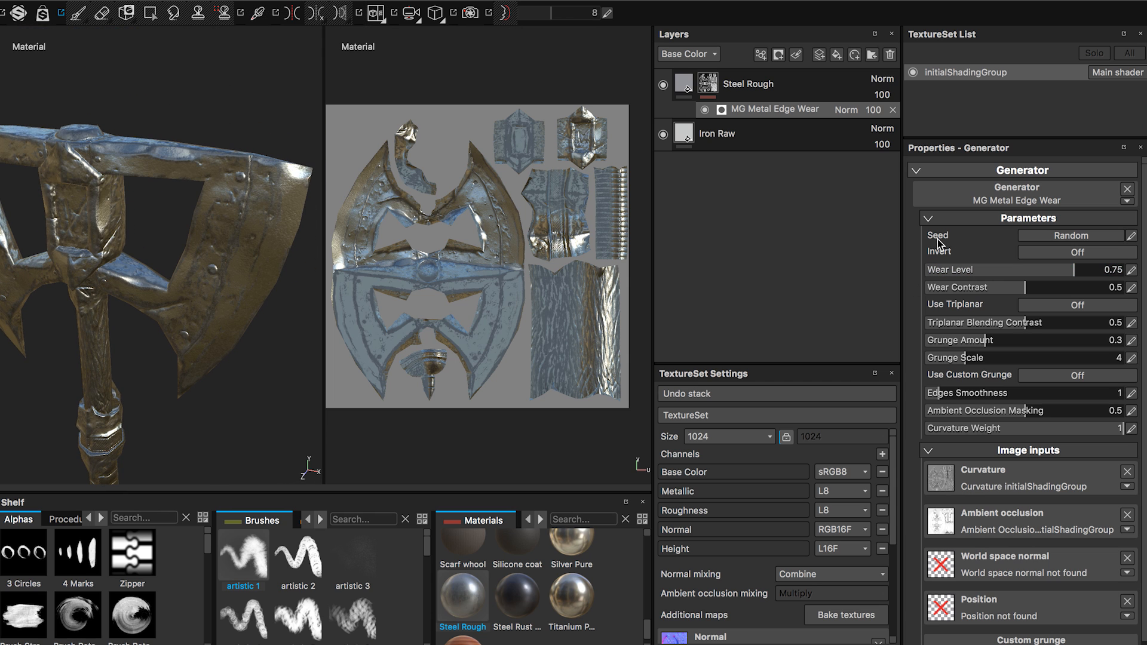
# Invert the Metal Edge Wear generator and set its wear level to 0.64 and wear contrast to 0.63.
pyautogui.click(1063, 256)
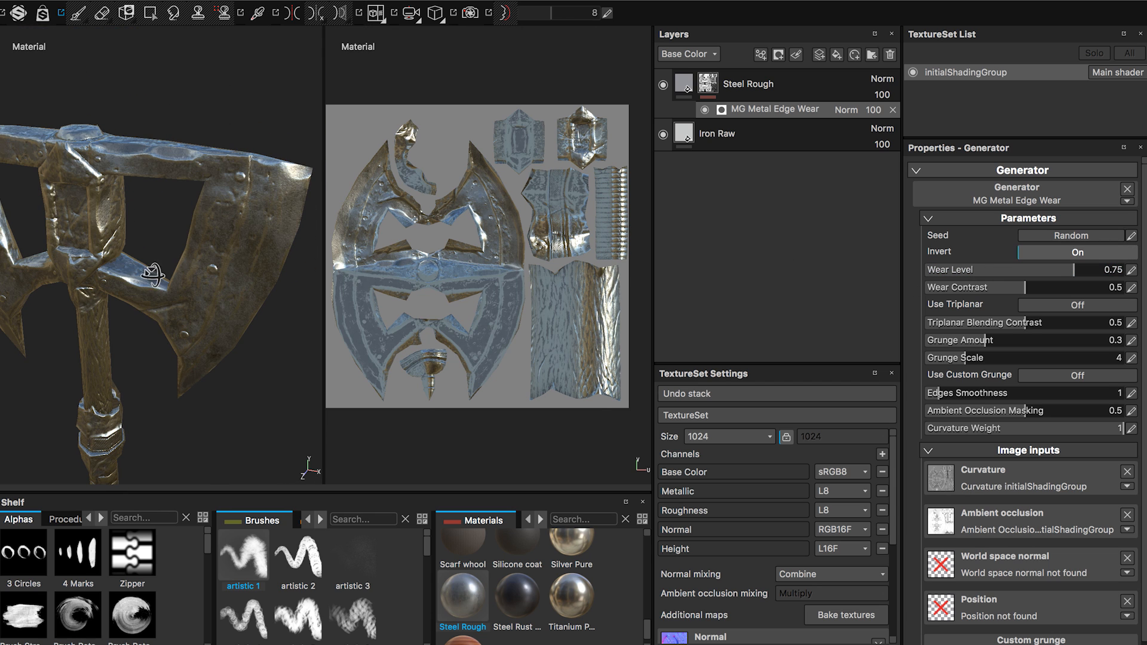
pyautogui.keyDown('alt'); pyautogui.moveTo(152, 274); pyautogui.dragTo(225, 173); pyautogui.keyUp('alt')
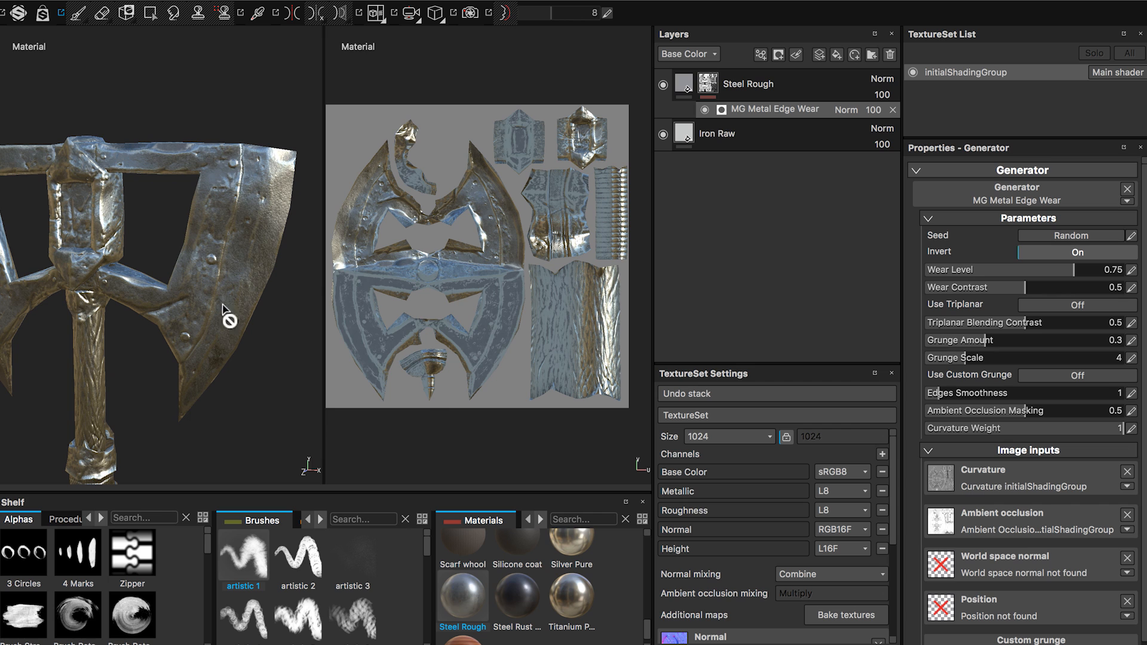
pyautogui.moveTo(1033, 270); pyautogui.dragTo(1051, 289)
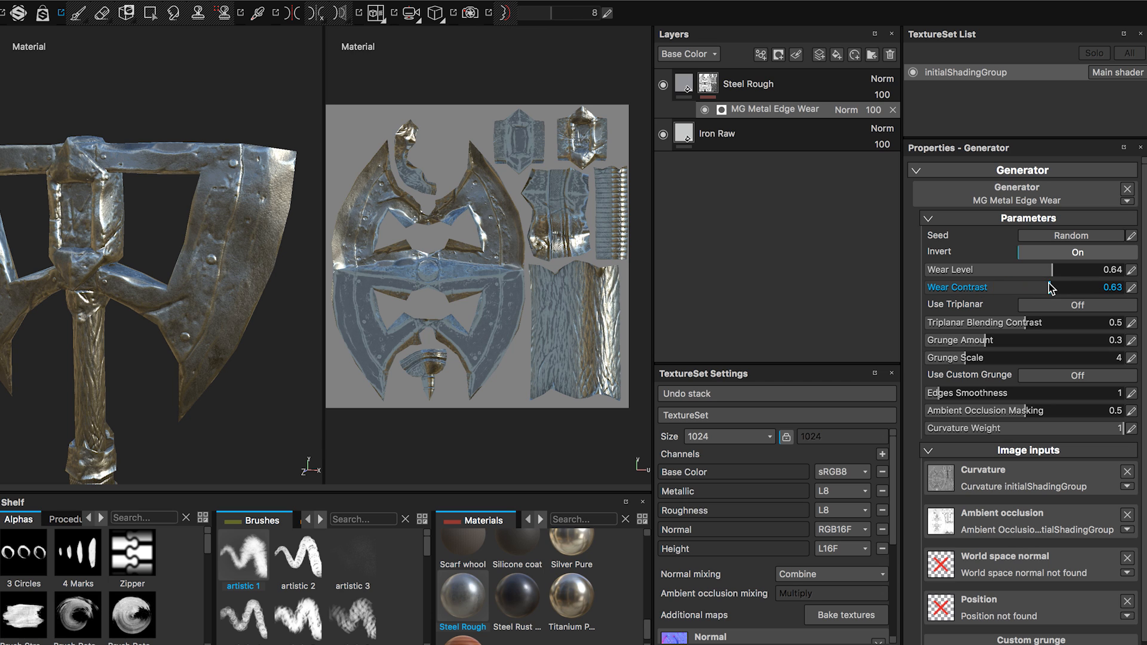
# Set the edge wear generator's grunge amount to 0.66, grunge scale to 6 and wear level to 0.85.
pyautogui.moveTo(1013, 341); pyautogui.dragTo(990, 364)
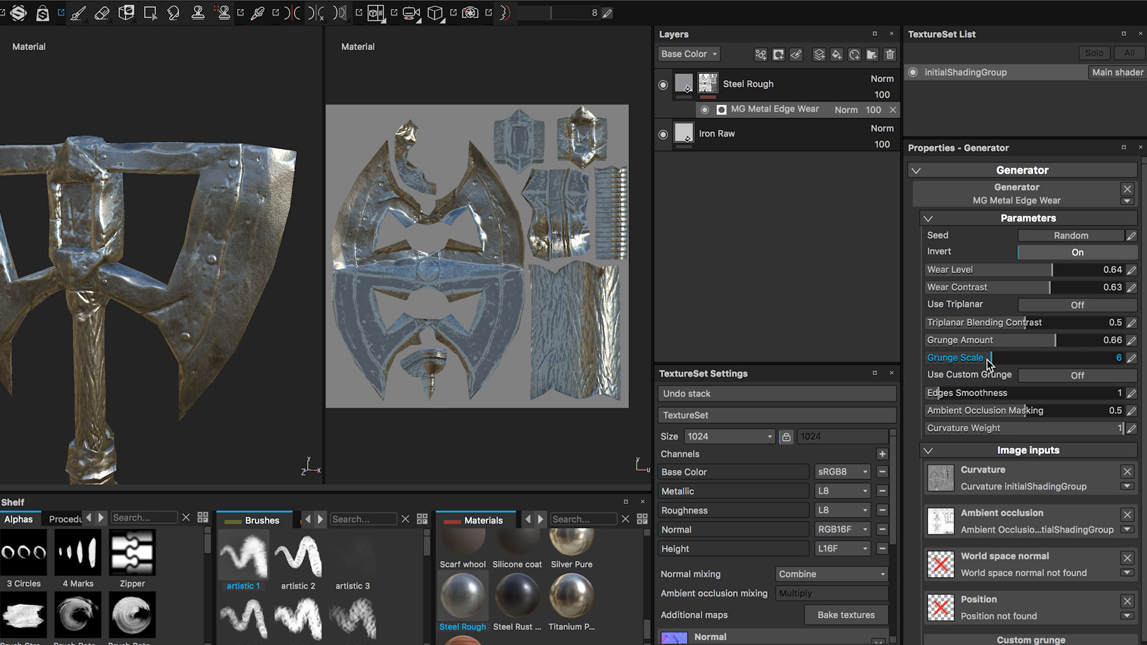
pyautogui.moveTo(1050, 270); pyautogui.dragTo(1074, 283)
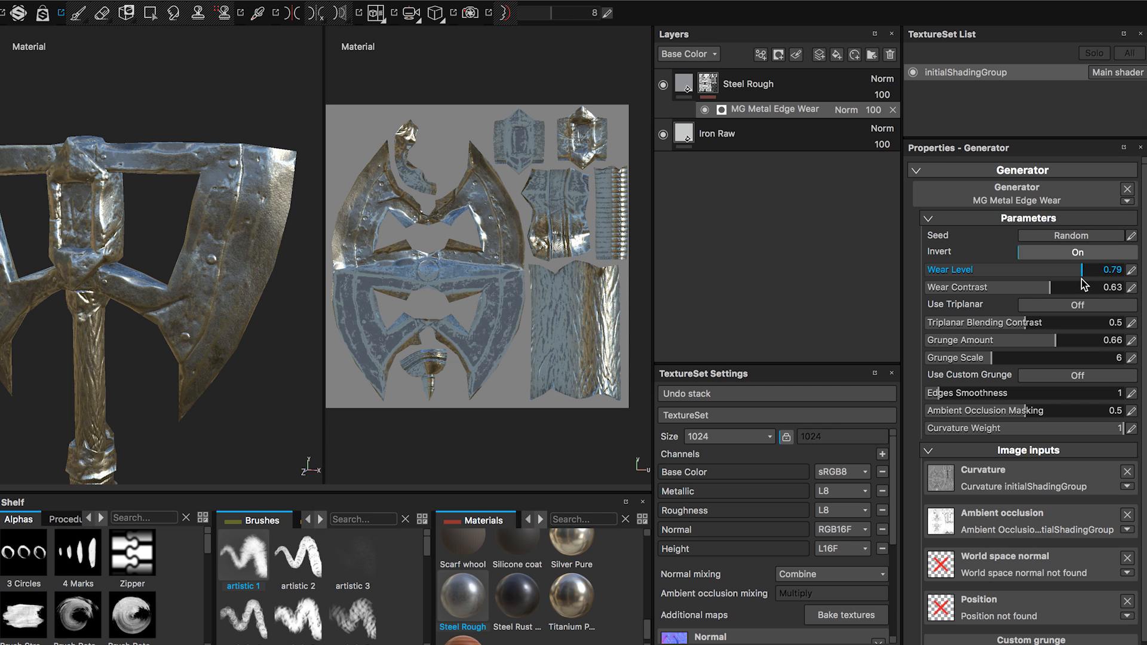
pyautogui.keyDown('alt'); pyautogui.moveTo(166, 249); pyautogui.dragTo(269, 241); pyautogui.keyUp('alt')
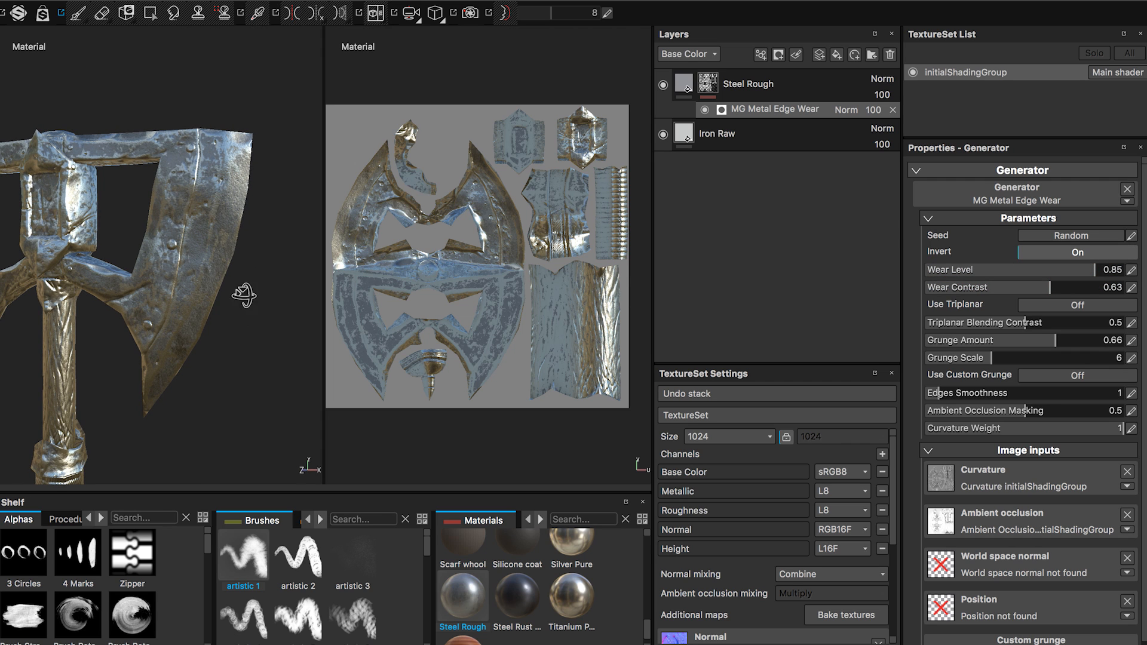
pyautogui.moveTo(243, 294)
pyautogui.keyDown('alt'); pyautogui.mouseDown()
pyautogui.moveTo(247, 322)
pyautogui.moveTo(264, 303)
pyautogui.moveTo(254, 313)
pyautogui.moveTo(232, 299)
pyautogui.mouseUp(); pyautogui.keyUp('alt')
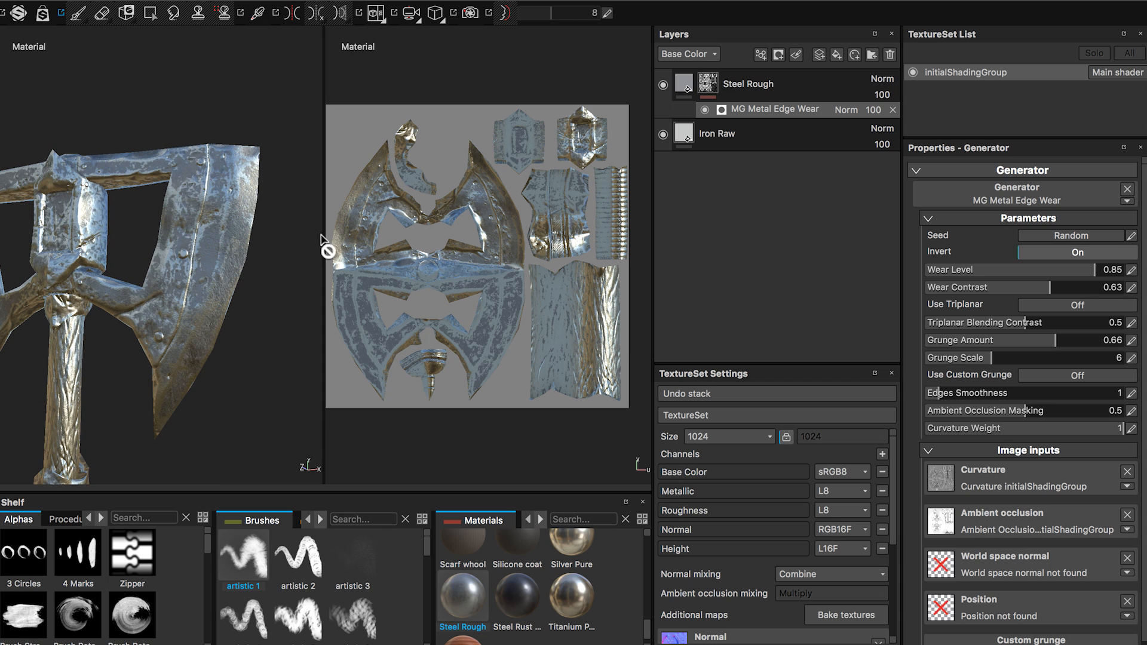
pyautogui.keyDown('alt'); pyautogui.moveTo(259, 317); pyautogui.dragTo(191, 248); pyautogui.keyUp('alt')
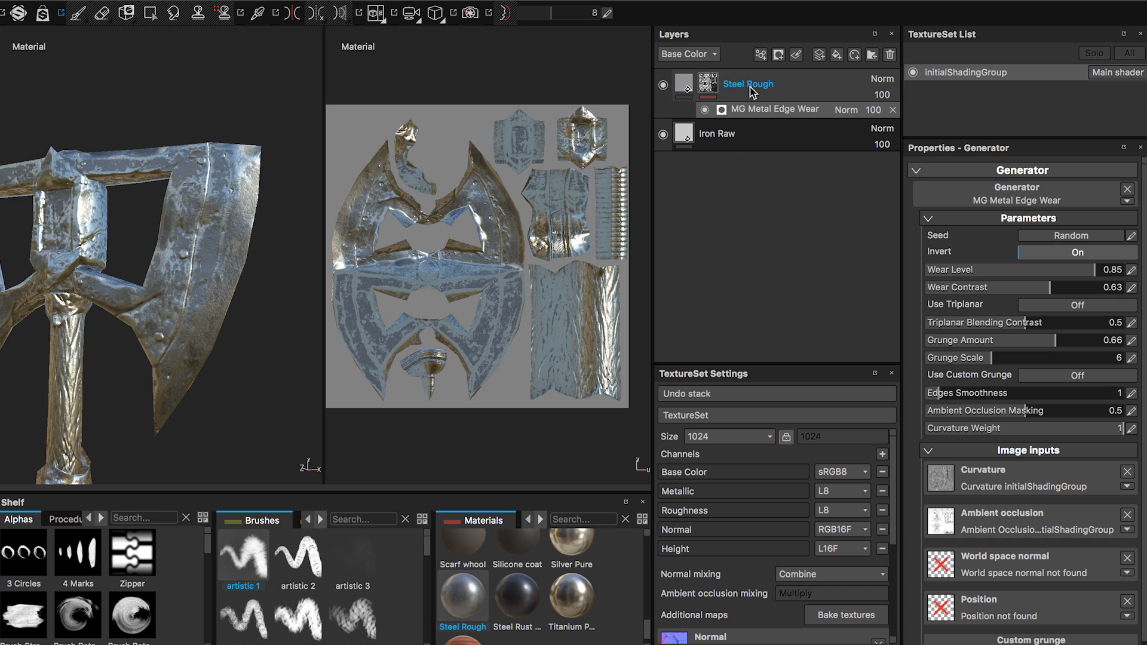
# Add a Paint effect to the Steel Rough layer's mask and set its paint grayscale to black.
pyautogui.rightClick(712, 87)
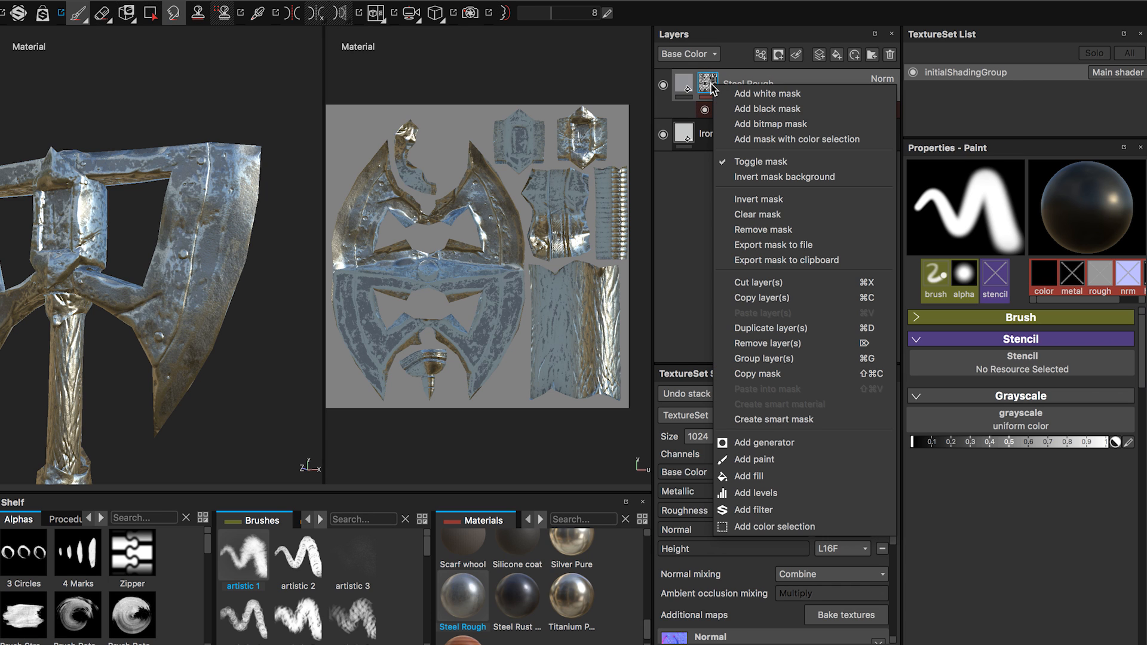
pyautogui.click(754, 458)
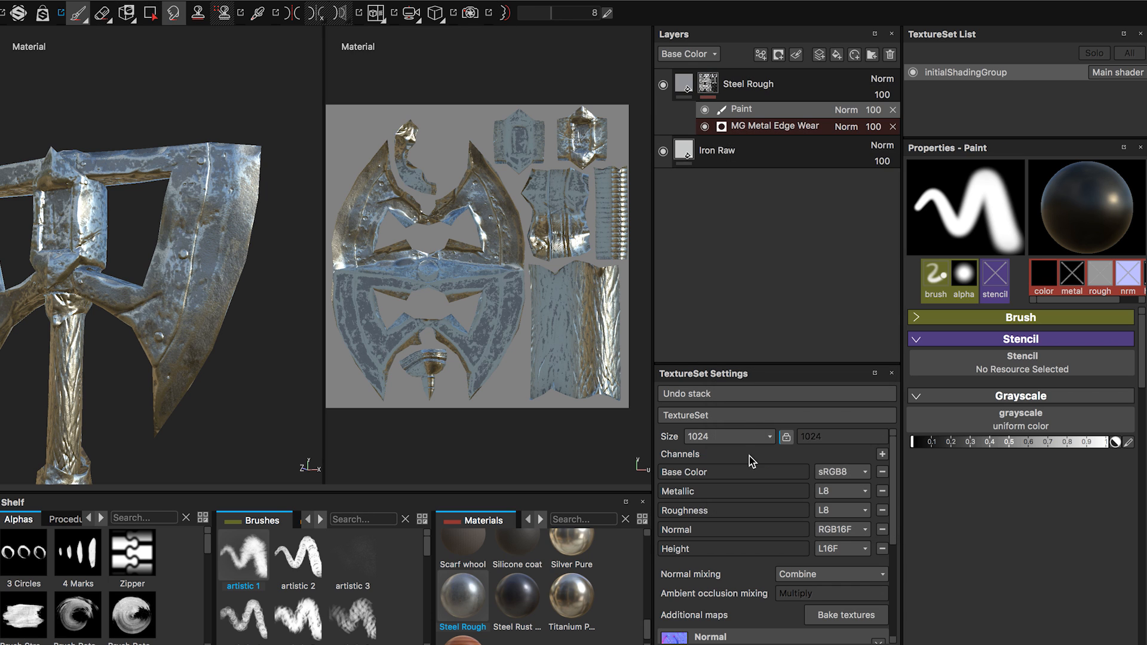
pyautogui.click(846, 110)
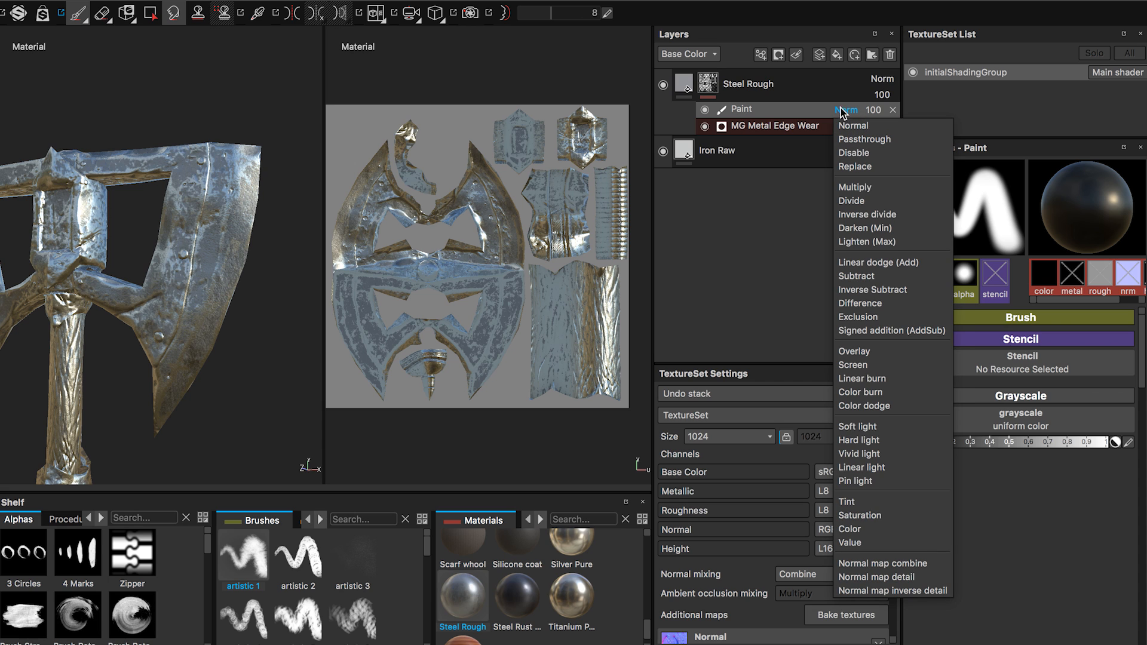
pyautogui.click(809, 115)
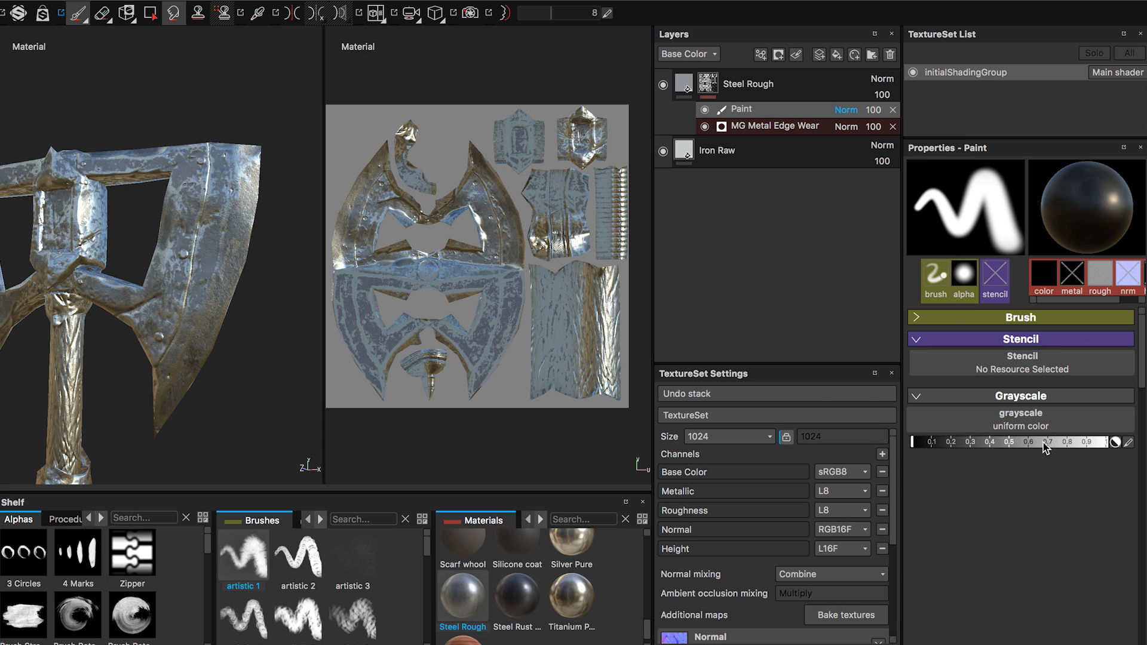
pyautogui.moveTo(1045, 448); pyautogui.dragTo(1104, 449)
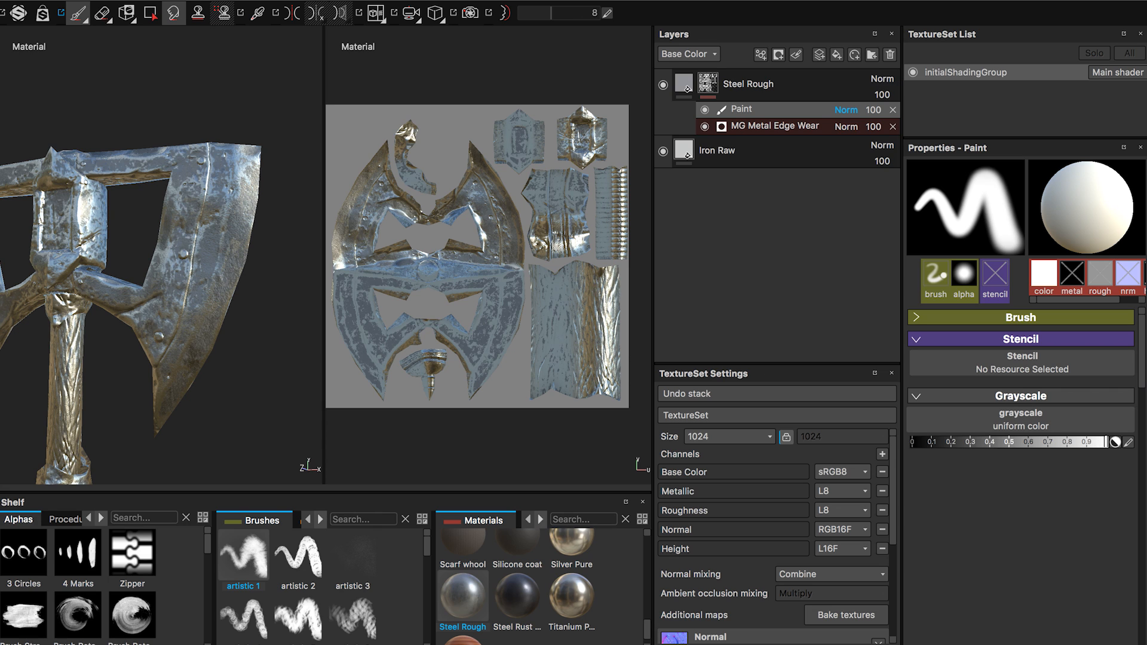
pyautogui.click(1019, 443)
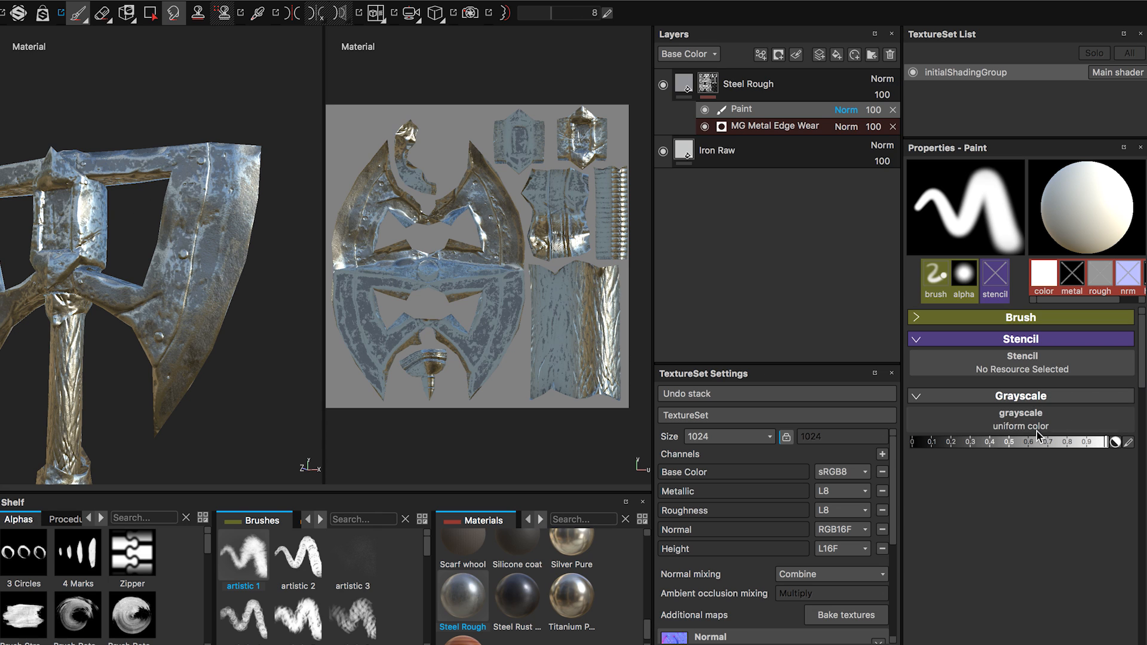
pyautogui.click(913, 443)
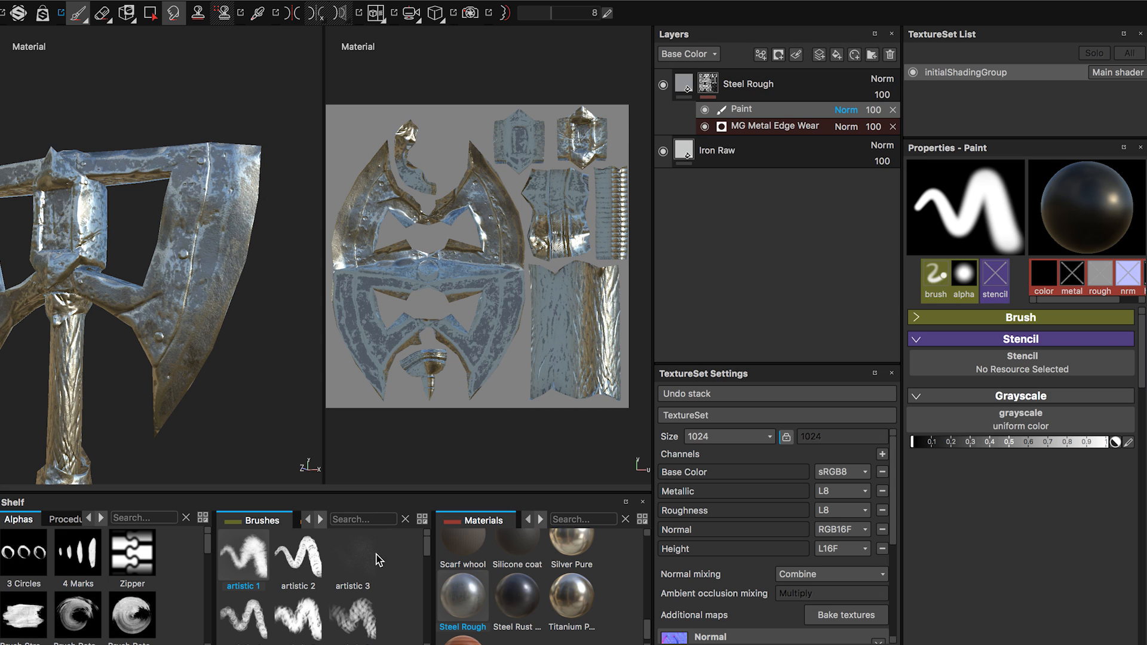
# Search the brushes for "sa" and pick the sandpaper brush.
pyautogui.click(373, 517)
pyautogui.write('sa')
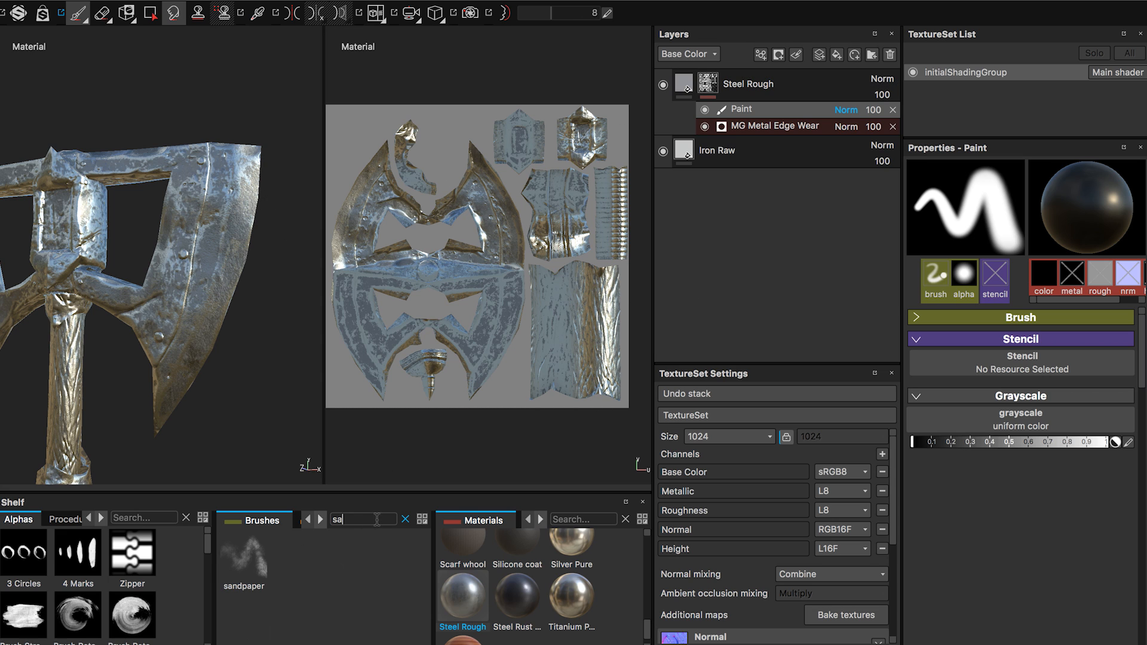
pyautogui.click(247, 581)
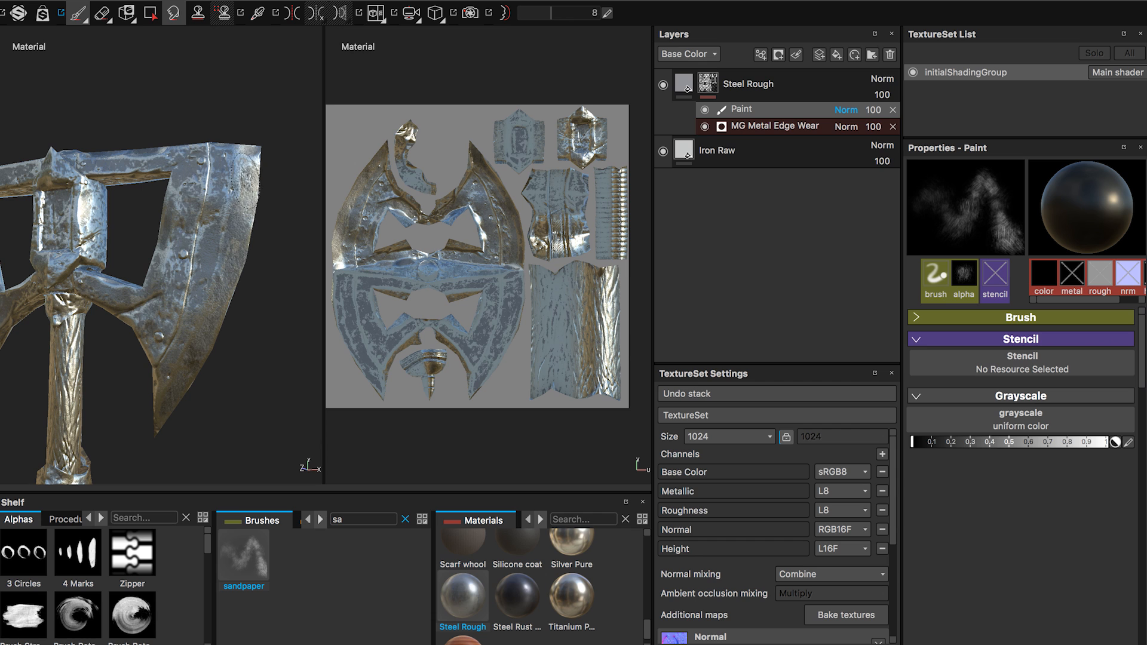
# Paint sandpaper wear in black along the cutting edge of the first blade's front face.
pyautogui.keyDown('alt'); pyautogui.moveTo(235, 219); pyautogui.dragTo(171, 162); pyautogui.keyUp('alt')
pyautogui.keyDown('alt'); pyautogui.moveTo(171, 162); pyautogui.dragTo(160, 161, button='right'); pyautogui.keyUp('alt')
pyautogui.keyDown('alt'); pyautogui.moveTo(288, 227); pyautogui.dragTo(312, 221, button='right'); pyautogui.keyUp('alt')
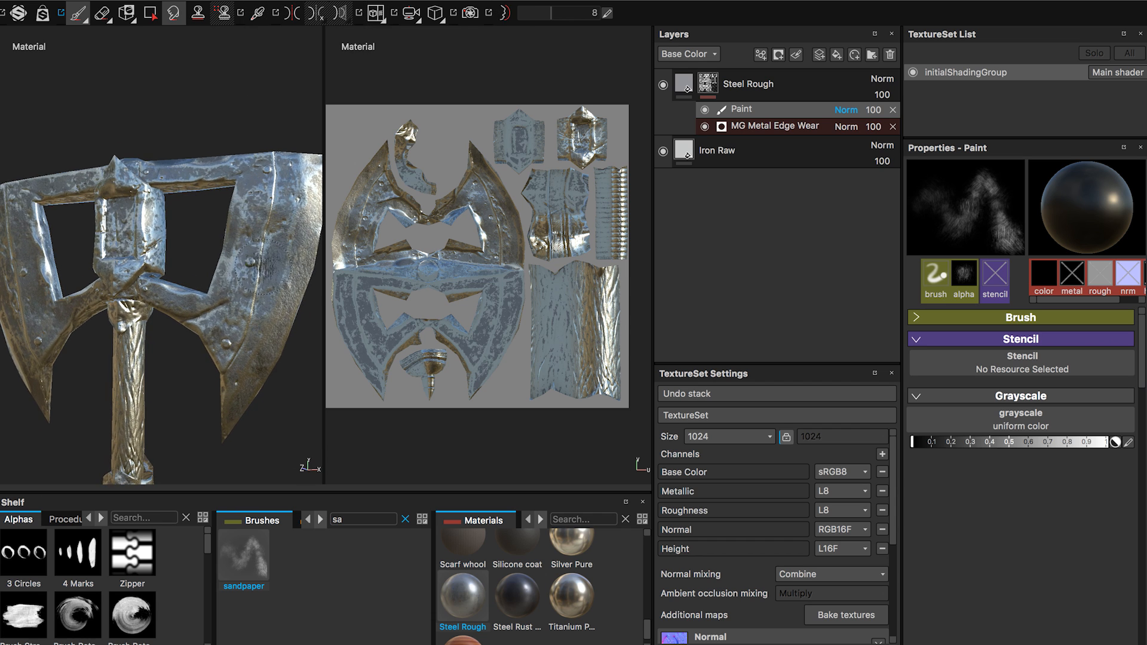
pyautogui.keyDown('alt'); pyautogui.moveTo(313, 221); pyautogui.dragTo(261, 244, button='middle'); pyautogui.keyUp('alt')
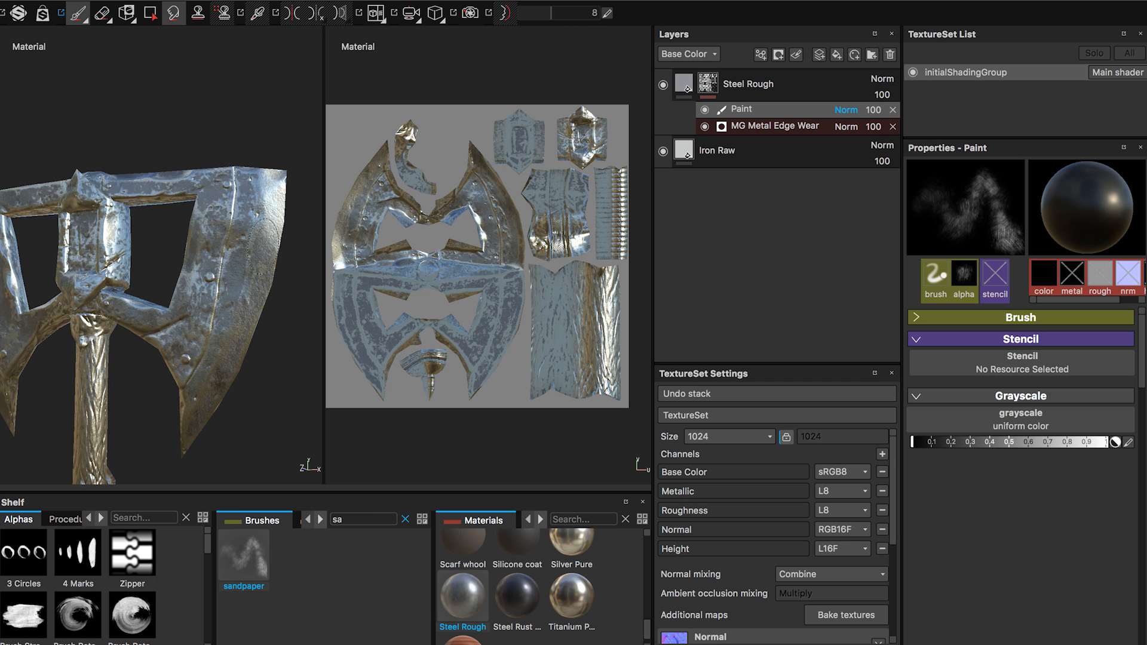
pyautogui.keyDown('alt'); pyautogui.moveTo(239, 284); pyautogui.dragTo(260, 291); pyautogui.keyUp('alt')
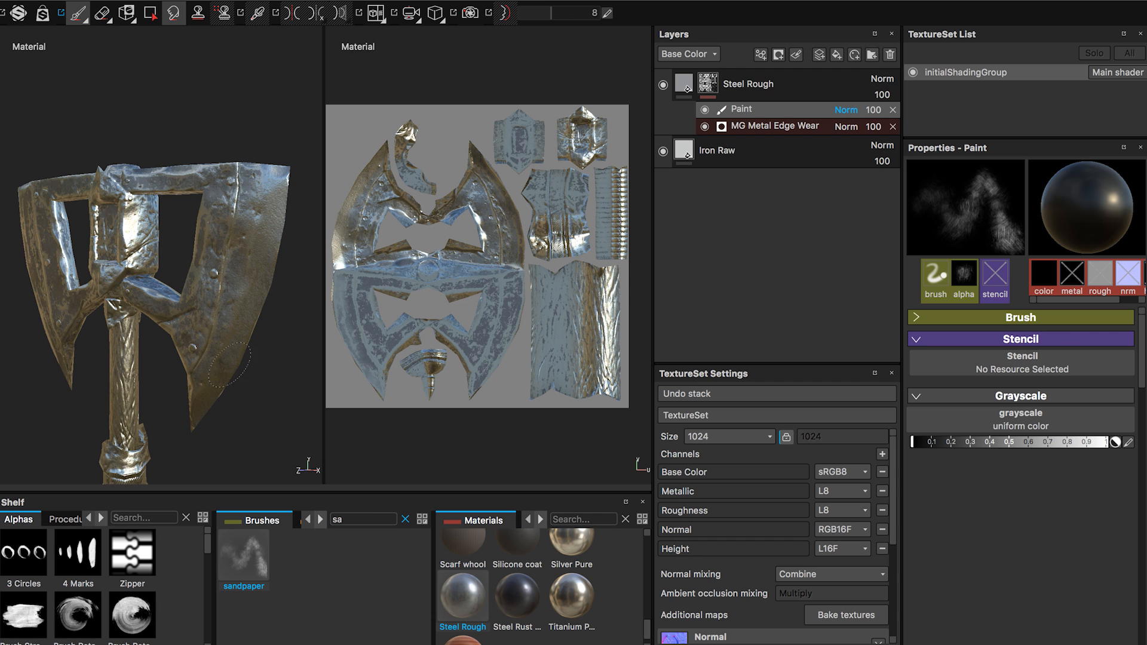
pyautogui.keyDown('alt'); pyautogui.moveTo(266, 316); pyautogui.dragTo(244, 227); pyautogui.keyUp('alt')
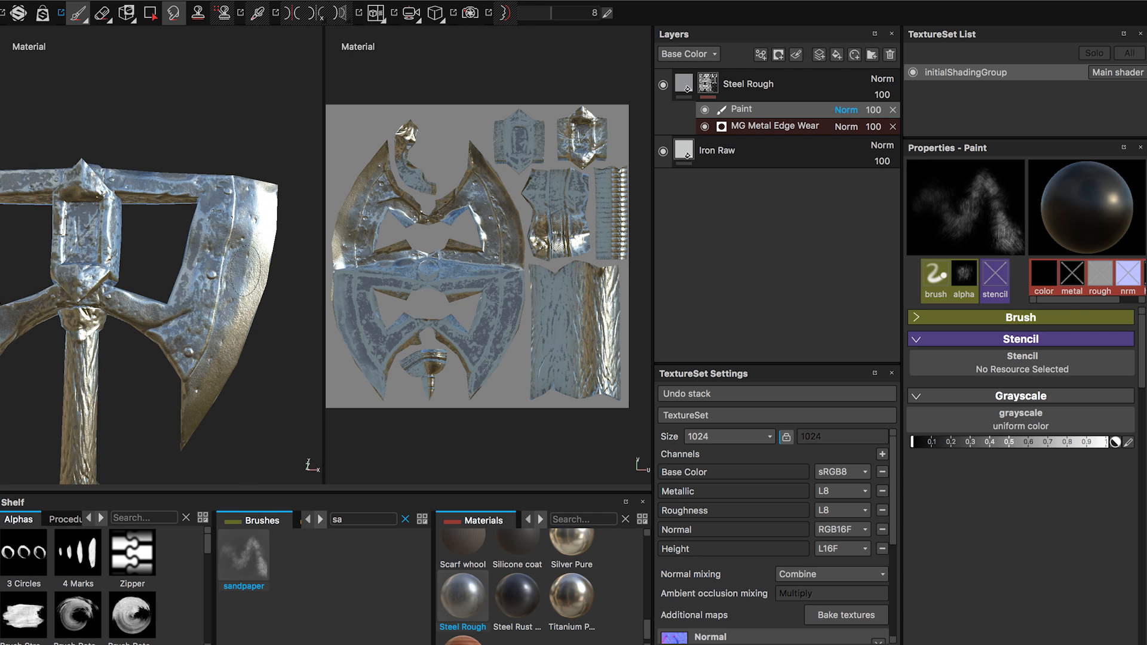
# Continue the black sandpaper wear along the cutting edges on the rear faces of both blades.
pyautogui.keyDown('alt'); pyautogui.moveTo(232, 354); pyautogui.dragTo(1, 374); pyautogui.keyUp('alt')
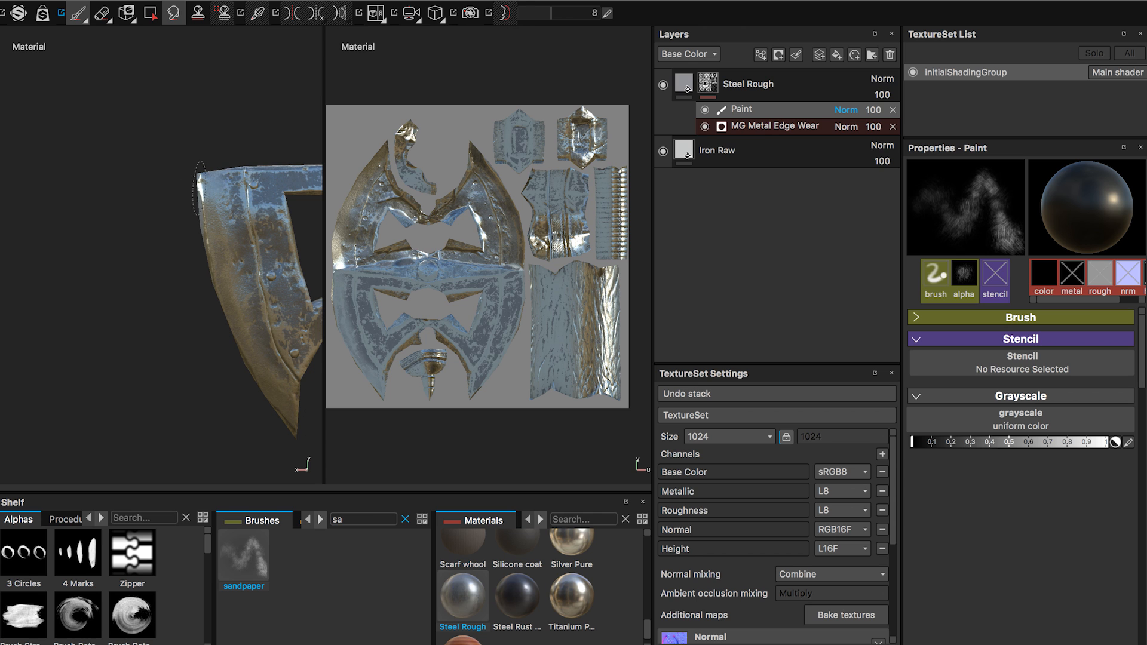
pyautogui.keyDown('alt'); pyautogui.moveTo(199, 189); pyautogui.dragTo(191, 288); pyautogui.keyUp('alt')
pyautogui.keyDown('alt'); pyautogui.moveTo(299, 287); pyautogui.dragTo(18, 286, button='middle'); pyautogui.keyUp('alt')
pyautogui.keyDown('alt'); pyautogui.moveTo(235, 263); pyautogui.dragTo(185, 198); pyautogui.keyUp('alt')
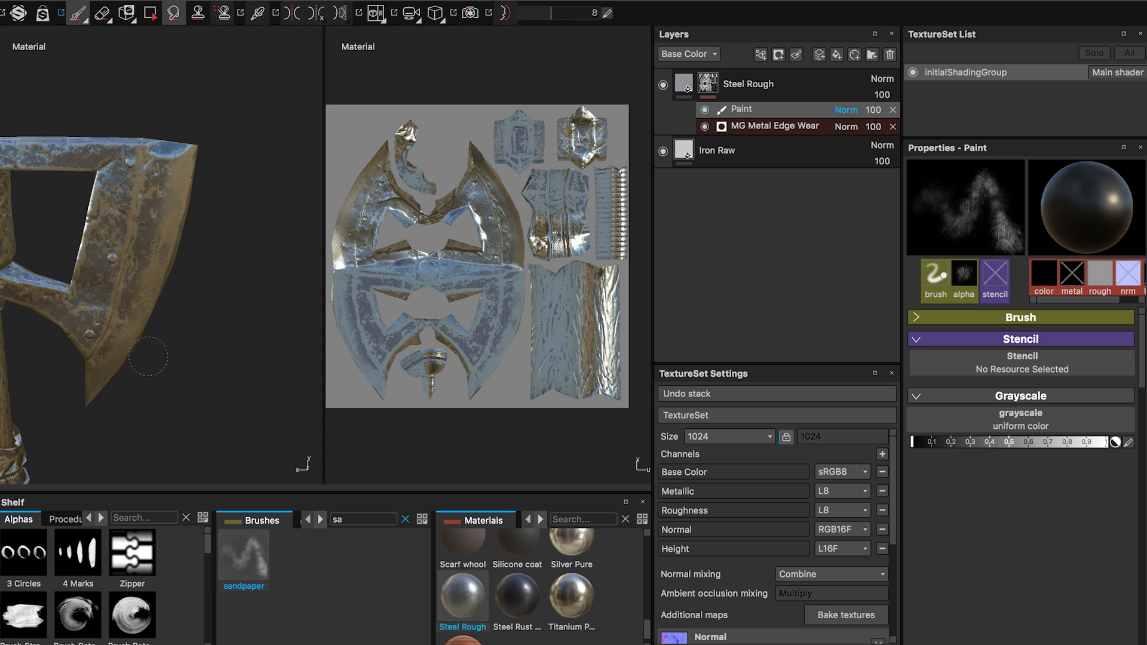
# Paint black sandpaper wear along the second blade's cutting edge on its front face.
pyautogui.keyDown('alt'); pyautogui.moveTo(149, 356); pyautogui.dragTo(25, 350); pyautogui.keyUp('alt')
pyautogui.press('f')
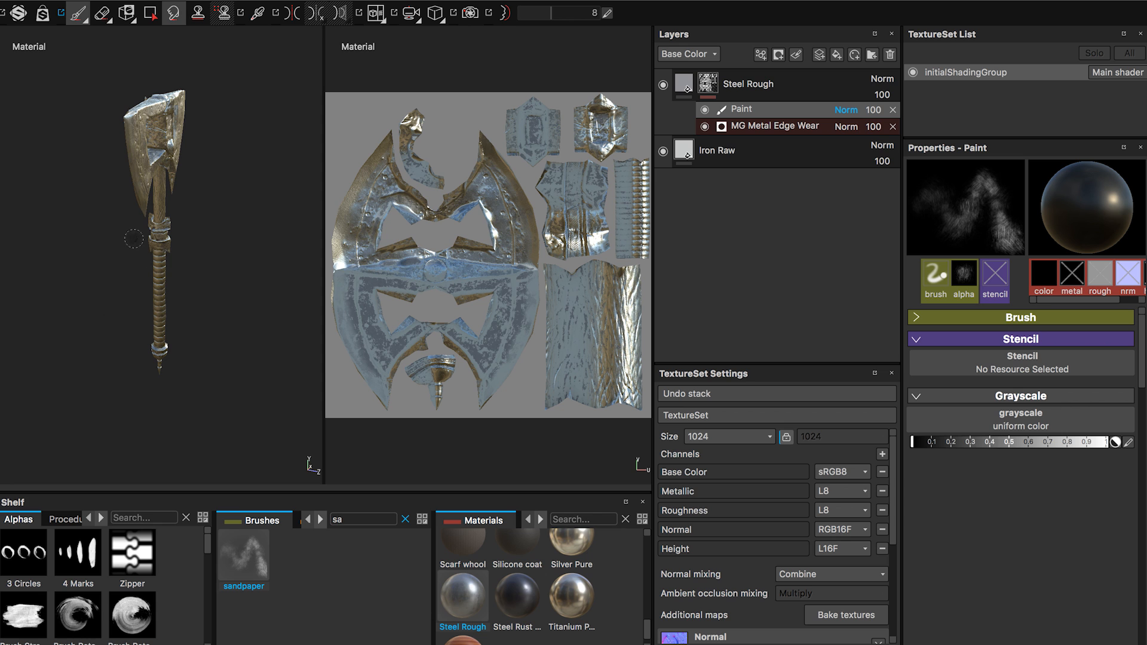
pyautogui.keyDown('alt'); pyautogui.moveTo(134, 239); pyautogui.dragTo(82, 210); pyautogui.keyUp('alt')
pyautogui.keyDown('alt'); pyautogui.moveTo(102, 150); pyautogui.dragTo(244, 454, button='right'); pyautogui.keyUp('alt')
pyautogui.keyDown('alt'); pyautogui.moveTo(113, 179); pyautogui.dragTo(218, 382, button='right'); pyautogui.keyUp('alt')
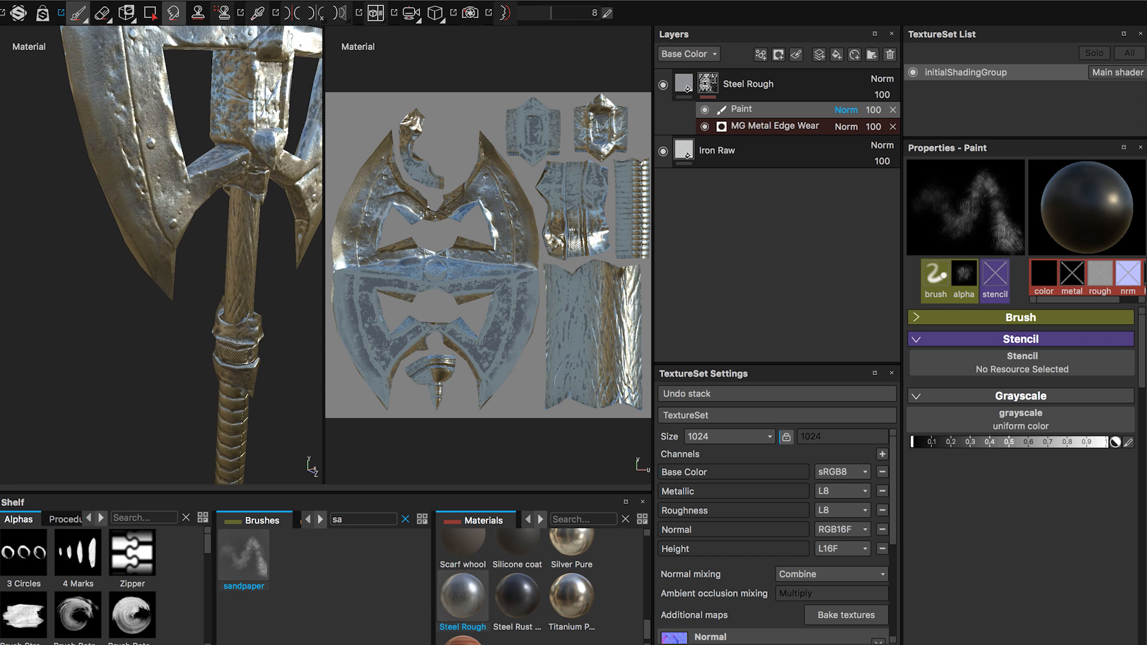
pyautogui.keyDown('alt'); pyautogui.moveTo(163, 214); pyautogui.dragTo(186, 358, button='middle'); pyautogui.keyUp('alt')
pyautogui.moveTo(111, 263)
pyautogui.keyDown('alt'); pyautogui.mouseDown()
pyautogui.moveTo(274, 259)
pyautogui.moveTo(103, 269)
pyautogui.moveTo(128, 281)
pyautogui.mouseUp(); pyautogui.keyUp('alt')
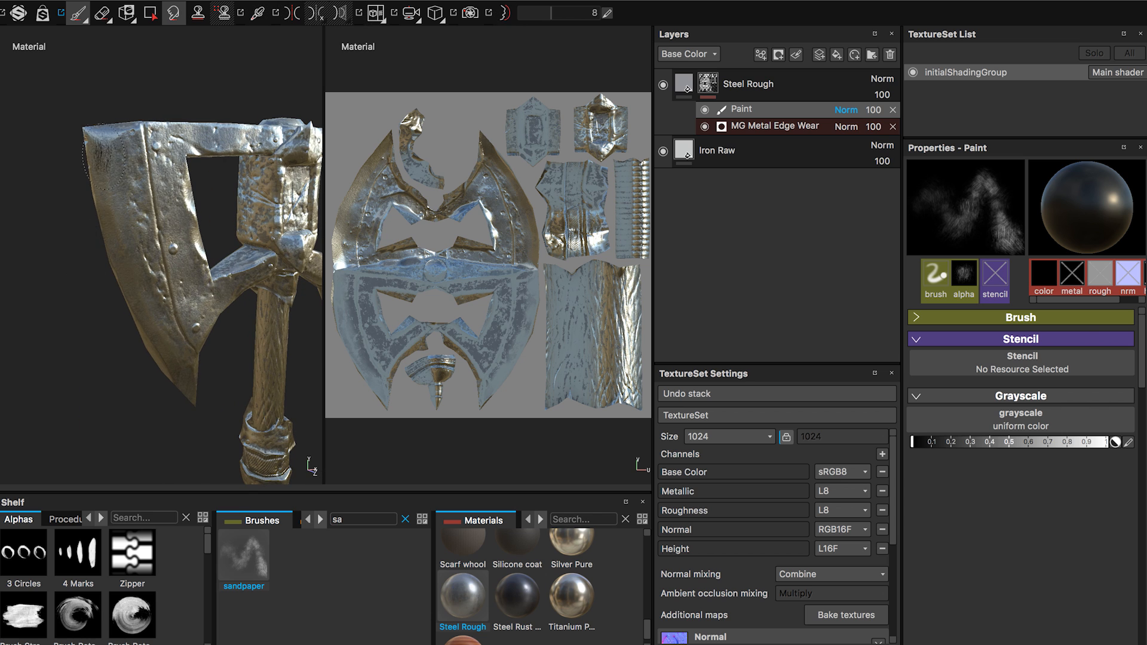
pyautogui.keyDown('alt'); pyautogui.moveTo(170, 399); pyautogui.dragTo(240, 349); pyautogui.keyUp('alt')
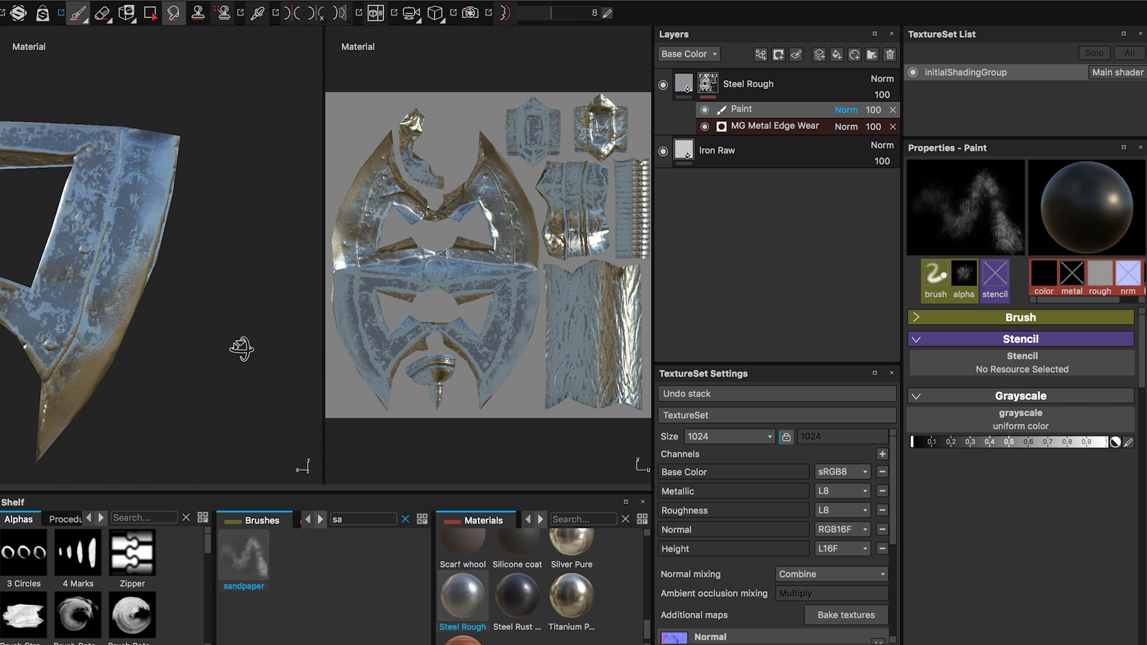
# Examine the hand-painted edge wear across the whole axe head and upper handle.
pyautogui.press('f')
pyautogui.keyDown('alt'); pyautogui.moveTo(180, 288); pyautogui.dragTo(192, 307); pyautogui.keyUp('alt')
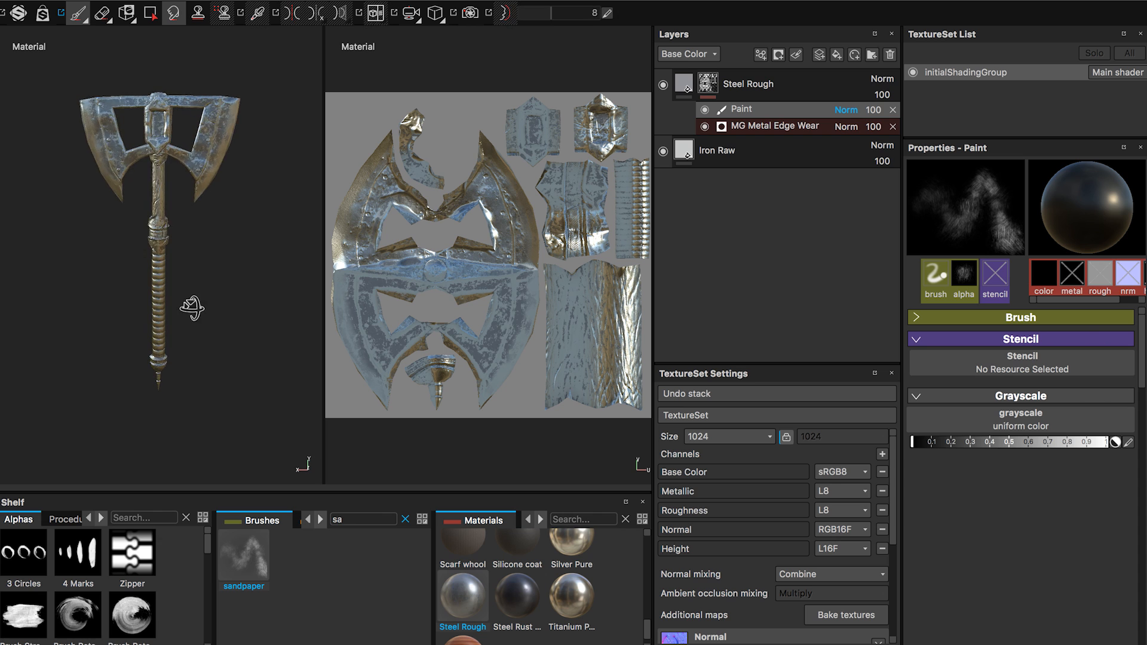
pyautogui.keyDown('alt'); pyautogui.moveTo(187, 242); pyautogui.dragTo(215, 392, button='middle'); pyautogui.keyUp('alt')
pyautogui.keyDown('alt'); pyautogui.moveTo(216, 393); pyautogui.dragTo(263, 397, button='right'); pyautogui.keyUp('alt')
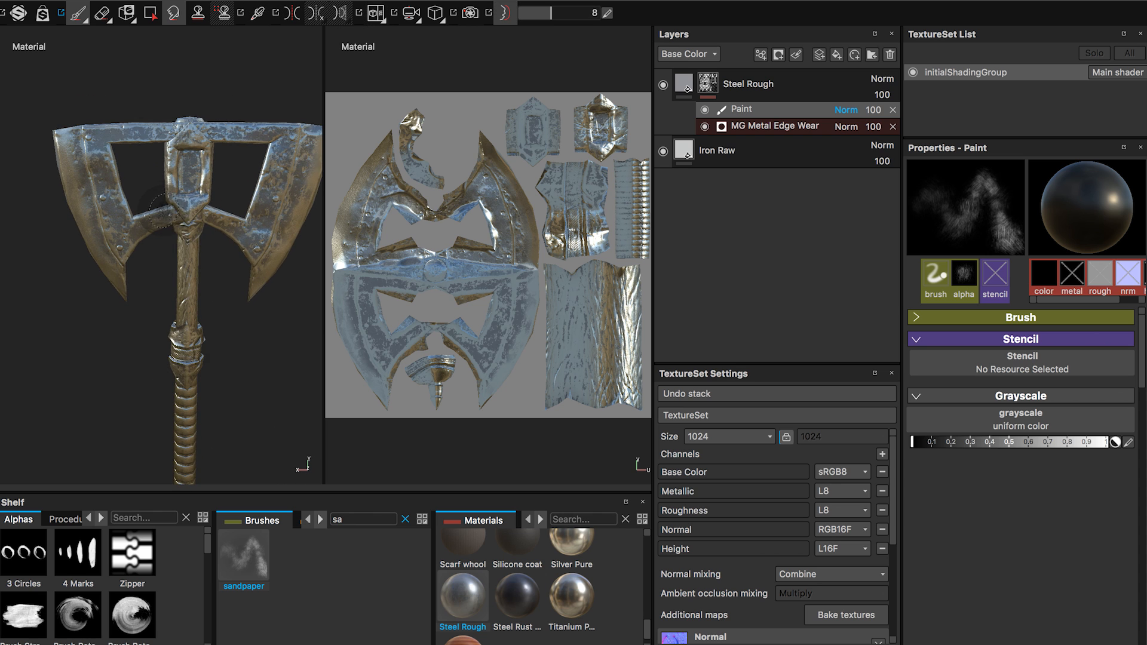
pyautogui.keyDown('alt'); pyautogui.moveTo(172, 210); pyautogui.dragTo(190, 274, button='middle'); pyautogui.keyUp('alt')
pyautogui.keyDown('alt'); pyautogui.moveTo(189, 274); pyautogui.dragTo(159, 275, button='right'); pyautogui.keyUp('alt')
pyautogui.keyDown('alt'); pyautogui.moveTo(185, 336); pyautogui.dragTo(141, 288, button='middle'); pyautogui.keyUp('alt')
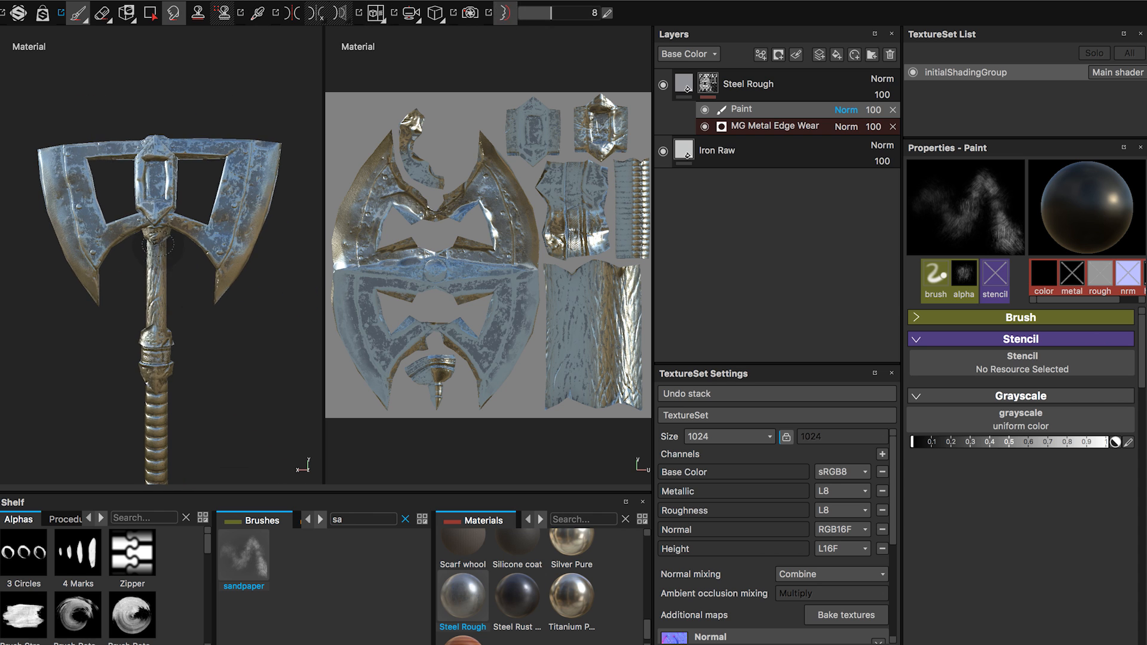
pyautogui.keyDown('alt'); pyautogui.moveTo(166, 256); pyautogui.dragTo(196, 291, button='right'); pyautogui.keyUp('alt')
pyautogui.keyDown('alt'); pyautogui.moveTo(191, 288); pyautogui.dragTo(215, 320, button='middle'); pyautogui.keyUp('alt')
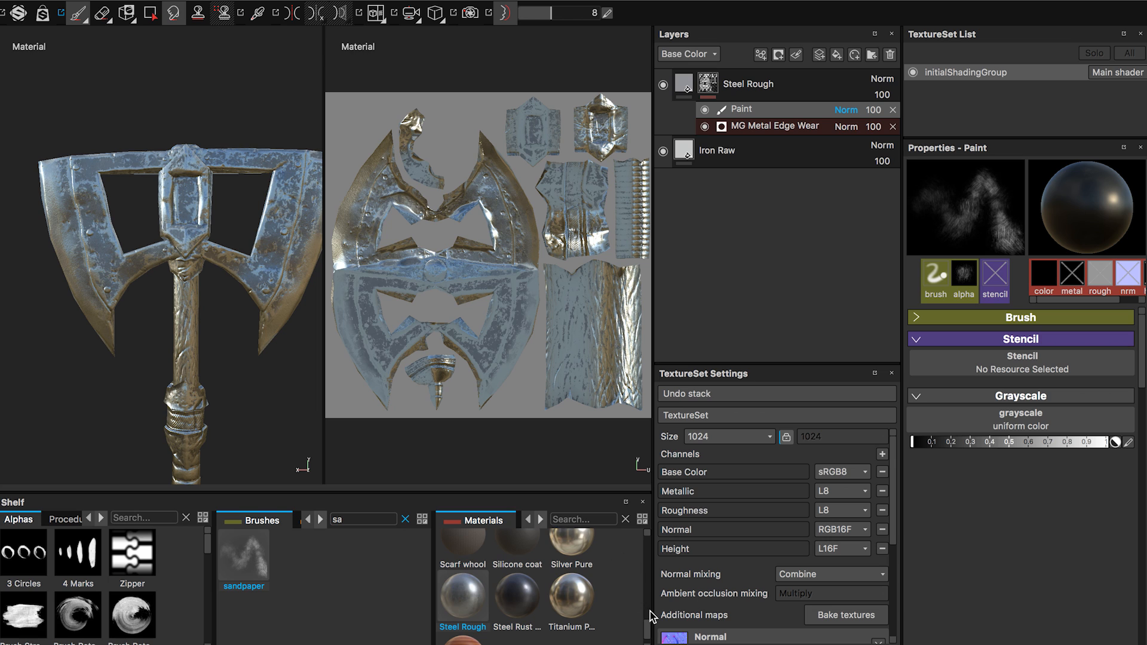
# Find the Gold Pure material and add it as a fill layer above Steel Rough.
pyautogui.moveTo(651, 632); pyautogui.dragTo(651, 606)
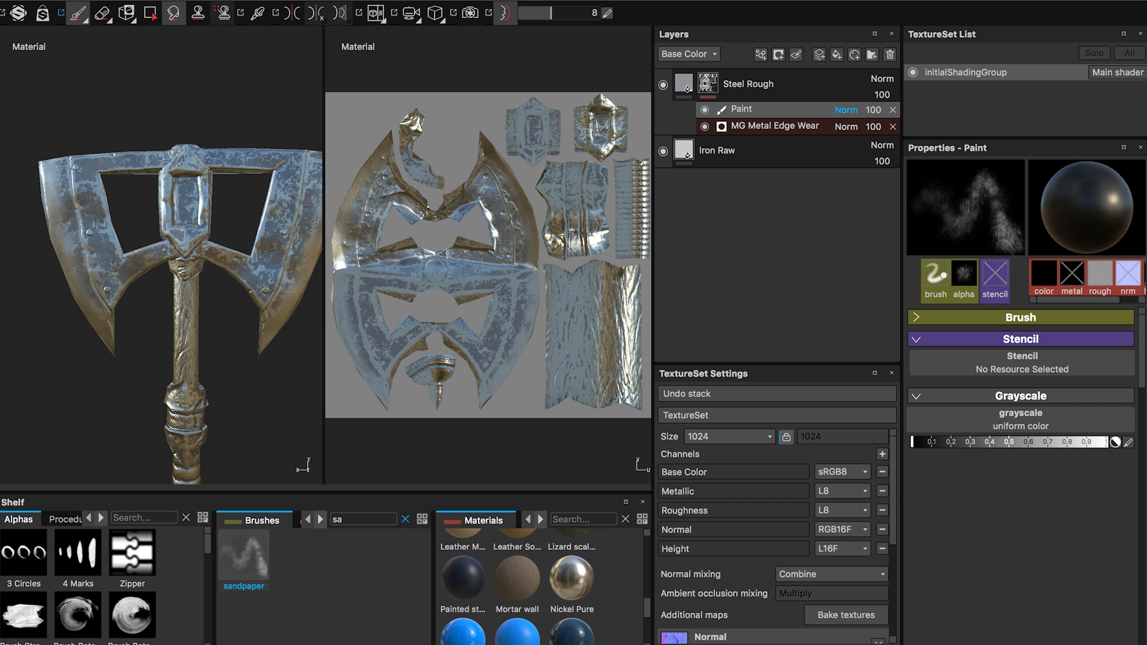
pyautogui.moveTo(647, 609); pyautogui.dragTo(645, 590)
pyautogui.scroll(-2, 643, 573)
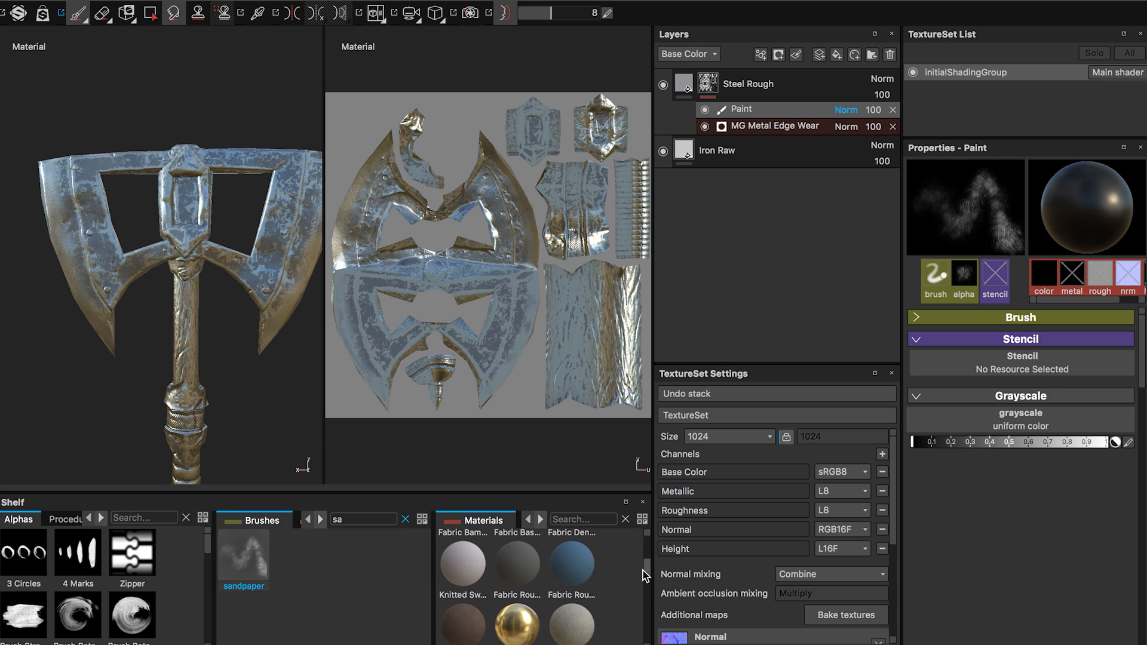
pyautogui.click(519, 595)
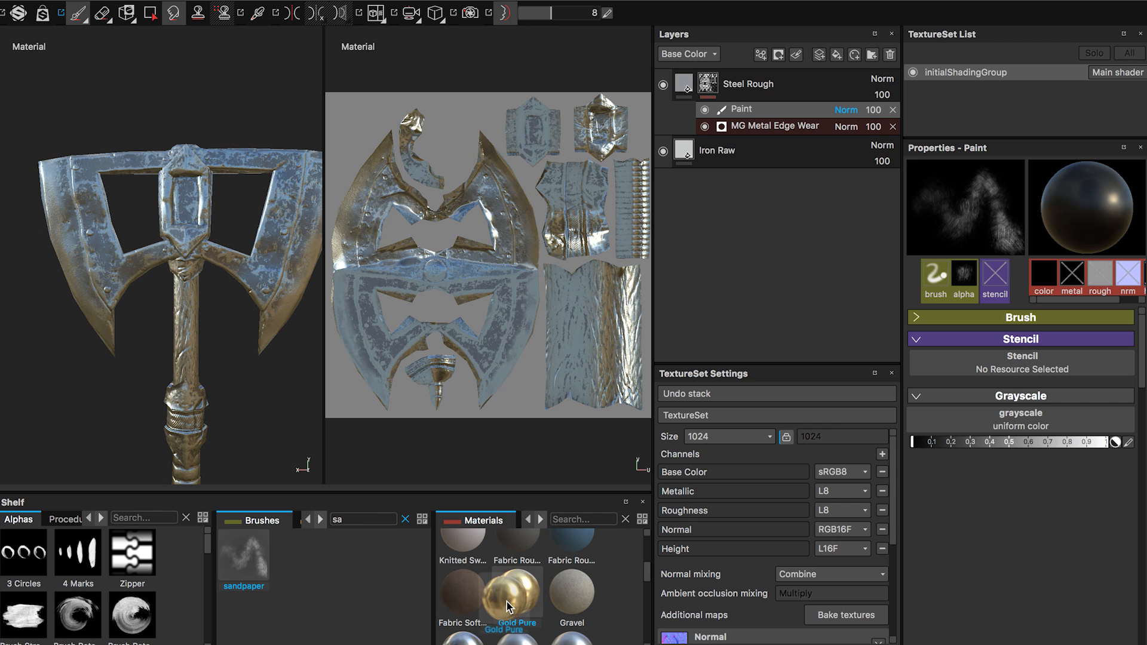
pyautogui.moveTo(507, 601); pyautogui.dragTo(709, 73)
pyautogui.keyDown('alt'); pyautogui.moveTo(251, 353); pyautogui.dragTo(251, 365, button='right'); pyautogui.keyUp('alt')
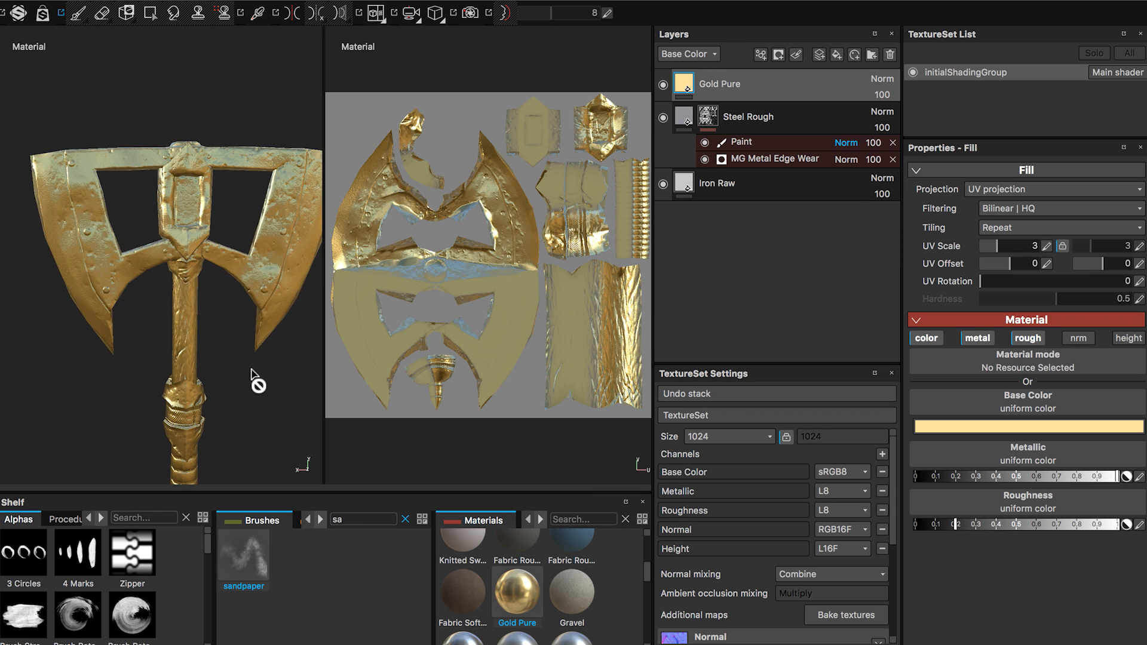
pyautogui.keyDown('alt'); pyautogui.moveTo(246, 365); pyautogui.dragTo(226, 297, button='middle'); pyautogui.keyUp('alt')
pyautogui.keyDown('alt'); pyautogui.moveTo(222, 297); pyautogui.dragTo(268, 232, button='right'); pyautogui.keyUp('alt')
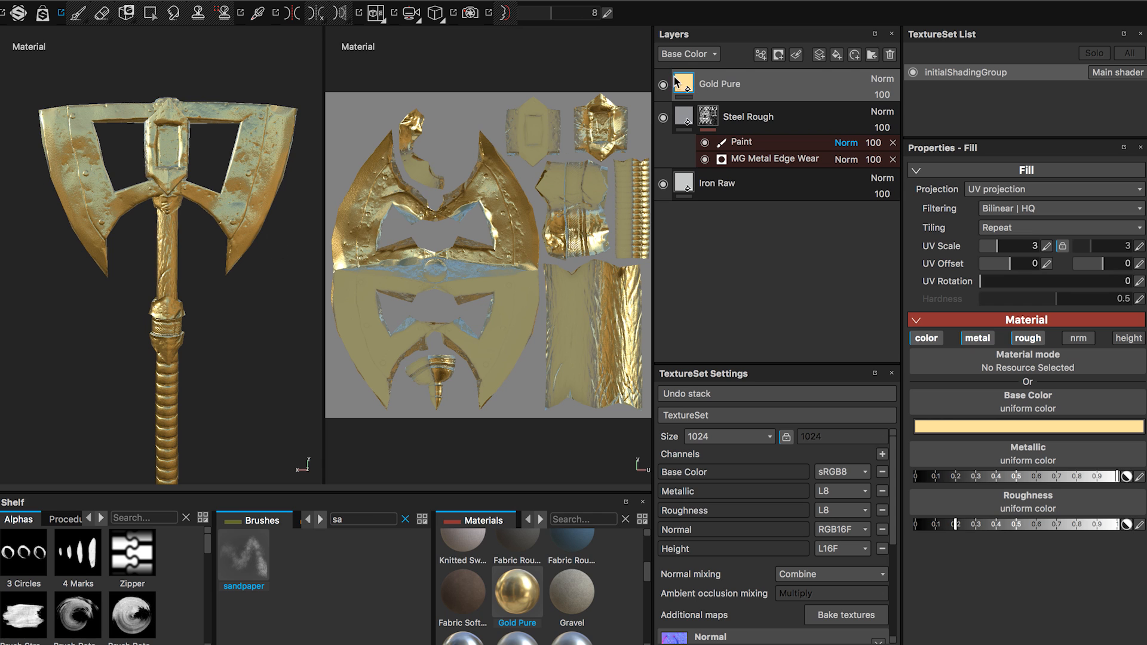
# Desaturate the Gold Pure layer's base color to RGB 0.924, 0.753, 0.442.
pyautogui.click(1005, 428)
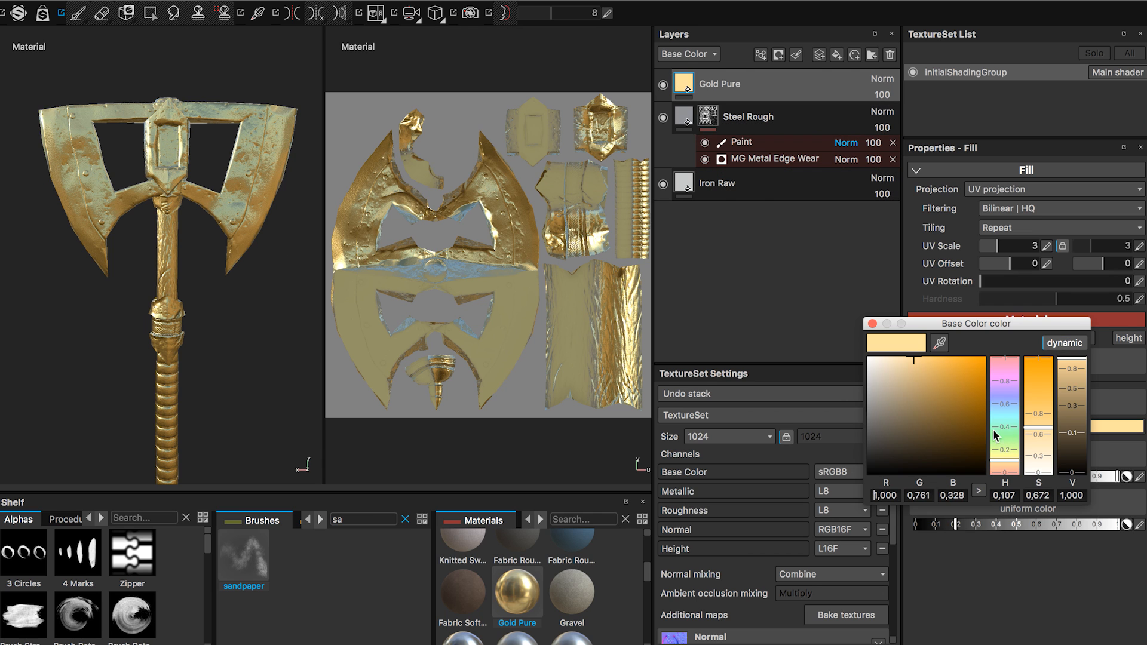
pyautogui.moveTo(914, 365)
pyautogui.mouseDown()
pyautogui.moveTo(939, 360)
pyautogui.moveTo(884, 366)
pyautogui.moveTo(901, 360)
pyautogui.mouseUp()
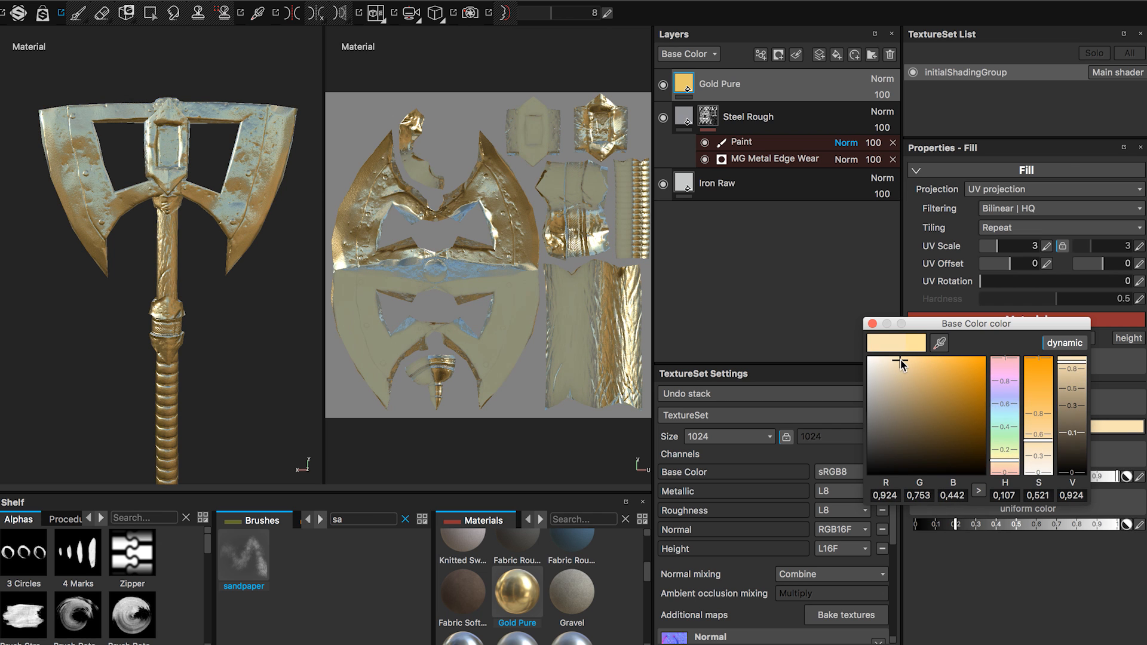
pyautogui.click(872, 323)
pyautogui.keyDown('alt'); pyautogui.moveTo(268, 333); pyautogui.dragTo(227, 316); pyautogui.keyUp('alt')
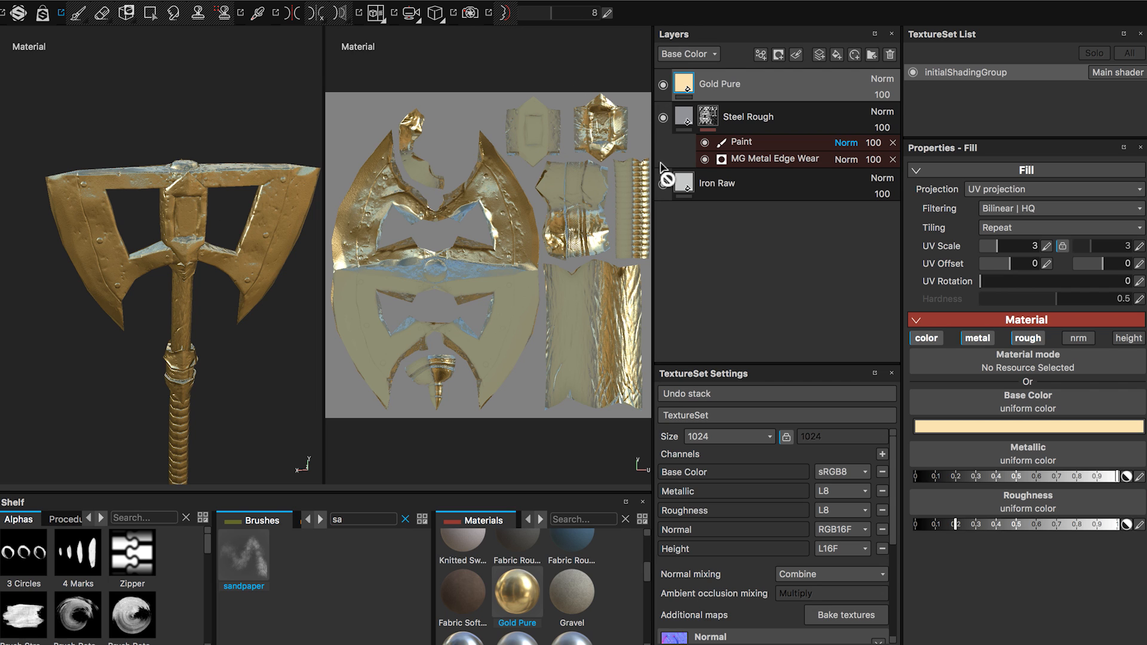
# Add a black mask to the Gold Pure layer and activate Polygon Fill in UV chunk mode.
pyautogui.rightClick(727, 85)
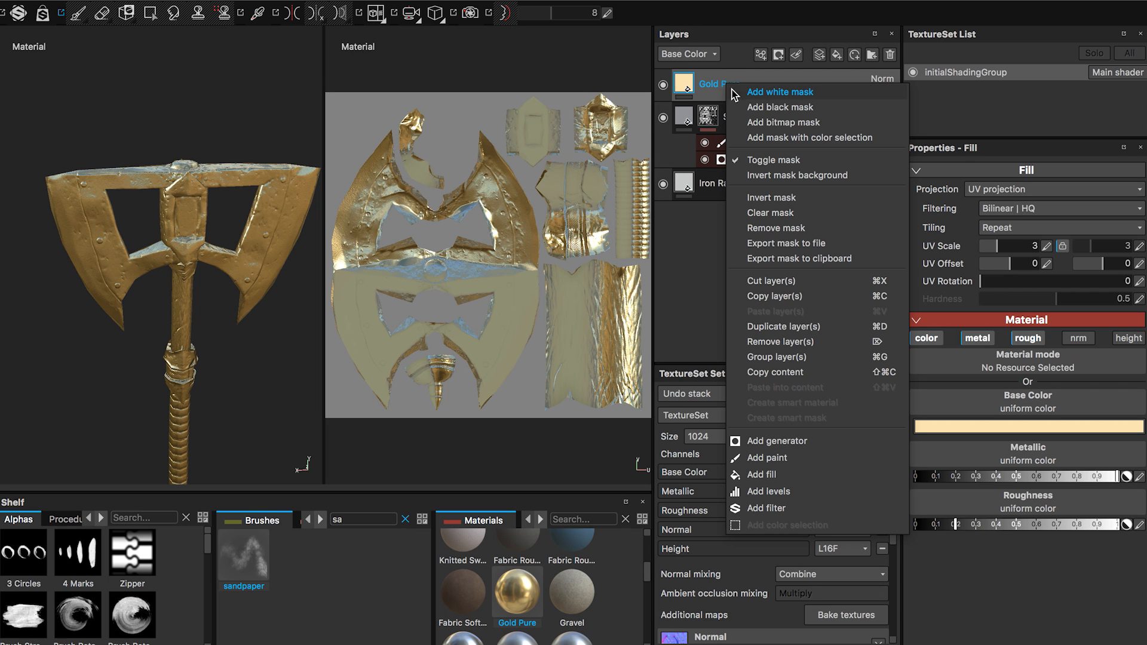
pyautogui.click(779, 107)
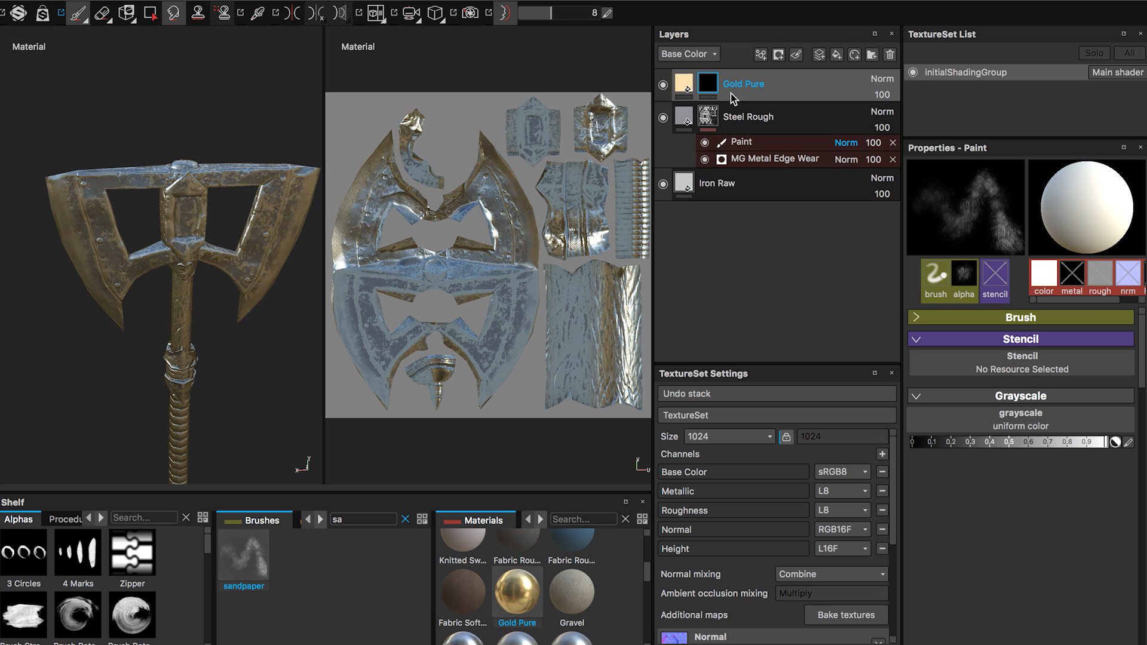
pyautogui.click(151, 17)
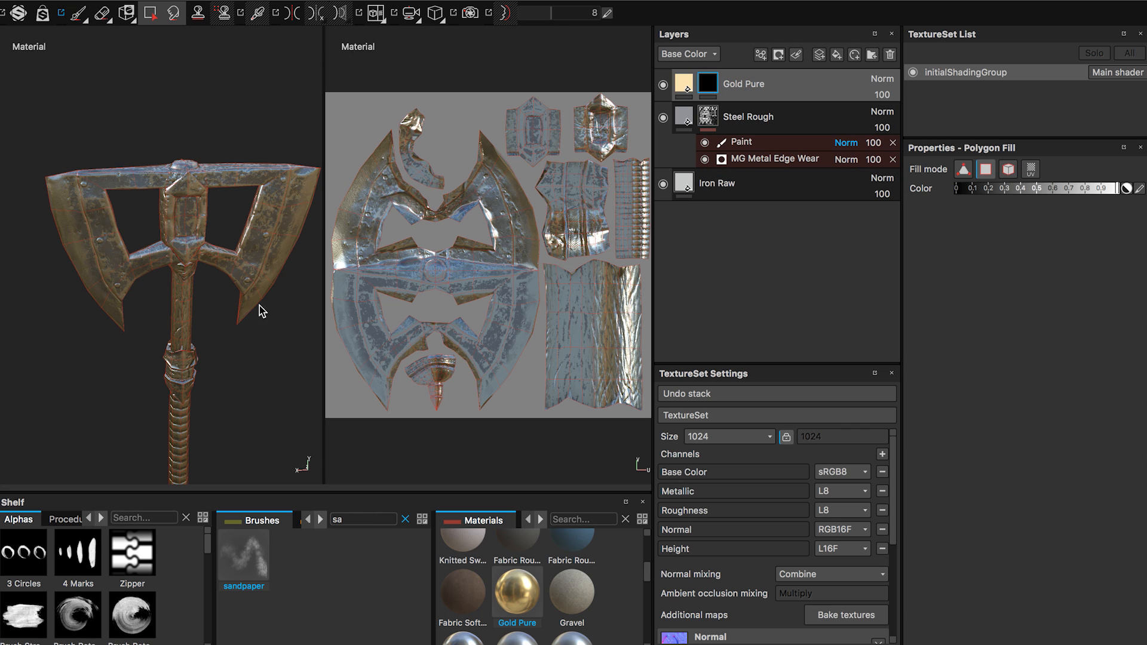
pyautogui.keyDown('alt'); pyautogui.moveTo(256, 309); pyautogui.dragTo(232, 263); pyautogui.keyUp('alt')
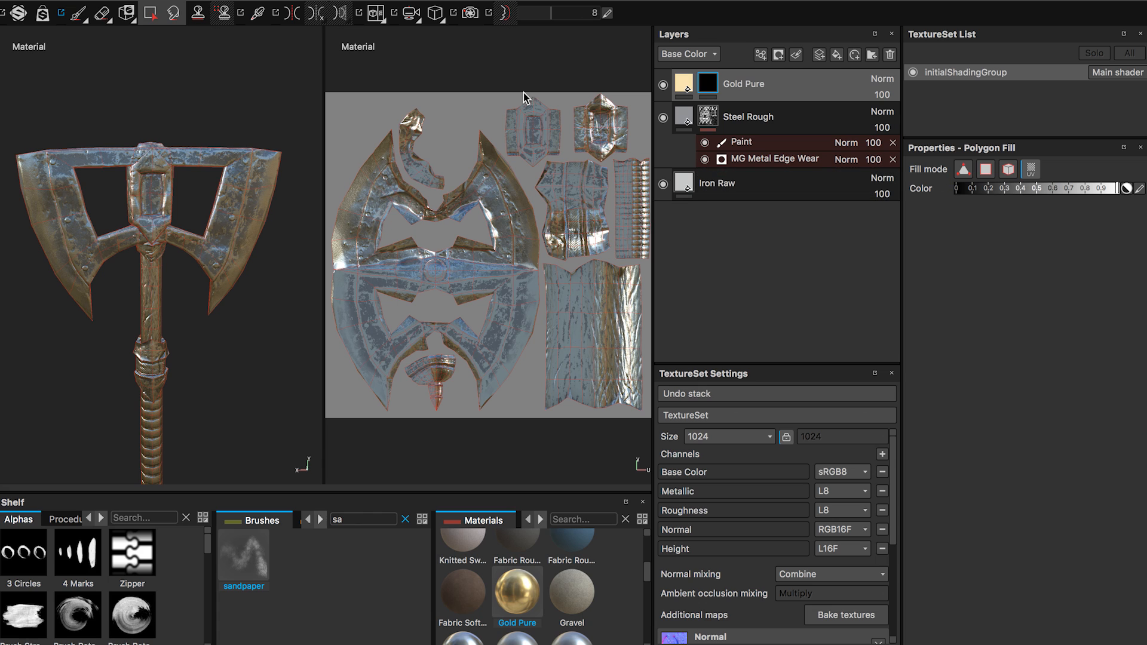
# Fill the UV islands of the head's center ornaments, the handle collars and the pommel with white on the Gold Pure mask.
pyautogui.click(539, 118)
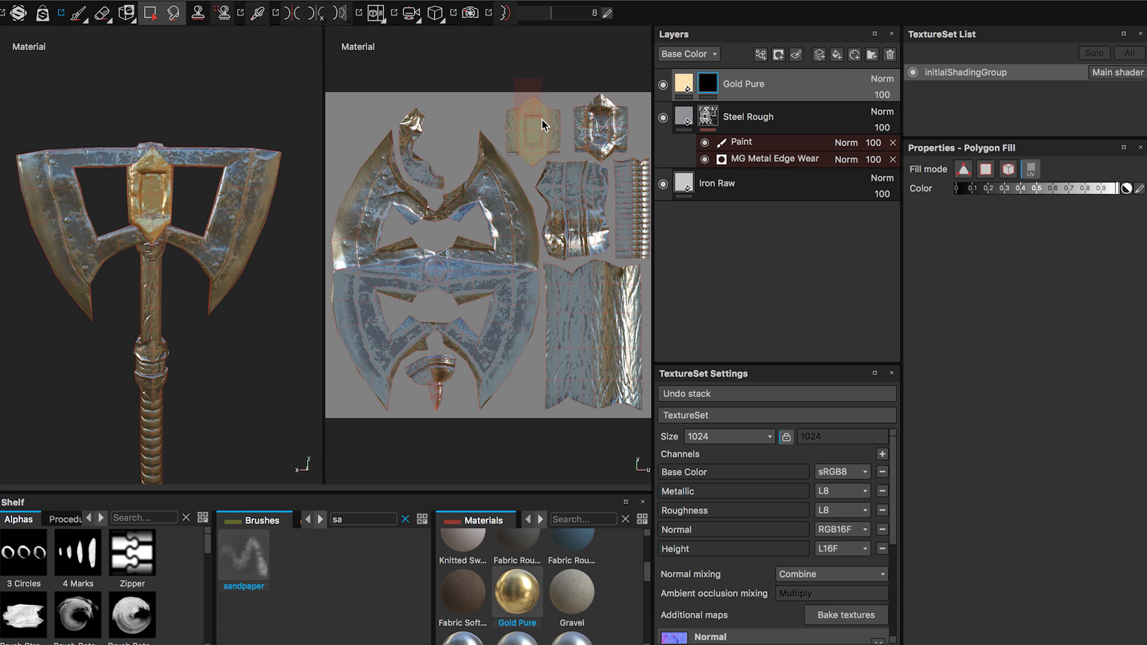
pyautogui.click(580, 157)
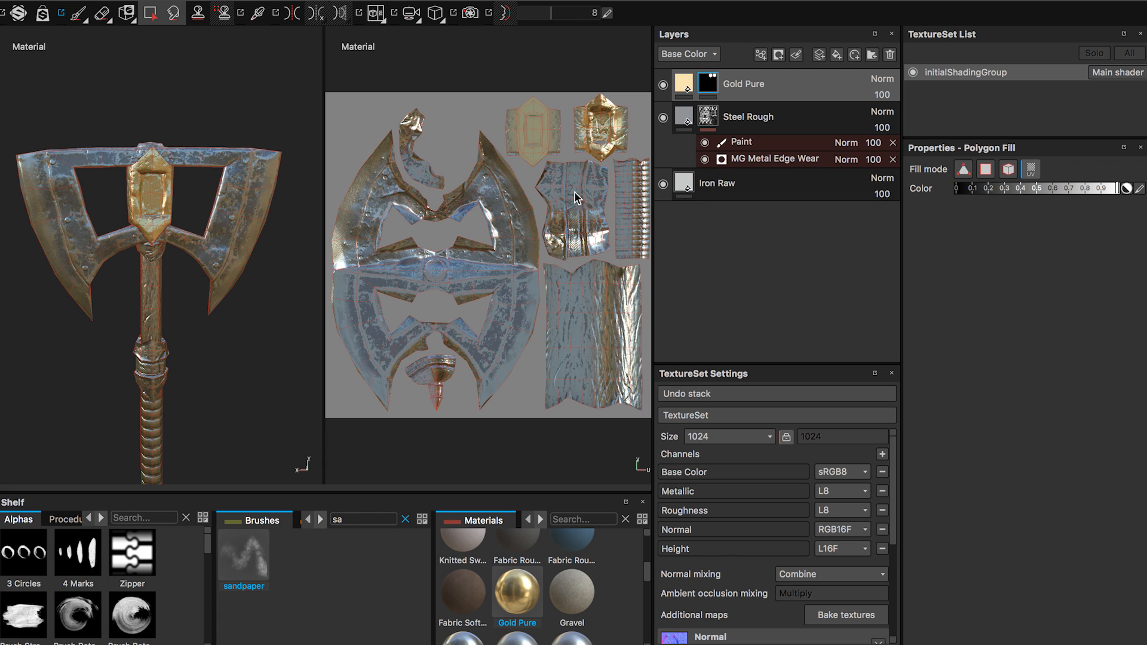
pyautogui.keyDown('alt'); pyautogui.moveTo(166, 267); pyautogui.dragTo(206, 267); pyautogui.keyUp('alt')
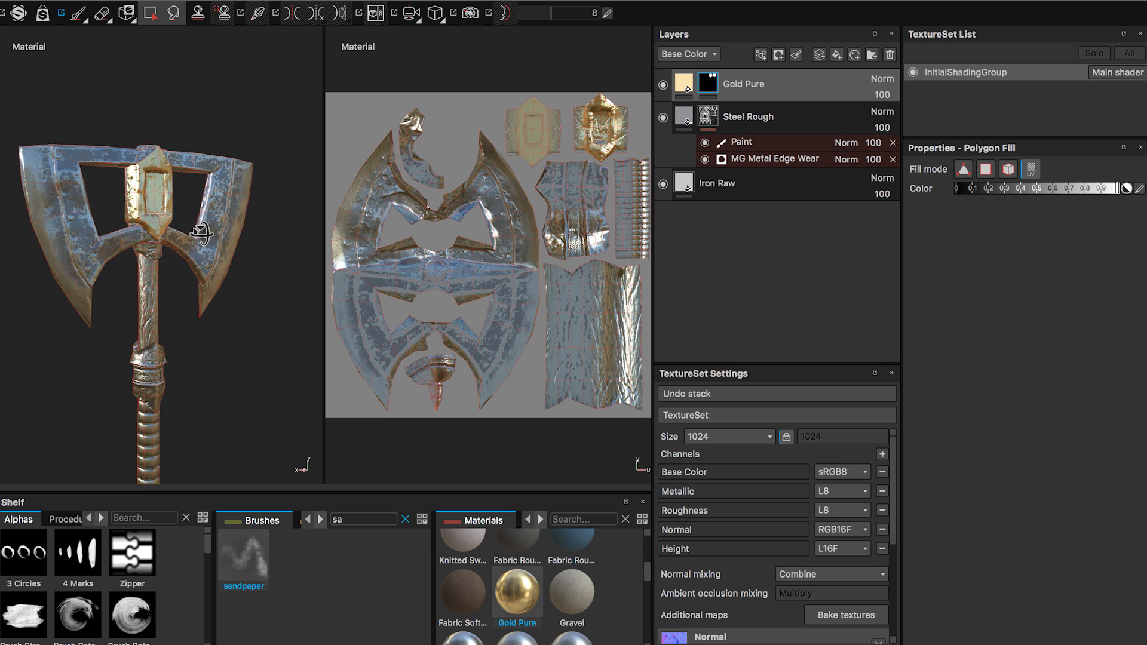
pyautogui.click(425, 142)
pyautogui.click(565, 199)
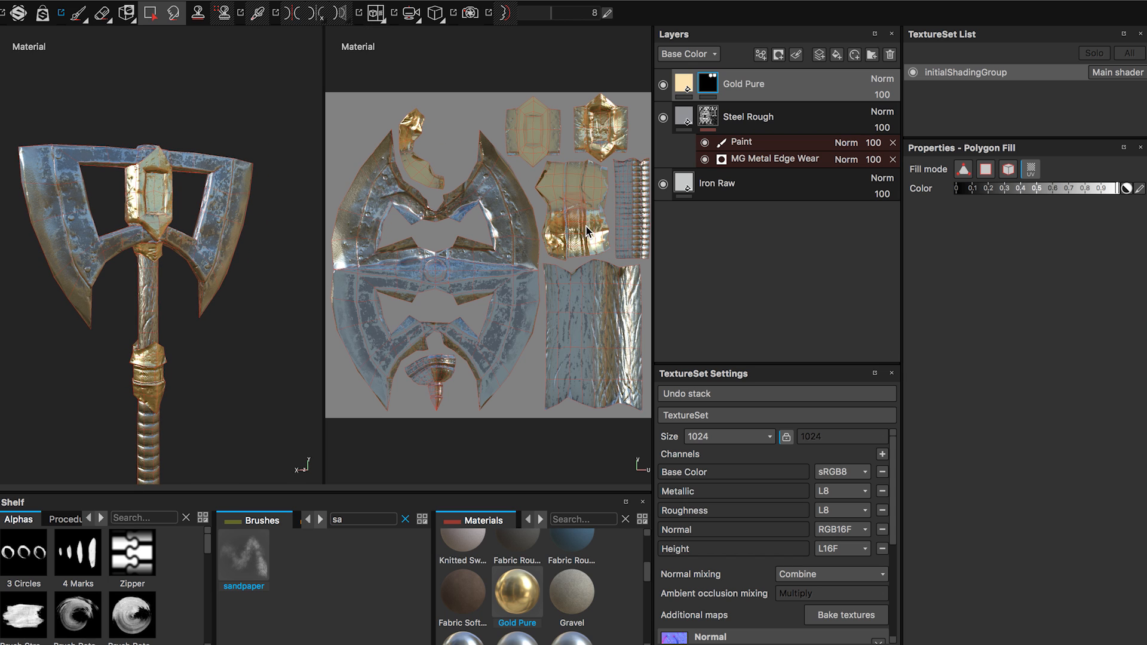
pyautogui.click(431, 395)
# Set Polygon Fill to quad mode and fill the round cap on top of the axe head on the Gold Pure mask.
pyautogui.keyDown('alt'); pyautogui.moveTo(222, 366); pyautogui.dragTo(203, 343); pyautogui.keyUp('alt')
pyautogui.scroll(5, 202, 342)
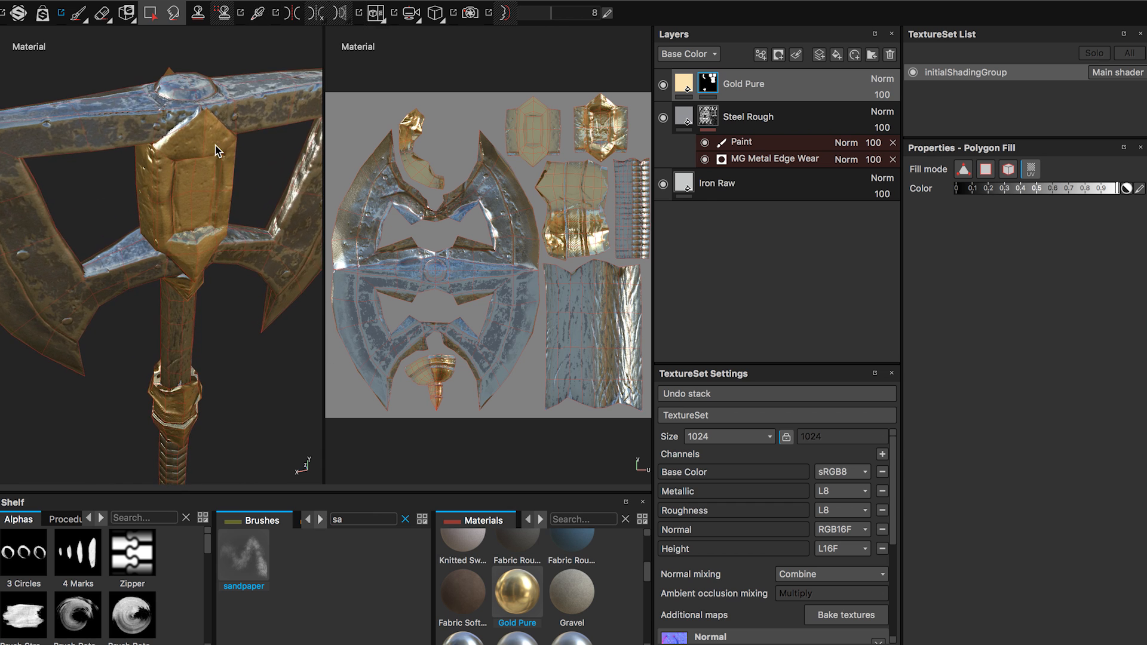
pyautogui.keyDown('alt'); pyautogui.moveTo(215, 146); pyautogui.dragTo(211, 254, button='middle'); pyautogui.keyUp('alt')
pyautogui.keyDown('alt'); pyautogui.moveTo(210, 253); pyautogui.dragTo(212, 226); pyautogui.keyUp('alt')
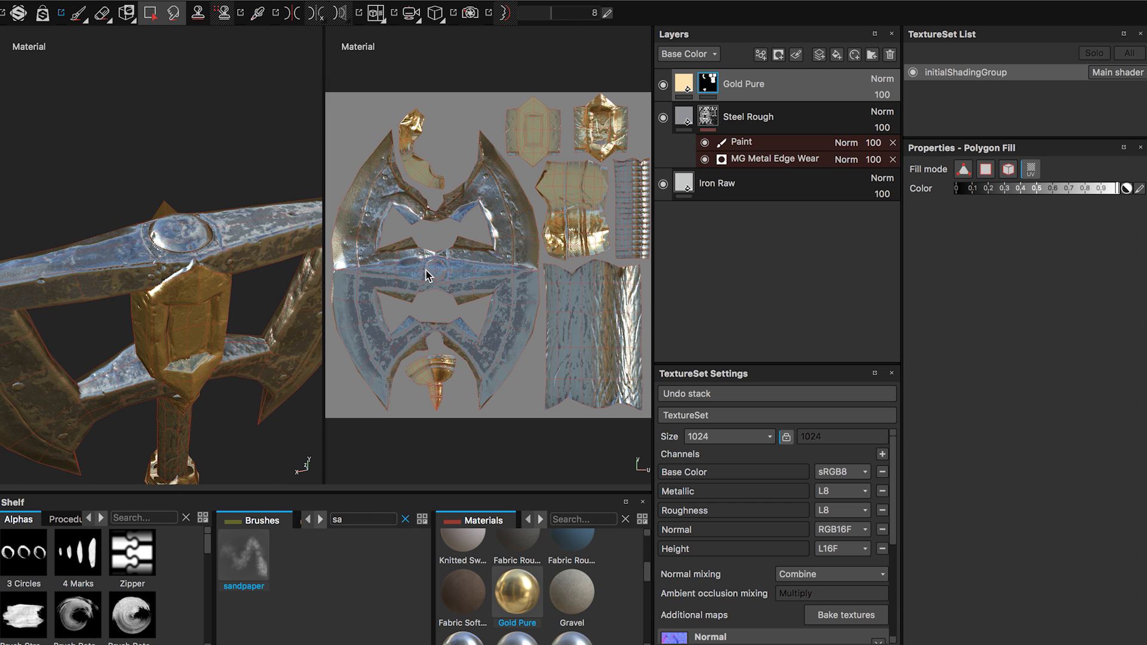
pyautogui.scroll(6, 427, 275)
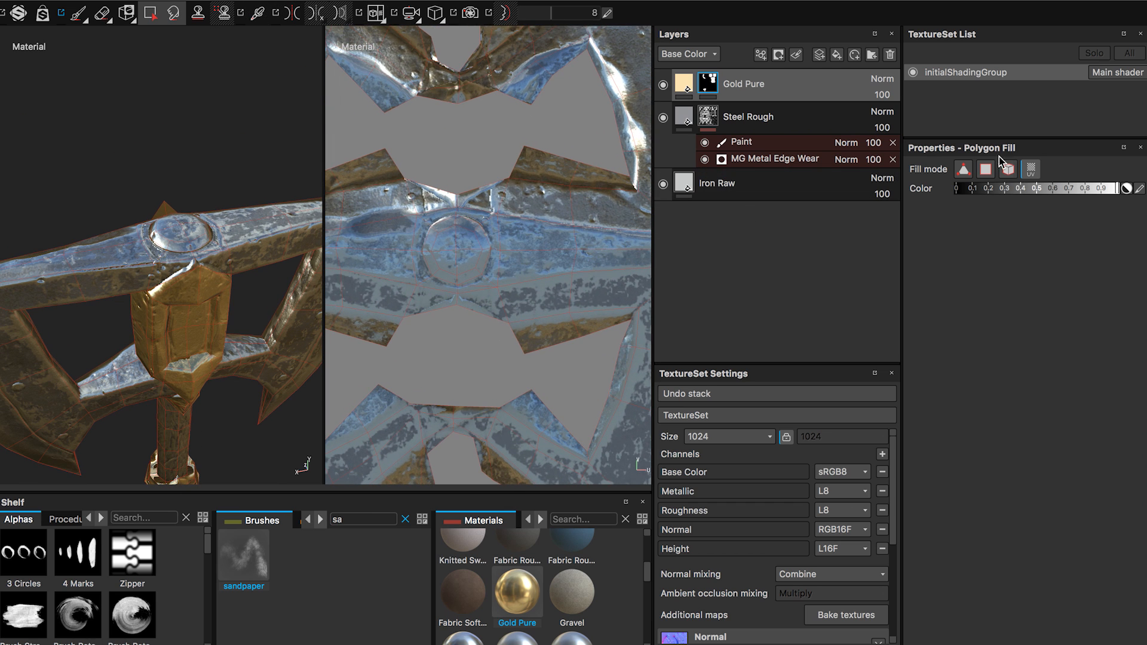
pyautogui.click(985, 169)
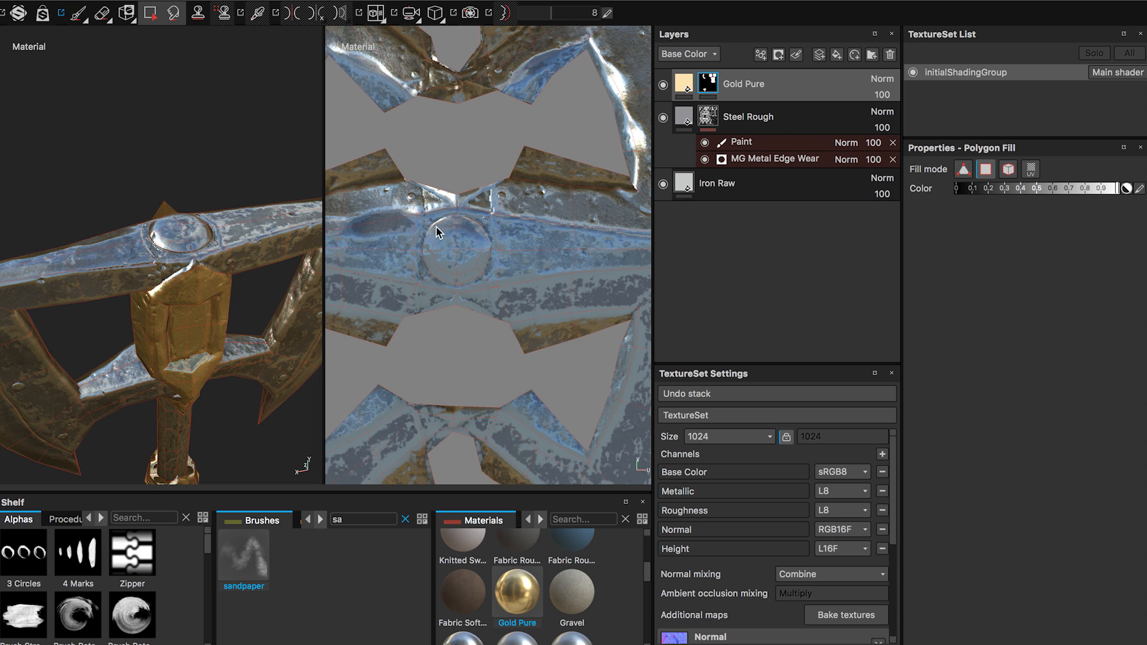
pyautogui.moveTo(436, 227); pyautogui.dragTo(473, 269)
# Examine the gold parts of the axe head, collars and pommel from all sides.
pyautogui.moveTo(196, 299)
pyautogui.keyDown('alt'); pyautogui.mouseDown()
pyautogui.moveTo(212, 281)
pyautogui.moveTo(170, 299)
pyautogui.mouseUp(); pyautogui.keyUp('alt')
pyautogui.keyDown('alt'); pyautogui.moveTo(169, 294); pyautogui.dragTo(62, 338, button='right'); pyautogui.keyUp('alt')
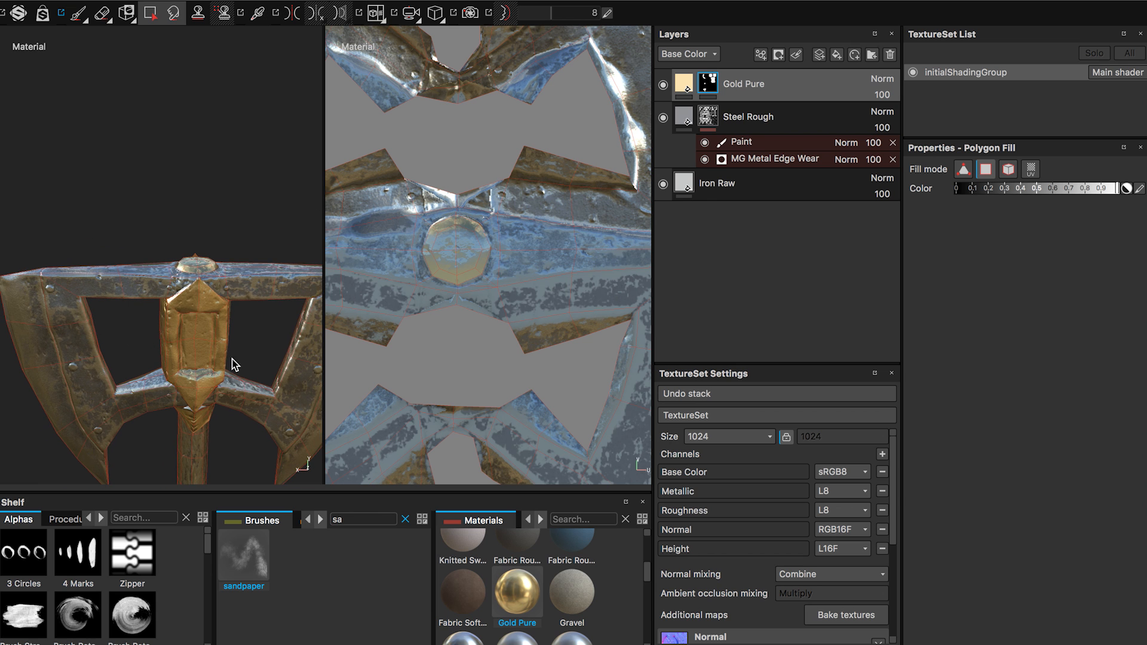
pyautogui.keyDown('alt'); pyautogui.moveTo(214, 337); pyautogui.dragTo(151, 206, button='middle'); pyautogui.keyUp('alt')
pyautogui.keyDown('alt'); pyautogui.moveTo(217, 303); pyautogui.dragTo(186, 300); pyautogui.keyUp('alt')
pyautogui.keyDown('alt'); pyautogui.moveTo(206, 299); pyautogui.dragTo(170, 296, button='right'); pyautogui.keyUp('alt')
pyautogui.keyDown('alt'); pyautogui.moveTo(174, 292); pyautogui.dragTo(194, 147, button='middle'); pyautogui.keyUp('alt')
pyautogui.keyDown('alt'); pyautogui.moveTo(215, 269); pyautogui.dragTo(125, 265, button='right'); pyautogui.keyUp('alt')
pyautogui.keyDown('alt'); pyautogui.moveTo(189, 283); pyautogui.dragTo(254, 298); pyautogui.keyUp('alt')
pyautogui.keyDown('alt'); pyautogui.moveTo(179, 272); pyautogui.dragTo(207, 400, button='middle'); pyautogui.keyUp('alt')
pyautogui.keyDown('alt'); pyautogui.moveTo(206, 318); pyautogui.dragTo(198, 353); pyautogui.keyUp('alt')
pyautogui.keyDown('alt'); pyautogui.moveTo(206, 281); pyautogui.dragTo(214, 308); pyautogui.keyUp('alt')
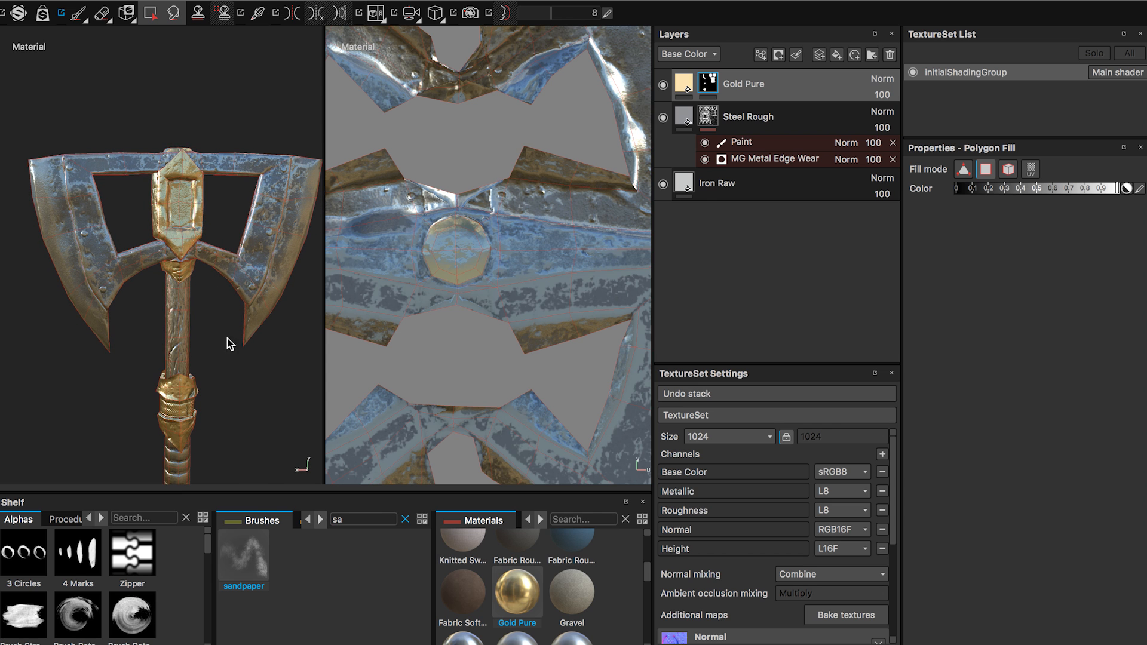
pyautogui.keyDown('alt'); pyautogui.moveTo(228, 338); pyautogui.dragTo(204, 282, button='middle'); pyautogui.keyUp('alt')
pyautogui.keyDown('alt'); pyautogui.moveTo(115, 300); pyautogui.dragTo(259, 318); pyautogui.keyUp('alt')
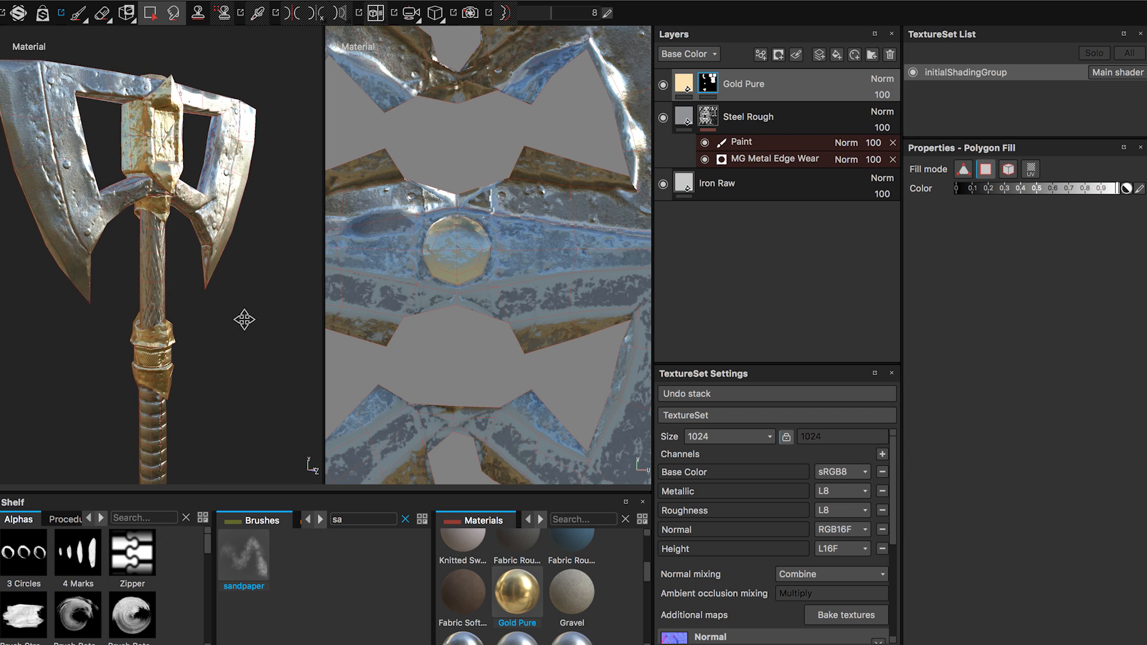
pyautogui.keyDown('alt'); pyautogui.moveTo(244, 320); pyautogui.dragTo(242, 295, button='middle'); pyautogui.keyUp('alt')
pyautogui.keyDown('alt'); pyautogui.moveTo(243, 295); pyautogui.dragTo(101, 261, button='right'); pyautogui.keyUp('alt')
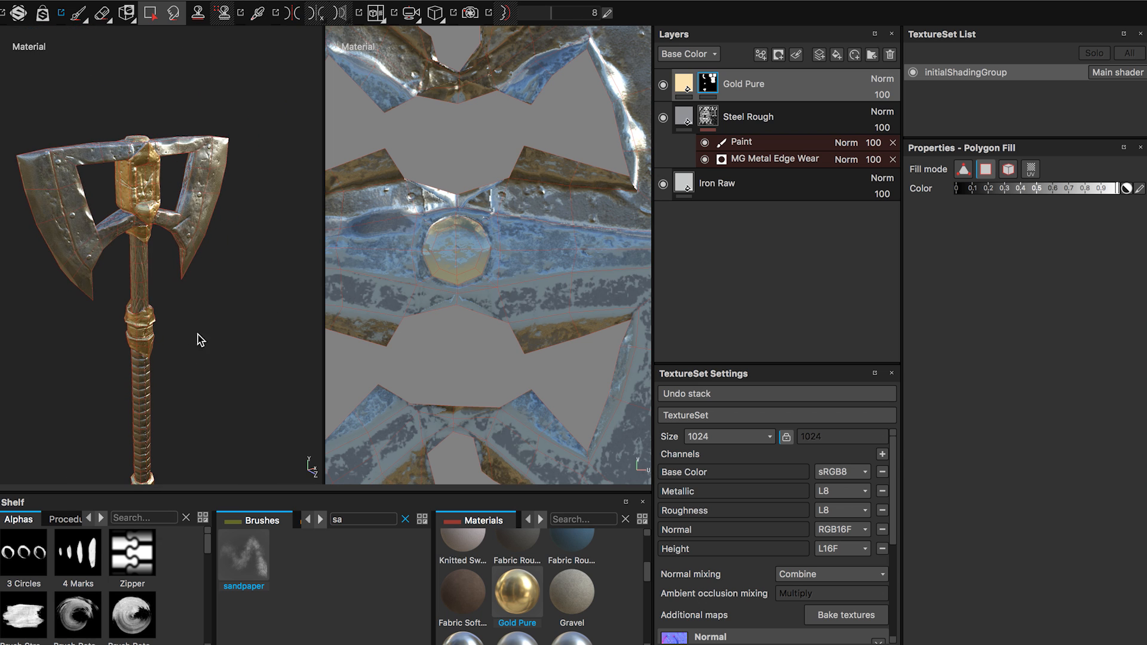
pyautogui.keyDown('alt'); pyautogui.moveTo(197, 335); pyautogui.dragTo(164, 224); pyautogui.keyUp('alt')
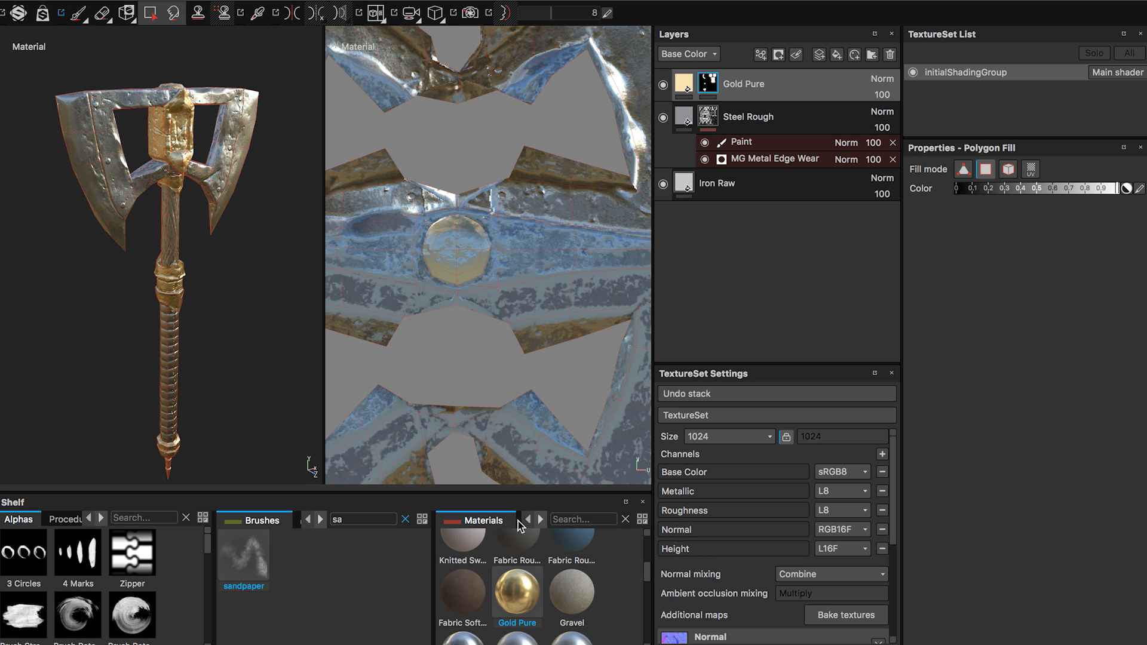
# Search the smart materials for "wood" and add Wood Walnut as the top layer above Gold Pure.
pyautogui.moveTo(650, 584); pyautogui.dragTo(650, 638)
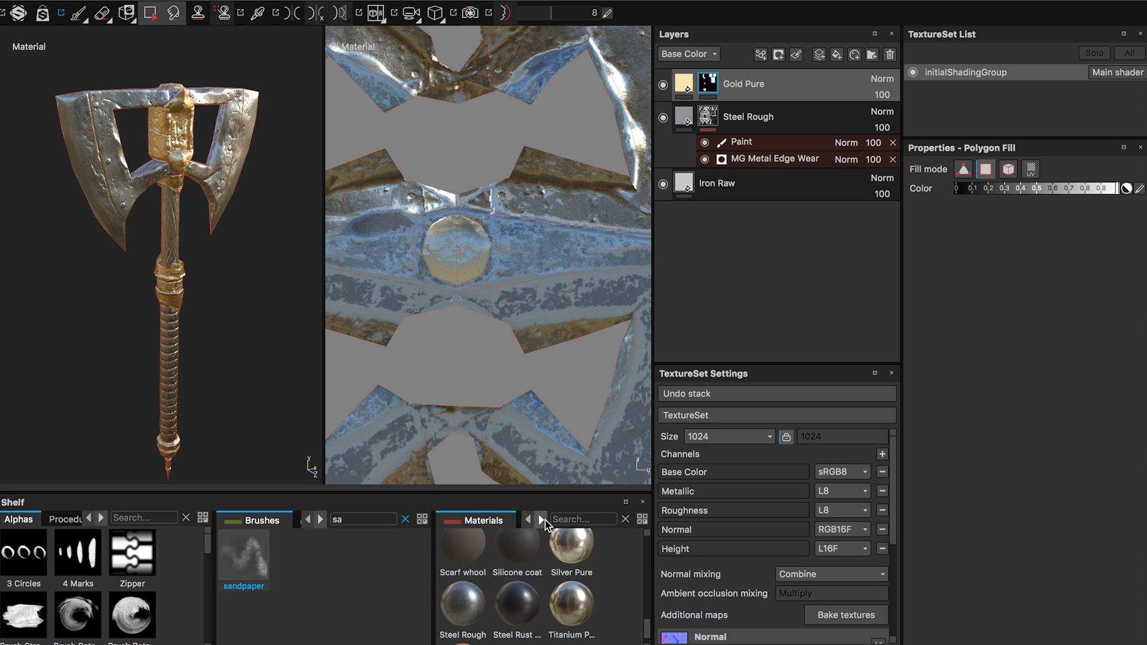
pyautogui.click(542, 520)
pyautogui.moveTo(645, 551); pyautogui.dragTo(642, 578)
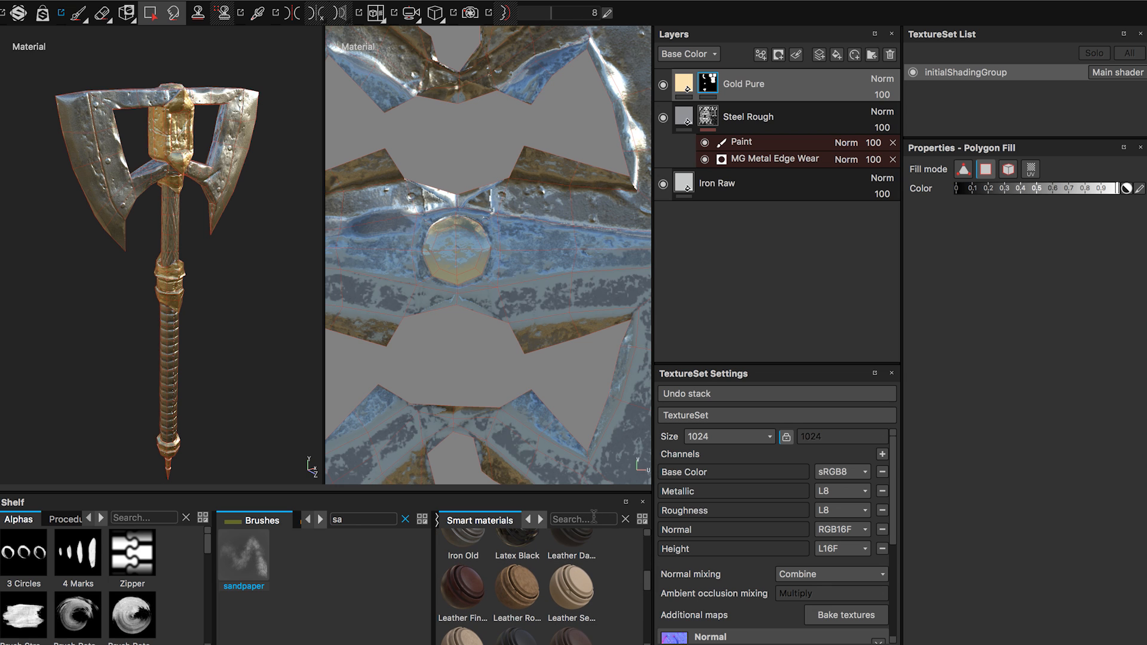
pyautogui.click(590, 523)
pyautogui.write('wood')
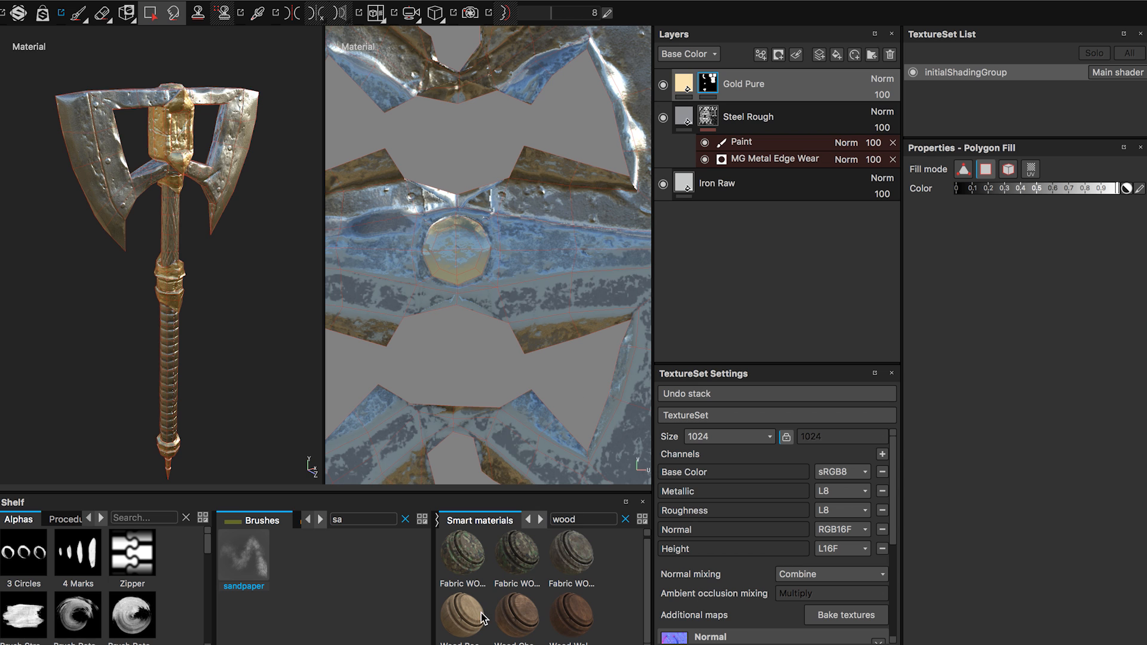
pyautogui.moveTo(568, 618); pyautogui.dragTo(716, 78)
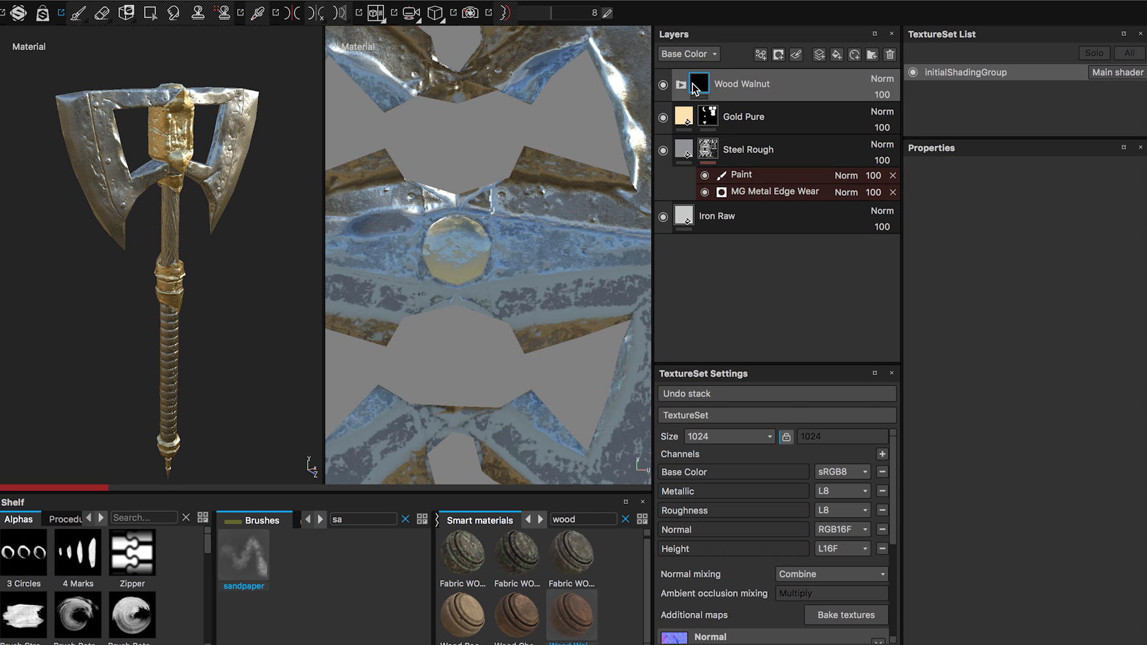
# Set the base color of the Base layer inside the Wood Walnut group to RGB 0.243, 0.122, 0.061.
pyautogui.click(681, 84)
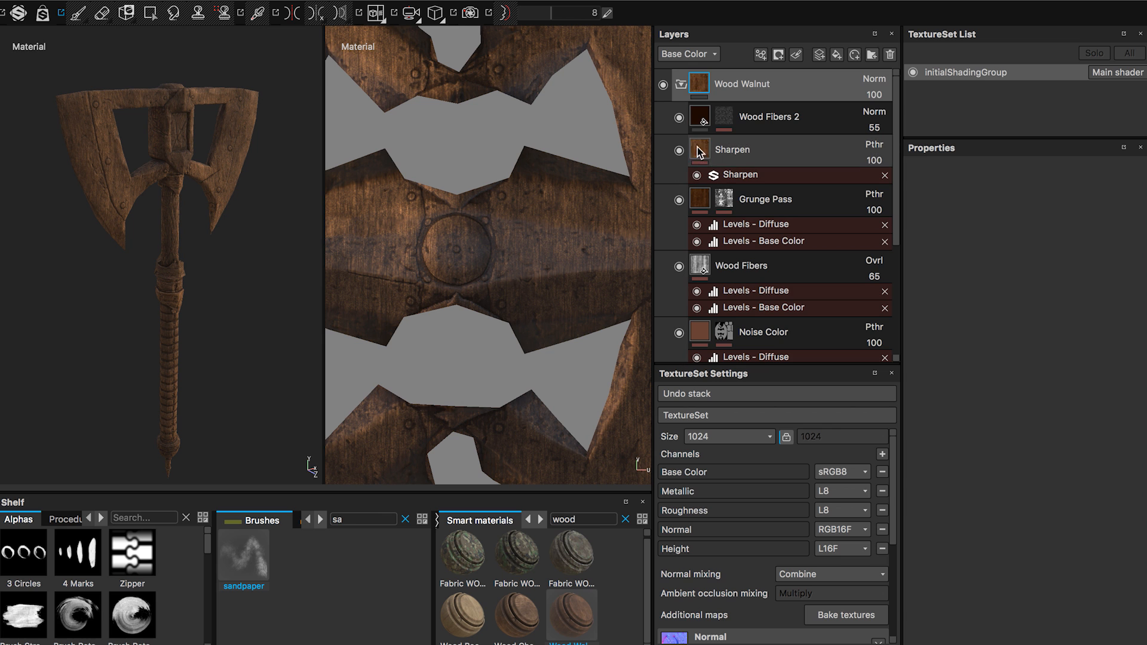
pyautogui.scroll(-3, 707, 180)
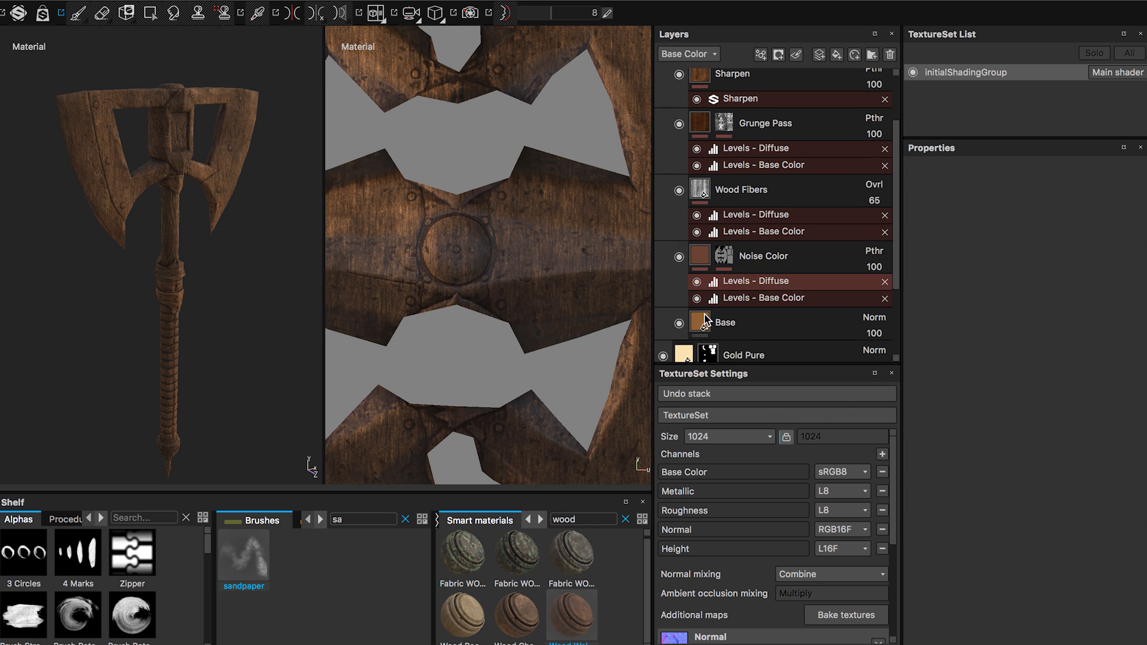
pyautogui.scroll(-3, 704, 322)
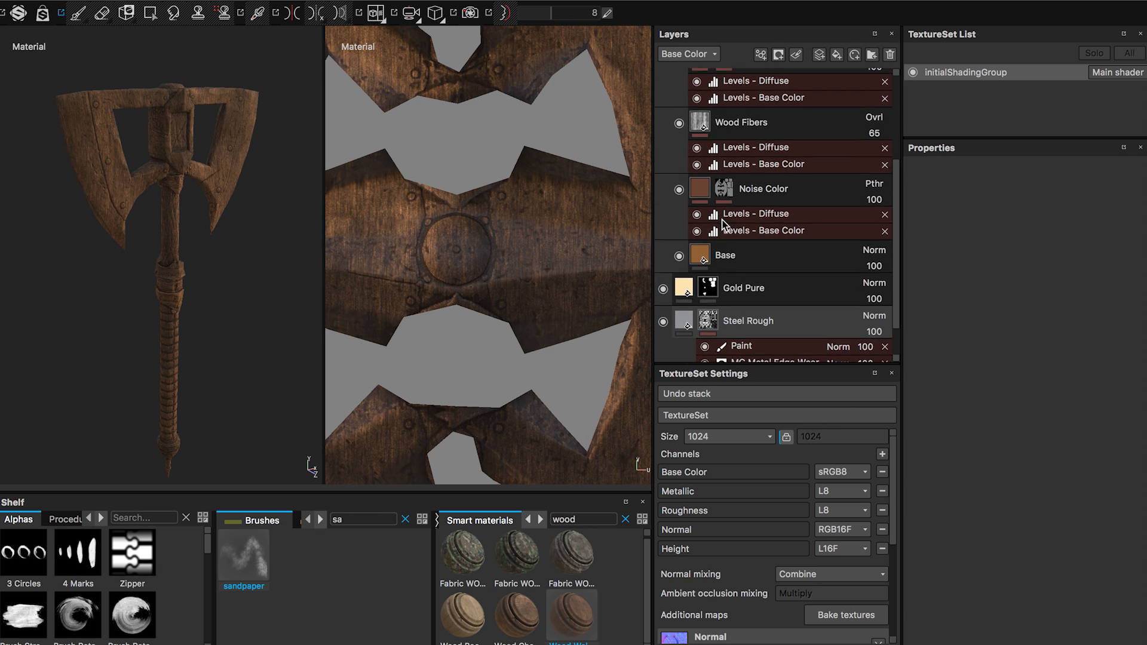
pyautogui.scroll(1, 721, 233)
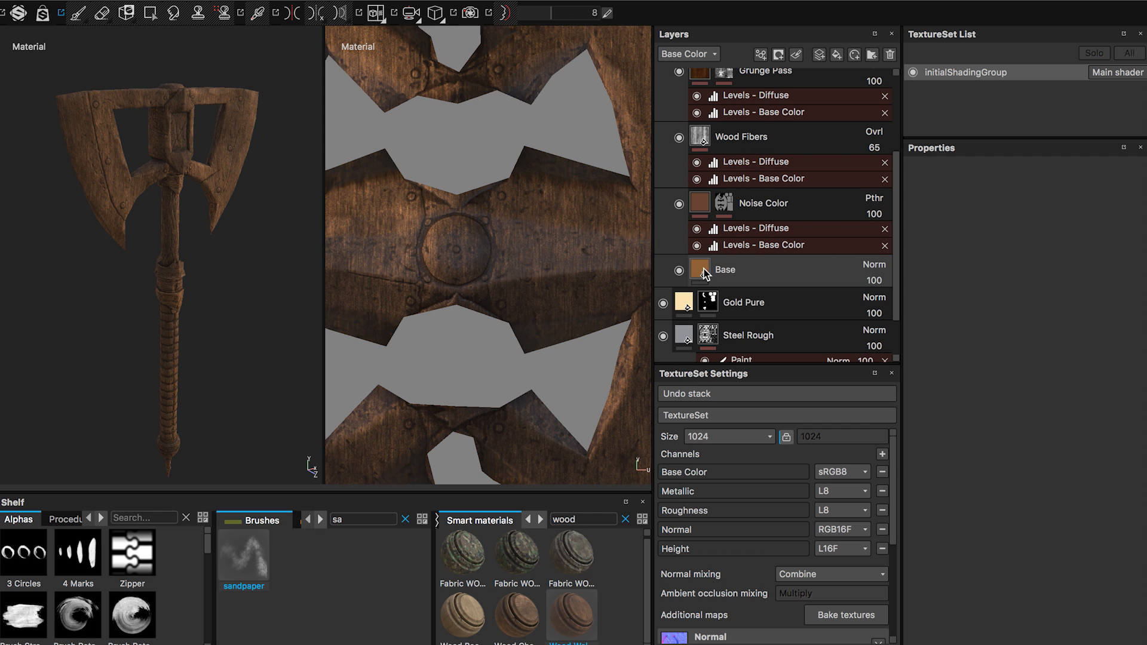
pyautogui.click(704, 269)
pyautogui.click(999, 425)
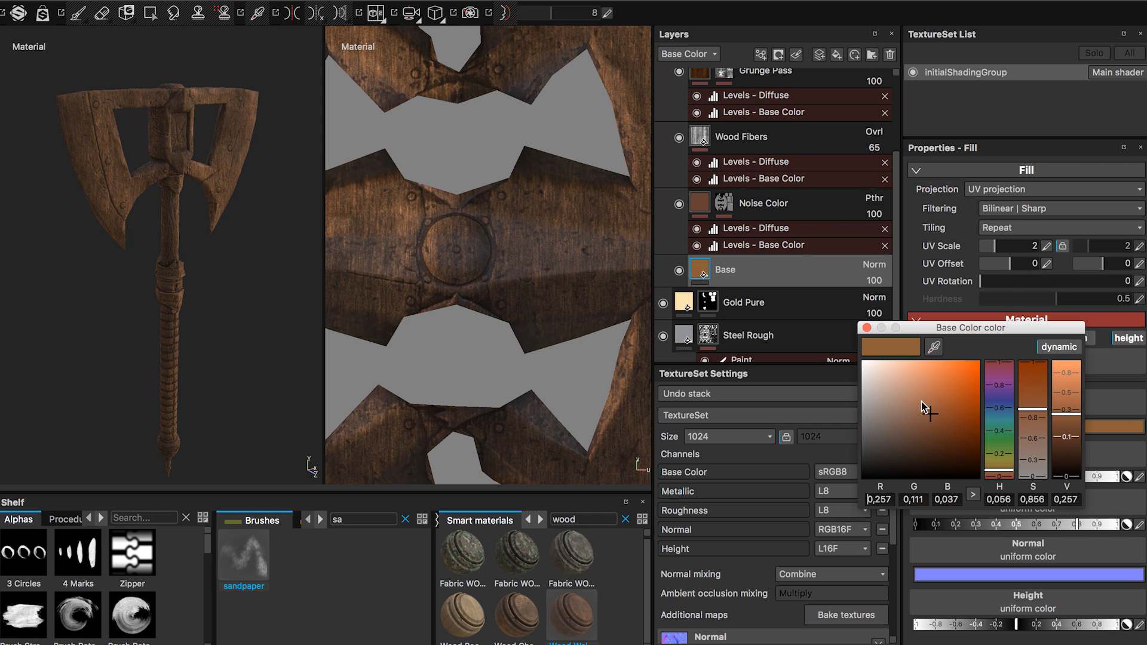
pyautogui.moveTo(921, 403)
pyautogui.mouseDown()
pyautogui.moveTo(926, 415)
pyautogui.moveTo(916, 416)
pyautogui.mouseUp()
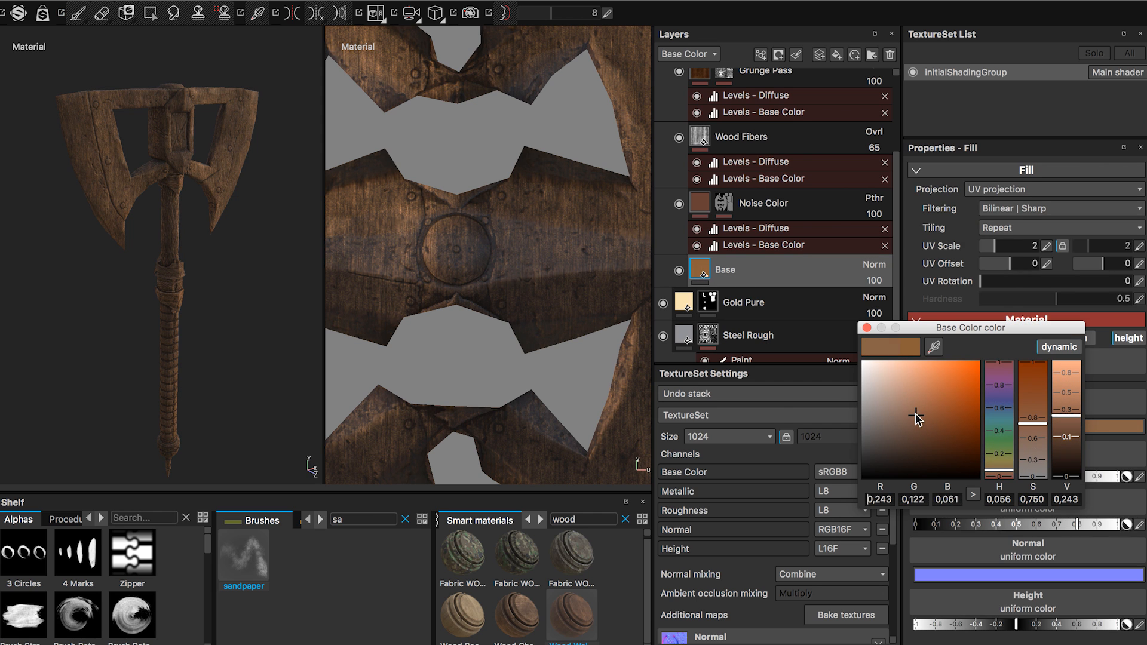
pyautogui.click(866, 328)
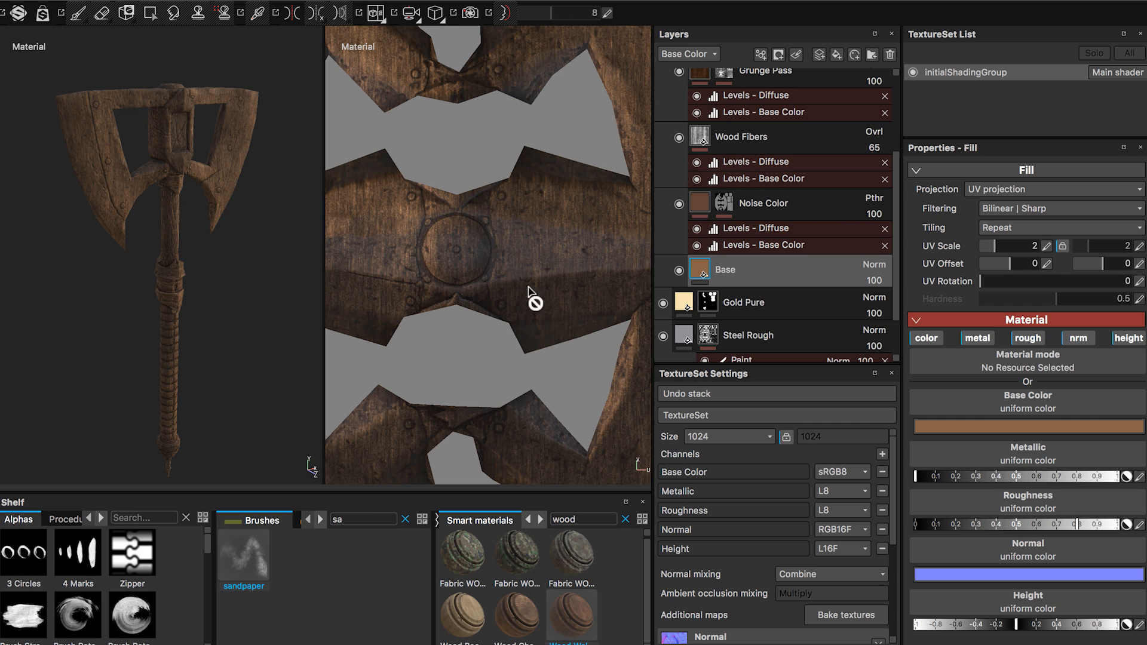
# Compare the wood with the Wood Fibers layer hidden and shown, and collapse the Wood Walnut group.
pyautogui.keyDown('alt'); pyautogui.moveTo(243, 263); pyautogui.dragTo(134, 242); pyautogui.keyUp('alt')
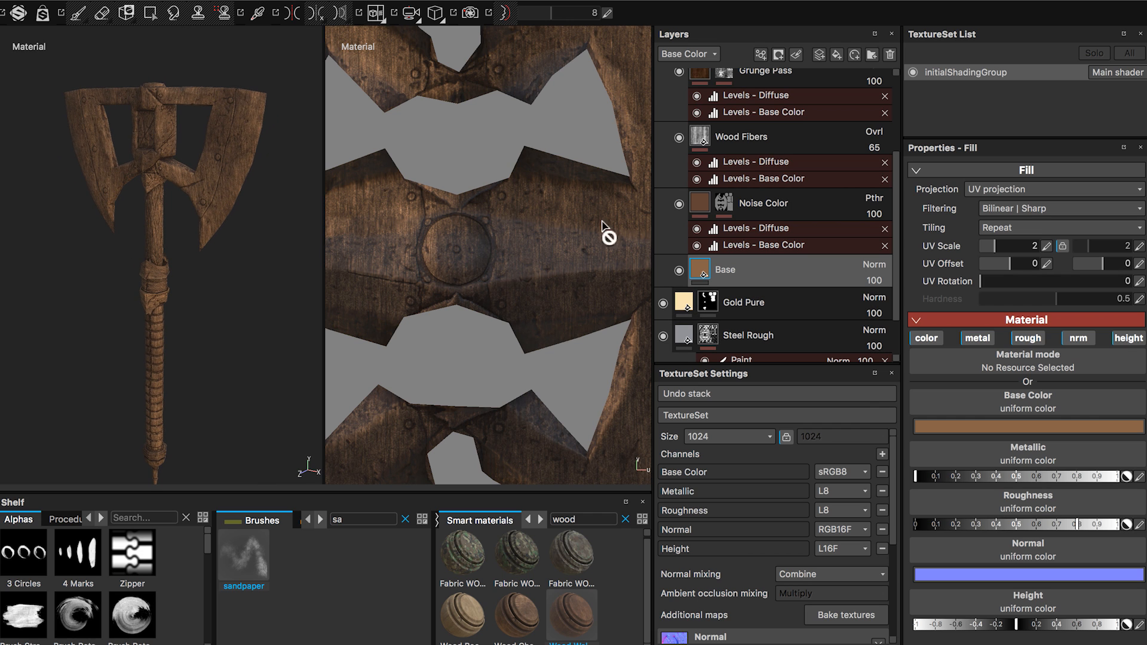
pyautogui.scroll(1, 733, 233)
pyautogui.scroll(3, 732, 233)
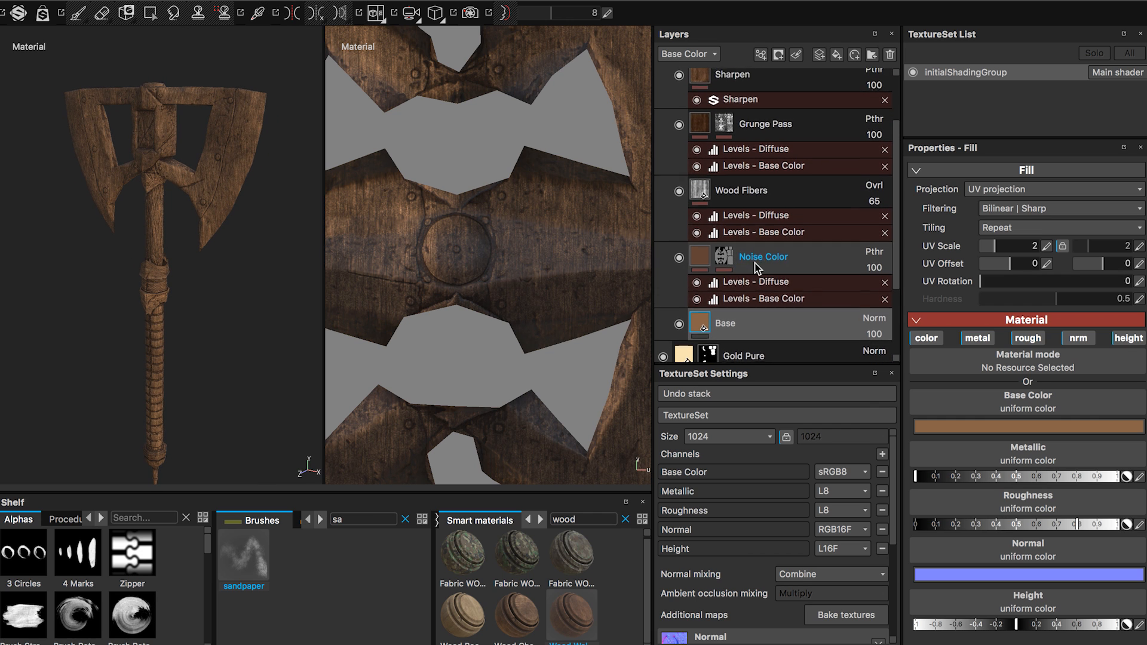
pyautogui.click(679, 199)
pyautogui.click(680, 199)
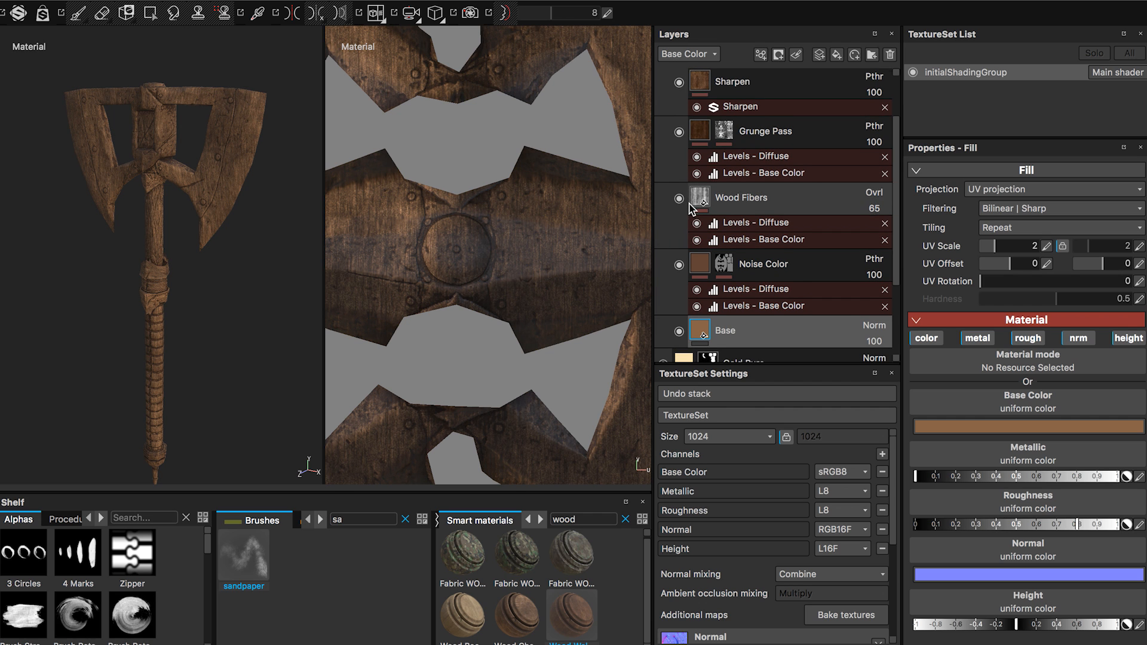
pyautogui.scroll(2, 685, 204)
pyautogui.scroll(2, 684, 201)
pyautogui.click(681, 84)
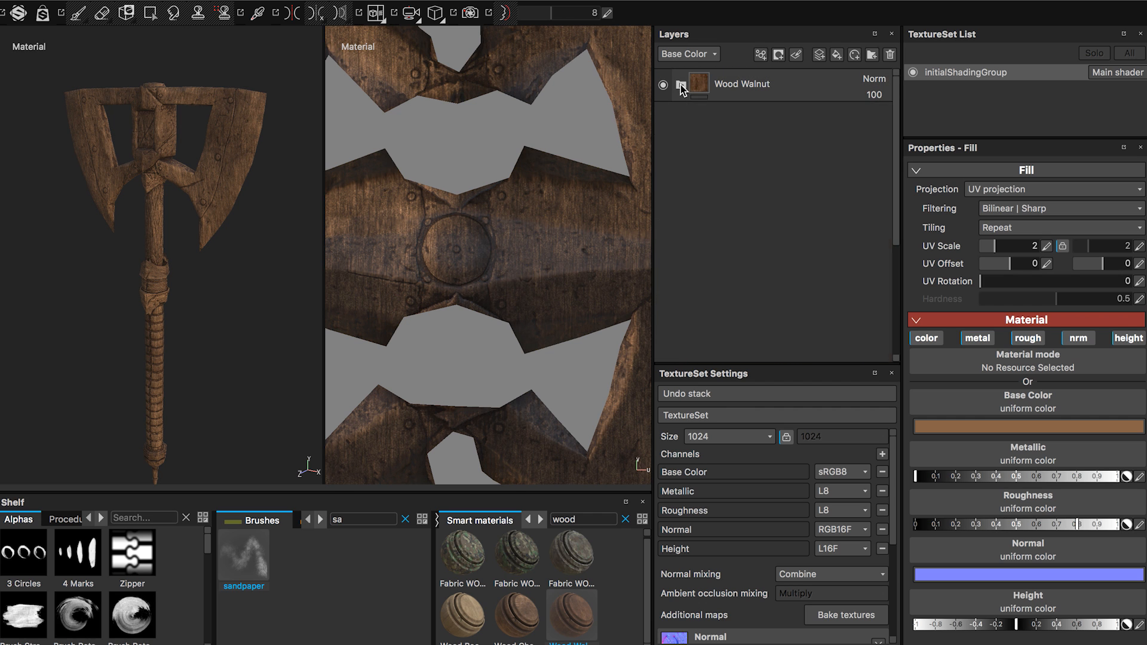
# Examine the walnut wood on the axe head and upper handle, and clear the smart material search.
pyautogui.keyDown('alt'); pyautogui.moveTo(253, 267); pyautogui.dragTo(295, 263); pyautogui.keyUp('alt')
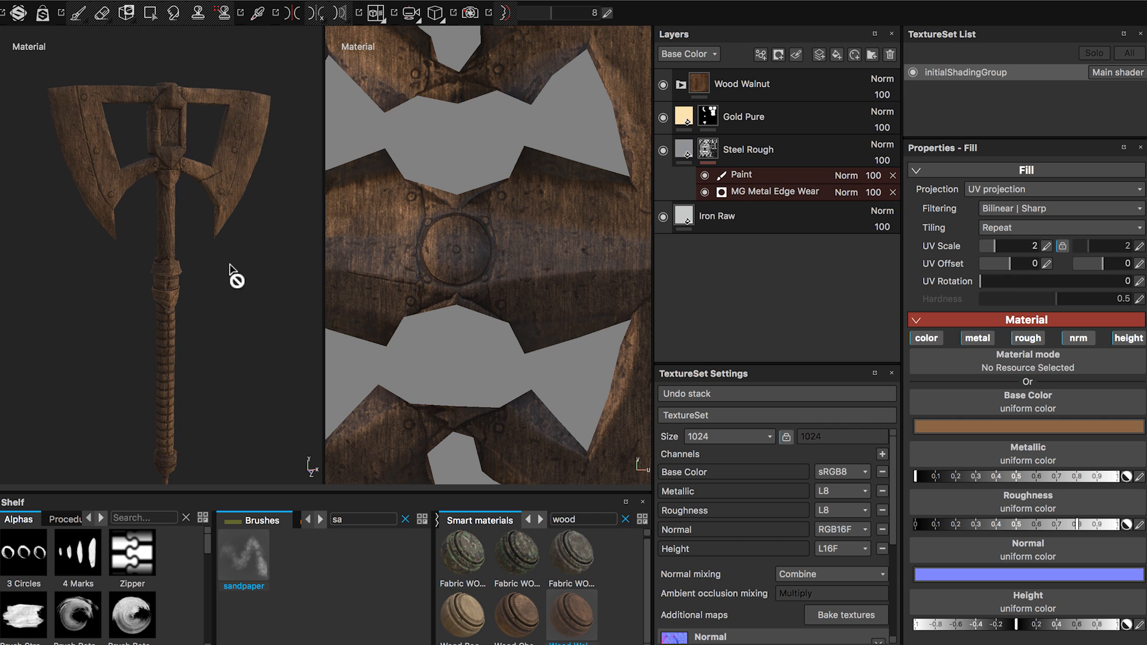
pyautogui.keyDown('alt'); pyautogui.moveTo(224, 261); pyautogui.dragTo(211, 306, button='middle'); pyautogui.keyUp('alt')
pyautogui.scroll(4, 187, 263)
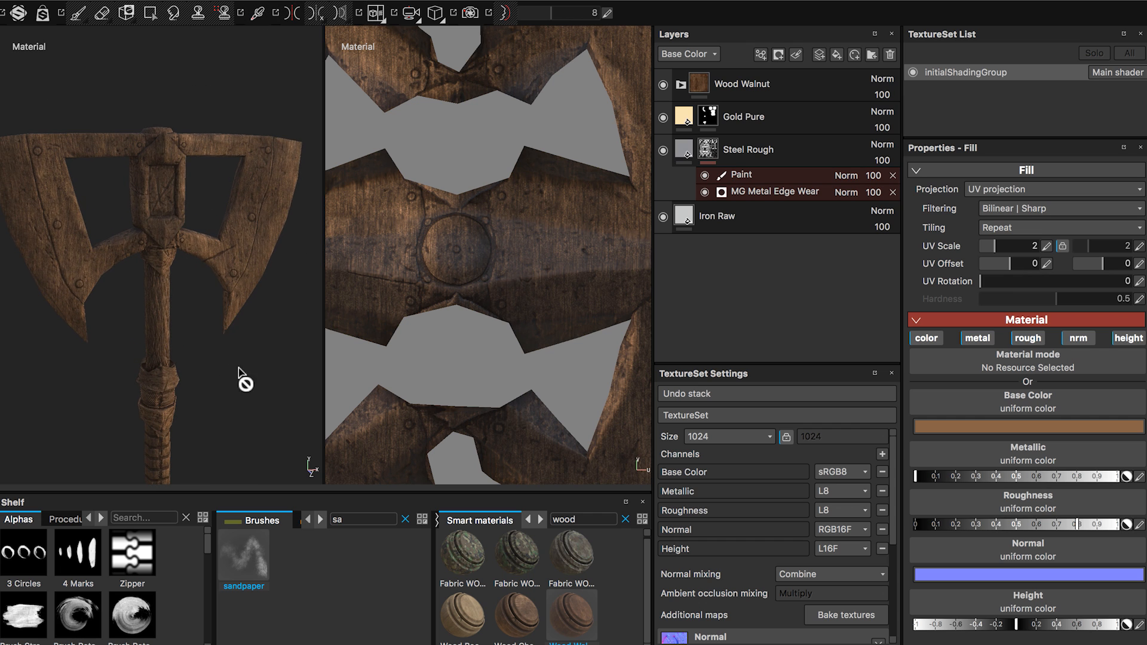
pyautogui.scroll(2, 221, 350)
pyautogui.keyDown('alt'); pyautogui.moveTo(221, 344); pyautogui.dragTo(190, 340); pyautogui.keyUp('alt')
pyautogui.keyDown('alt'); pyautogui.moveTo(195, 326); pyautogui.dragTo(177, 254, button='middle'); pyautogui.keyUp('alt')
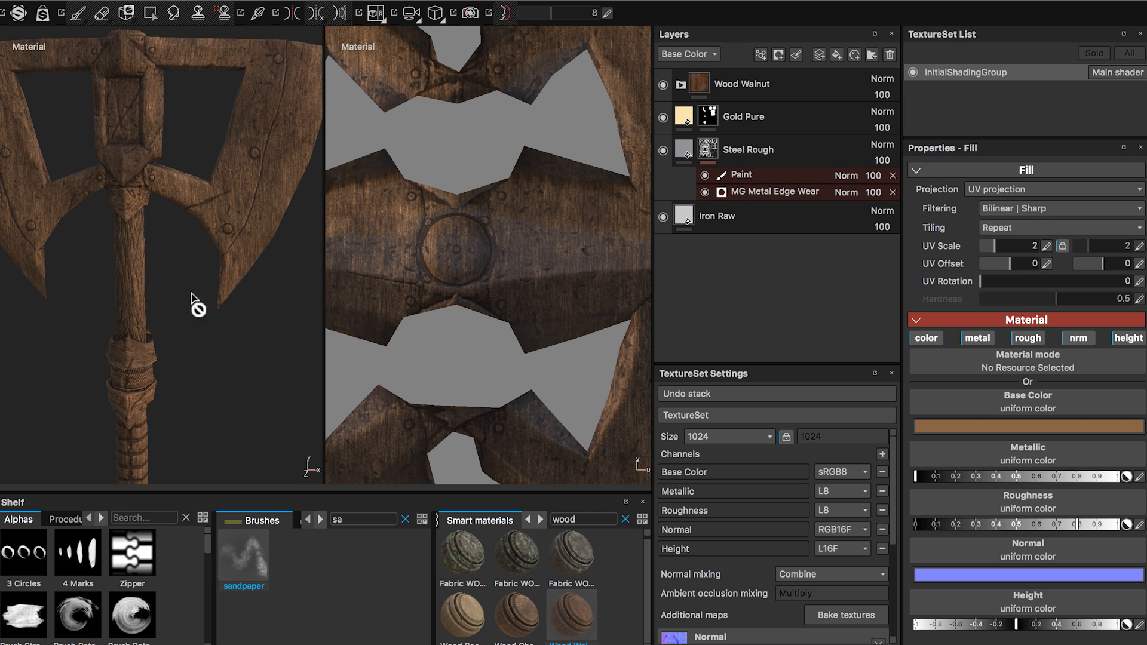
pyautogui.click(624, 519)
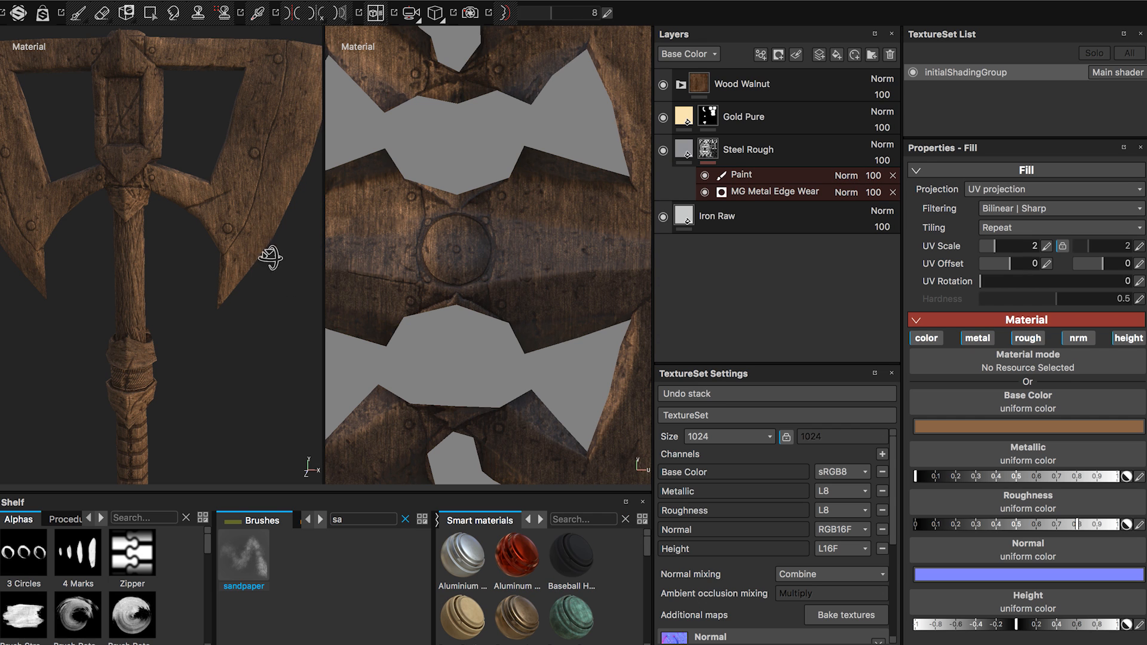
pyautogui.keyDown('alt'); pyautogui.moveTo(271, 256); pyautogui.dragTo(284, 254); pyautogui.keyUp('alt')
pyautogui.keyDown('alt'); pyautogui.moveTo(275, 258); pyautogui.dragTo(313, 253, button='middle'); pyautogui.keyUp('alt')
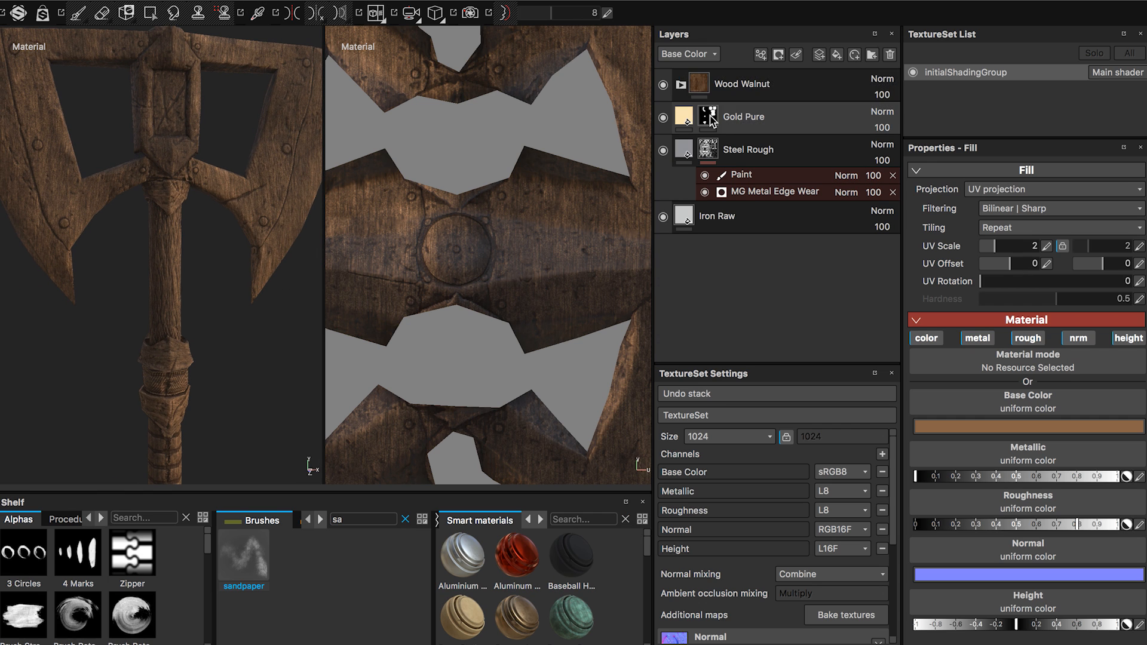
# Add a black mask to the Wood Walnut group.
pyautogui.click(680, 85)
pyautogui.click(680, 85)
pyautogui.click(699, 86)
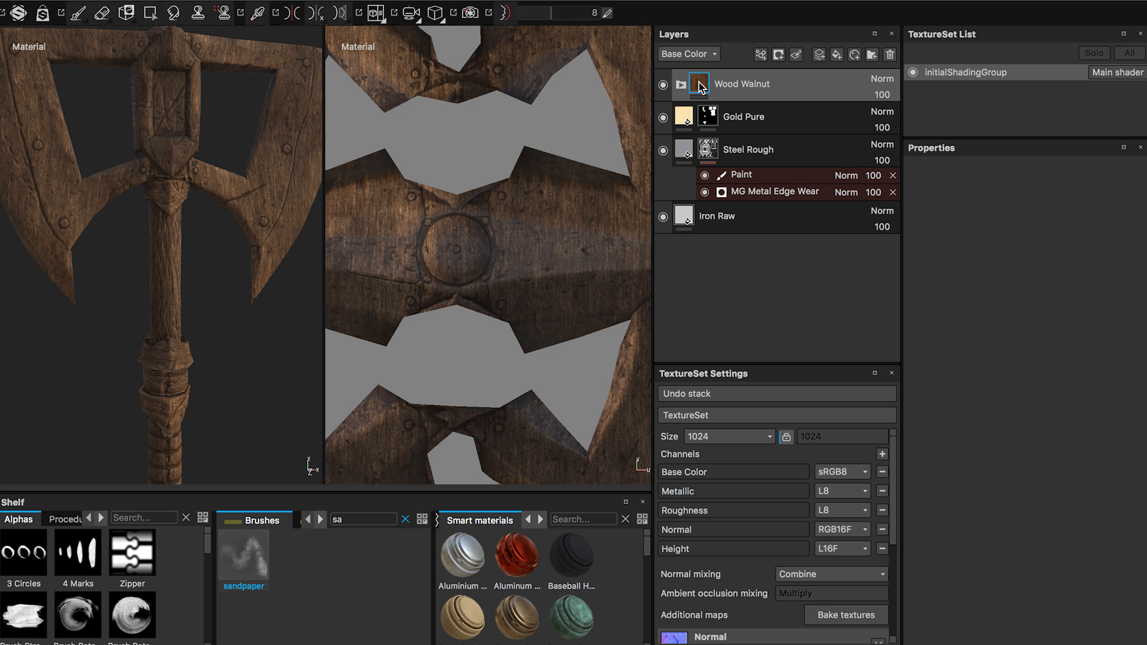
pyautogui.moveTo(720, 87); pyautogui.dragTo(203, 358)
pyautogui.rightClick(700, 86)
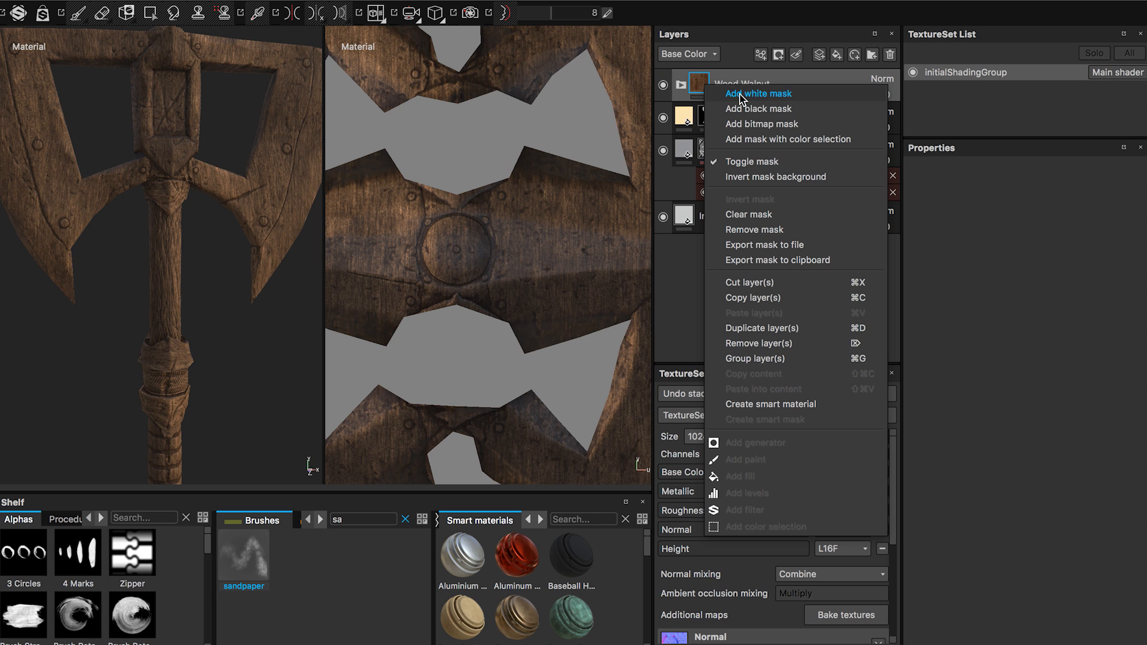
pyautogui.click(758, 108)
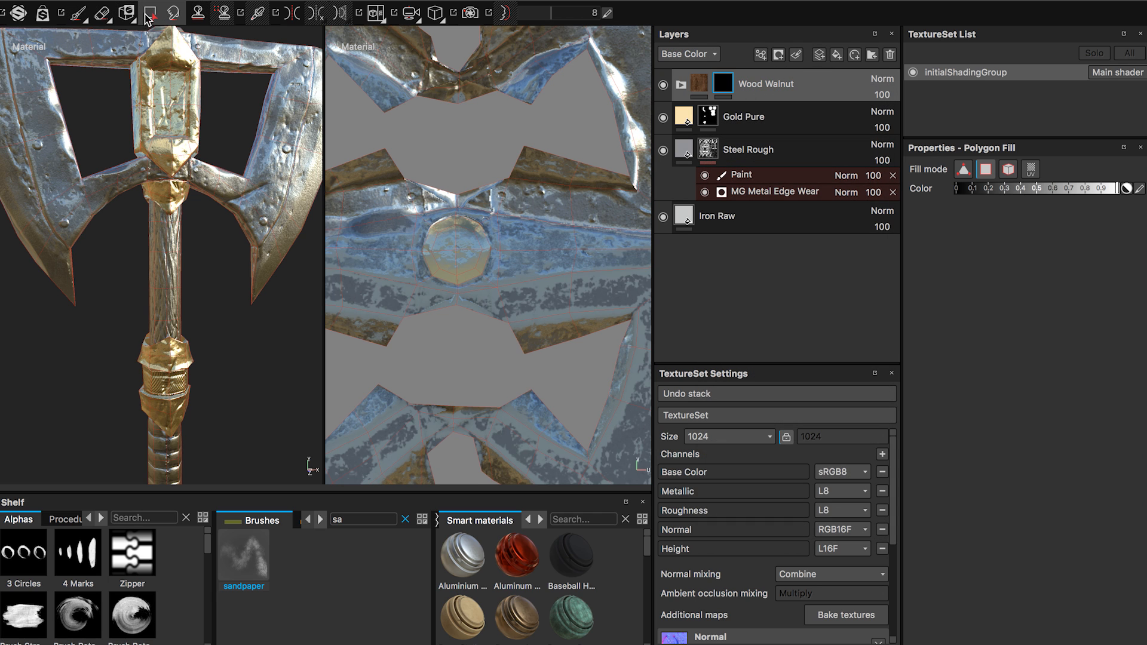
# Fill the upper handle and ribbed grip UV islands white in the Wood Walnut mask, using Polygon Fill in UV mode.
pyautogui.keyDown('alt'); pyautogui.moveTo(214, 318); pyautogui.dragTo(84, 306, button='right'); pyautogui.keyUp('alt')
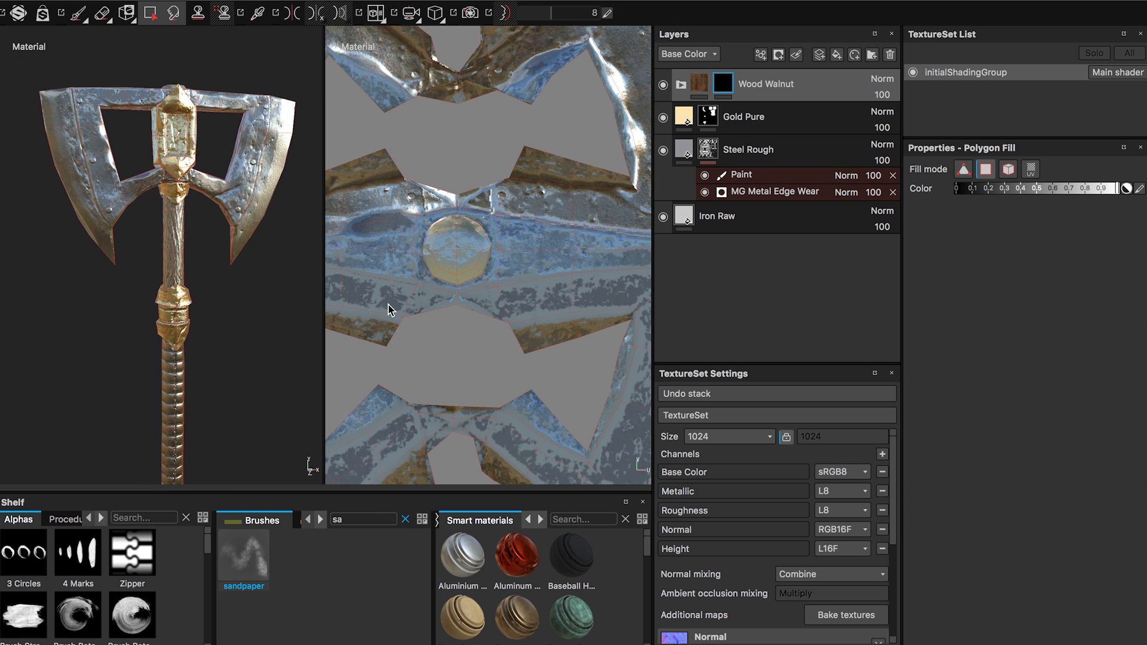
pyautogui.keyDown('alt'); pyautogui.moveTo(539, 297); pyautogui.dragTo(30, 334, button='right'); pyautogui.keyUp('alt')
pyautogui.keyDown('alt'); pyautogui.moveTo(532, 304); pyautogui.dragTo(423, 285, button='middle'); pyautogui.keyUp('alt')
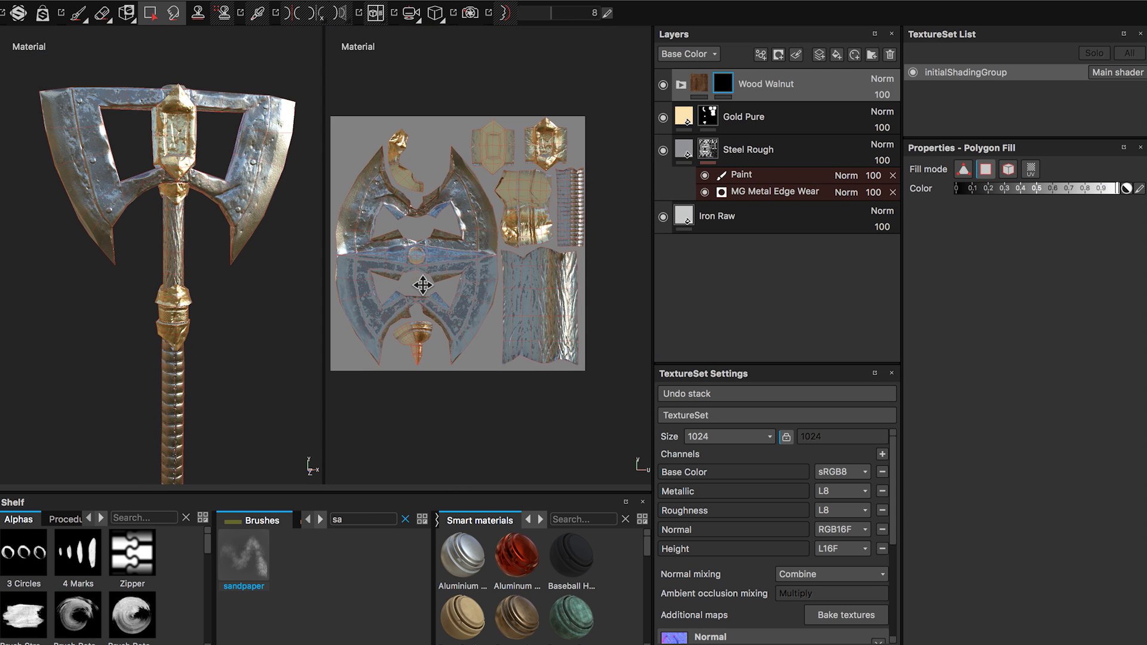
pyautogui.keyDown('alt'); pyautogui.moveTo(519, 313); pyautogui.dragTo(645, 326, button='right'); pyautogui.keyUp('alt')
pyautogui.keyDown('alt'); pyautogui.moveTo(570, 313); pyautogui.dragTo(527, 305, button='middle'); pyautogui.keyUp('alt')
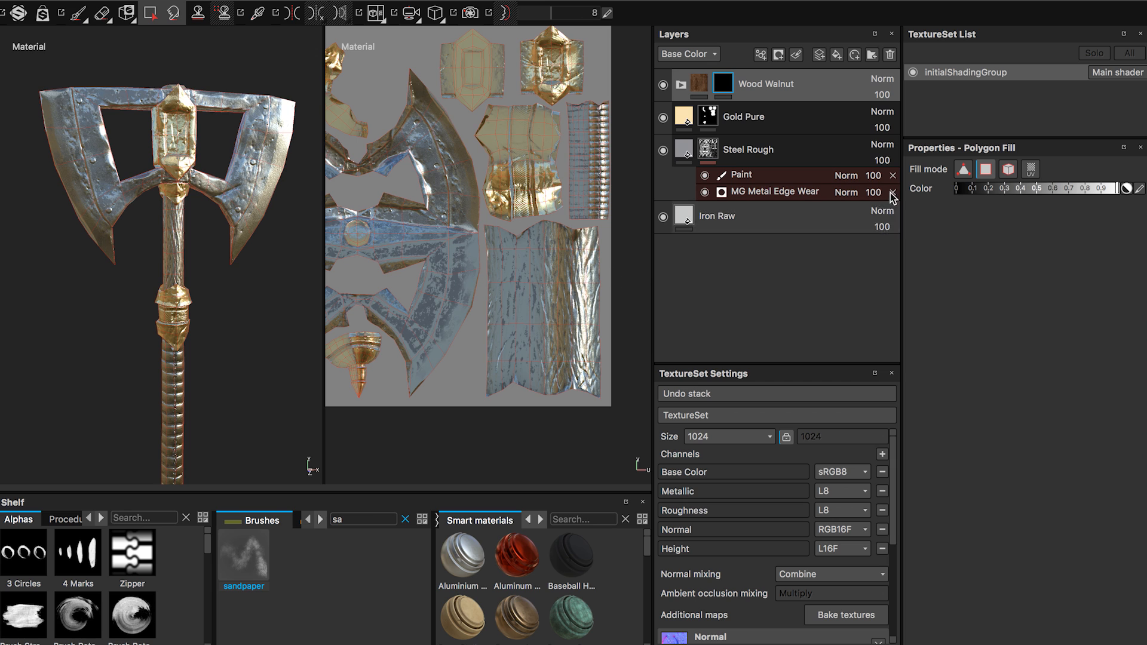
pyautogui.click(1031, 169)
pyautogui.click(541, 334)
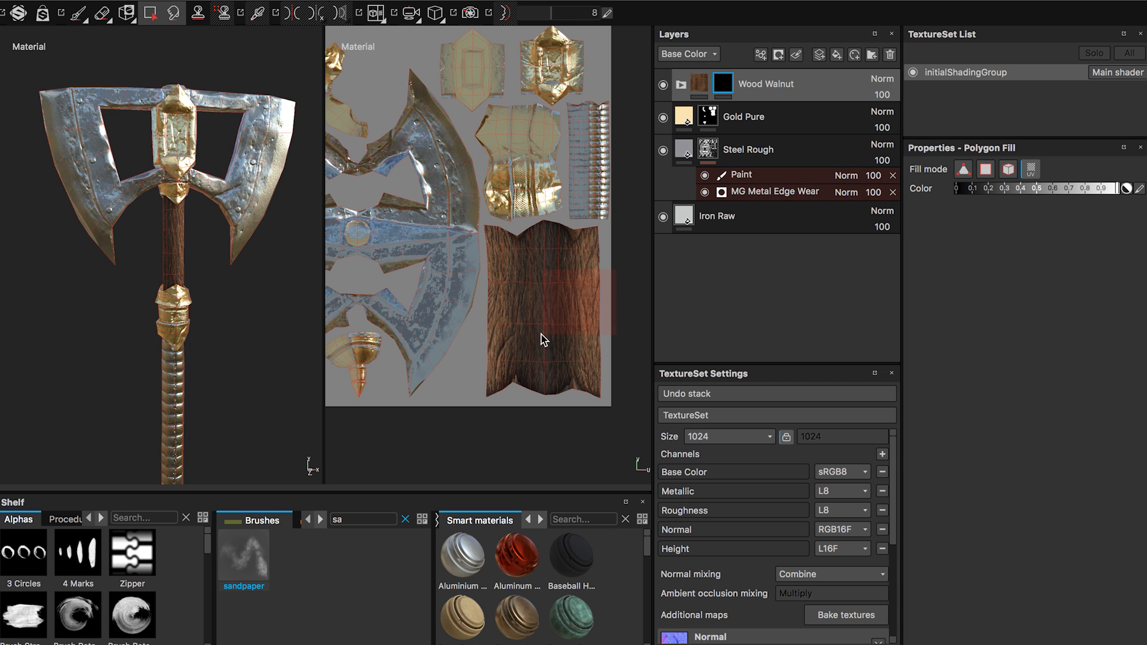
pyautogui.click(584, 177)
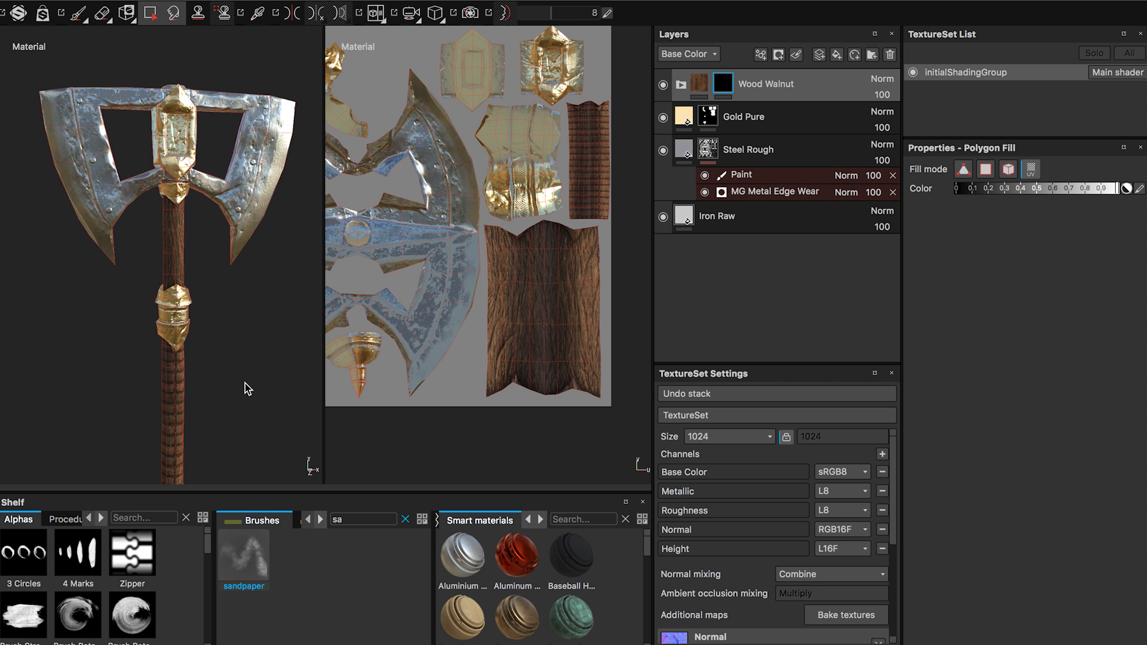
# Find the Leather bag material in the Materials shelf and add it as the top layer above Wood Walnut.
pyautogui.keyDown('alt'); pyautogui.moveTo(245, 389); pyautogui.dragTo(220, 349); pyautogui.keyUp('alt')
pyautogui.keyDown('alt'); pyautogui.moveTo(221, 349); pyautogui.dragTo(215, 282, button='middle'); pyautogui.keyUp('alt')
pyautogui.keyDown('alt'); pyautogui.moveTo(215, 283); pyautogui.dragTo(277, 317); pyautogui.keyUp('alt')
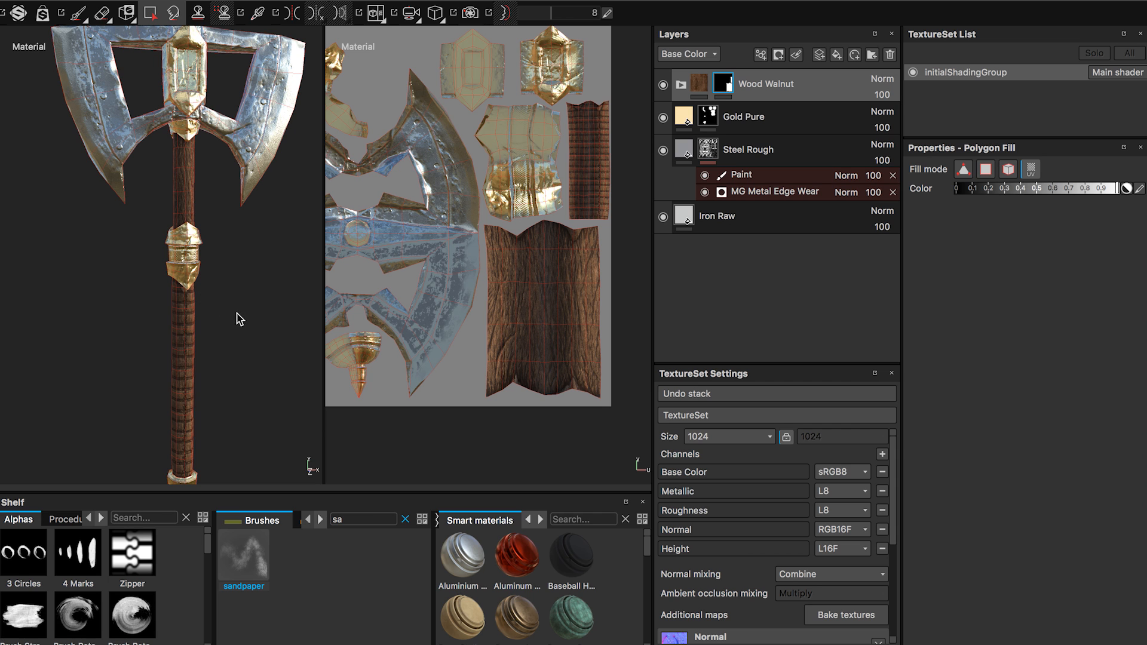
pyautogui.keyDown('alt'); pyautogui.moveTo(241, 331); pyautogui.dragTo(222, 316); pyautogui.keyUp('alt')
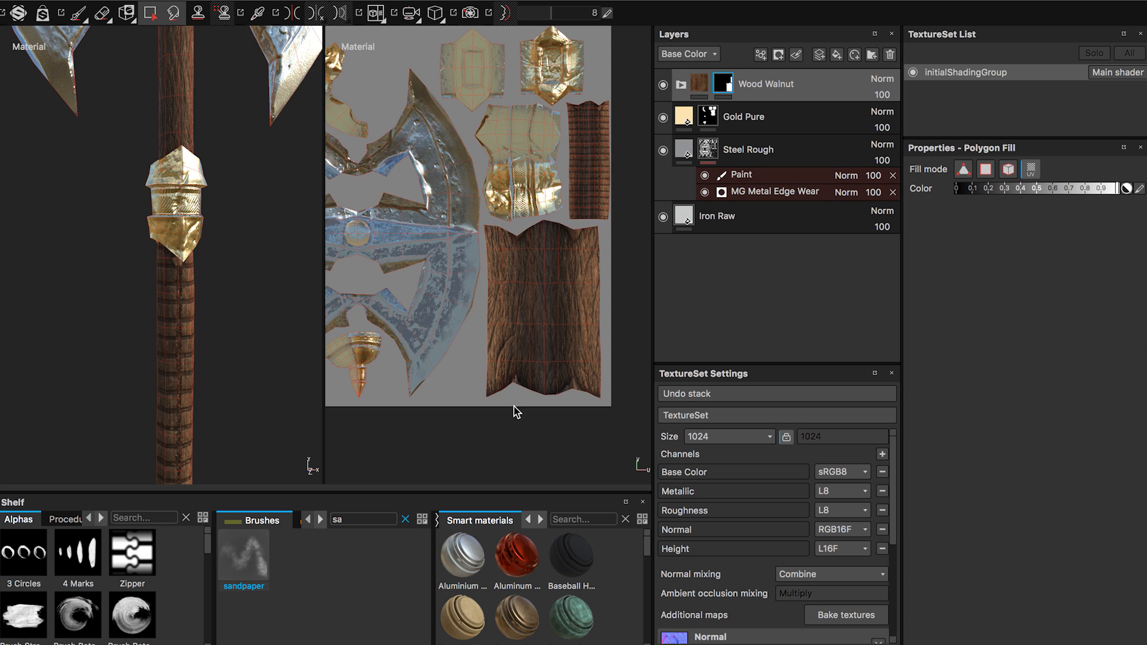
pyautogui.click(529, 520)
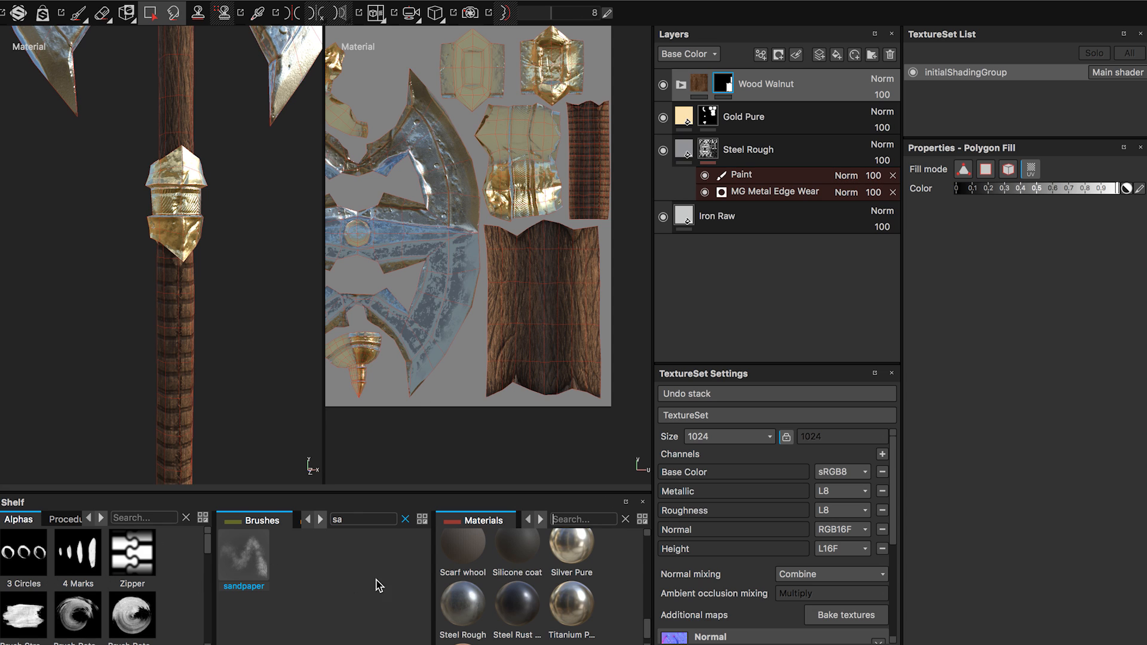
pyautogui.scroll(2, 649, 625)
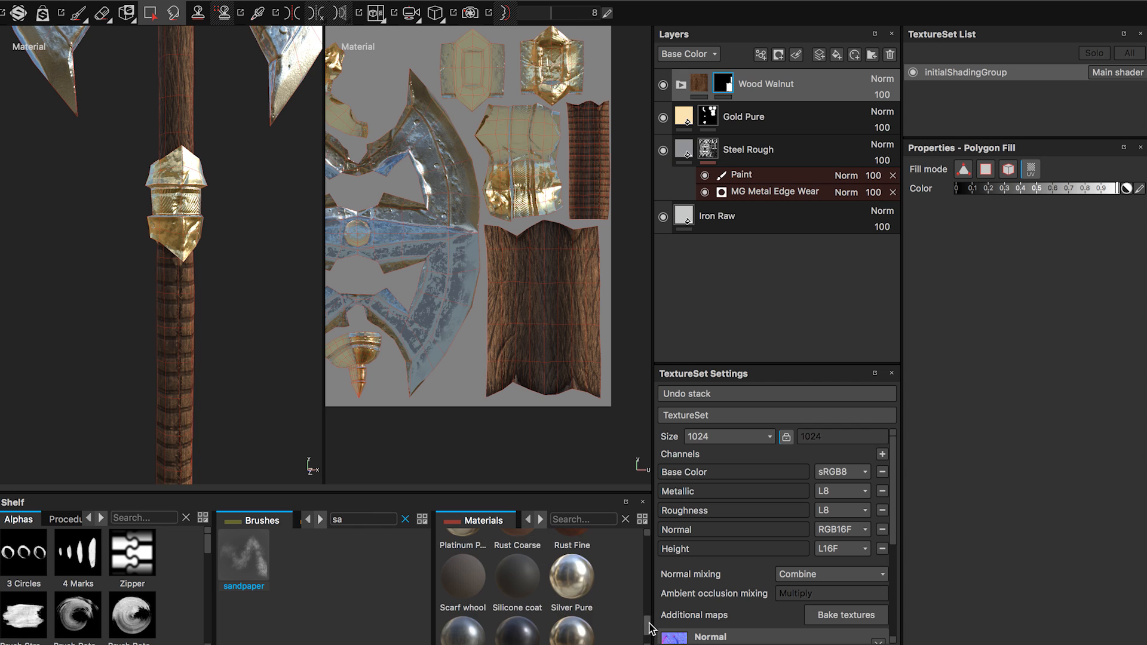
pyautogui.moveTo(649, 624); pyautogui.dragTo(638, 597)
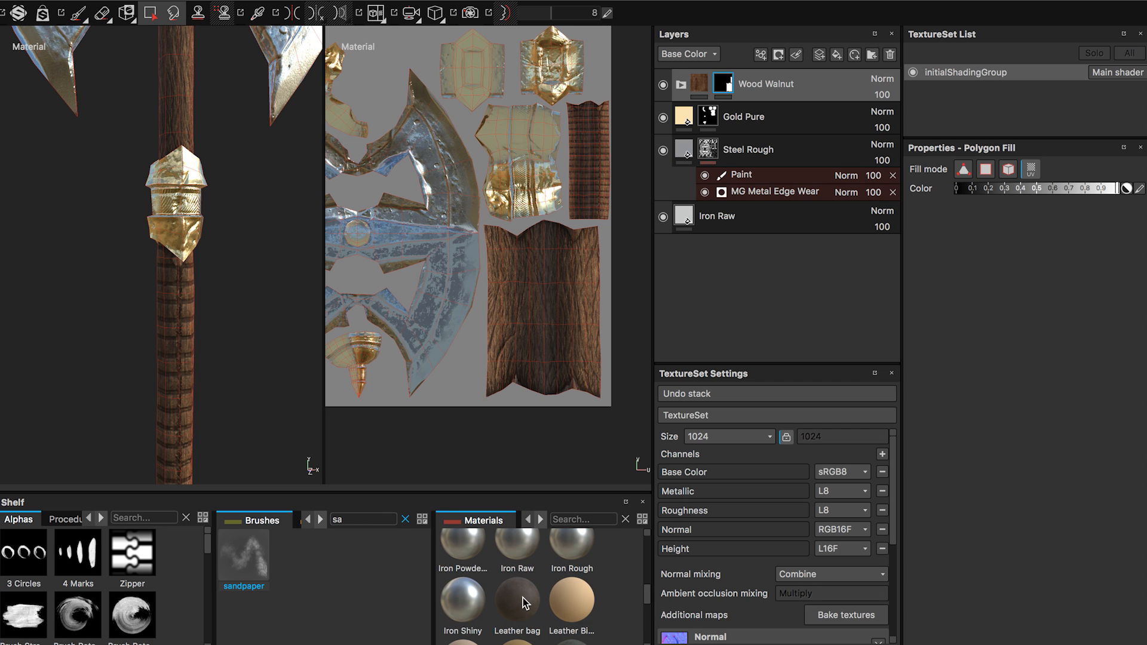
pyautogui.moveTo(525, 604); pyautogui.dragTo(733, 76)
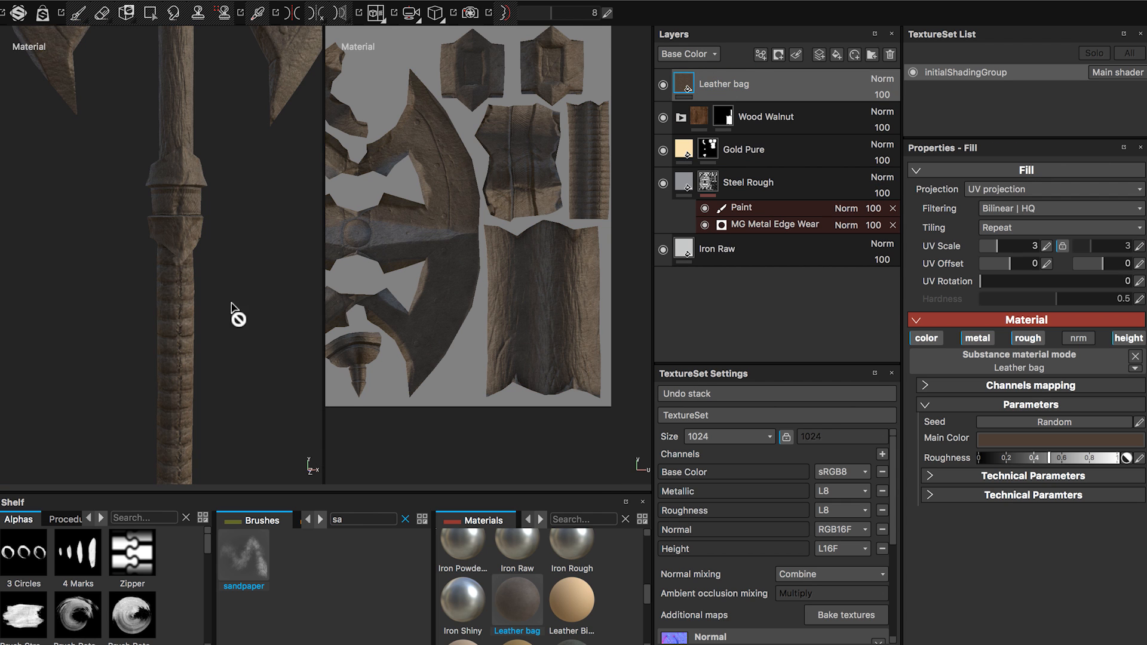
# Add a black mask to the Leather bag layer and put a Color selection effect on that mask.
pyautogui.moveTo(232, 304)
pyautogui.keyDown('alt'); pyautogui.mouseDown()
pyautogui.moveTo(303, 296)
pyautogui.moveTo(226, 294)
pyautogui.moveTo(235, 287)
pyautogui.mouseUp(); pyautogui.keyUp('alt')
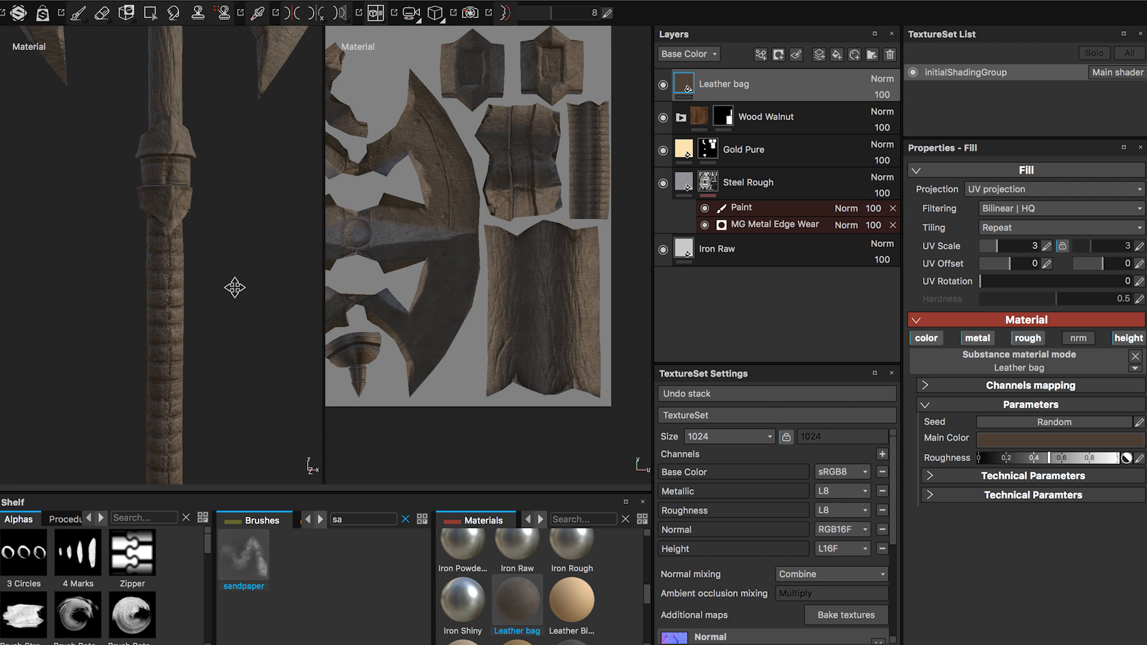
pyautogui.scroll(-3, 466, 257)
pyautogui.keyDown('alt'); pyautogui.moveTo(461, 269); pyautogui.dragTo(462, 312, button='middle'); pyautogui.keyUp('alt')
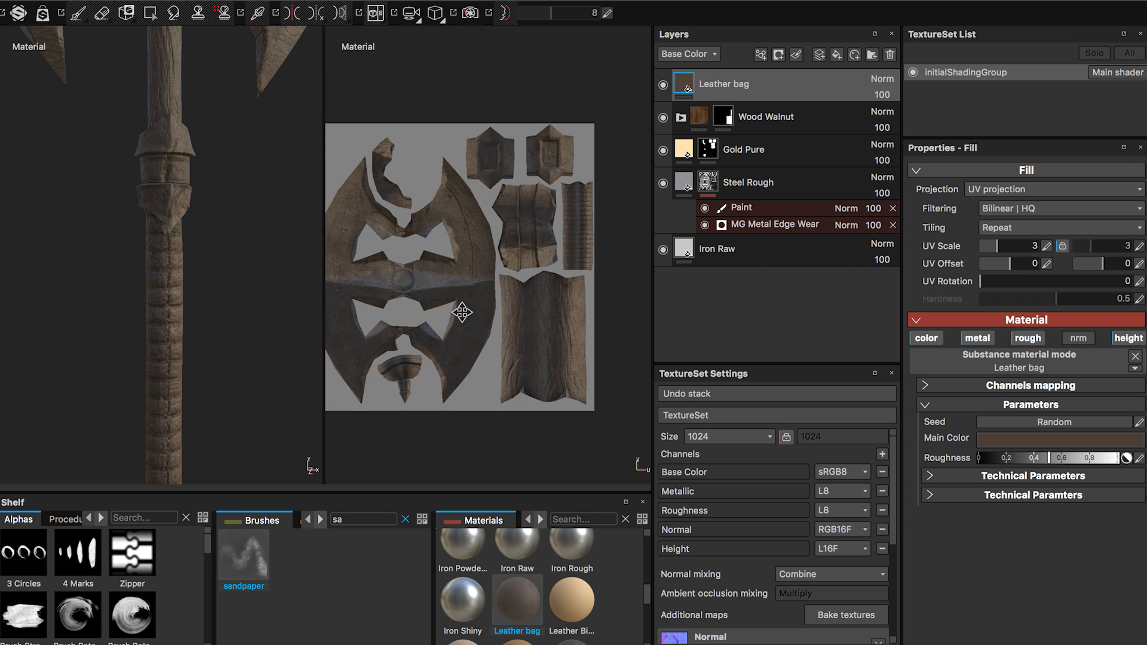
pyautogui.scroll(3, 584, 410)
pyautogui.scroll(2, 586, 293)
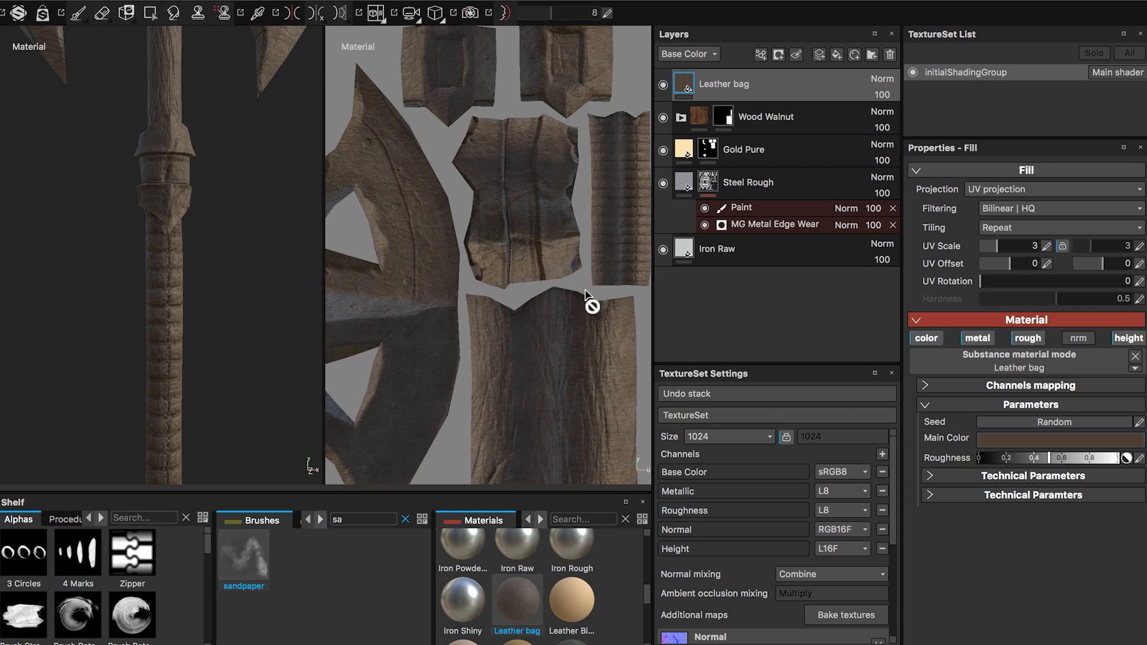
pyautogui.keyDown('alt'); pyautogui.moveTo(585, 291); pyautogui.dragTo(485, 307); pyautogui.keyUp('alt')
pyautogui.scroll(2, 559, 171)
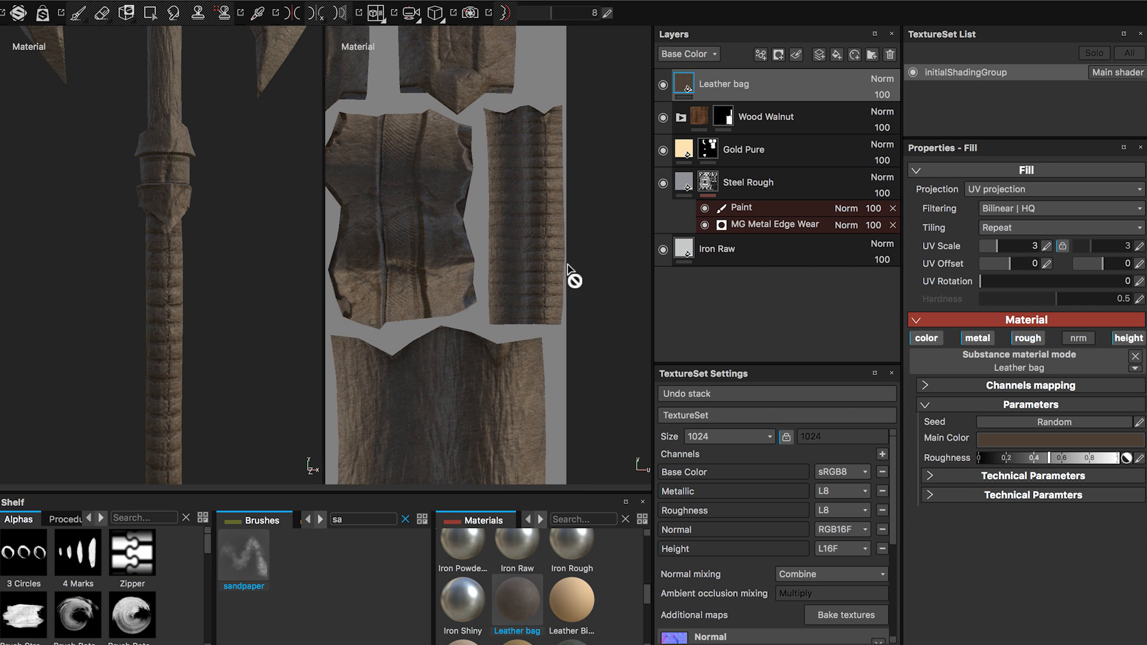
pyautogui.rightClick(724, 88)
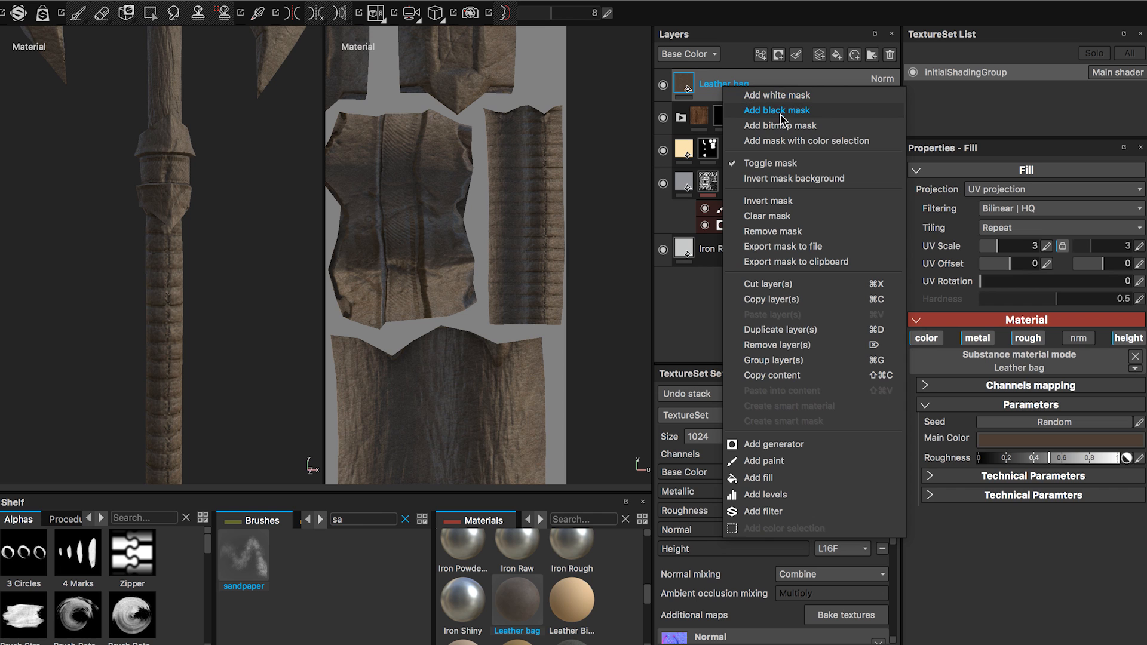
pyautogui.click(777, 110)
pyautogui.rightClick(712, 88)
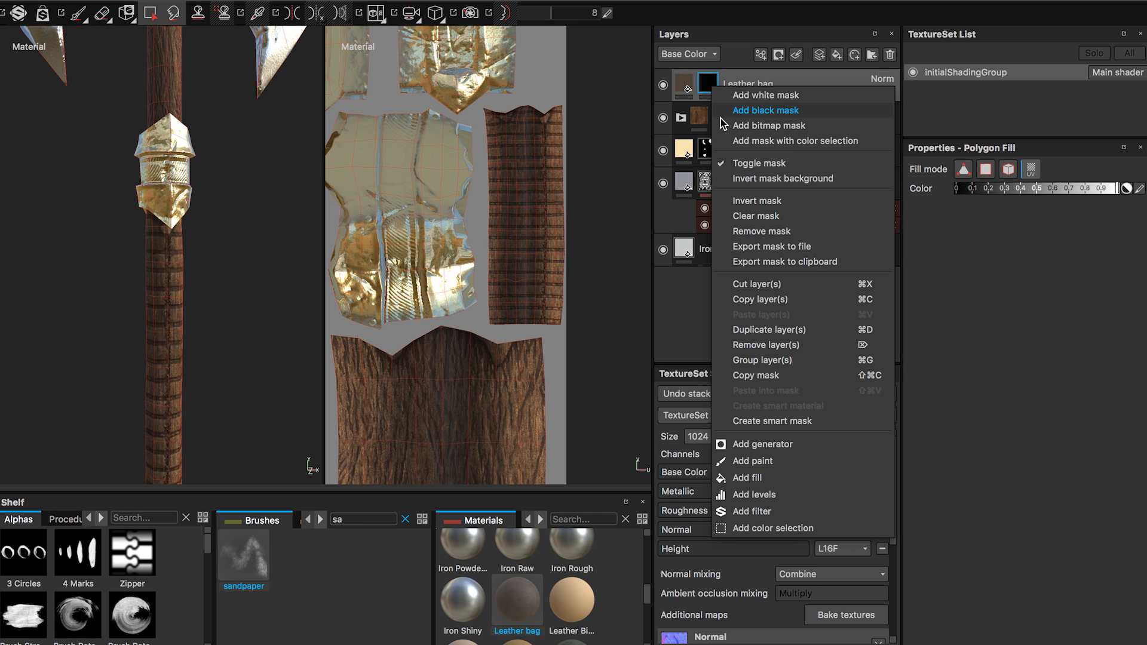
pyautogui.click(746, 529)
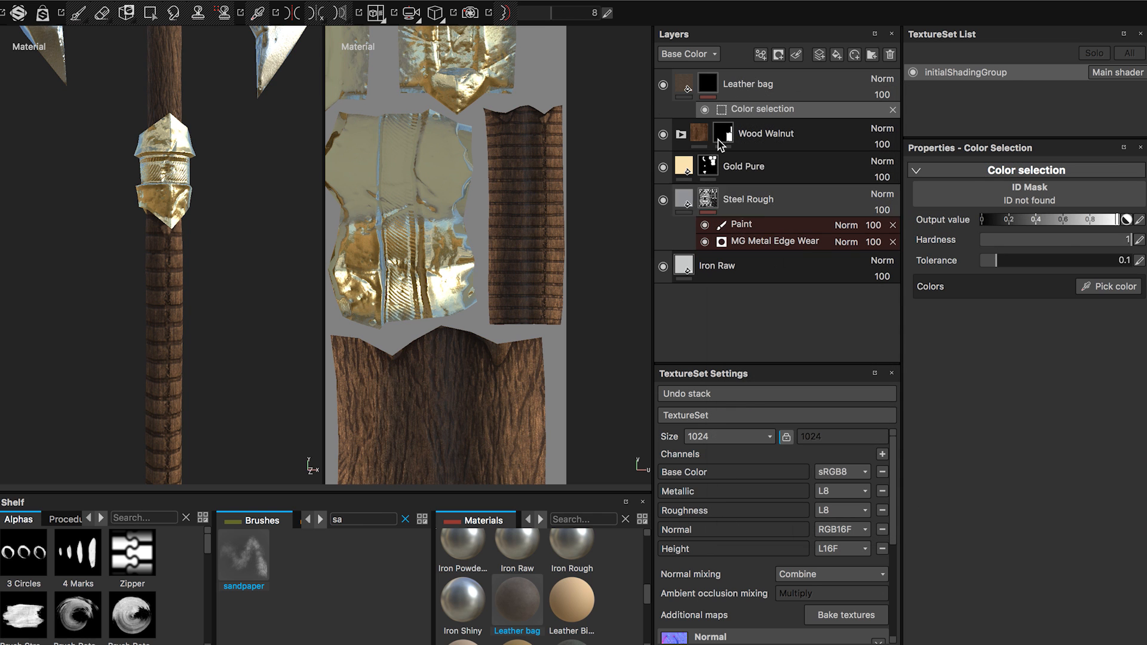
# Assign the Thickness map as the ID mask of the Color selection and pick the grip's dark colour, RGB 16, 16, 16.
pyautogui.click(1106, 288)
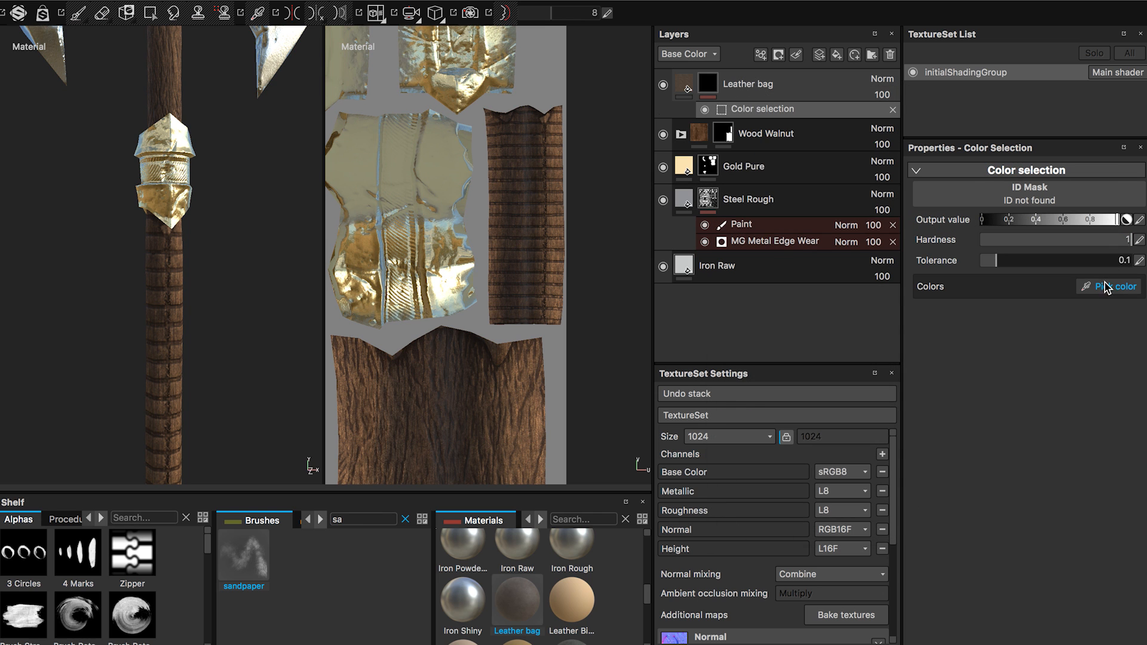
pyautogui.click(1024, 194)
pyautogui.moveTo(1142, 209); pyautogui.dragTo(1144, 321)
pyautogui.click(1073, 269)
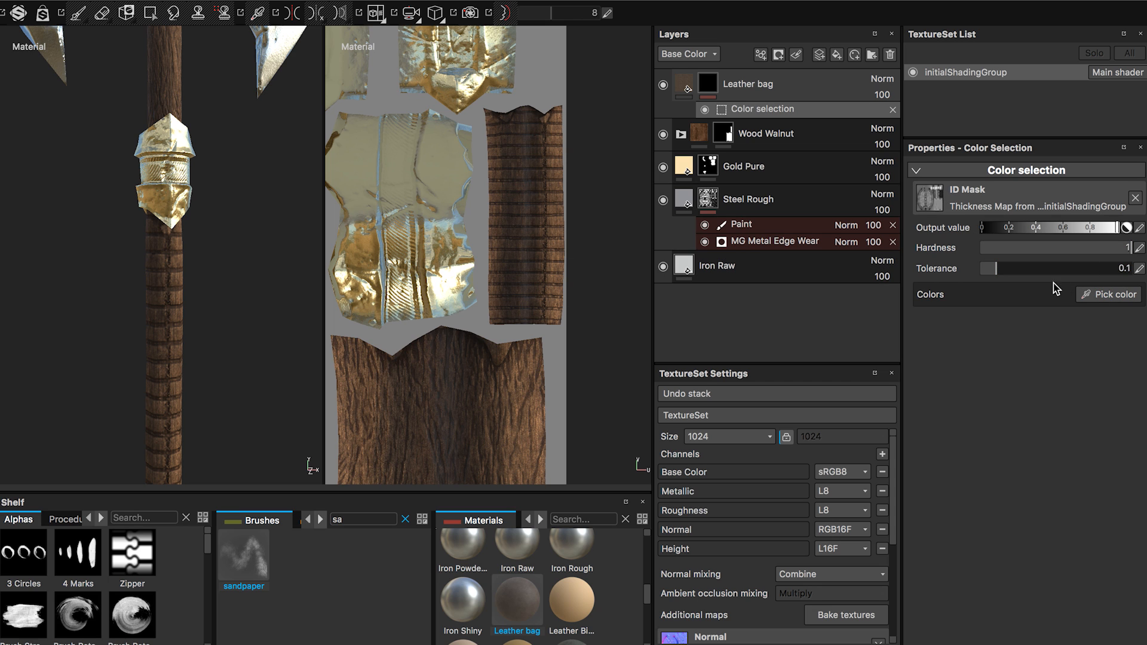
pyautogui.click(1080, 294)
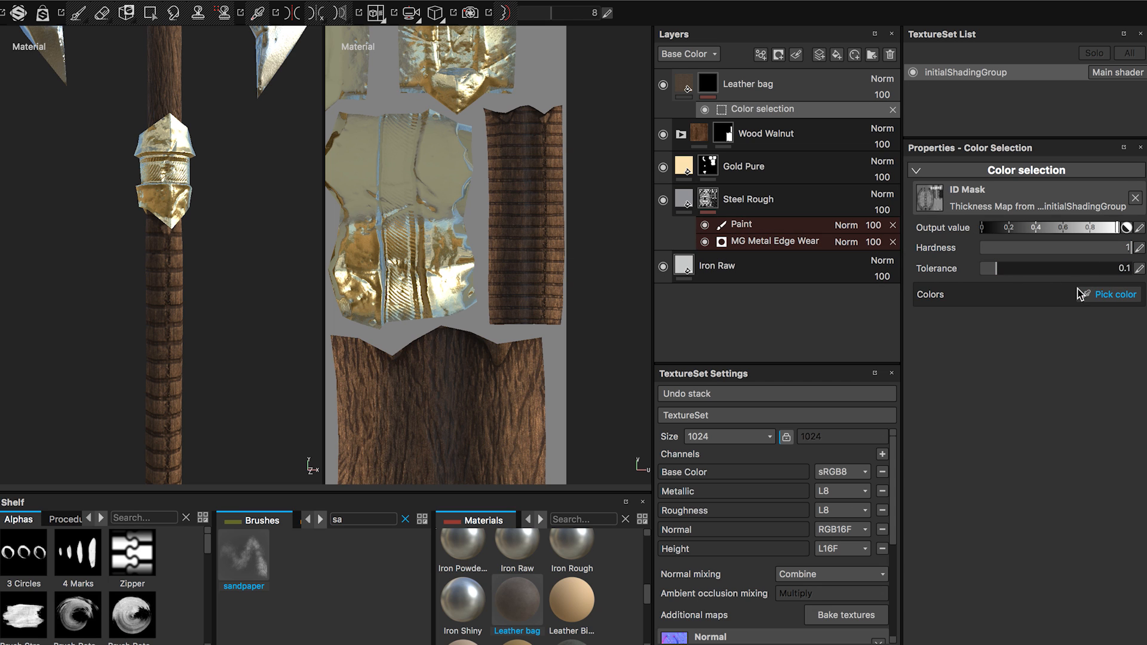
pyautogui.click(1091, 293)
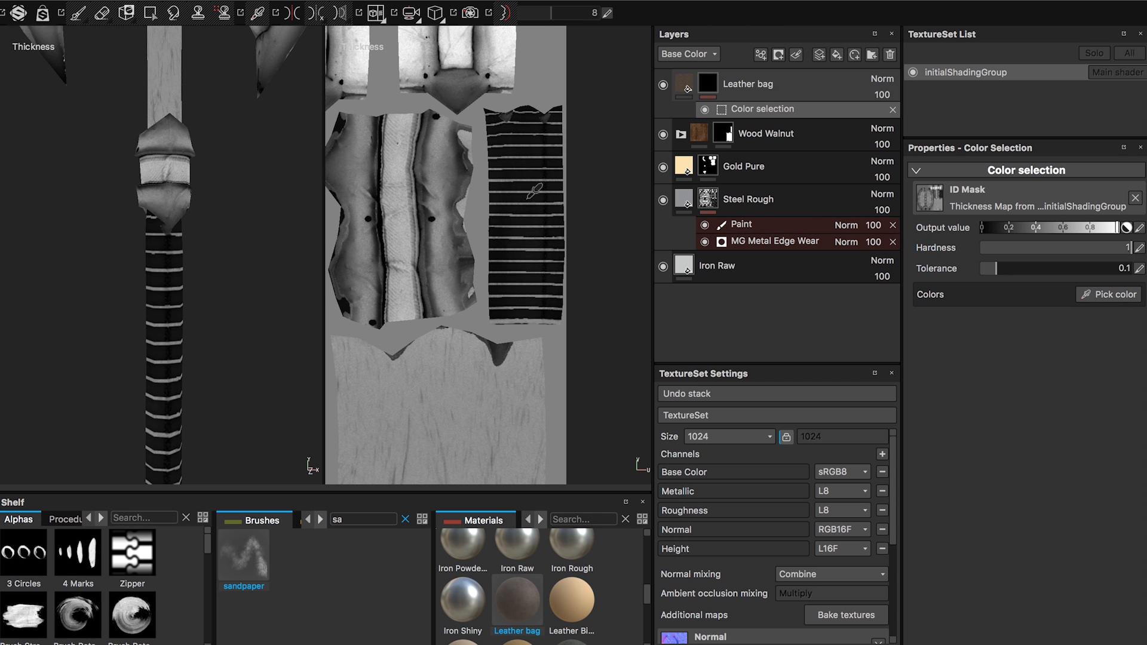
pyautogui.click(505, 196)
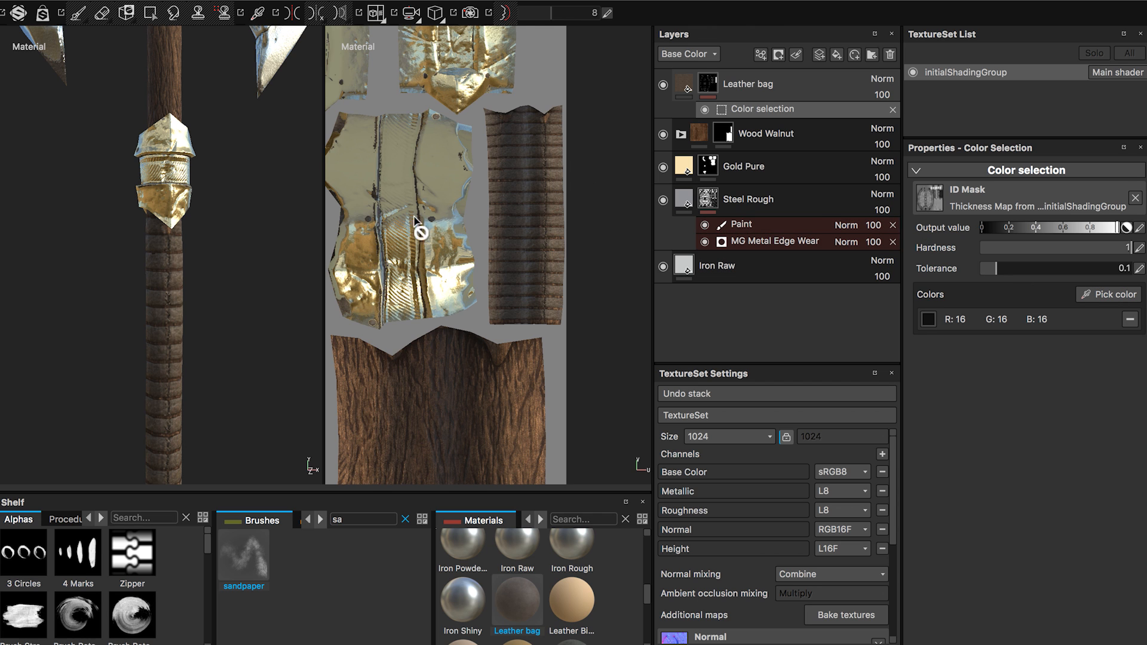
# Examine the leather on the grip, gold fittings, axe head and UV islands for areas outside the intended wrap.
pyautogui.keyDown('alt'); pyautogui.moveTo(238, 291); pyautogui.dragTo(179, 307, button='right'); pyautogui.keyUp('alt')
pyautogui.keyDown('alt'); pyautogui.moveTo(221, 297); pyautogui.dragTo(222, 215, button='middle'); pyautogui.keyUp('alt')
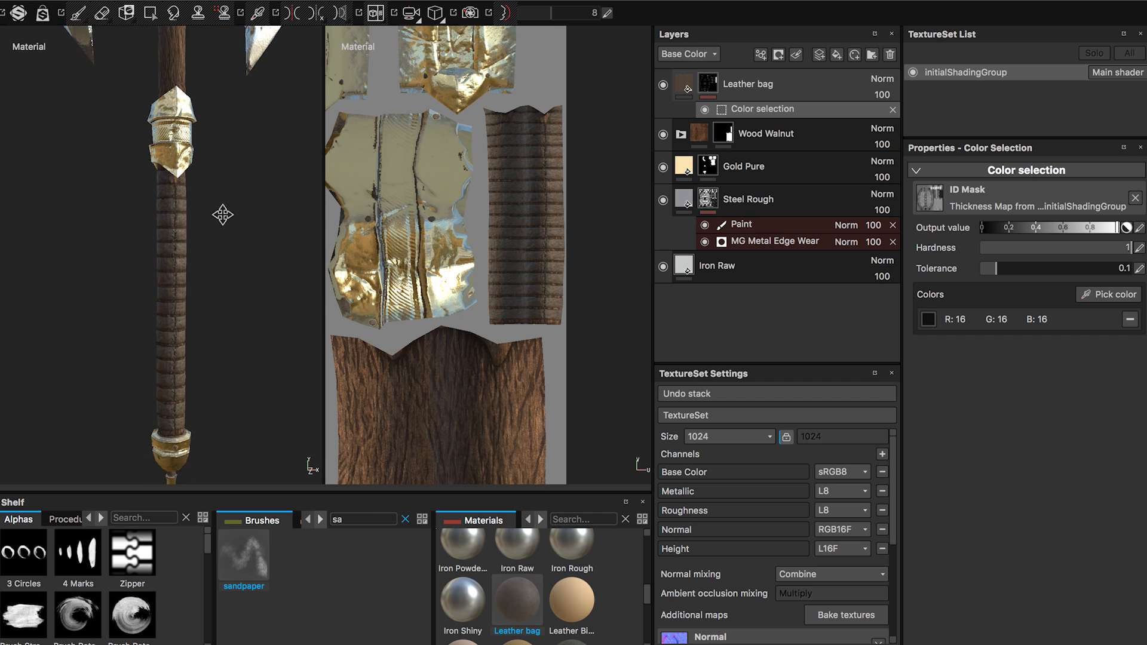
pyautogui.moveTo(223, 215)
pyautogui.keyDown('alt'); pyautogui.mouseDown()
pyautogui.moveTo(212, 238)
pyautogui.moveTo(218, 227)
pyautogui.mouseUp(); pyautogui.keyUp('alt')
pyautogui.keyDown('alt'); pyautogui.moveTo(218, 232); pyautogui.dragTo(237, 431, button='middle'); pyautogui.keyUp('alt')
pyautogui.keyDown('alt'); pyautogui.moveTo(159, 268); pyautogui.dragTo(144, 173); pyautogui.keyUp('alt')
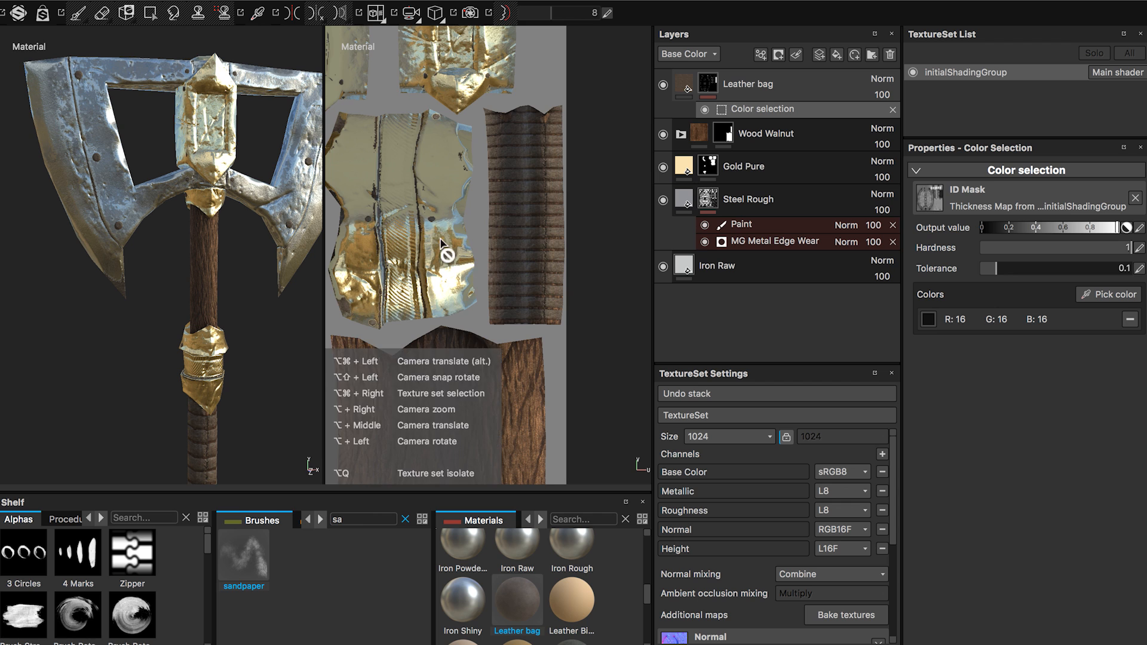
pyautogui.keyDown('alt'); pyautogui.moveTo(443, 241); pyautogui.dragTo(484, 207, button='right'); pyautogui.keyUp('alt')
pyautogui.keyDown('alt'); pyautogui.moveTo(351, 211); pyautogui.dragTo(408, 237, button='right'); pyautogui.keyUp('alt')
pyautogui.keyDown('alt'); pyautogui.moveTo(407, 237); pyautogui.dragTo(499, 261, button='middle'); pyautogui.keyUp('alt')
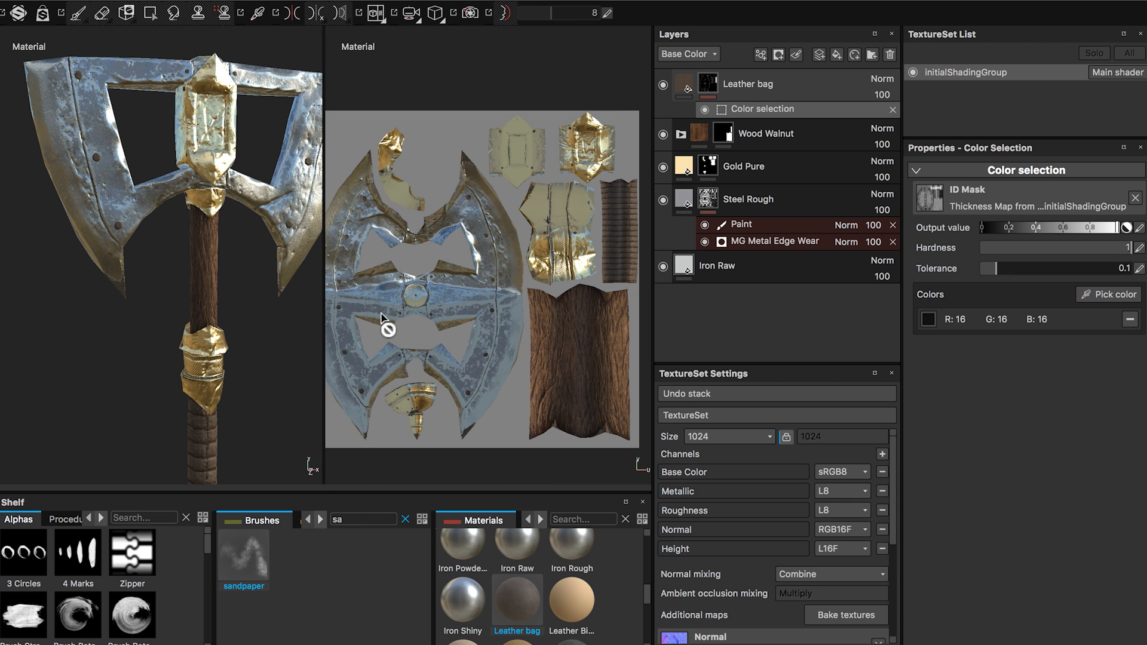
pyautogui.keyDown('alt'); pyautogui.moveTo(574, 223); pyautogui.dragTo(583, 409, button='right'); pyautogui.keyUp('alt')
pyautogui.keyDown('alt'); pyautogui.moveTo(530, 288); pyautogui.dragTo(470, 282, button='middle'); pyautogui.keyUp('alt')
# Add a Paint effect above the Color selection in the Leather bag mask.
pyautogui.rightClick(743, 90)
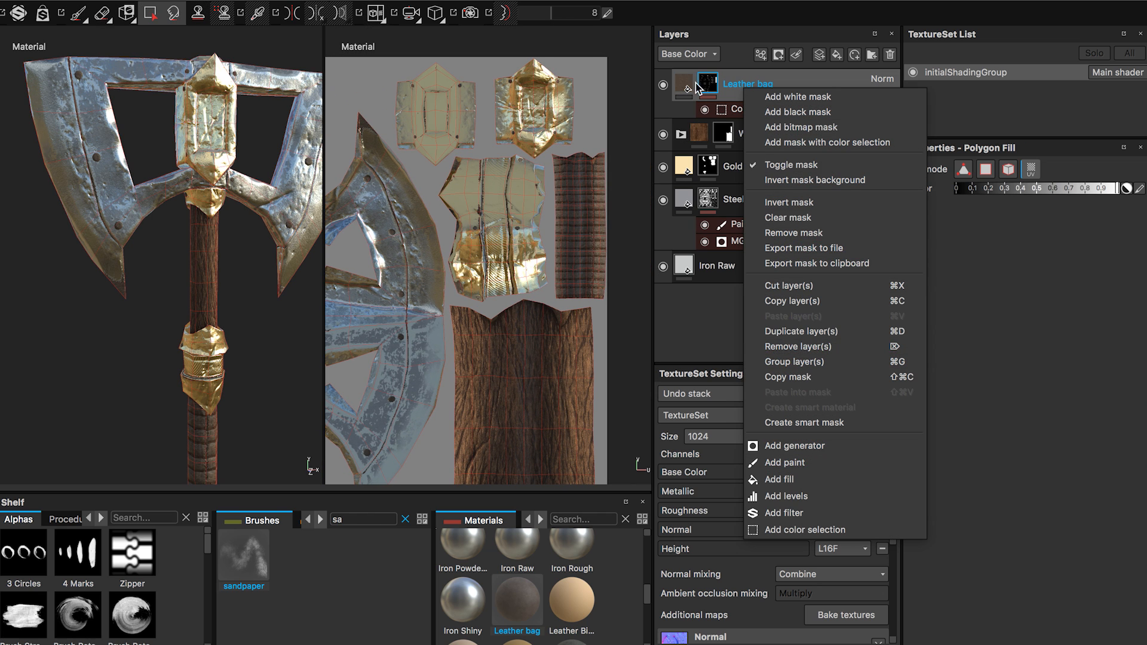
pyautogui.click(715, 83)
pyautogui.rightClick(710, 88)
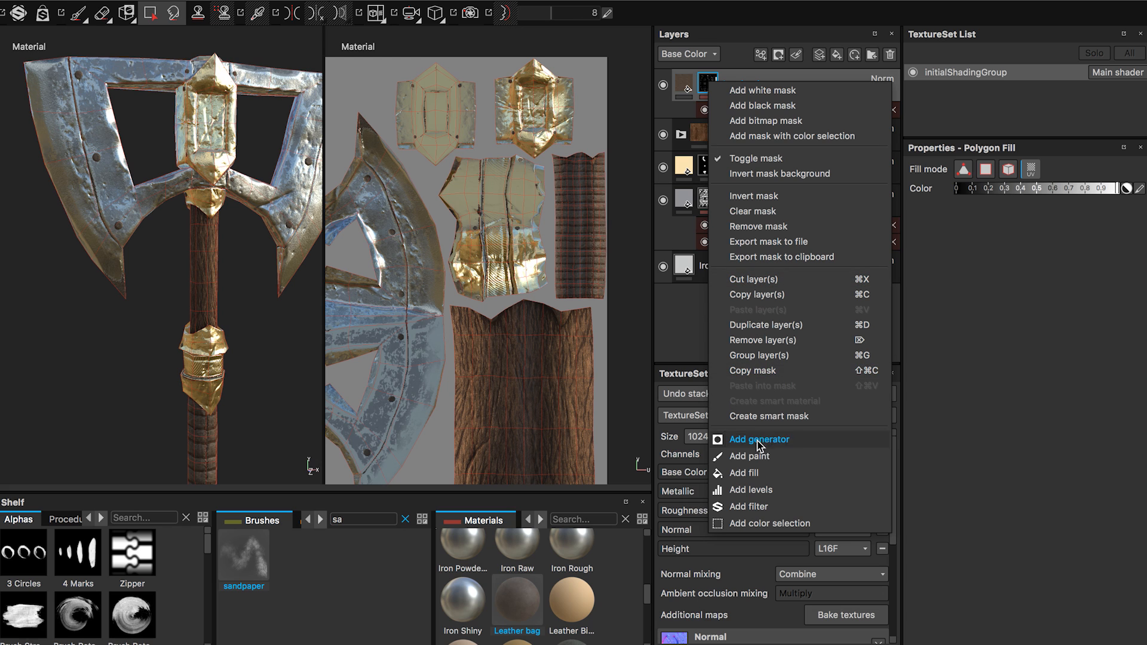
pyautogui.click(750, 456)
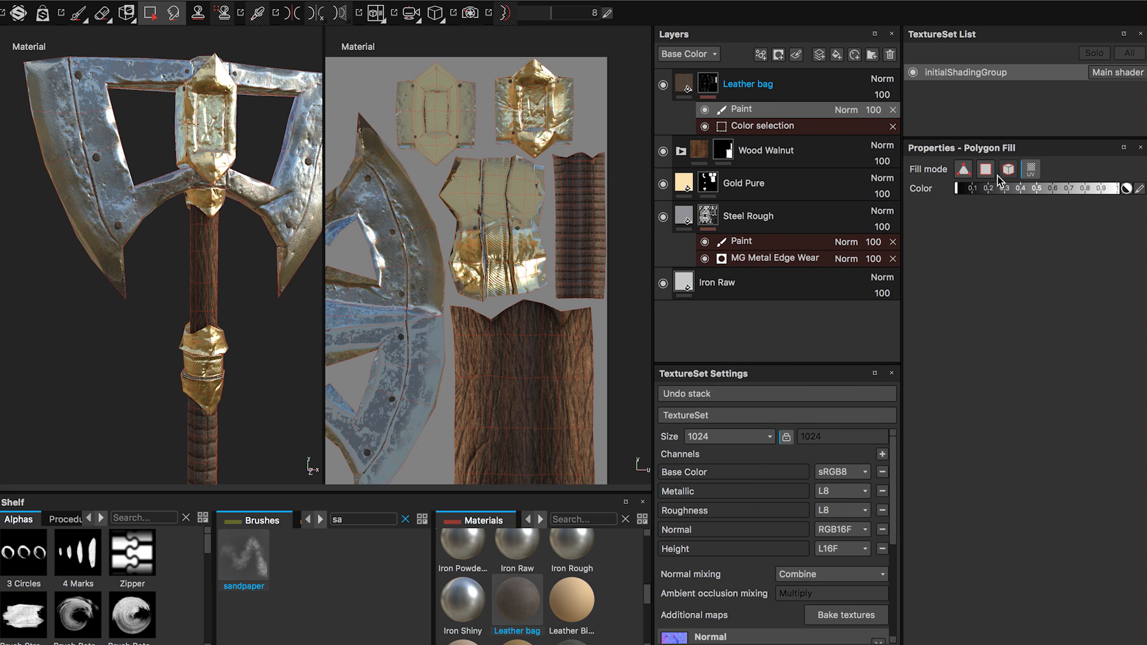
# Fill the UV islands other than the grip with black on the Leather bag mask's Paint effect, using Polygon Fill in UV mode.
pyautogui.click(1031, 170)
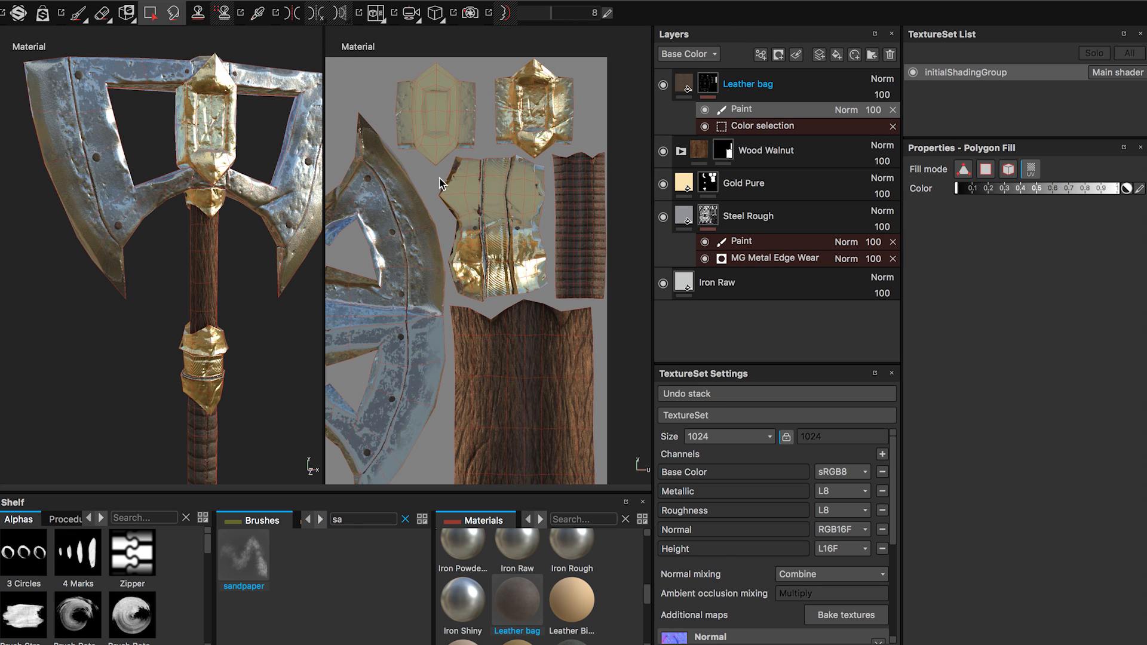
pyautogui.moveTo(461, 228); pyautogui.dragTo(549, 214, button='middle')
pyautogui.press('f')
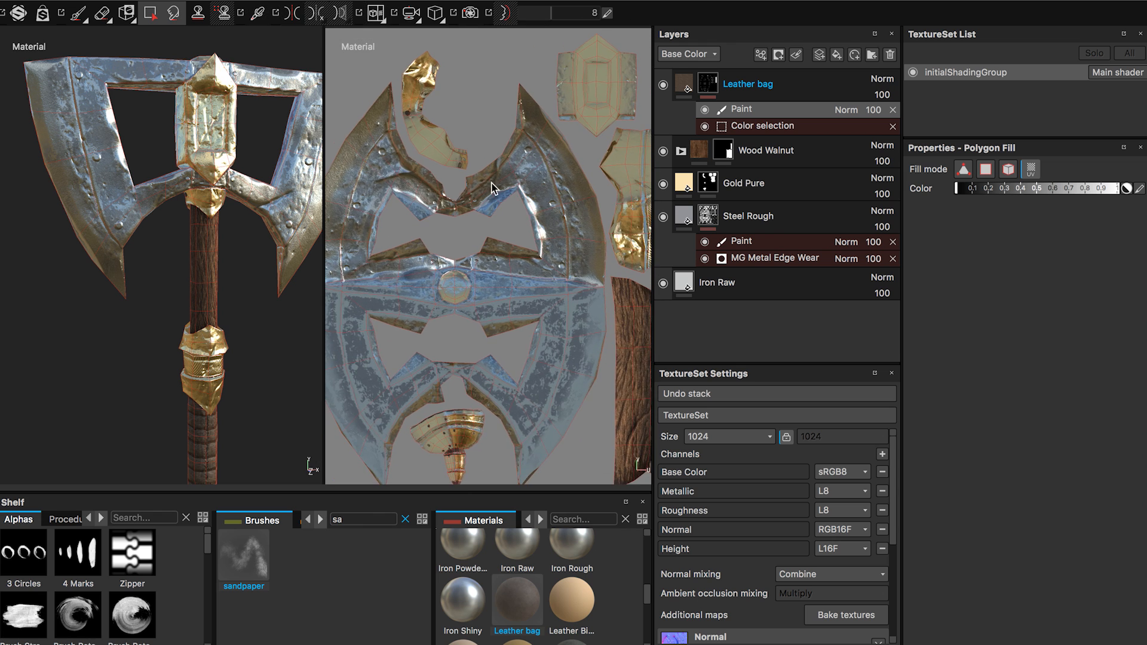
pyautogui.keyDown('alt'); pyautogui.moveTo(456, 246); pyautogui.dragTo(438, 68, button='middle'); pyautogui.keyUp('alt')
pyautogui.keyDown('alt'); pyautogui.moveTo(499, 183); pyautogui.dragTo(399, 307, button='middle'); pyautogui.keyUp('alt')
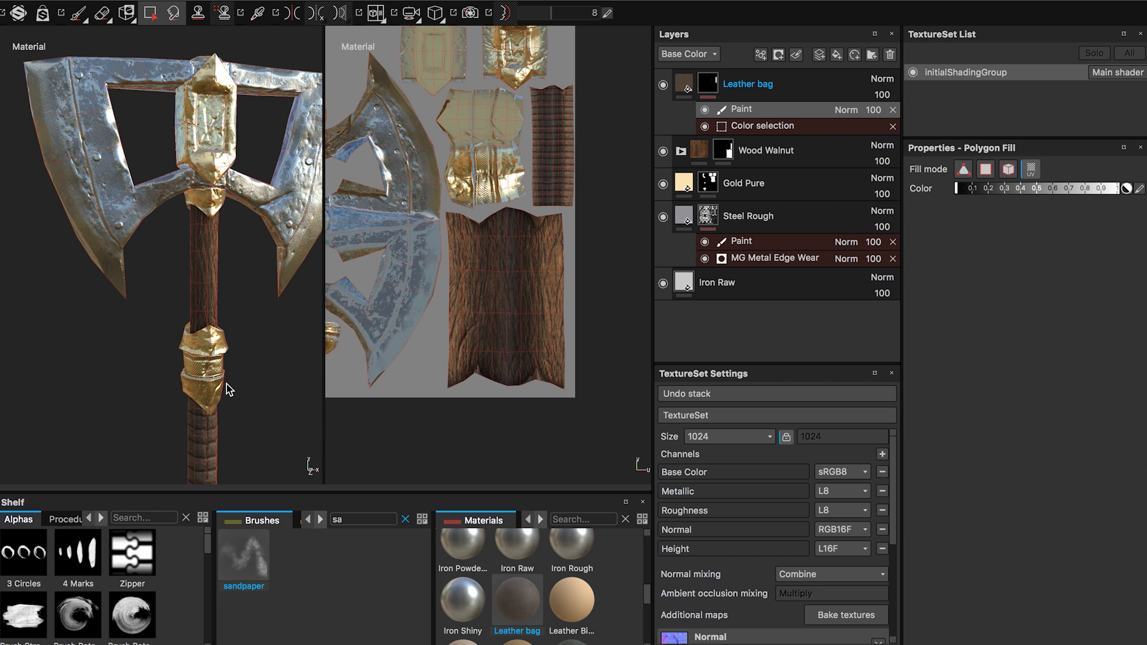
# Lower the Leather bag fill material's roughness to about 0.3.
pyautogui.keyDown('alt'); pyautogui.moveTo(226, 384); pyautogui.dragTo(231, 173, button='middle'); pyautogui.keyUp('alt')
pyautogui.keyDown('alt'); pyautogui.moveTo(193, 285); pyautogui.dragTo(310, 469, button='right'); pyautogui.keyUp('alt')
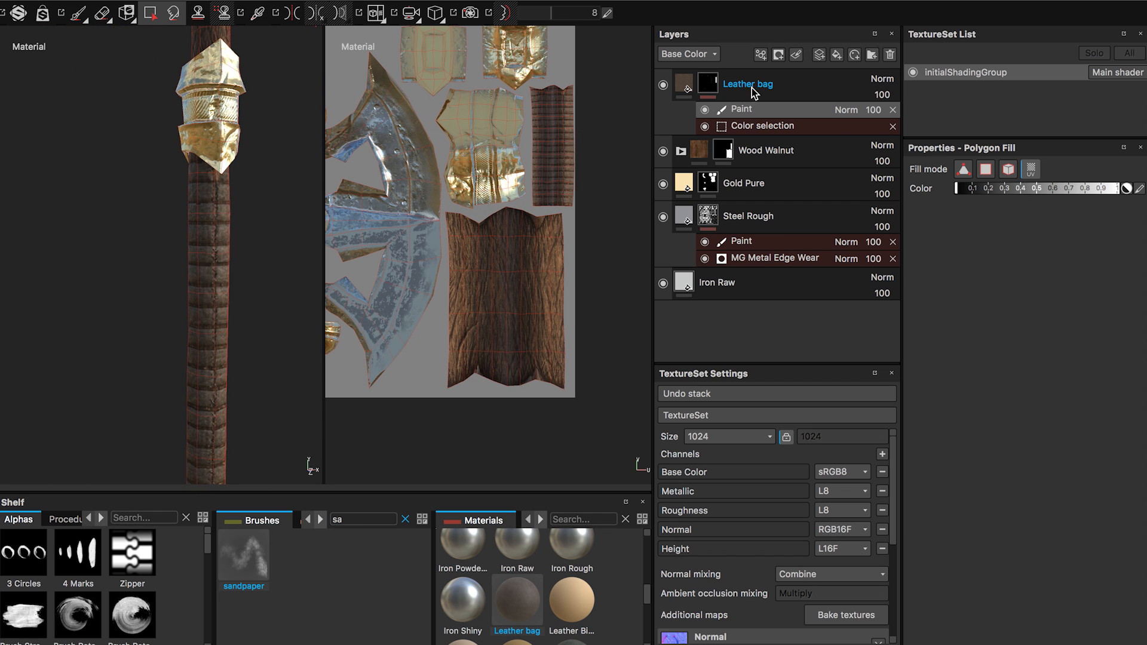
pyautogui.click(671, 87)
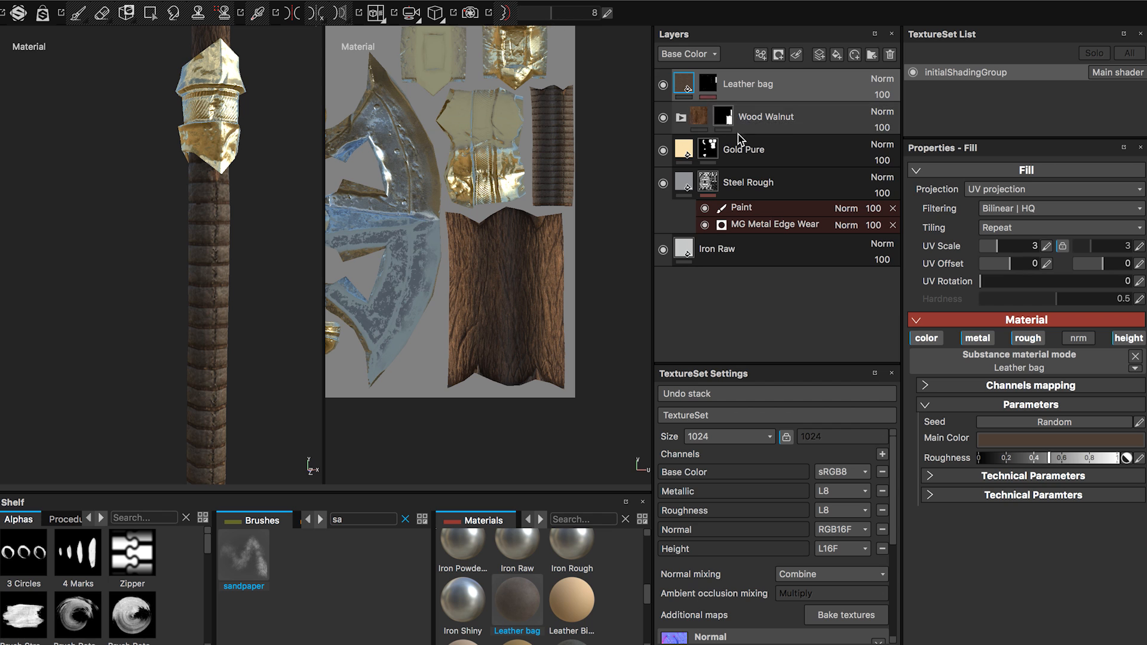
pyautogui.keyDown('alt'); pyautogui.moveTo(227, 310); pyautogui.dragTo(356, 299); pyautogui.keyUp('alt')
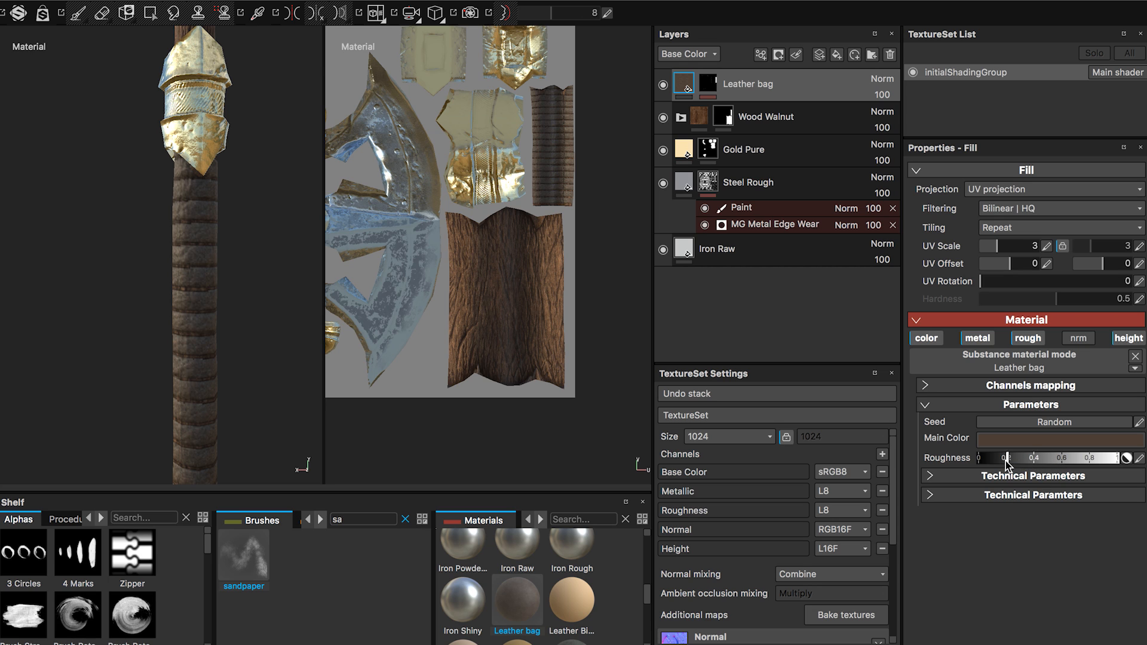
pyautogui.moveTo(1005, 462)
pyautogui.mouseDown()
pyautogui.moveTo(995, 461)
pyautogui.moveTo(1033, 461)
pyautogui.moveTo(1023, 458)
pyautogui.mouseUp()
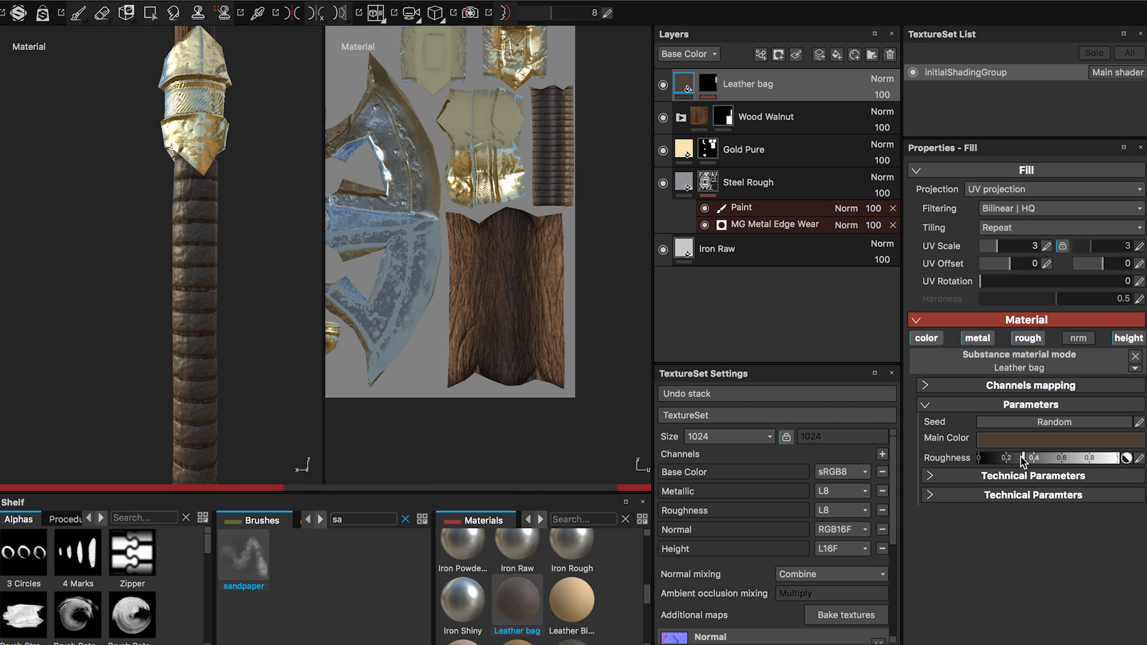
pyautogui.keyDown('alt'); pyautogui.moveTo(219, 341); pyautogui.dragTo(187, 355); pyautogui.keyUp('alt')
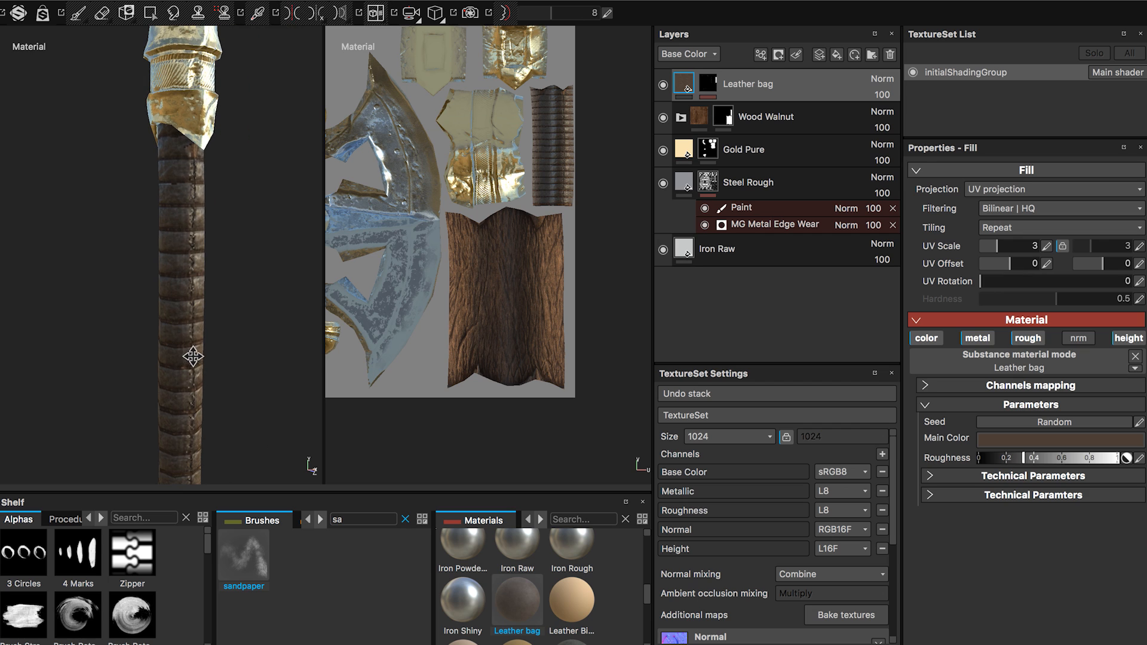
# Set the Leather bag's main color to a near-black tone, R 0.075, G 0.071, B 0.068.
pyautogui.click(1028, 440)
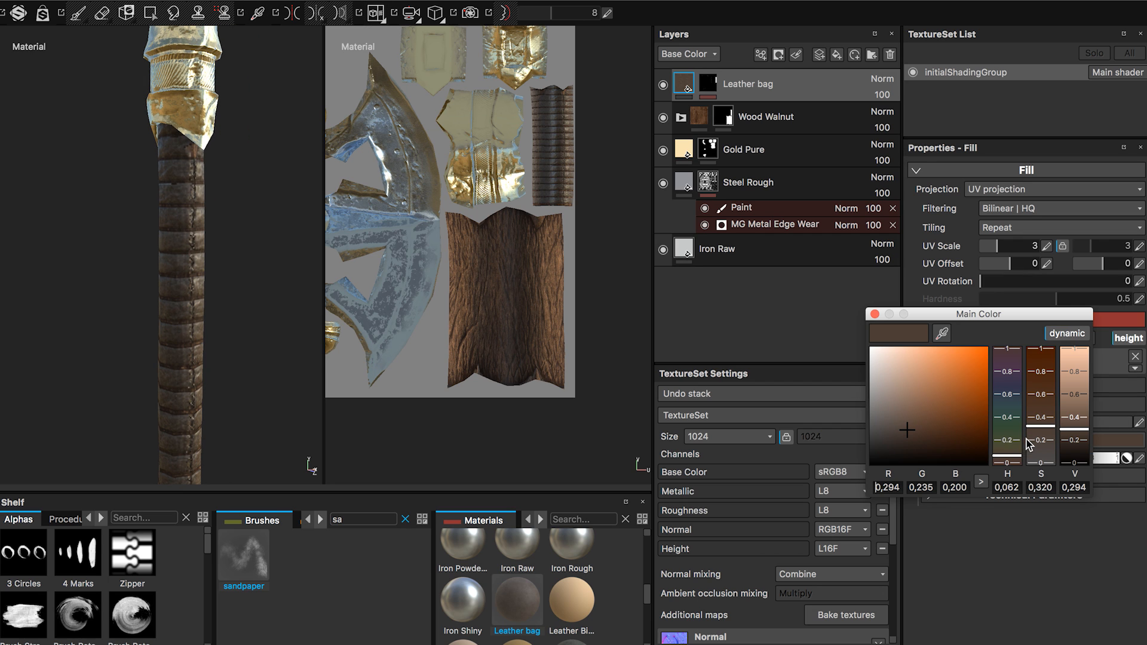
pyautogui.click(914, 416)
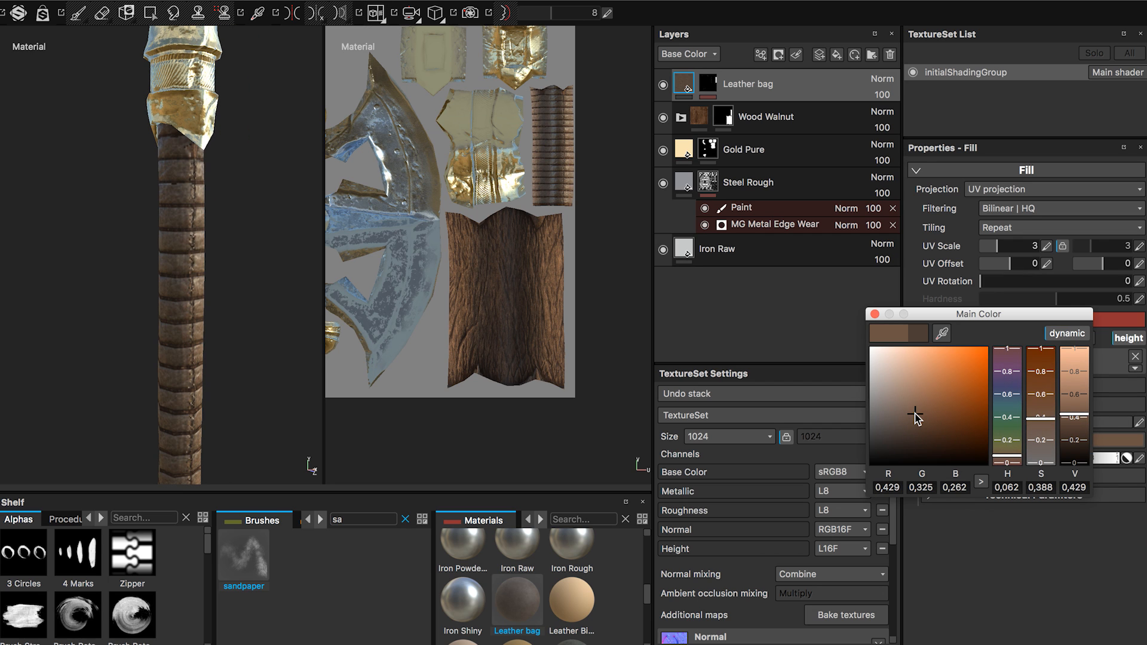
pyautogui.moveTo(914, 414); pyautogui.dragTo(880, 459)
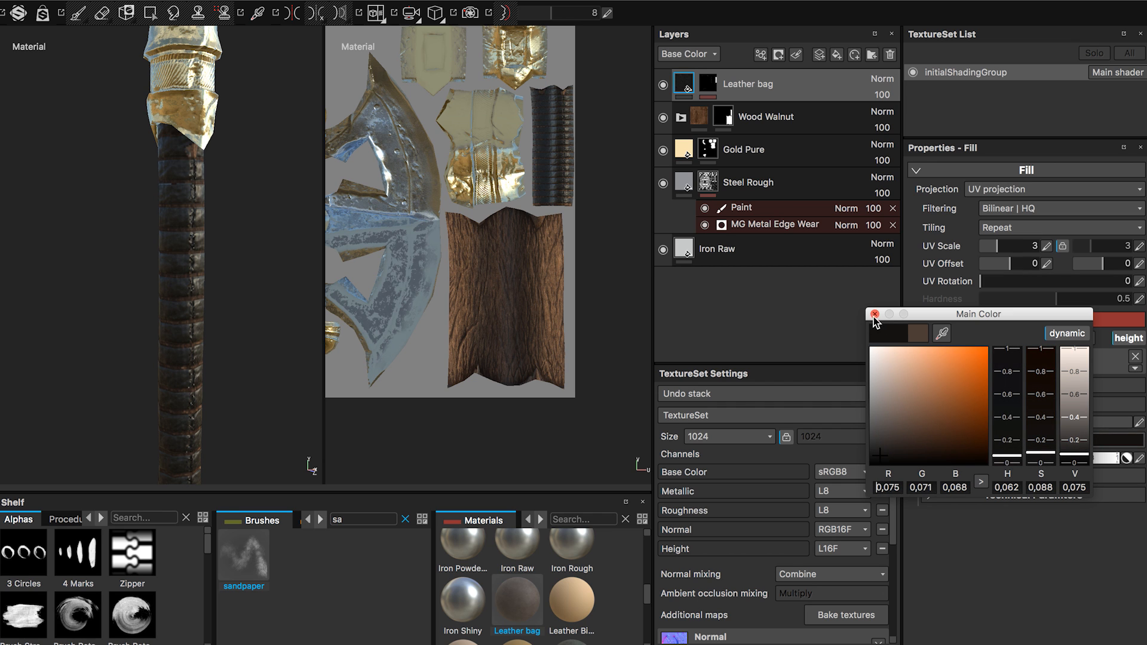
pyautogui.moveTo(872, 320); pyautogui.dragTo(871, 319)
pyautogui.keyDown('alt'); pyautogui.moveTo(250, 296); pyautogui.dragTo(363, 301); pyautogui.keyUp('alt')
pyautogui.keyDown('alt'); pyautogui.moveTo(174, 243); pyautogui.dragTo(84, 241, button='right'); pyautogui.keyUp('alt')
pyautogui.keyDown('alt'); pyautogui.moveTo(155, 298); pyautogui.dragTo(269, 239); pyautogui.keyUp('alt')
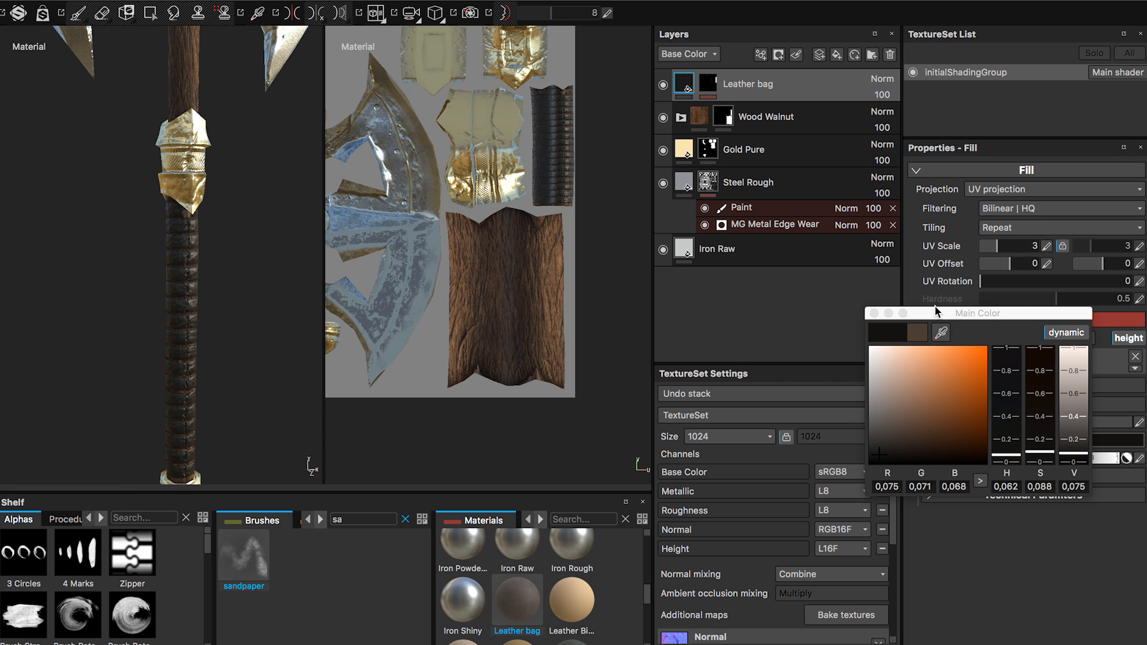
pyautogui.click(873, 313)
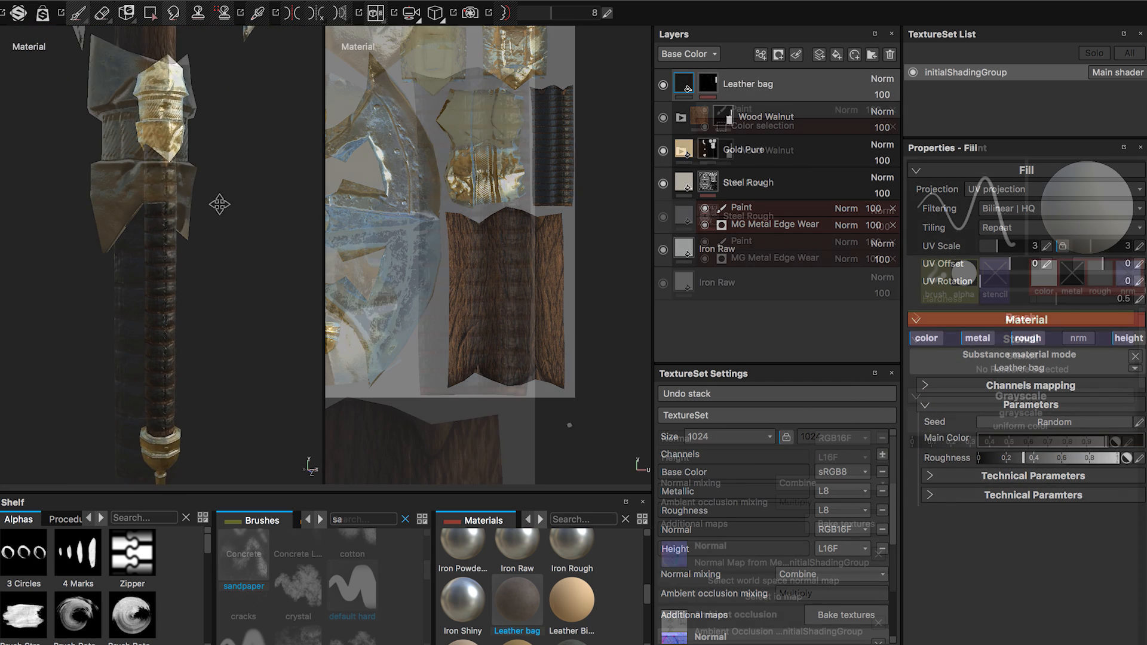
# Add the Steel Rust and Wear material as a new fill layer above the Leather bag layer.
pyautogui.scroll(-8, 572, 578)
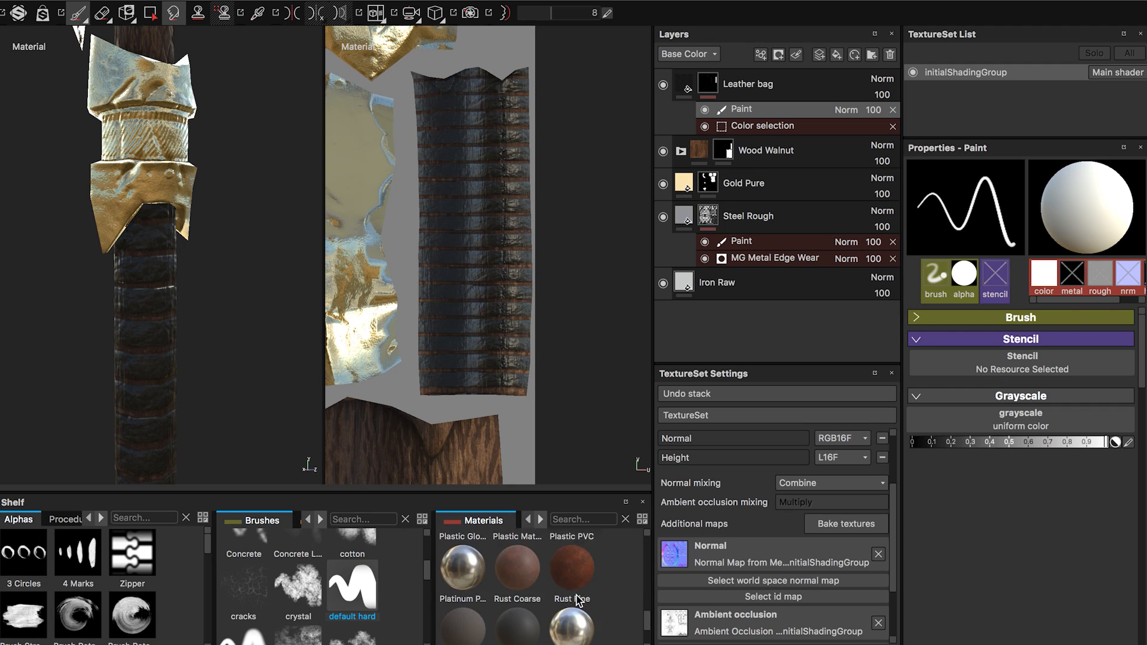
pyautogui.scroll(-2, 576, 601)
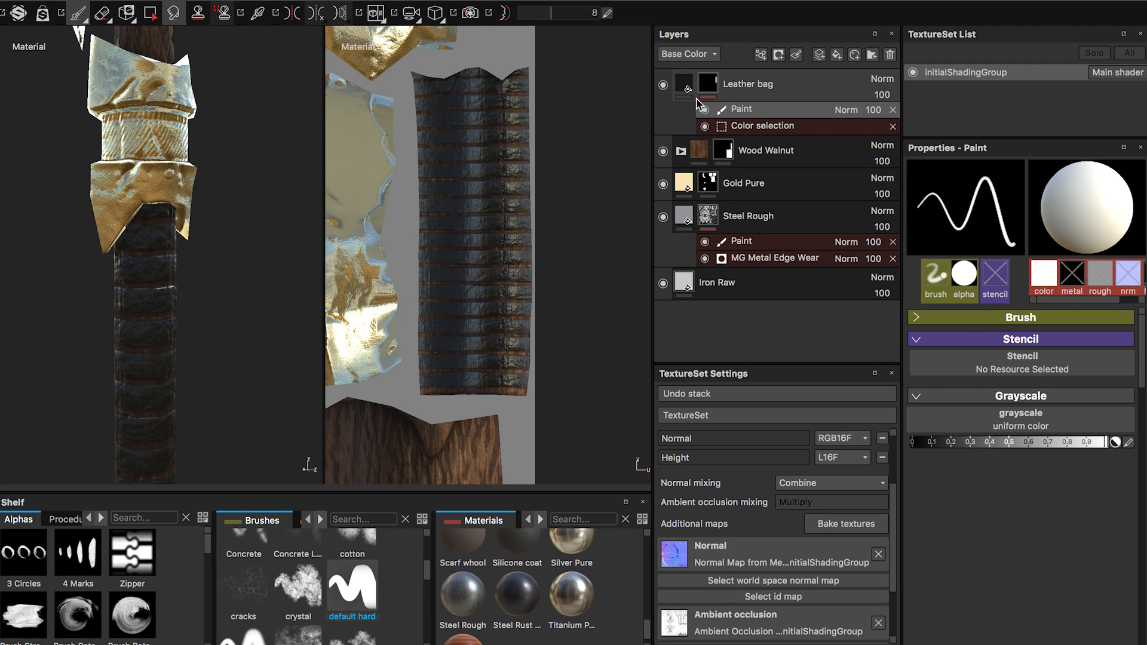
pyautogui.moveTo(515, 596); pyautogui.dragTo(722, 80)
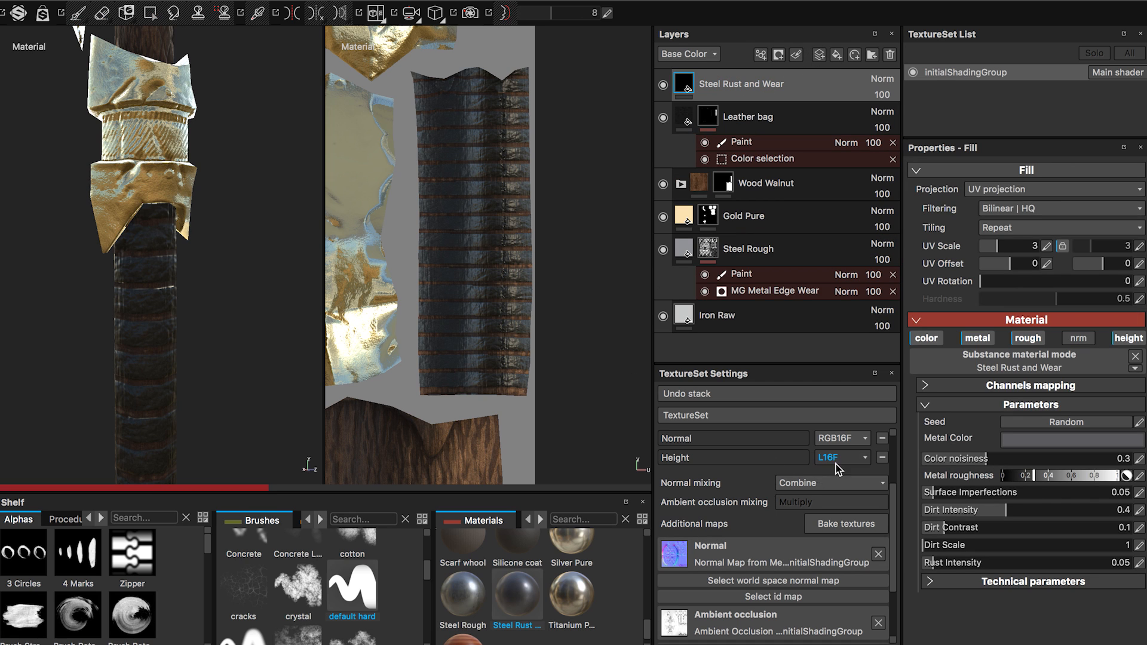
# Set the texture set size to 1024.
pyautogui.scroll(3, 785, 521)
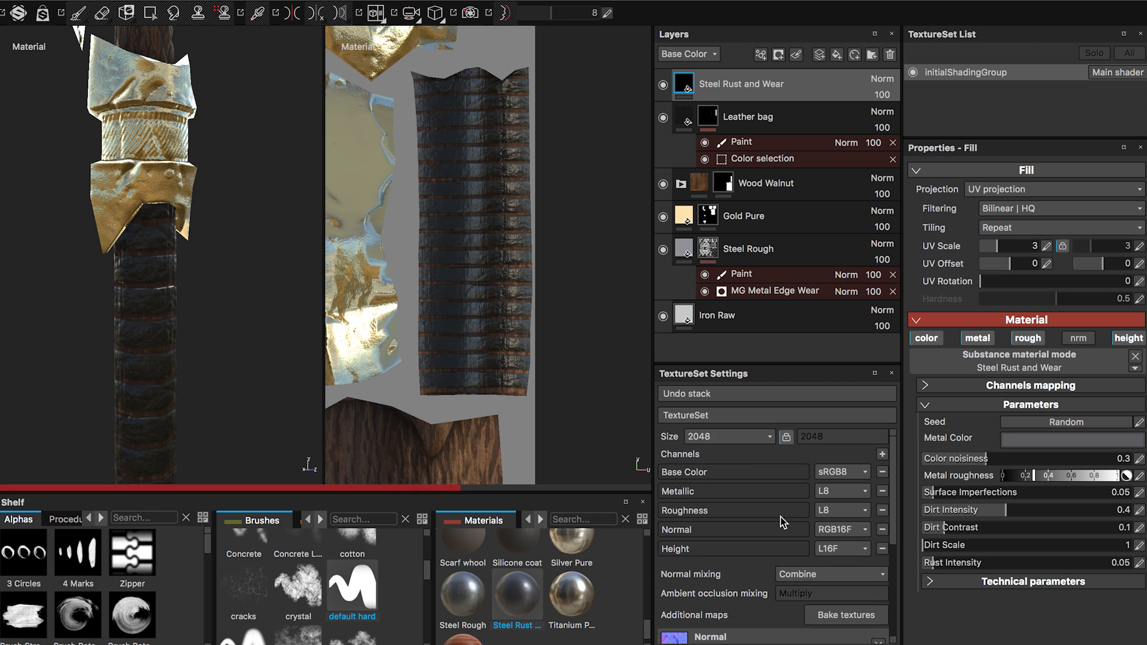
pyautogui.click(732, 437)
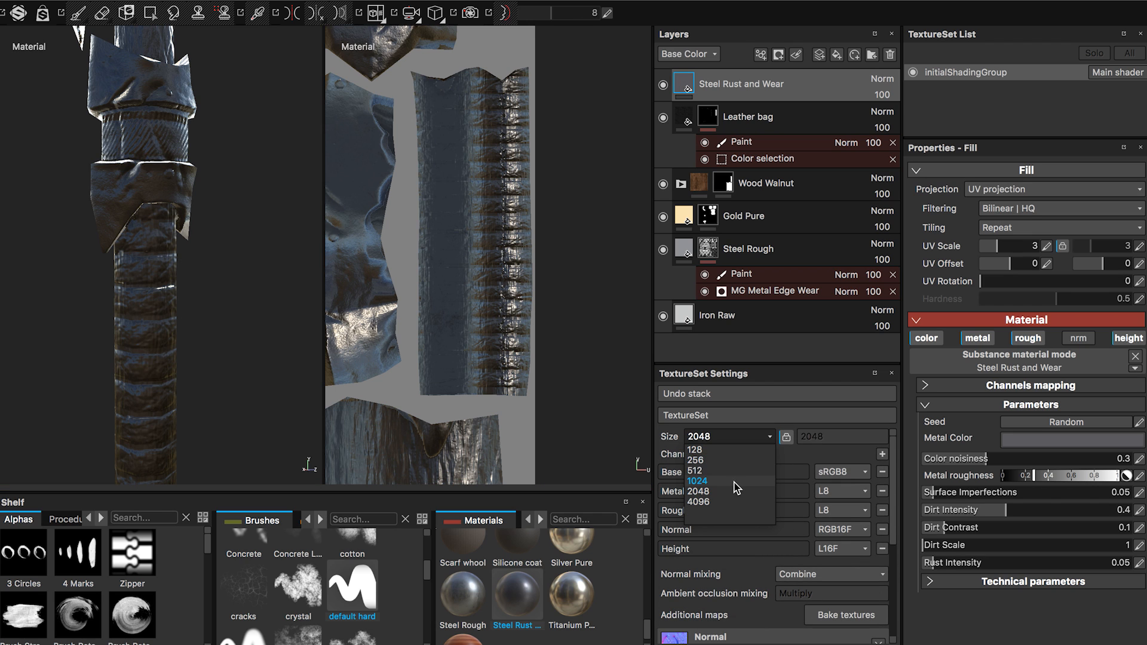
pyautogui.click(730, 481)
# Add a black mask to the Steel Rust and Wear layer.
pyautogui.keyDown('alt'); pyautogui.moveTo(165, 285); pyautogui.dragTo(197, 299); pyautogui.keyUp('alt')
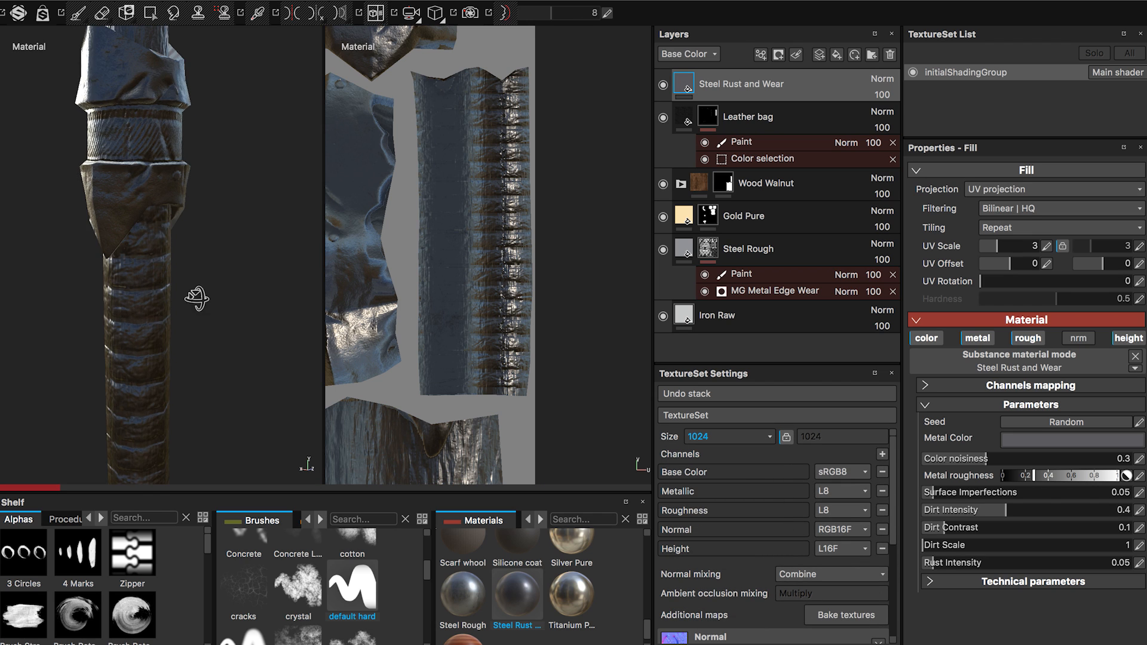
pyautogui.keyDown('alt'); pyautogui.moveTo(196, 285); pyautogui.dragTo(209, 355, button='middle'); pyautogui.keyUp('alt')
pyautogui.keyDown('alt'); pyautogui.moveTo(206, 323); pyautogui.dragTo(165, 297); pyautogui.keyUp('alt')
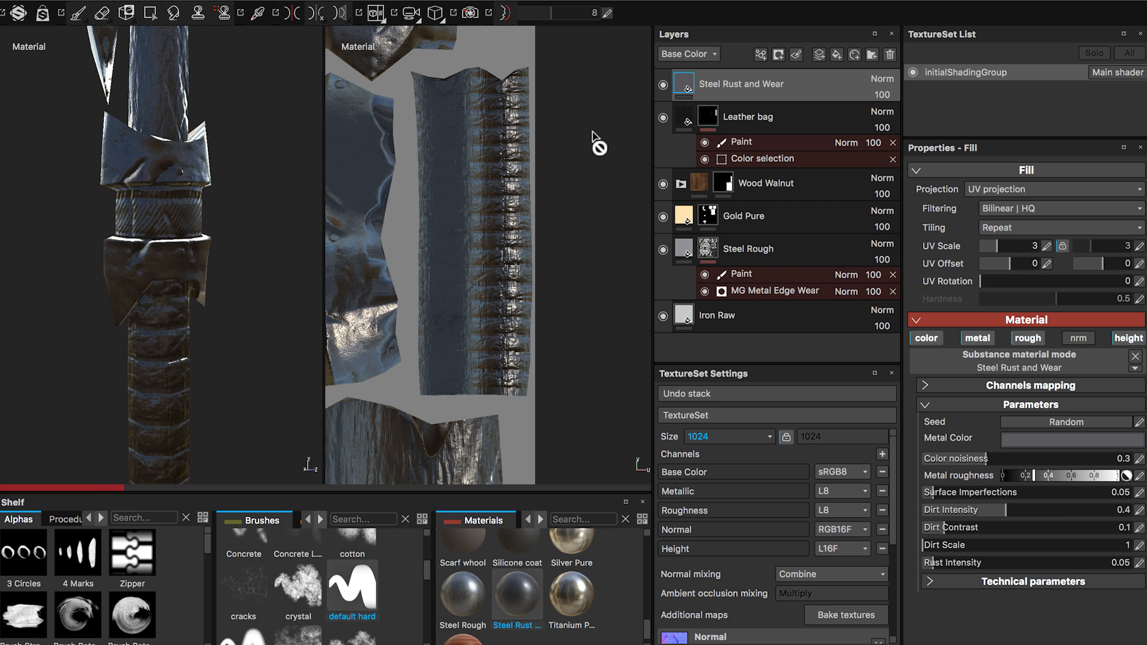
pyautogui.rightClick(751, 84)
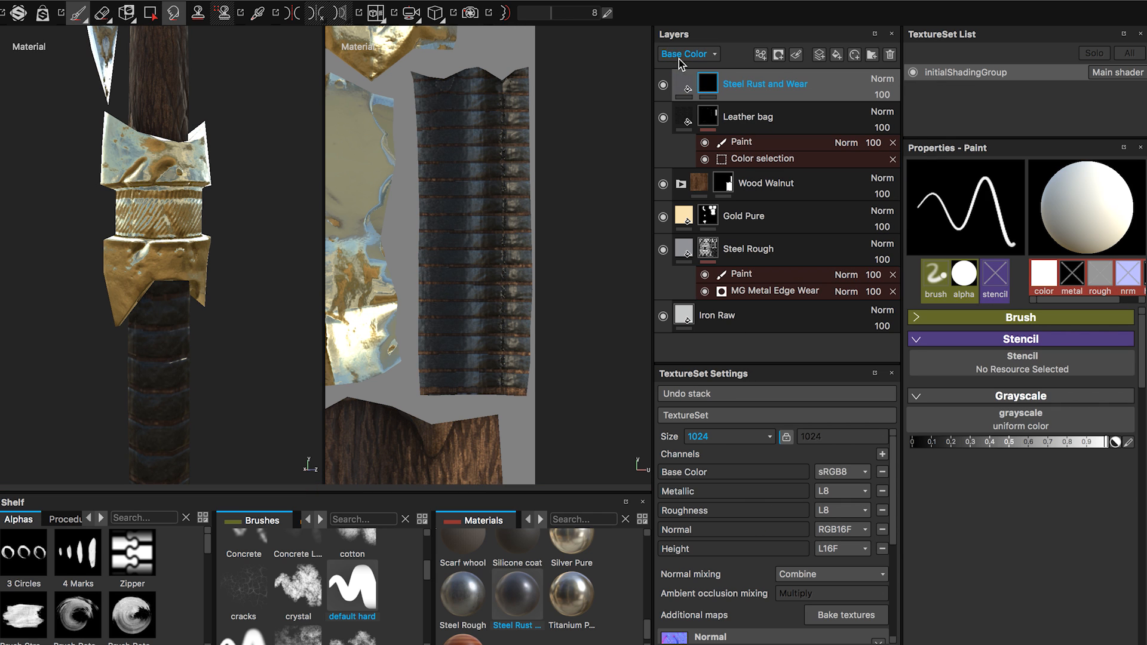
# Choose the Paint tool with the default soft brush for the Steel Rust and Wear mask.
pyautogui.click(79, 20)
pyautogui.moveTo(164, 174)
pyautogui.keyDown('alt'); pyautogui.mouseDown(button='right')
pyautogui.moveTo(213, 321)
pyautogui.moveTo(308, 459)
pyautogui.mouseUp(button='right'); pyautogui.keyUp('alt')
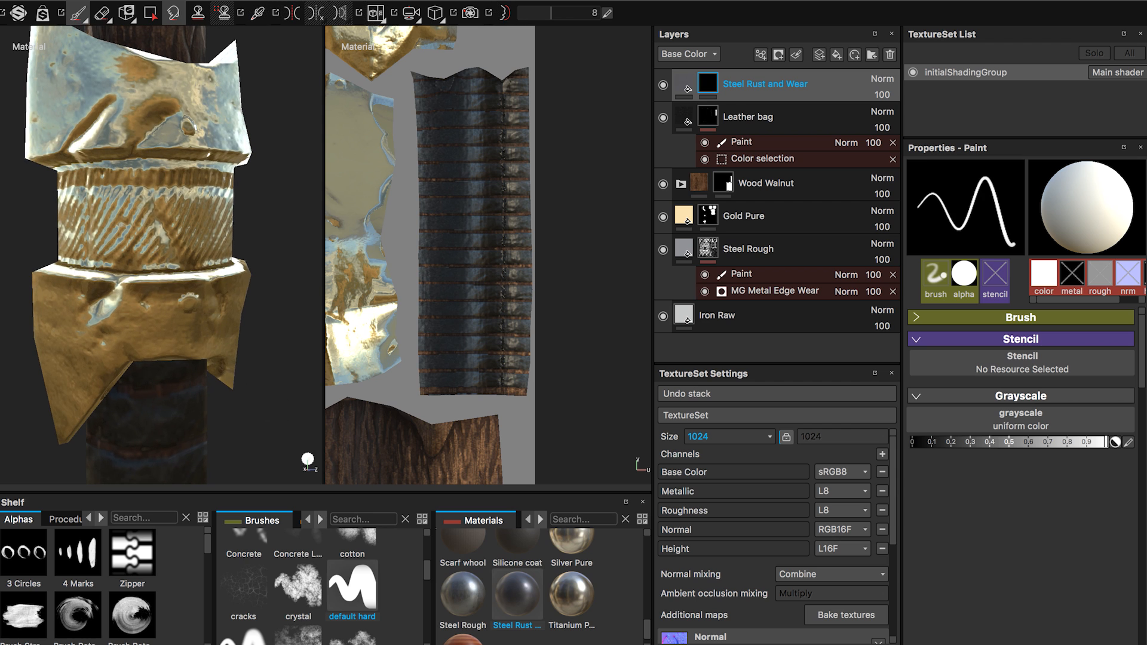
pyautogui.scroll(-2, 293, 597)
pyautogui.click(243, 558)
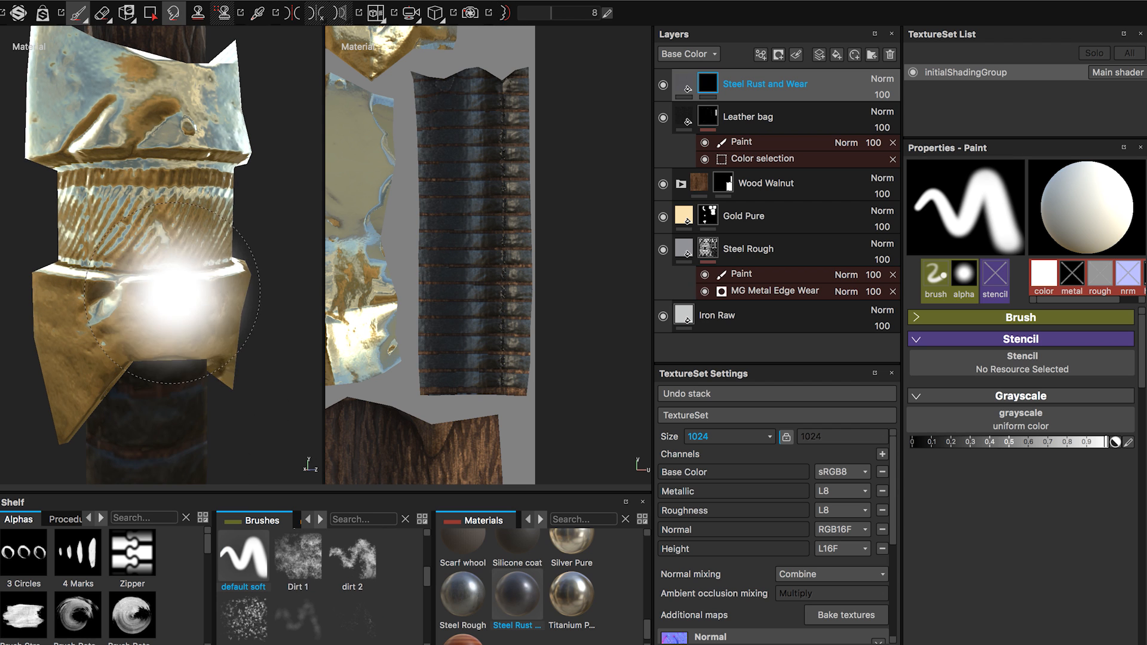
# Shrink the brush to rivet size and paint the rivet on the gold collar's lower band white in the Steel Rust and Wear mask.
pyautogui.keyDown('alt'); pyautogui.moveTo(220, 287); pyautogui.dragTo(222, 346, button='right'); pyautogui.keyUp('alt')
pyautogui.press('[')
pyautogui.press('[')
pyautogui.press('[')
pyautogui.press('[')
pyautogui.press('[')
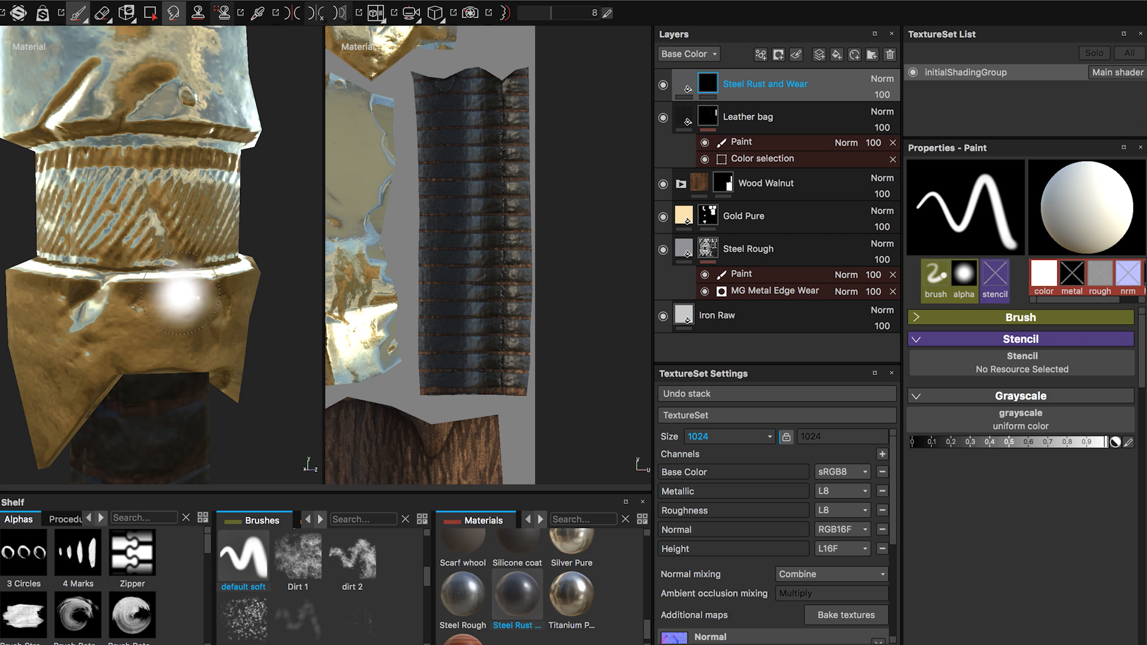
pyautogui.press('[')
pyautogui.press('[')
pyautogui.press('[')
pyautogui.press('[')
pyautogui.press('[')
pyautogui.press('[')
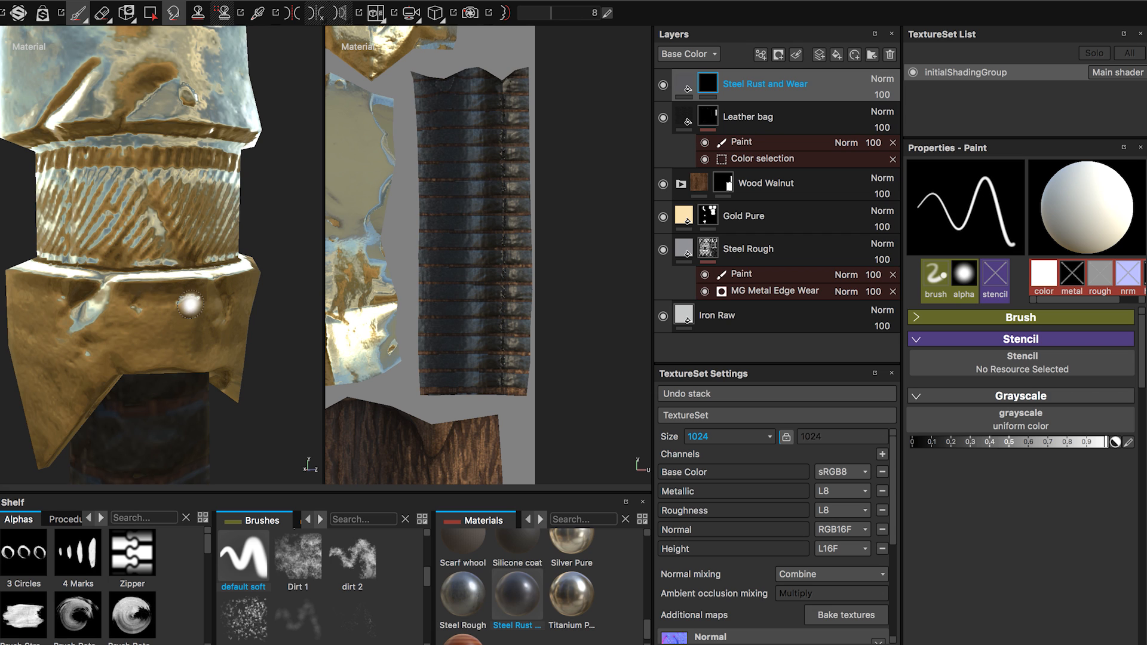
pyautogui.click(189, 308)
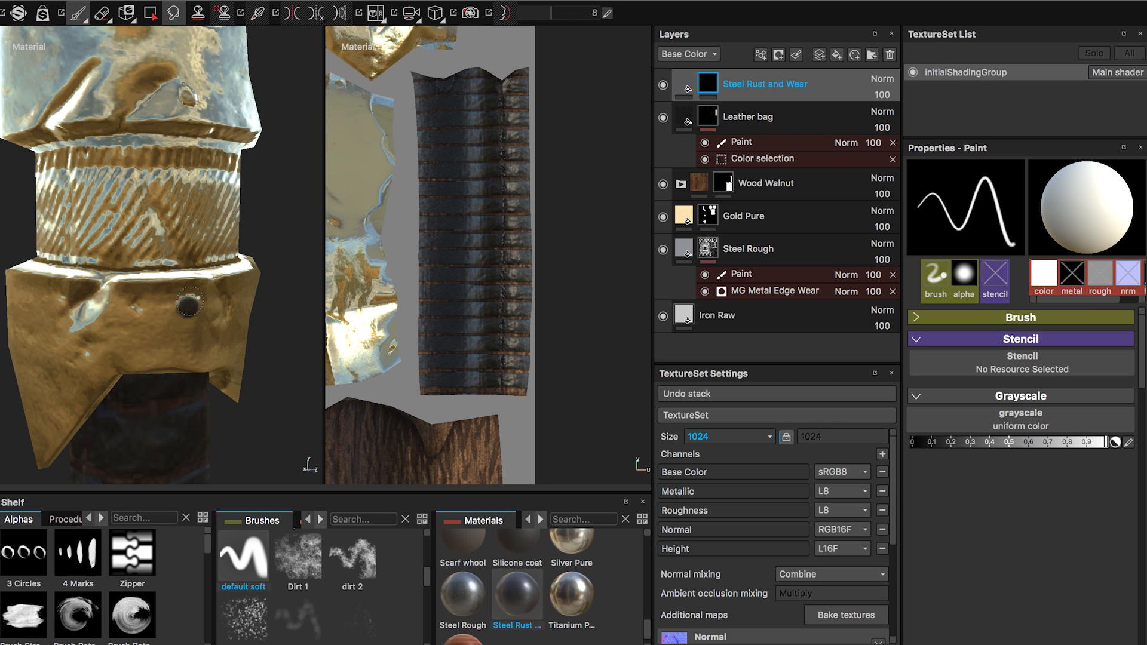
# Paint the remaining rivets around the gold collar's upper and lower bands into the Steel Rust and Wear mask.
pyautogui.keyDown('alt'); pyautogui.moveTo(205, 303); pyautogui.dragTo(187, 220); pyautogui.keyUp('alt')
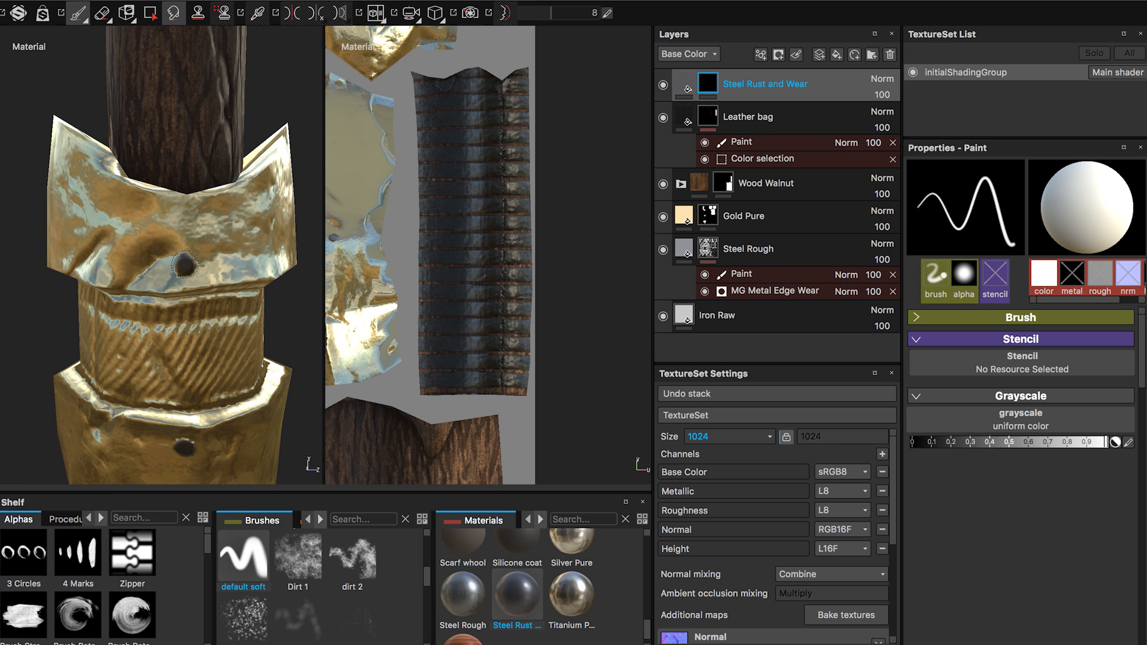
pyautogui.keyDown('alt'); pyautogui.moveTo(186, 263); pyautogui.dragTo(251, 254); pyautogui.keyUp('alt')
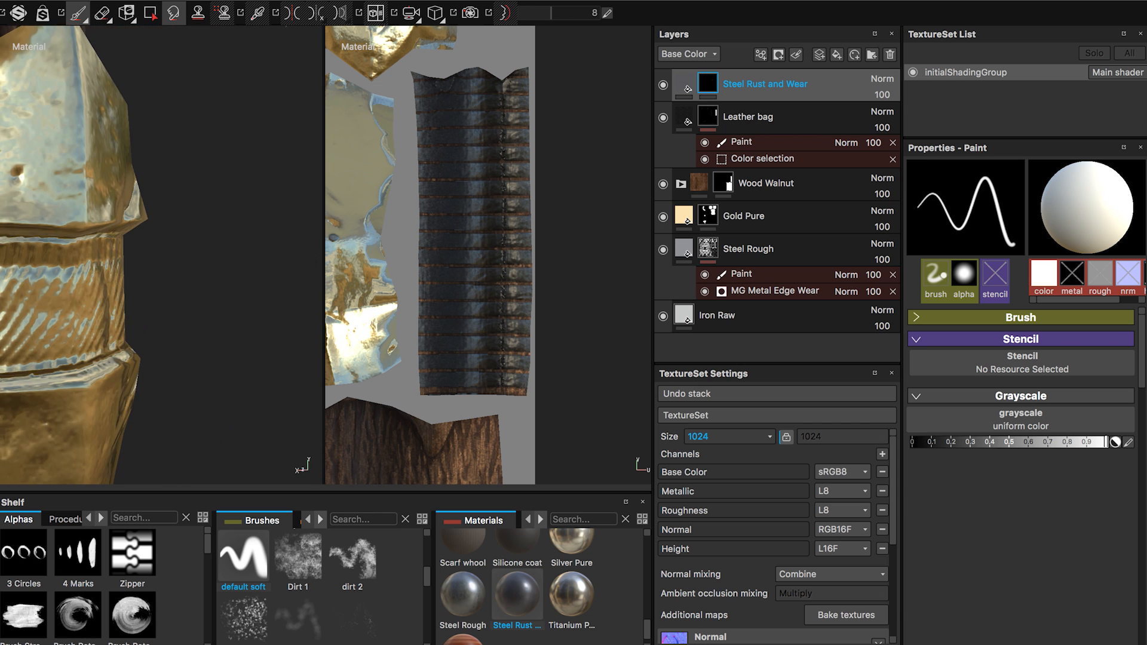
pyautogui.keyDown('alt'); pyautogui.moveTo(95, 293); pyautogui.dragTo(353, 312, button='middle'); pyautogui.keyUp('alt')
pyautogui.moveTo(189, 233)
pyautogui.keyDown('alt'); pyautogui.mouseDown()
pyautogui.moveTo(156, 250)
pyautogui.moveTo(190, 212)
pyautogui.mouseUp(); pyautogui.keyUp('alt')
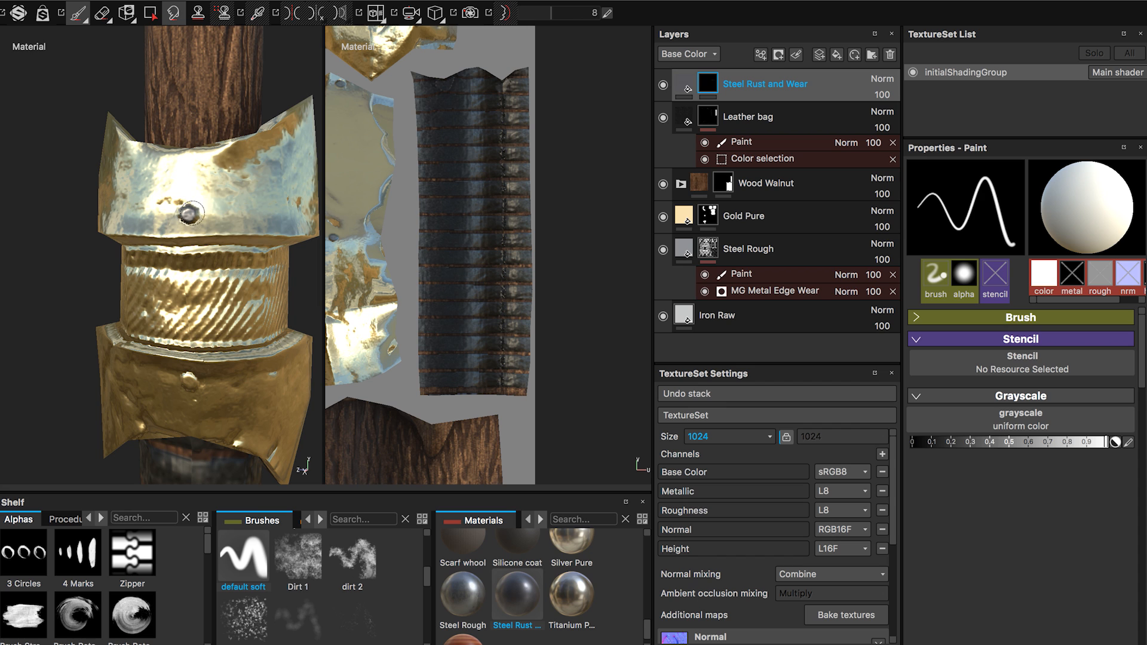
pyautogui.keyDown('alt'); pyautogui.moveTo(180, 365); pyautogui.dragTo(229, 363); pyautogui.keyUp('alt')
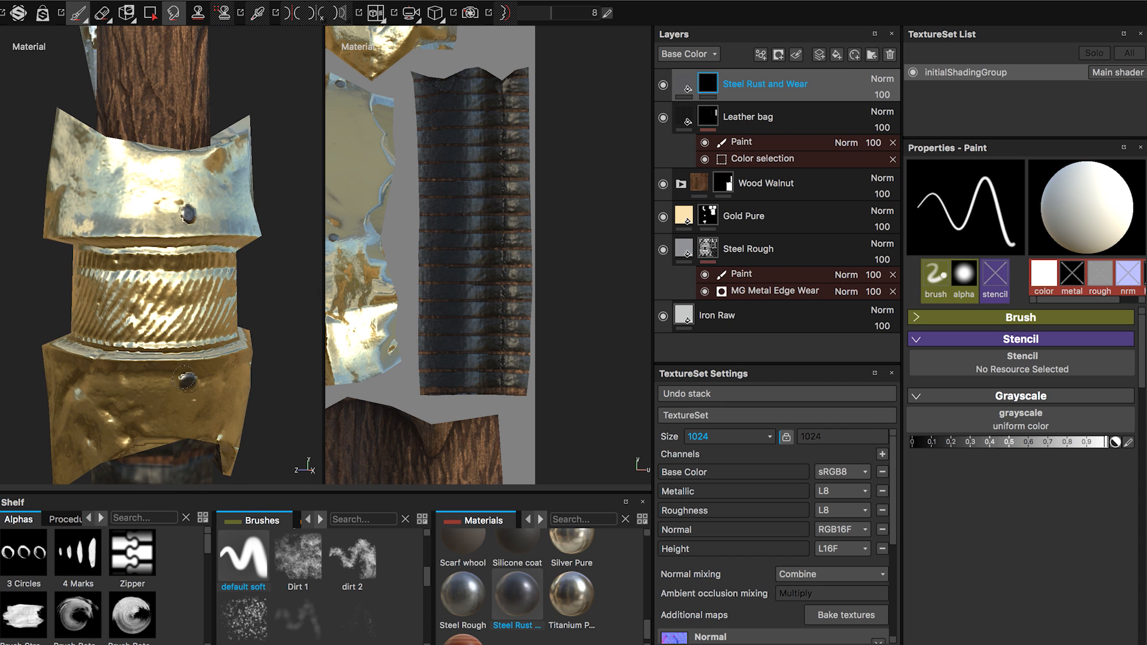
# Paint the rivet on the gold pommel's upper band into the Steel Rust and Wear mask.
pyautogui.keyDown('alt'); pyautogui.moveTo(195, 423); pyautogui.dragTo(189, 455, button='middle'); pyautogui.keyUp('alt')
pyautogui.keyDown('alt'); pyautogui.moveTo(186, 277); pyautogui.dragTo(33, 278, button='right'); pyautogui.keyUp('alt')
pyautogui.keyDown('alt'); pyautogui.moveTo(186, 235); pyautogui.dragTo(184, 113, button='middle'); pyautogui.keyUp('alt')
pyautogui.keyDown('alt'); pyautogui.moveTo(181, 453); pyautogui.dragTo(188, 305, button='middle'); pyautogui.keyUp('alt')
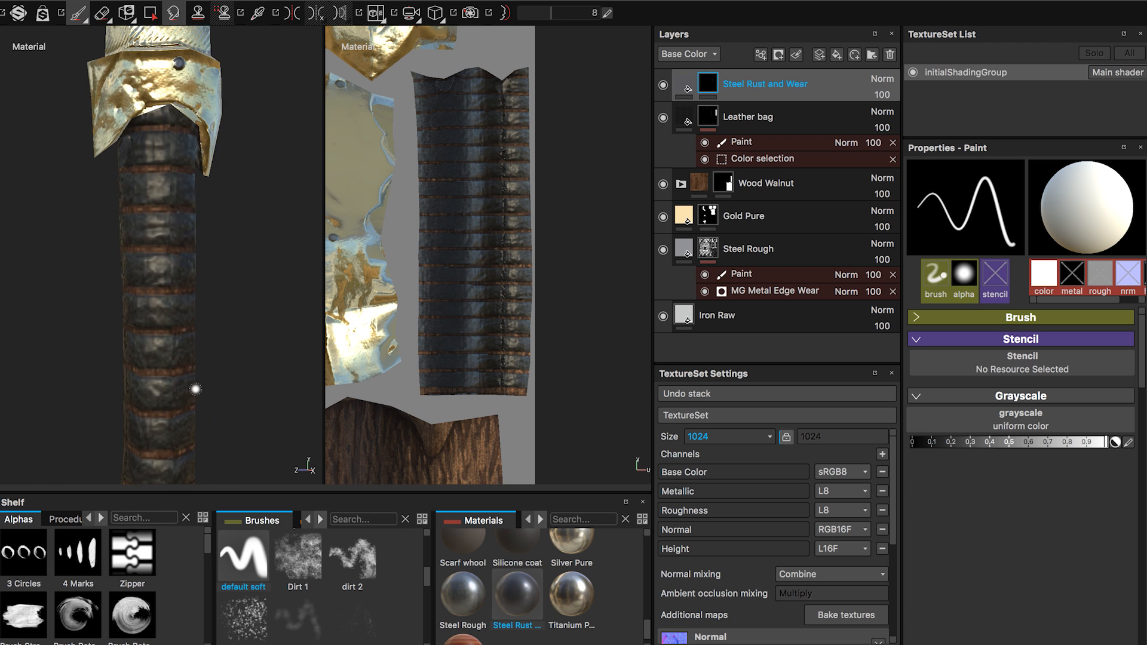
pyautogui.keyDown('alt'); pyautogui.moveTo(195, 388); pyautogui.dragTo(179, 209, button='middle'); pyautogui.keyUp('alt')
pyautogui.keyDown('alt'); pyautogui.moveTo(179, 315); pyautogui.dragTo(173, 227, button='middle'); pyautogui.keyUp('alt')
pyautogui.keyDown('alt'); pyautogui.moveTo(170, 272); pyautogui.dragTo(245, 520, button='right'); pyautogui.keyUp('alt')
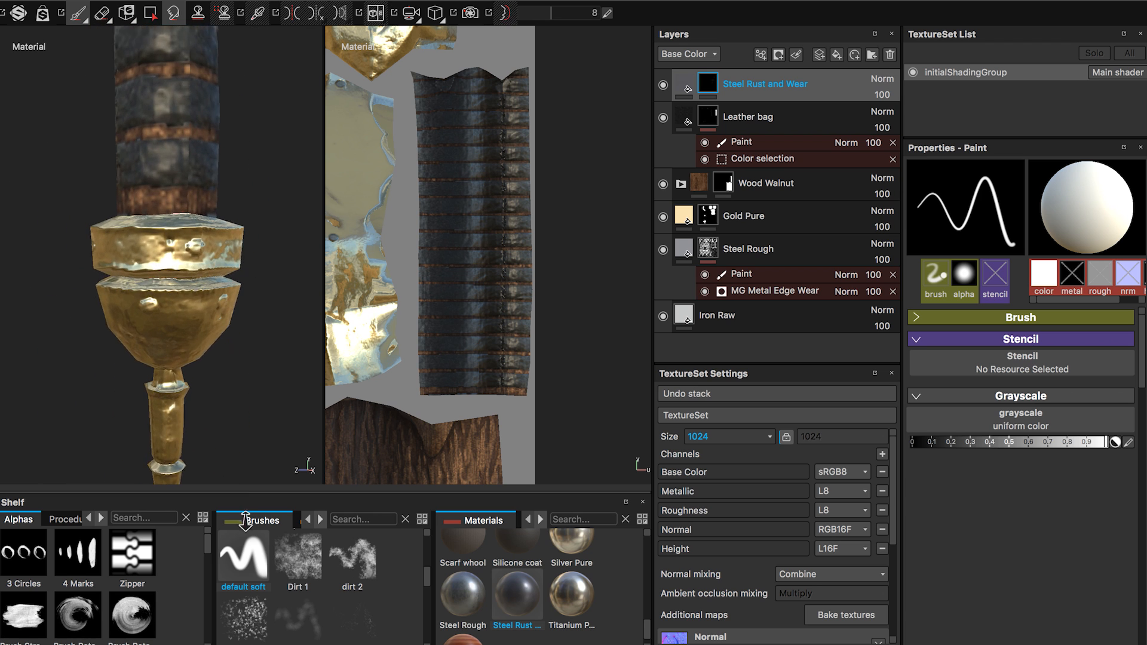
pyautogui.keyDown('alt'); pyautogui.moveTo(224, 328); pyautogui.dragTo(235, 454, button='right'); pyautogui.keyUp('alt')
pyautogui.keyDown('alt'); pyautogui.moveTo(221, 346); pyautogui.dragTo(170, 343); pyautogui.keyUp('alt')
pyautogui.keyDown('alt'); pyautogui.moveTo(167, 323); pyautogui.dragTo(183, 283, button='middle'); pyautogui.keyUp('alt')
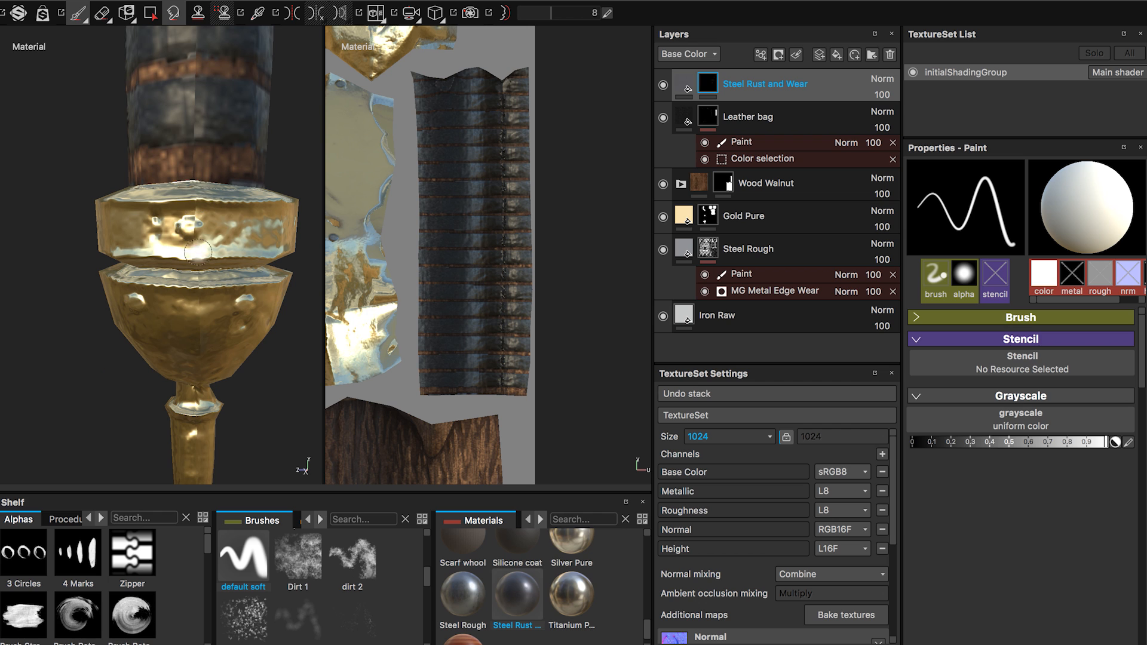
pyautogui.keyDown('alt'); pyautogui.moveTo(195, 263); pyautogui.dragTo(190, 230); pyautogui.keyUp('alt')
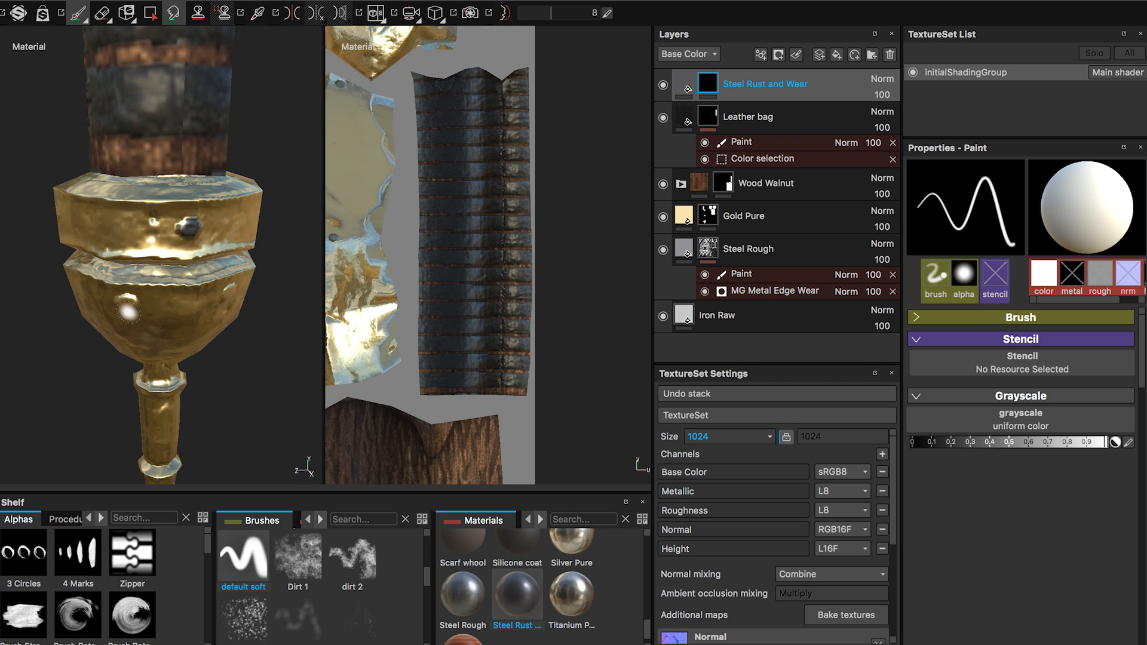
# Paint the rivets on the bowl-shaped part of the gold pommel into the Steel Rust and Wear mask.
pyautogui.keyDown('alt'); pyautogui.moveTo(127, 303); pyautogui.dragTo(5, 209); pyautogui.keyUp('alt')
pyautogui.keyDown('alt'); pyautogui.moveTo(4, 209); pyautogui.dragTo(2, 144, button='right'); pyautogui.keyUp('alt')
pyautogui.keyDown('alt'); pyautogui.moveTo(36, 96); pyautogui.dragTo(36, 269, button='middle'); pyautogui.keyUp('alt')
pyautogui.keyDown('alt'); pyautogui.moveTo(36, 268); pyautogui.dragTo(118, 279, button='right'); pyautogui.keyUp('alt')
pyautogui.moveTo(118, 279)
pyautogui.keyDown('alt'); pyautogui.mouseDown()
pyautogui.moveTo(29, 253)
pyautogui.moveTo(108, 299)
pyautogui.mouseUp(); pyautogui.keyUp('alt')
pyautogui.keyDown('alt'); pyautogui.moveTo(107, 299); pyautogui.dragTo(173, 454, button='middle'); pyautogui.keyUp('alt')
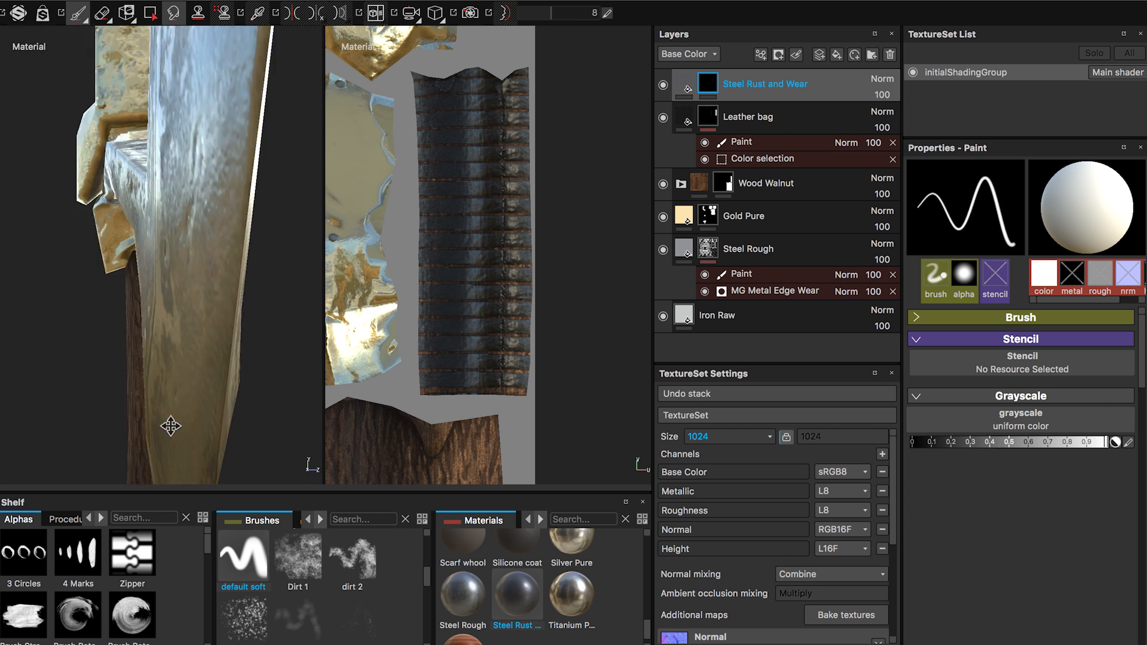
# Paint the rivets along the first axe blade into the Steel Rust and Wear mask.
pyautogui.press('f')
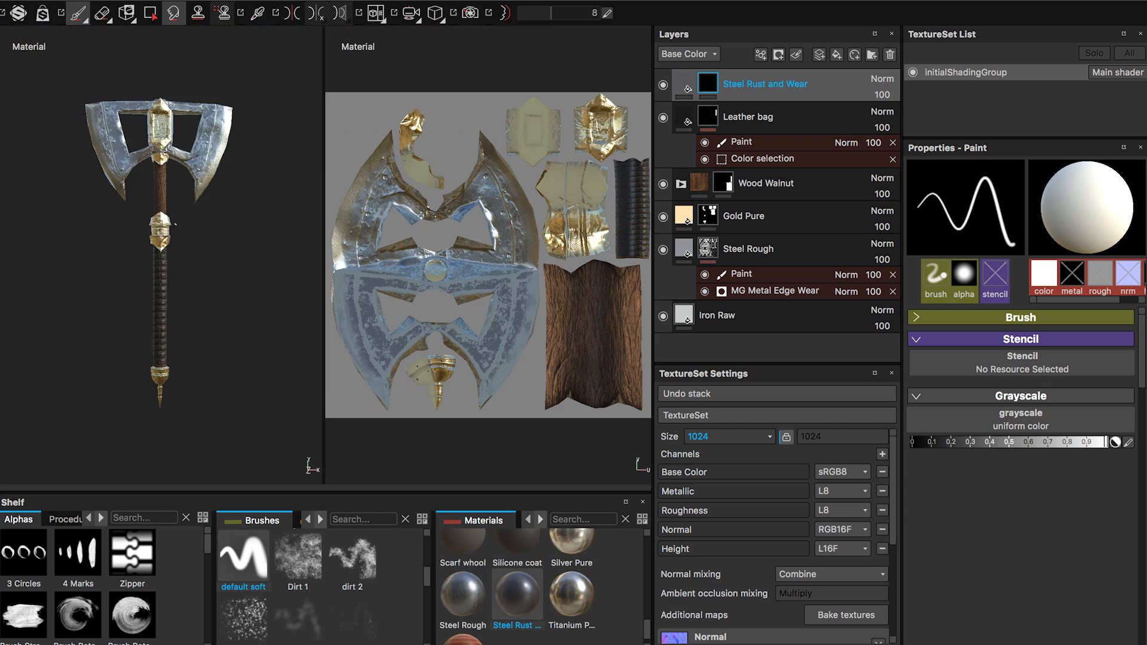
pyautogui.keyDown('alt'); pyautogui.moveTo(143, 197); pyautogui.dragTo(167, 286, button='middle'); pyautogui.keyUp('alt')
pyautogui.keyDown('alt'); pyautogui.moveTo(90, 239); pyautogui.dragTo(179, 239, button='right'); pyautogui.keyUp('alt')
pyautogui.keyDown('alt'); pyautogui.moveTo(7, 188); pyautogui.dragTo(89, 265, button='middle'); pyautogui.keyUp('alt')
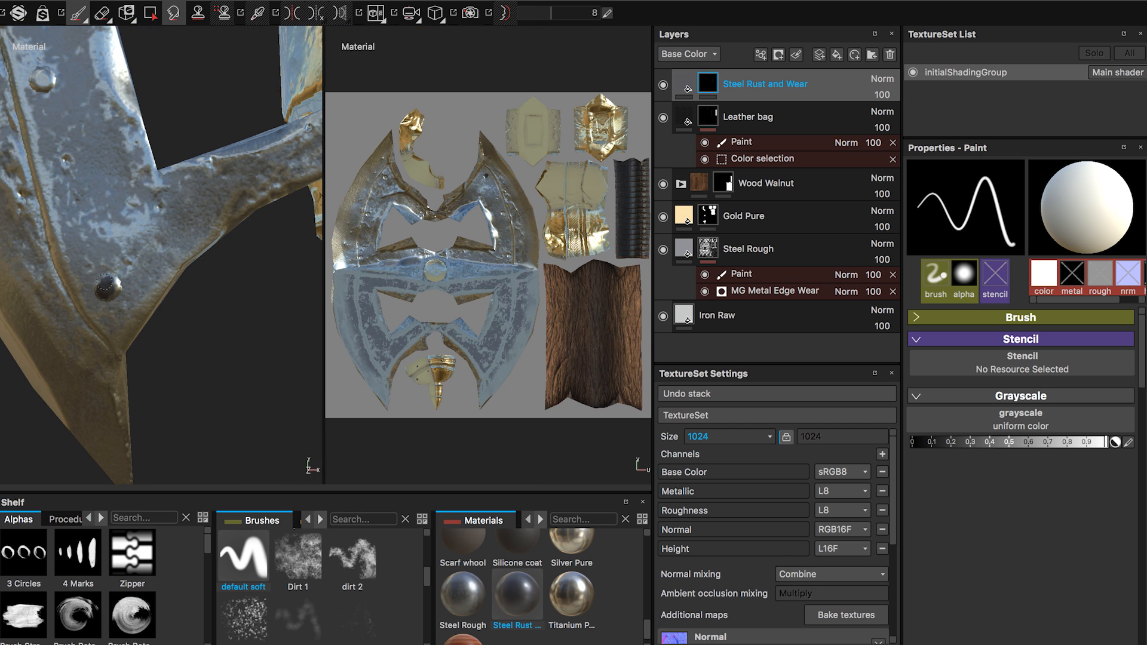
pyautogui.moveTo(114, 280)
pyautogui.keyDown('alt'); pyautogui.mouseDown()
pyautogui.moveTo(162, 317)
pyautogui.moveTo(154, 286)
pyautogui.moveTo(125, 267)
pyautogui.mouseUp(); pyautogui.keyUp('alt')
pyautogui.keyDown('alt'); pyautogui.moveTo(285, 264); pyautogui.dragTo(239, 281); pyautogui.keyUp('alt')
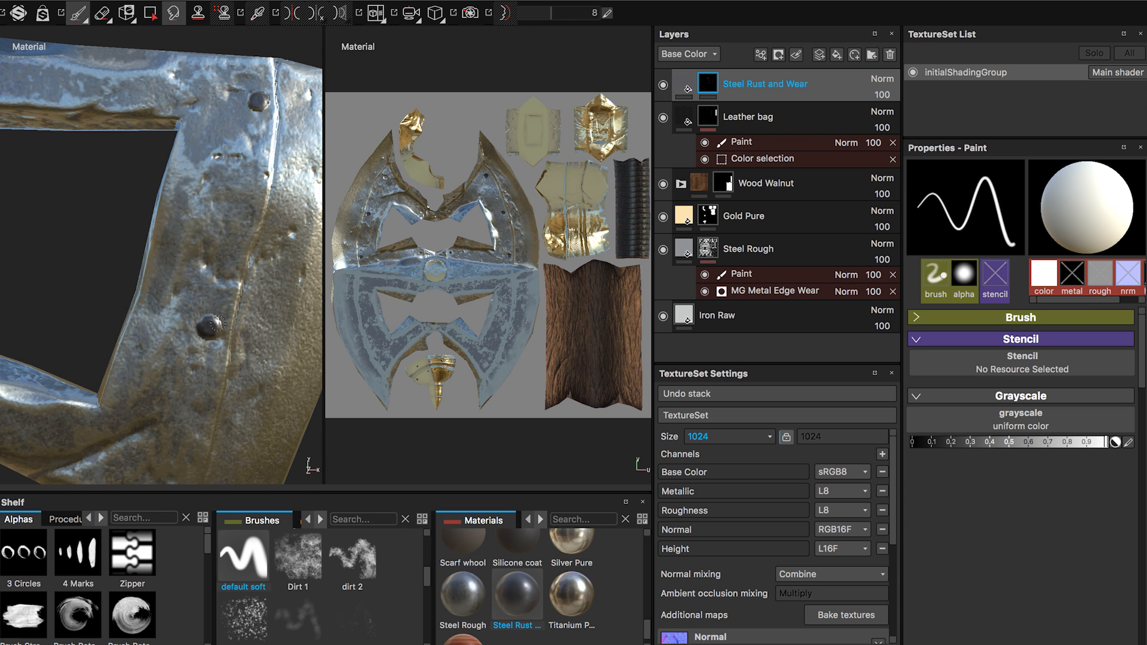
# Paint the remaining rivets on the axe blades into the Steel Rust and Wear mask.
pyautogui.moveTo(212, 329)
pyautogui.keyDown('alt'); pyautogui.mouseDown()
pyautogui.moveTo(190, 315)
pyautogui.moveTo(225, 312)
pyautogui.mouseUp(); pyautogui.keyUp('alt')
pyautogui.moveTo(141, 321)
pyautogui.keyDown('alt'); pyautogui.mouseDown()
pyautogui.moveTo(143, 295)
pyautogui.moveTo(187, 299)
pyautogui.mouseUp(); pyautogui.keyUp('alt')
pyautogui.press('x')
pyautogui.press('x')
pyautogui.keyDown('alt'); pyautogui.moveTo(186, 299); pyautogui.dragTo(189, 277, button='right'); pyautogui.keyUp('alt')
pyautogui.moveTo(148, 214)
pyautogui.mouseDown()
pyautogui.moveTo(227, 268)
pyautogui.moveTo(199, 225)
pyautogui.moveTo(226, 240)
pyautogui.moveTo(96, 231)
pyautogui.moveTo(43, 196)
pyautogui.moveTo(192, 328)
pyautogui.moveTo(173, 273)
pyautogui.moveTo(126, 325)
pyautogui.moveTo(135, 331)
pyautogui.mouseUp()
pyautogui.click(173, 272)
pyautogui.keyDown('alt'); pyautogui.moveTo(185, 219); pyautogui.dragTo(227, 227); pyautogui.keyUp('alt')
pyautogui.click(191, 262)
pyautogui.click(172, 323)
pyautogui.keyDown('alt'); pyautogui.moveTo(227, 227); pyautogui.dragTo(271, 19, button='middle'); pyautogui.keyUp('alt')
pyautogui.keyDown('alt'); pyautogui.moveTo(214, 267); pyautogui.dragTo(232, 186, button='middle'); pyautogui.keyUp('alt')
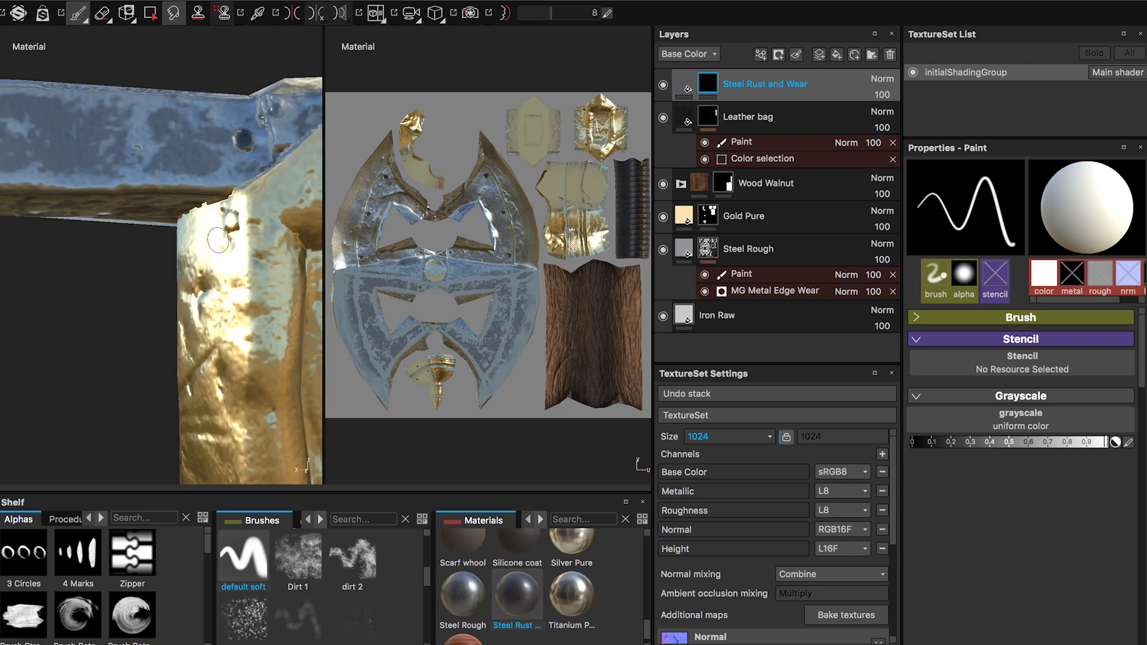
# Paint the small rivets at the corners of the axe head's gold centerpiece into the Steel Rust and Wear mask.
pyautogui.keyDown('alt'); pyautogui.moveTo(232, 185); pyautogui.dragTo(227, 220); pyautogui.keyUp('alt')
pyautogui.click(236, 222)
pyautogui.keyDown('alt'); pyautogui.moveTo(224, 352); pyautogui.dragTo(207, 154, button='middle'); pyautogui.keyUp('alt')
pyautogui.keyDown('alt'); pyautogui.moveTo(207, 153); pyautogui.dragTo(209, 179); pyautogui.keyUp('alt')
pyautogui.click(236, 329)
pyautogui.keyDown('alt'); pyautogui.moveTo(236, 329); pyautogui.dragTo(226, 216, button='middle'); pyautogui.keyUp('alt')
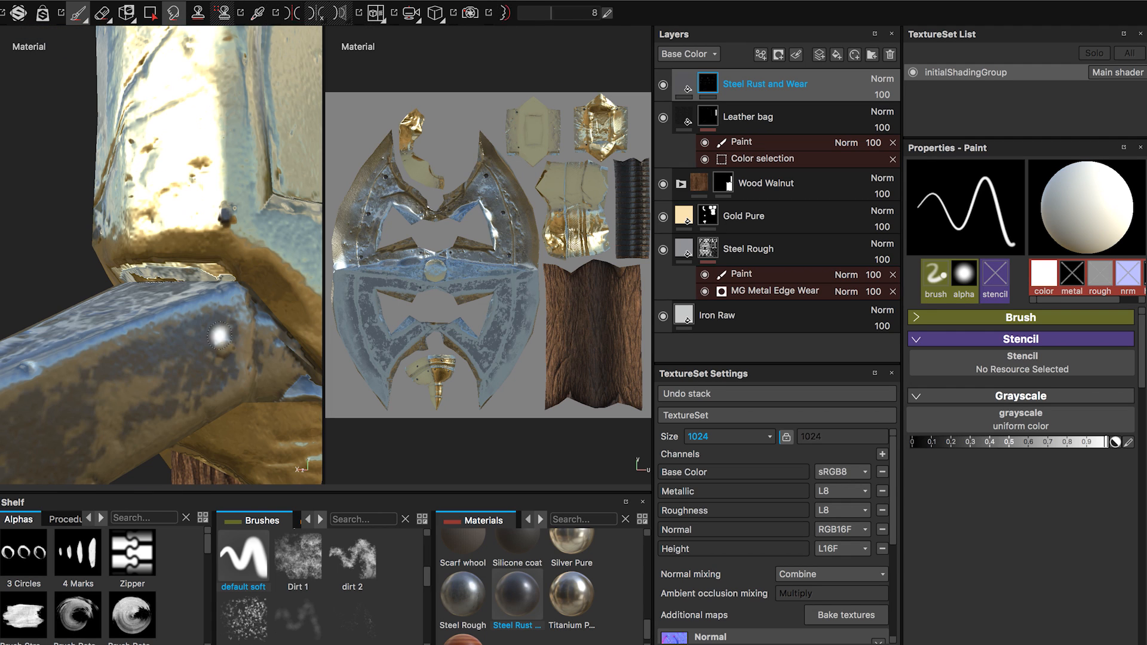
pyautogui.click(224, 346)
pyautogui.keyDown('alt'); pyautogui.moveTo(119, 274); pyautogui.dragTo(23, 381, button='right'); pyautogui.keyUp('alt')
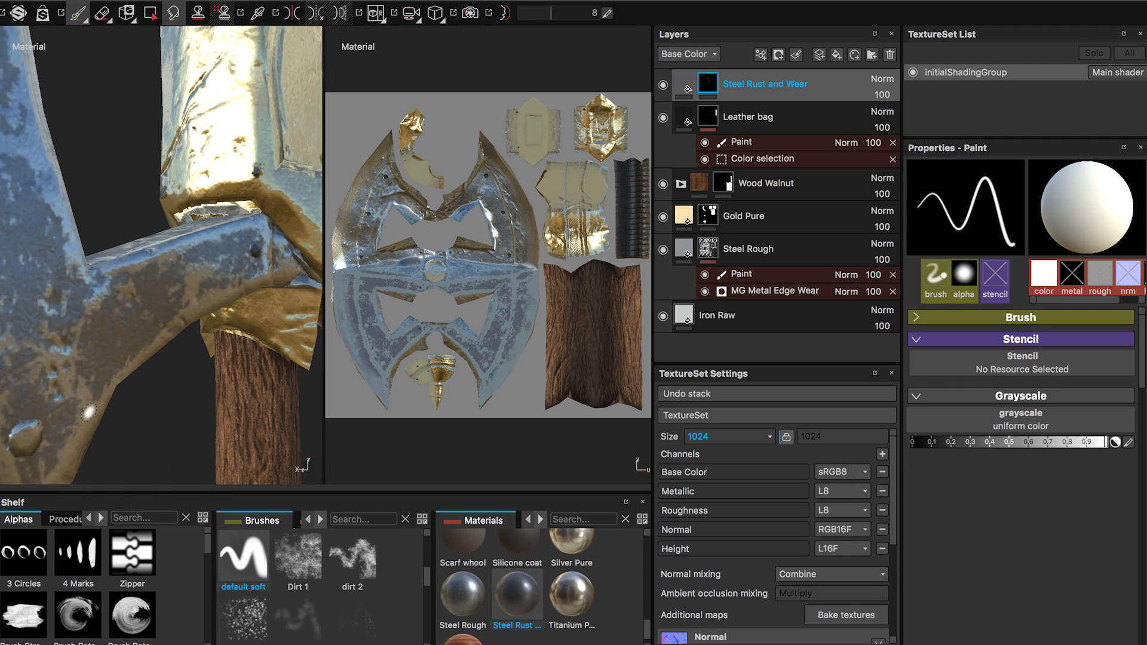
pyautogui.keyDown('alt'); pyautogui.moveTo(24, 381); pyautogui.dragTo(77, 311, button='middle'); pyautogui.keyUp('alt')
pyautogui.moveTo(114, 351)
pyautogui.keyDown('alt'); pyautogui.mouseDown()
pyautogui.moveTo(166, 279)
pyautogui.moveTo(158, 206)
pyautogui.moveTo(138, 274)
pyautogui.moveTo(153, 361)
pyautogui.moveTo(180, 242)
pyautogui.moveTo(225, 292)
pyautogui.mouseUp(); pyautogui.keyUp('alt')
# Examine the gold centerpiece, handle and whole axe from several angles to check the painted rivets.
pyautogui.press('f')
pyautogui.keyDown('alt'); pyautogui.moveTo(218, 292); pyautogui.dragTo(189, 307, button='right'); pyautogui.keyUp('alt')
pyautogui.keyDown('alt'); pyautogui.moveTo(187, 308); pyautogui.dragTo(177, 151); pyautogui.keyUp('alt')
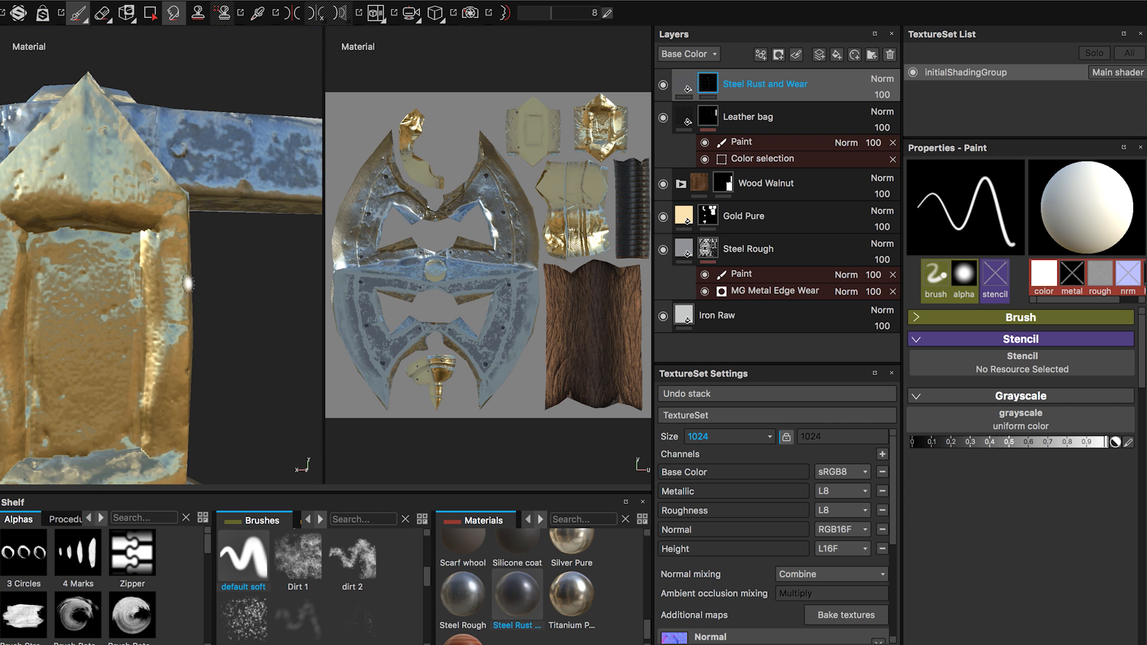
pyautogui.keyDown('alt'); pyautogui.moveTo(176, 145); pyautogui.dragTo(103, 363, button='right'); pyautogui.keyUp('alt')
pyautogui.keyDown('alt'); pyautogui.moveTo(102, 363); pyautogui.dragTo(145, 384); pyautogui.keyUp('alt')
pyautogui.keyDown('alt'); pyautogui.moveTo(146, 384); pyautogui.dragTo(181, 291, button='middle'); pyautogui.keyUp('alt')
pyautogui.keyDown('alt'); pyautogui.moveTo(181, 290); pyautogui.dragTo(107, 253); pyautogui.keyUp('alt')
pyautogui.keyDown('alt'); pyautogui.moveTo(108, 253); pyautogui.dragTo(227, 295, button='right'); pyautogui.keyUp('alt')
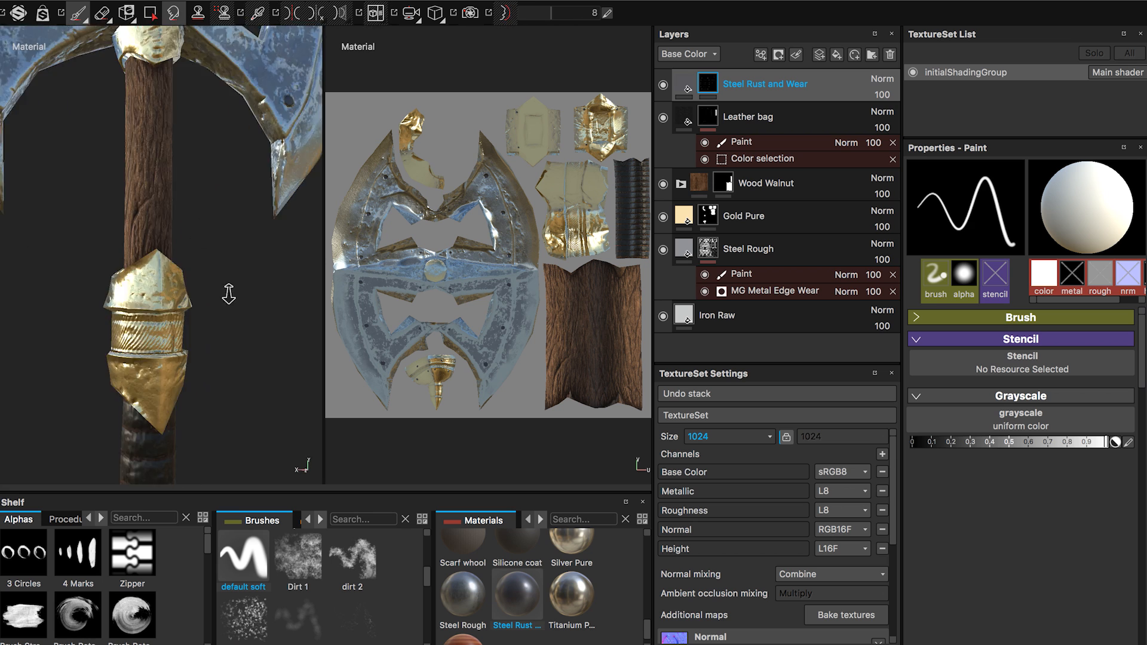
pyautogui.keyDown('alt'); pyautogui.moveTo(228, 294); pyautogui.dragTo(155, 340); pyautogui.keyUp('alt')
pyautogui.keyDown('alt'); pyautogui.moveTo(156, 340); pyautogui.dragTo(119, 358, button='right'); pyautogui.keyUp('alt')
pyautogui.keyDown('alt'); pyautogui.moveTo(119, 358); pyautogui.dragTo(215, 311); pyautogui.keyUp('alt')
# Add a new layer above Steel Rust and Wear and give its content a fill effect.
pyautogui.click(819, 54)
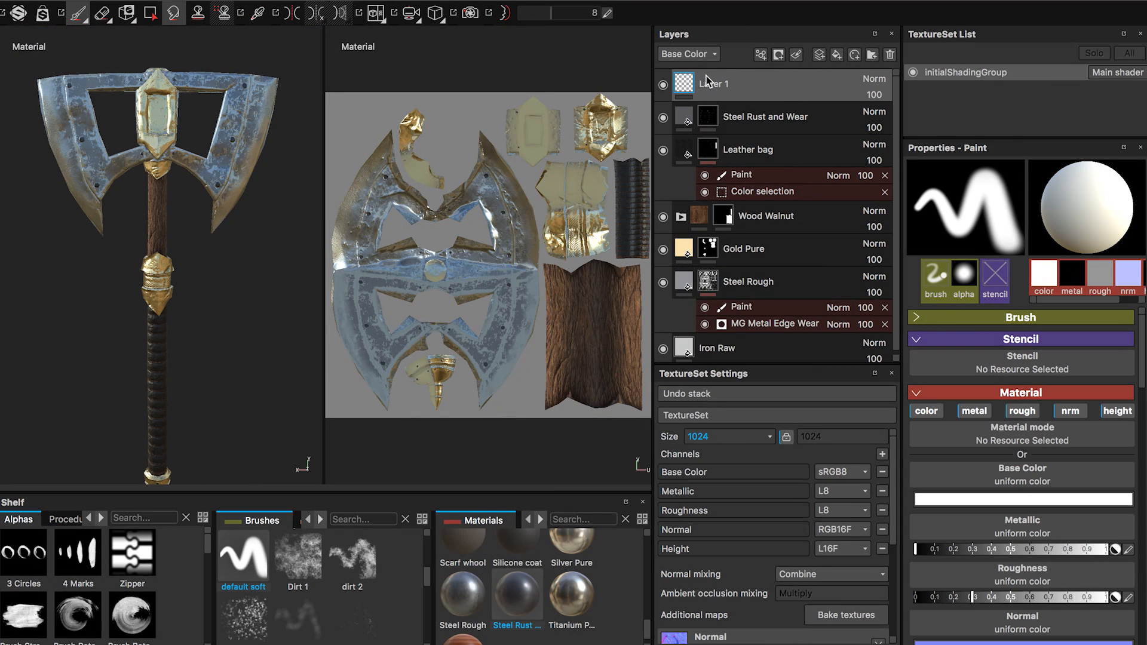
pyautogui.rightClick(683, 85)
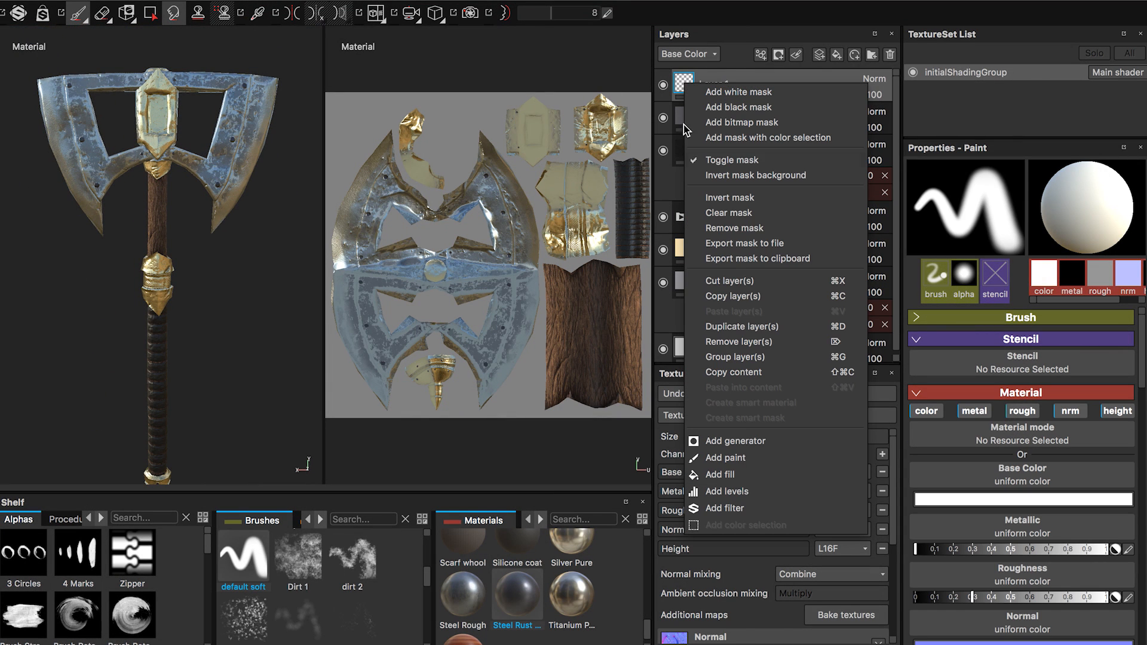
pyautogui.click(776, 472)
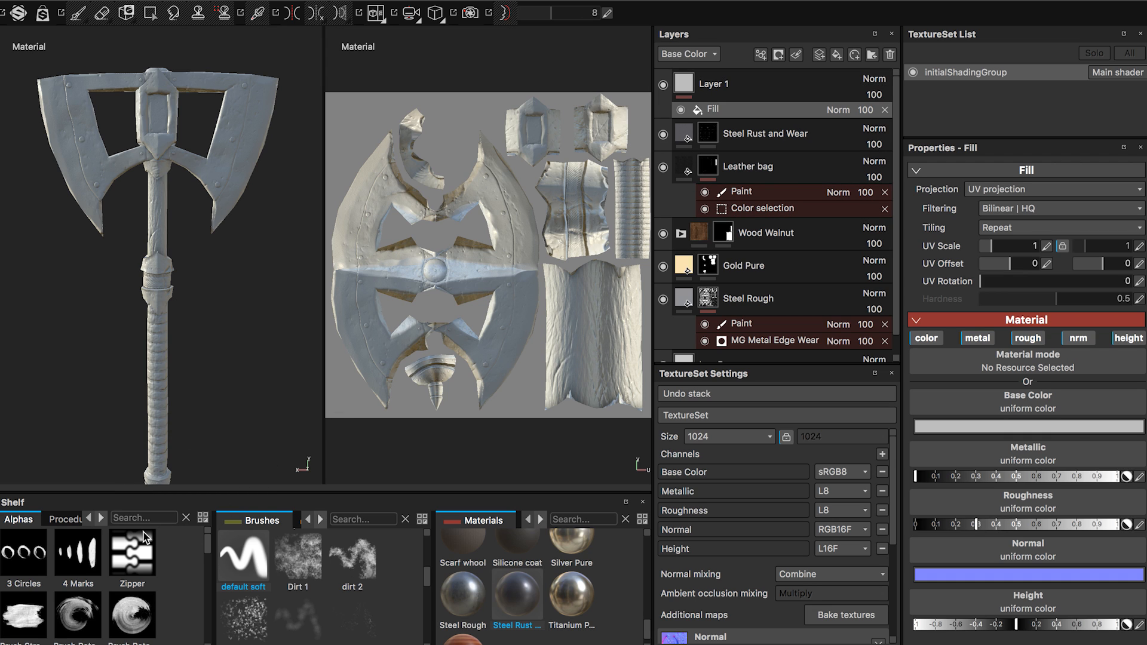
# Search the procedurals for dirt and assign Grunge Scratches Dirty to the fill's base color.
pyautogui.click(86, 519)
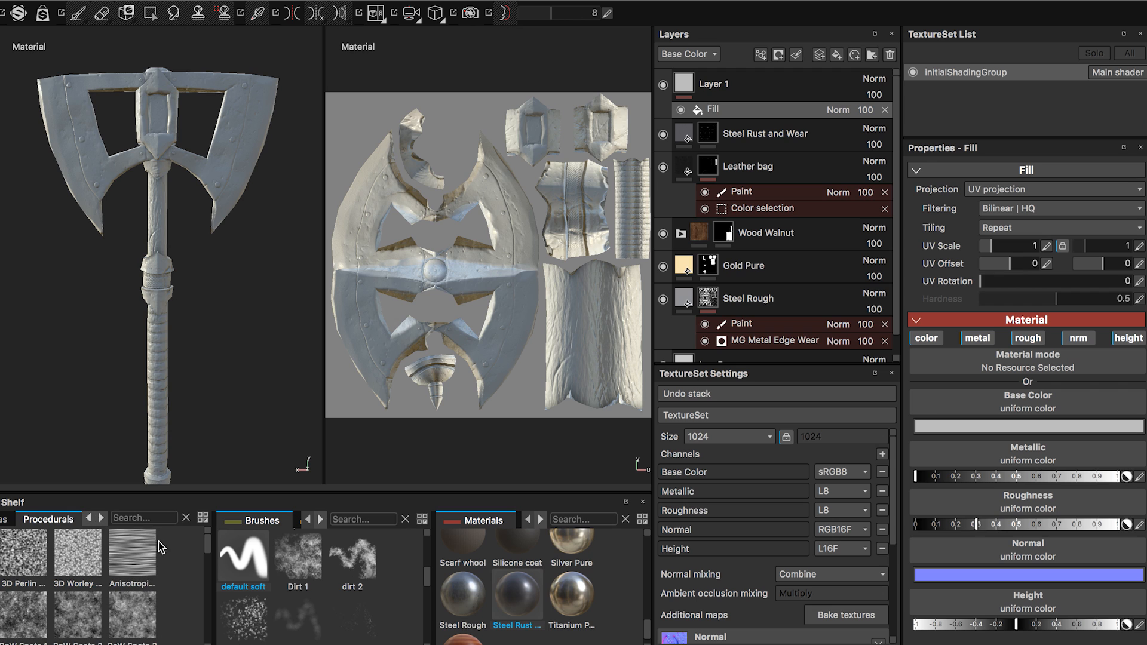
pyautogui.scroll(-3, 155, 574)
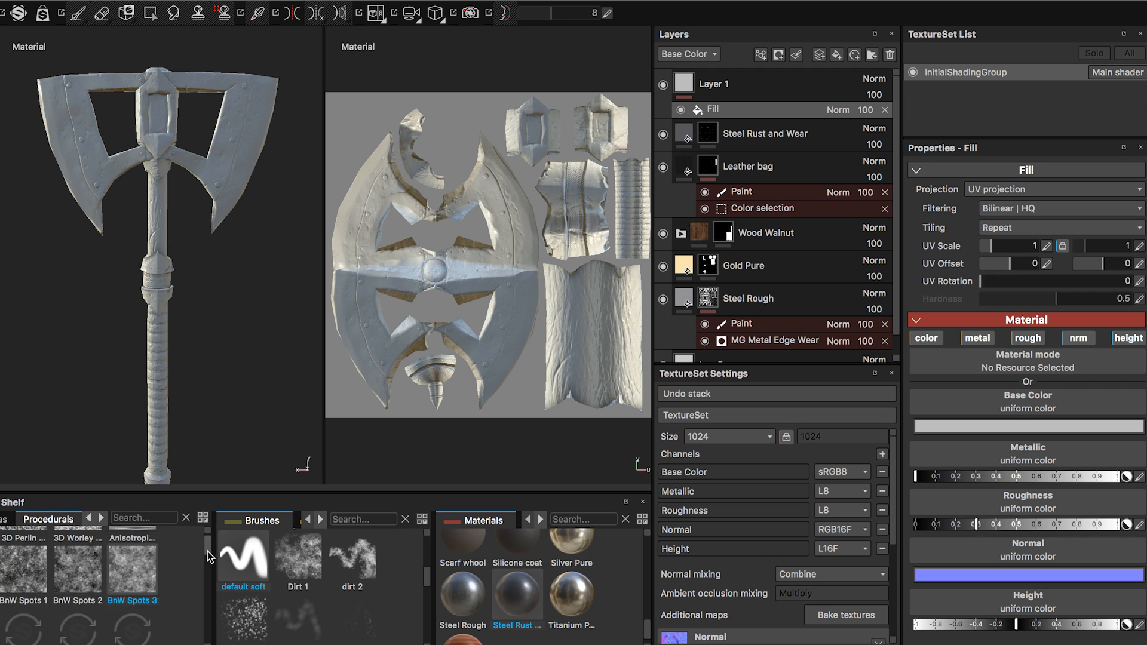
pyautogui.click(150, 517)
pyautogui.write('dit')
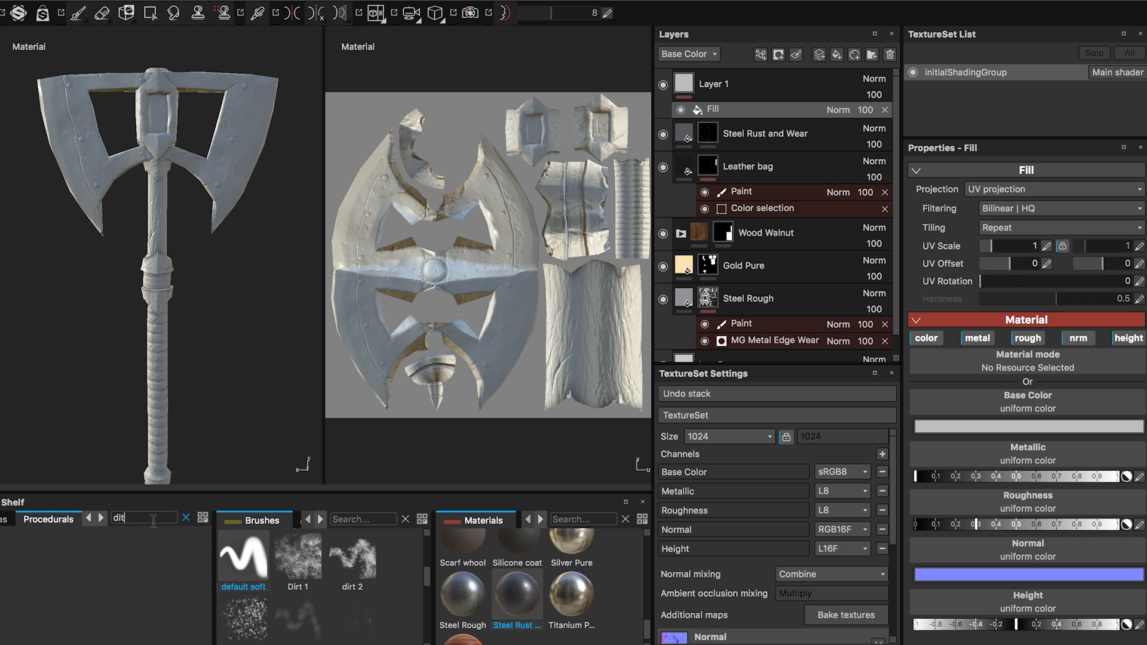
pyautogui.press('BackSpace')
pyautogui.write('r')
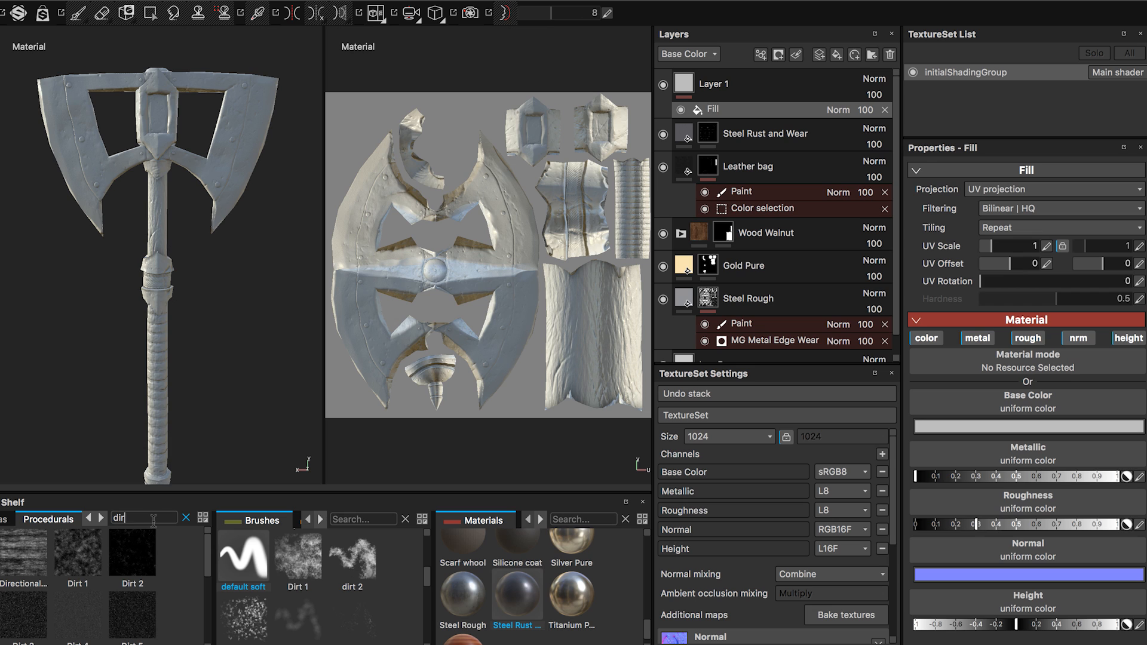
pyautogui.write('t')
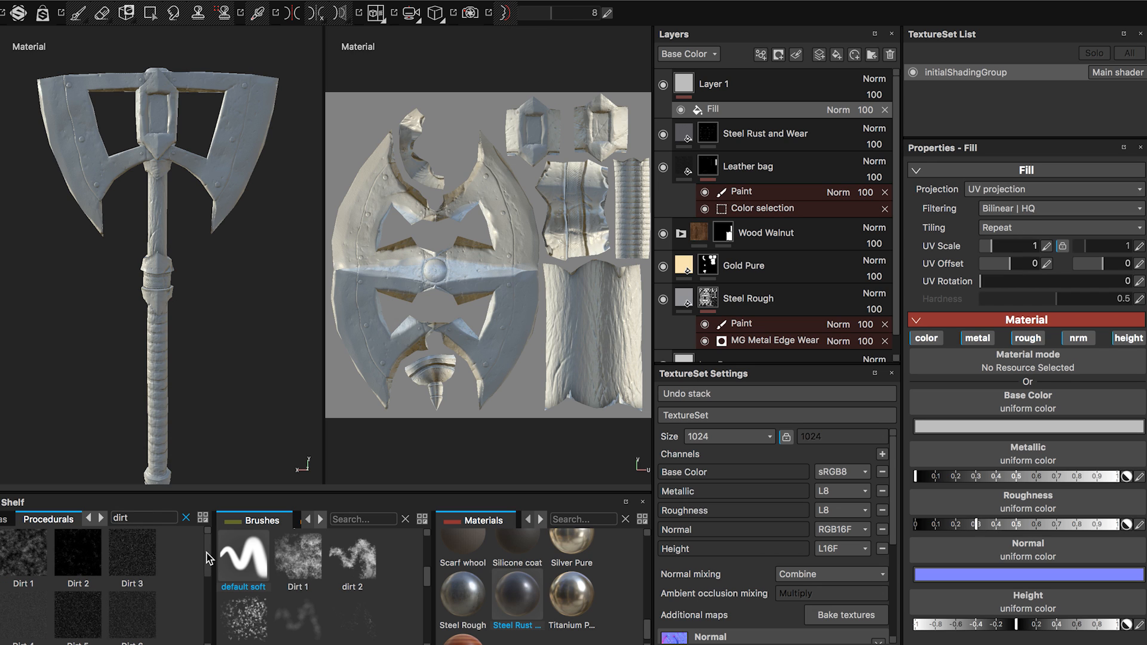
pyautogui.moveTo(209, 559); pyautogui.dragTo(195, 621)
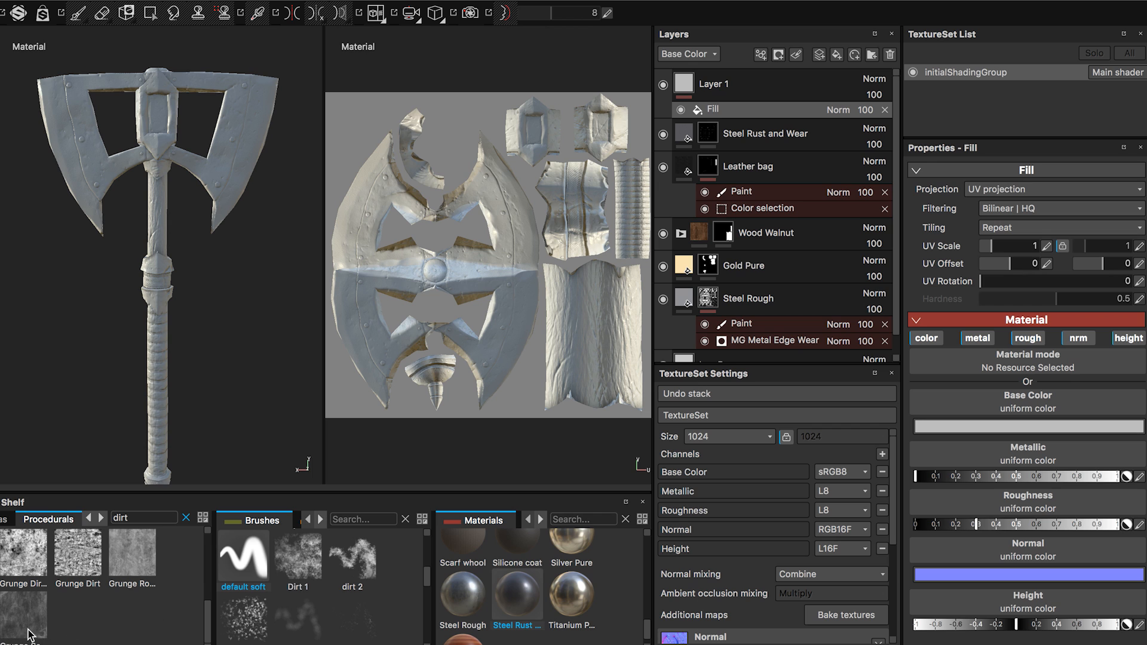
pyautogui.moveTo(29, 634); pyautogui.dragTo(1014, 422)
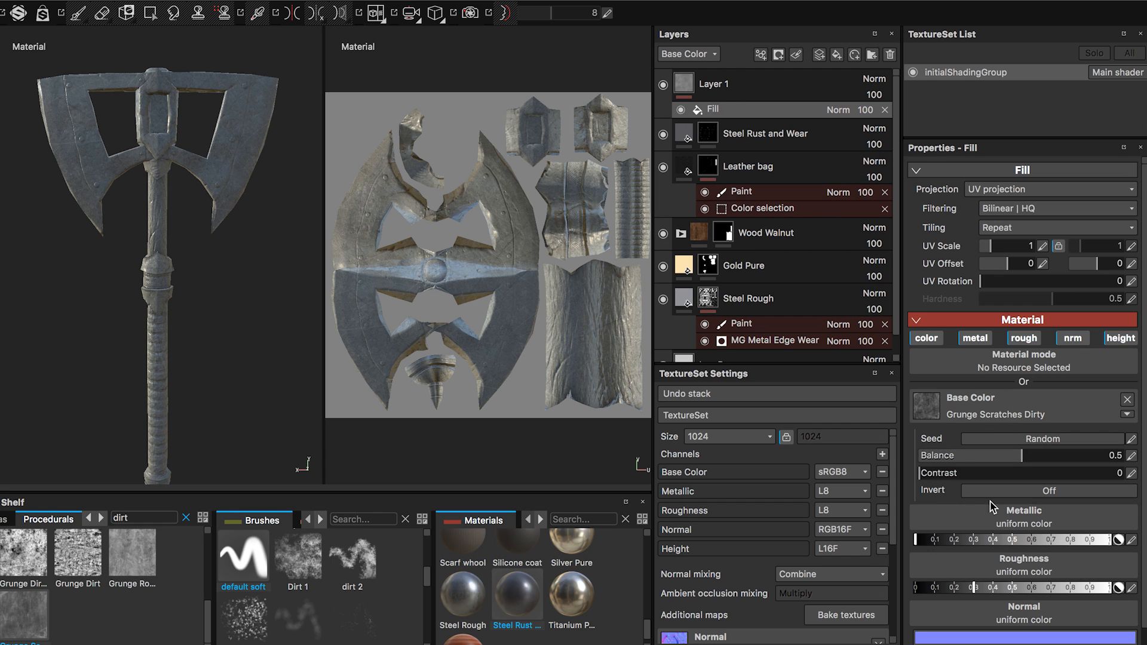
# Raise the grunge fill's roughness to about 0.9 and turn off its normal channel.
pyautogui.moveTo(977, 541)
pyautogui.mouseDown()
pyautogui.moveTo(987, 542)
pyautogui.moveTo(936, 540)
pyautogui.mouseUp()
pyautogui.moveTo(1081, 589); pyautogui.dragTo(1091, 587)
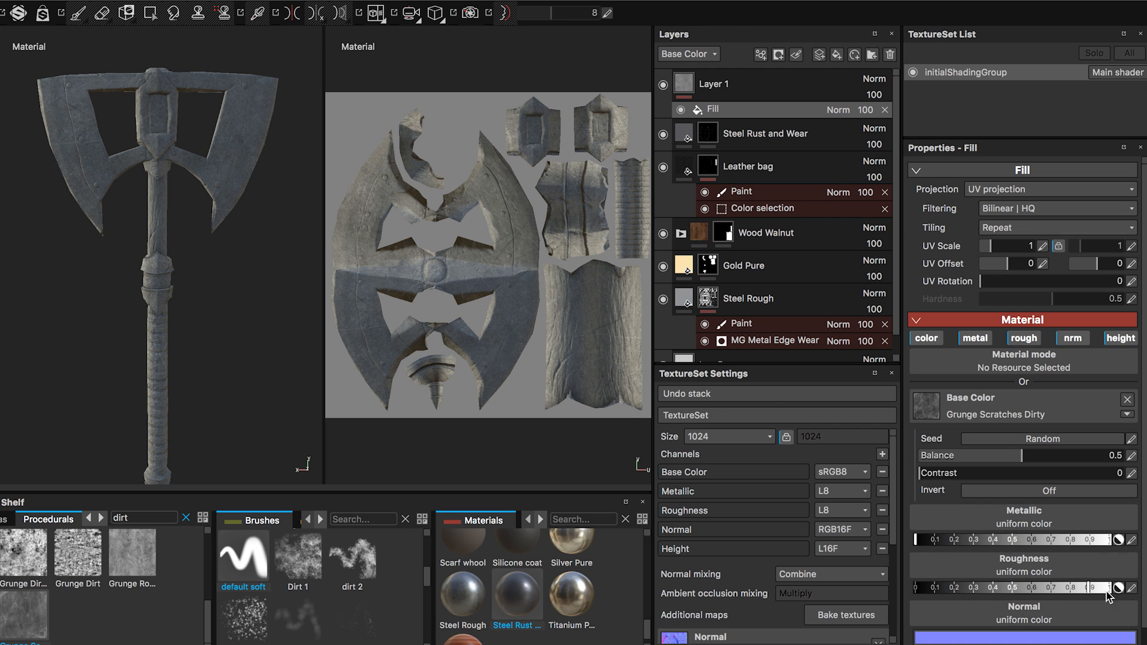
pyautogui.click(1122, 338)
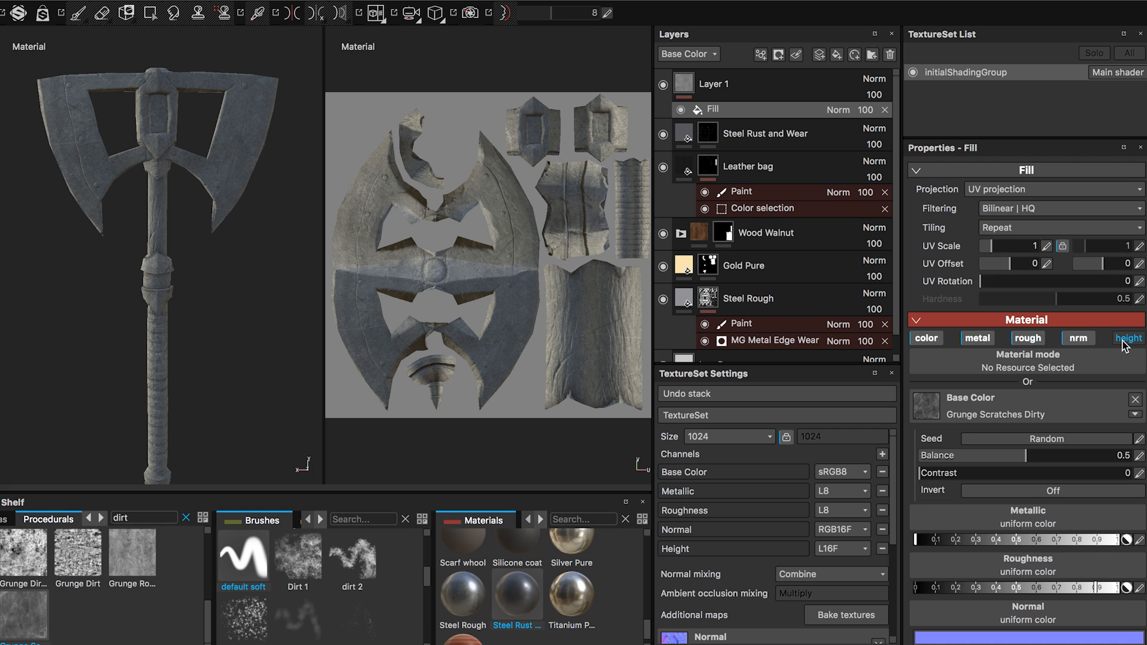
pyautogui.click(1123, 338)
pyautogui.scroll(-1, 1069, 325)
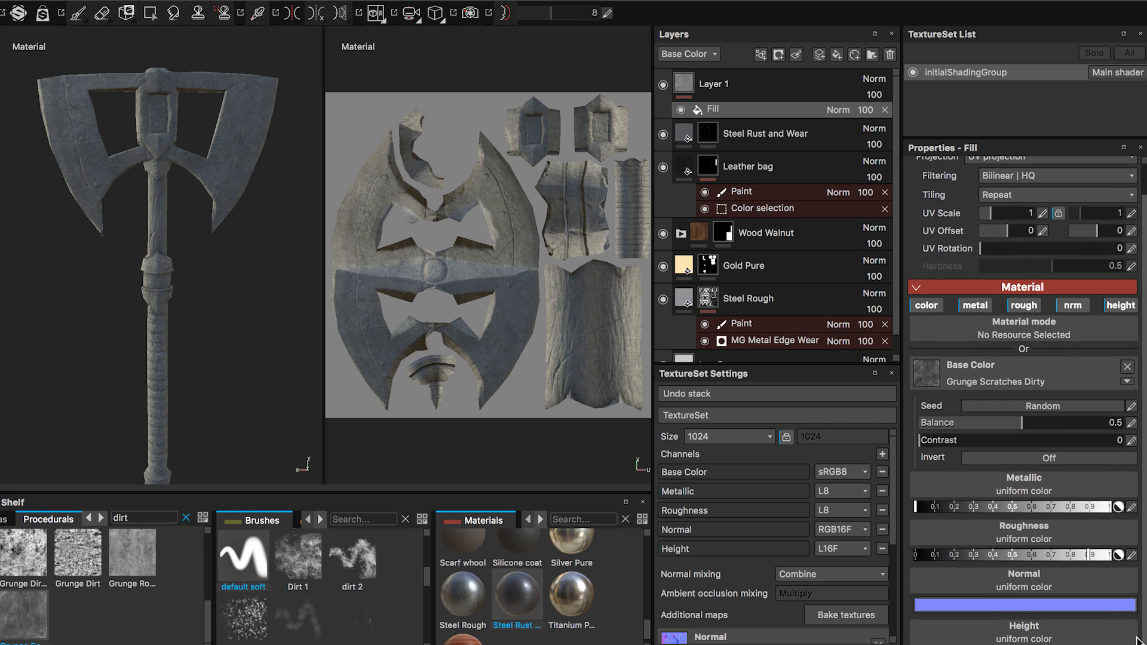
pyautogui.click(1066, 307)
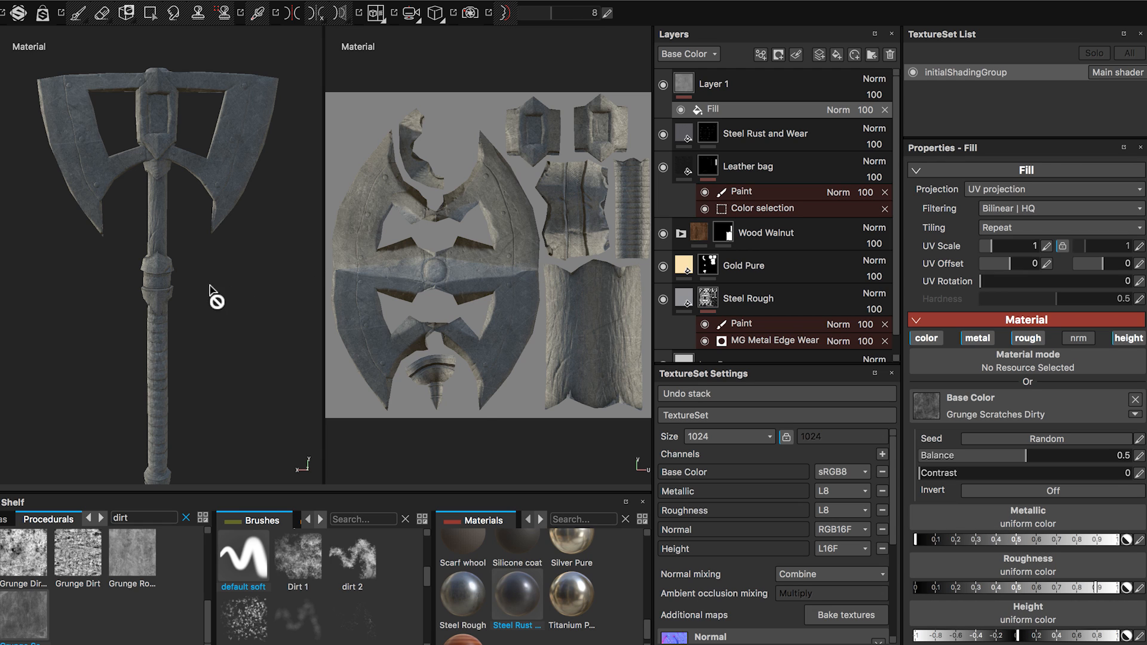
# Add a second fill effect above the grunge fill in Layer 1 and set its blending mode to Color.
pyautogui.keyDown('alt'); pyautogui.moveTo(212, 258); pyautogui.dragTo(248, 398); pyautogui.keyUp('alt')
pyautogui.keyDown('alt'); pyautogui.moveTo(206, 268); pyautogui.dragTo(209, 343, button='middle'); pyautogui.keyUp('alt')
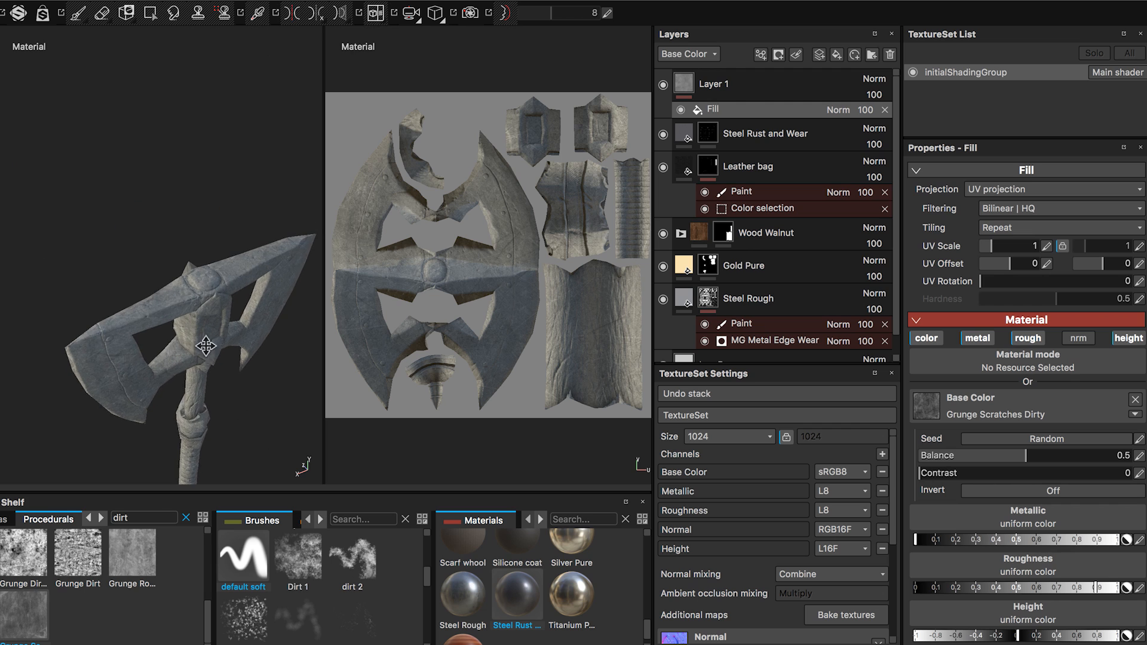
pyautogui.keyDown('alt'); pyautogui.moveTo(210, 342); pyautogui.dragTo(275, 385, button='right'); pyautogui.keyUp('alt')
pyautogui.keyDown('alt'); pyautogui.moveTo(275, 385); pyautogui.dragTo(150, 292); pyautogui.keyUp('alt')
pyautogui.keyDown('alt'); pyautogui.moveTo(149, 292); pyautogui.dragTo(217, 327, button='right'); pyautogui.keyUp('alt')
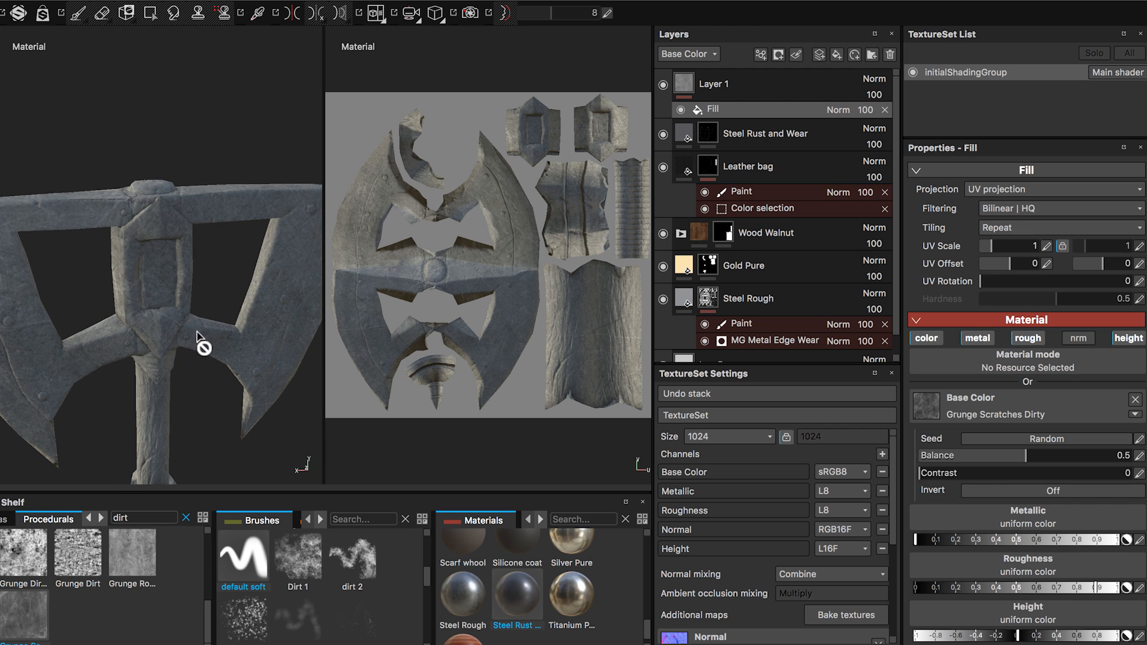
pyautogui.keyDown('alt'); pyautogui.moveTo(197, 332); pyautogui.dragTo(215, 305); pyautogui.keyUp('alt')
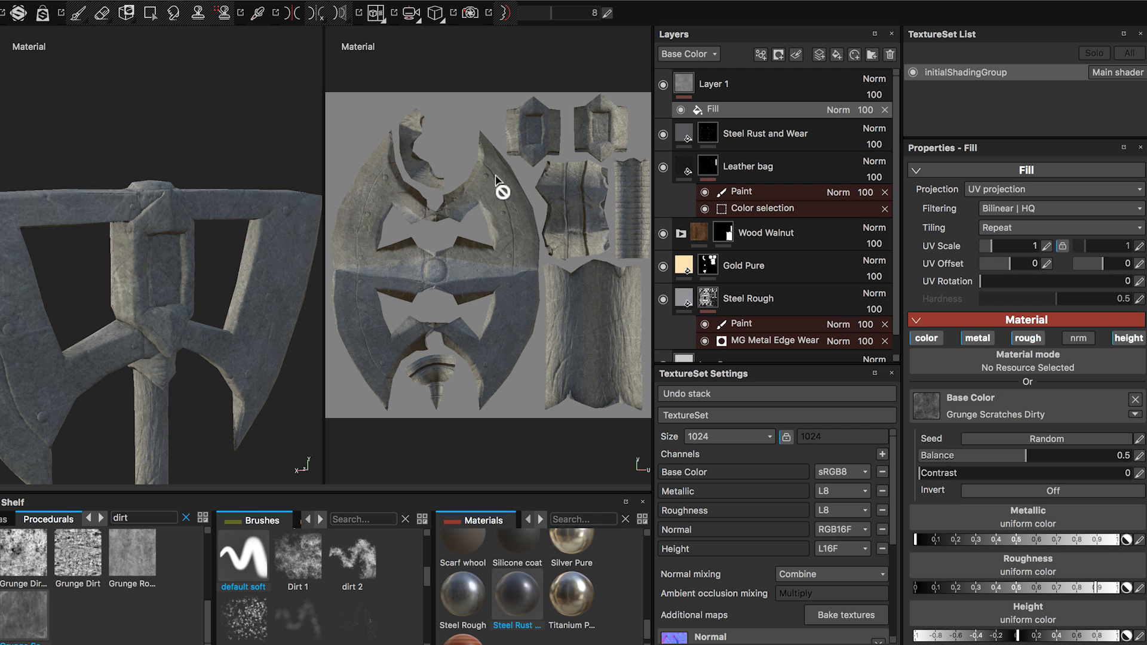
pyautogui.rightClick(717, 110)
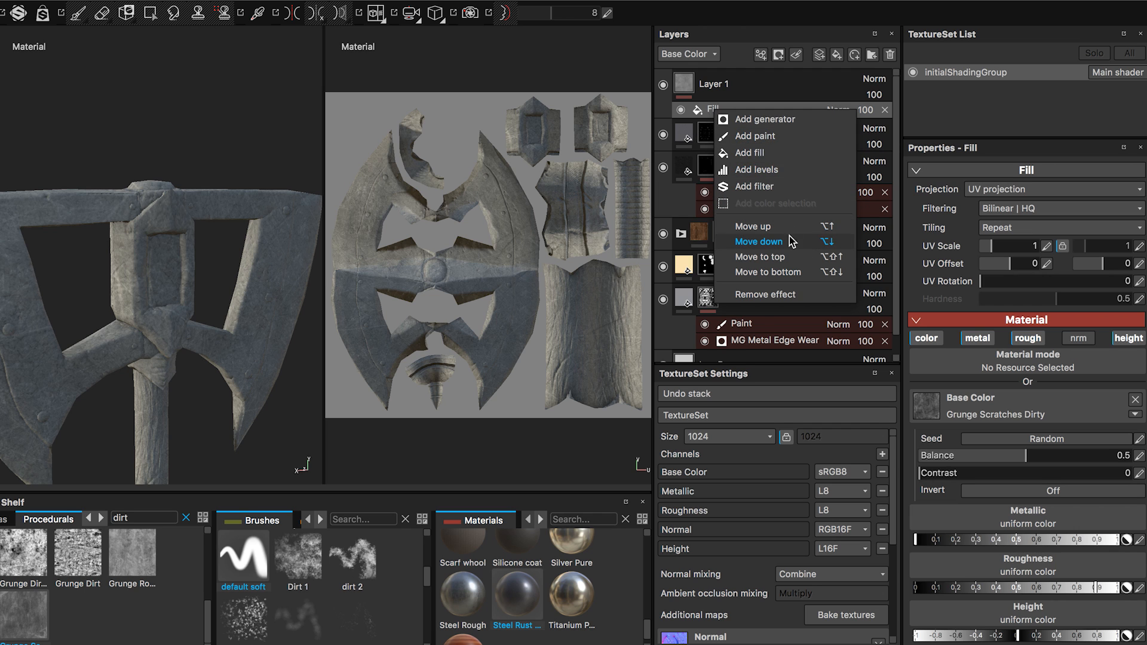
pyautogui.click(751, 153)
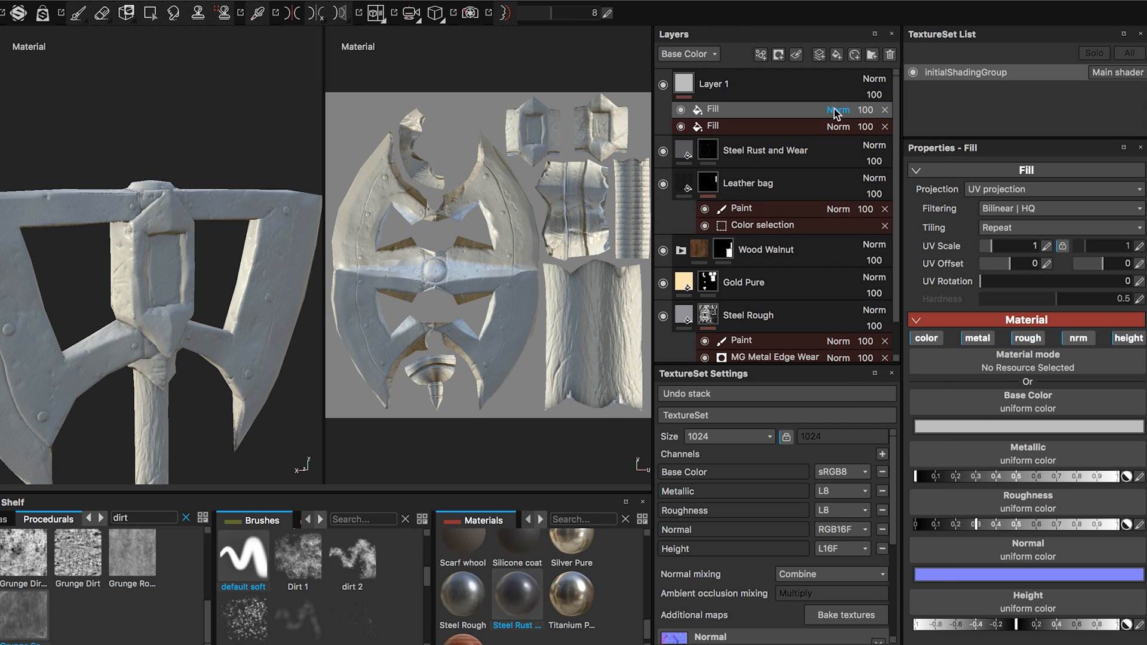
pyautogui.click(838, 110)
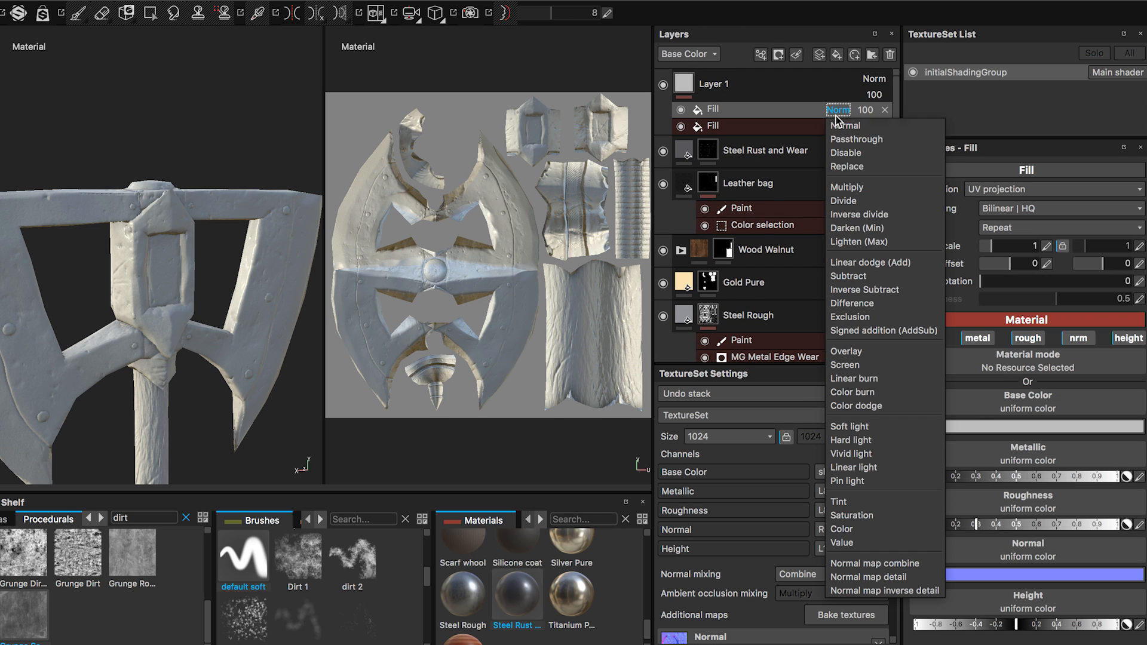
pyautogui.click(840, 529)
# Turn off the second fill's metallic, roughness, height and normal channels, leaving only color.
pyautogui.click(983, 339)
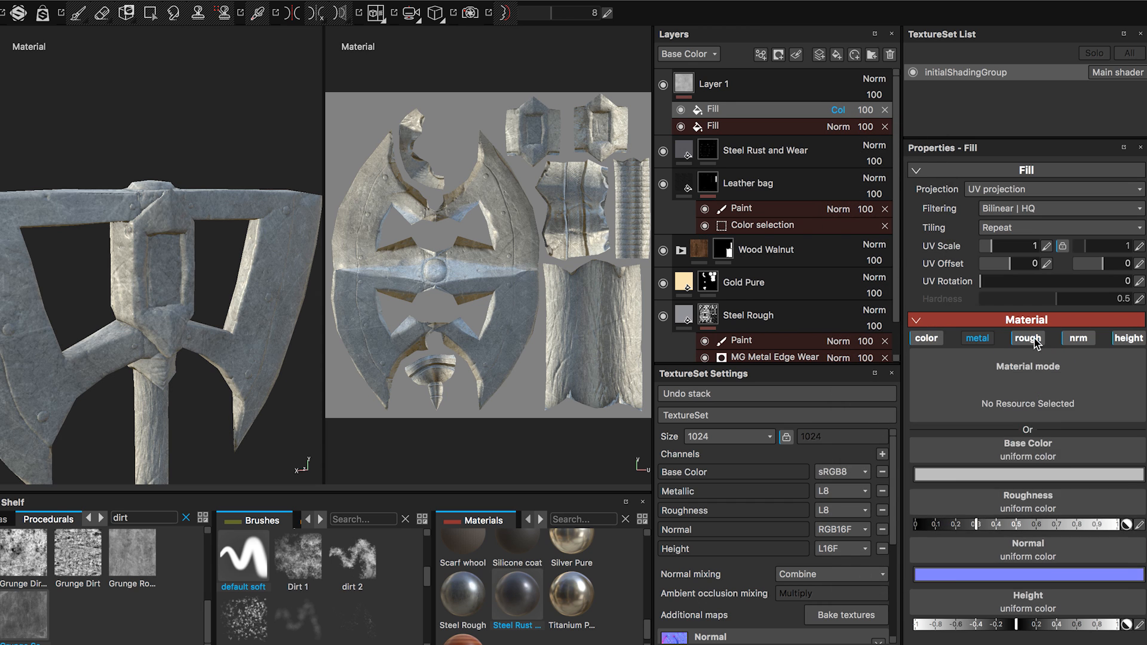
pyautogui.click(1032, 339)
pyautogui.click(1130, 340)
pyautogui.click(1090, 338)
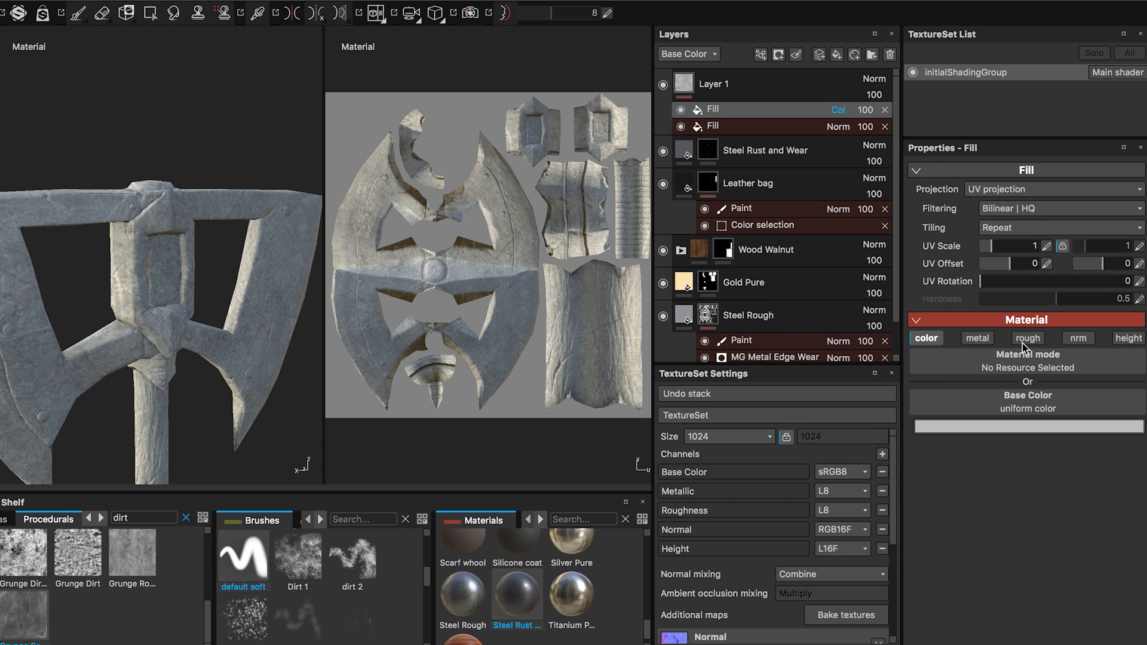
# Set the second fill's base color to a very dark brown, RGB 0.009, 0.006, 0.003.
pyautogui.click(1000, 433)
pyautogui.moveTo(911, 387); pyautogui.dragTo(874, 448)
pyautogui.moveTo(995, 470); pyautogui.dragTo(997, 458)
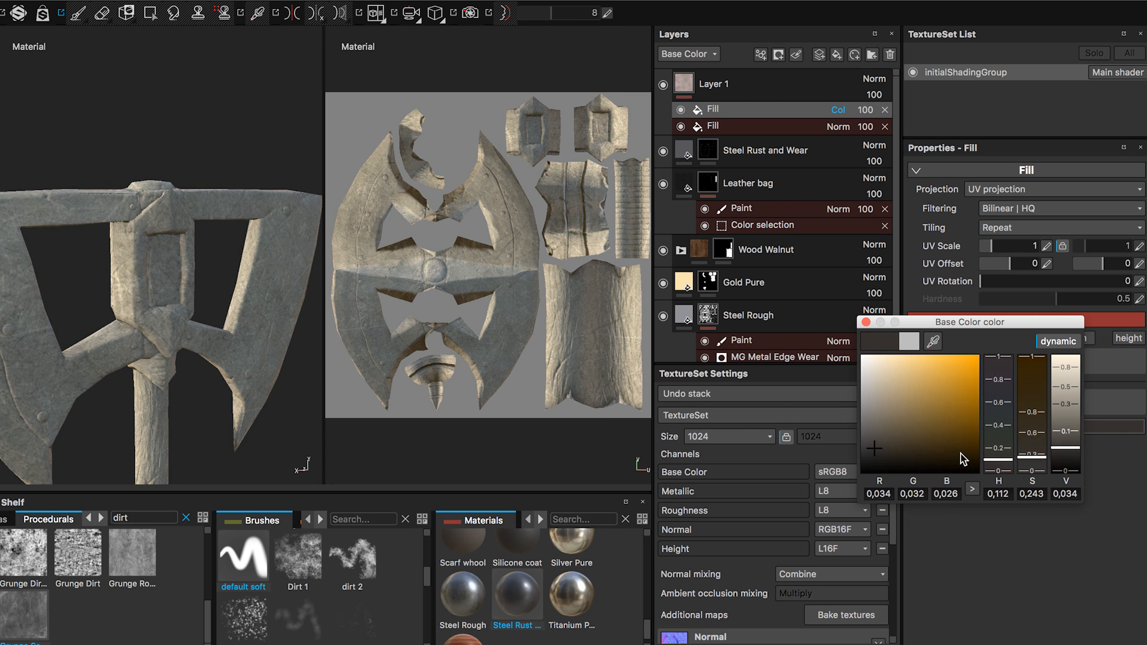
pyautogui.click(873, 454)
pyautogui.moveTo(872, 454)
pyautogui.mouseDown()
pyautogui.moveTo(894, 457)
pyautogui.moveTo(883, 463)
pyautogui.mouseUp()
pyautogui.moveTo(1013, 455); pyautogui.dragTo(906, 461)
pyautogui.click(916, 454)
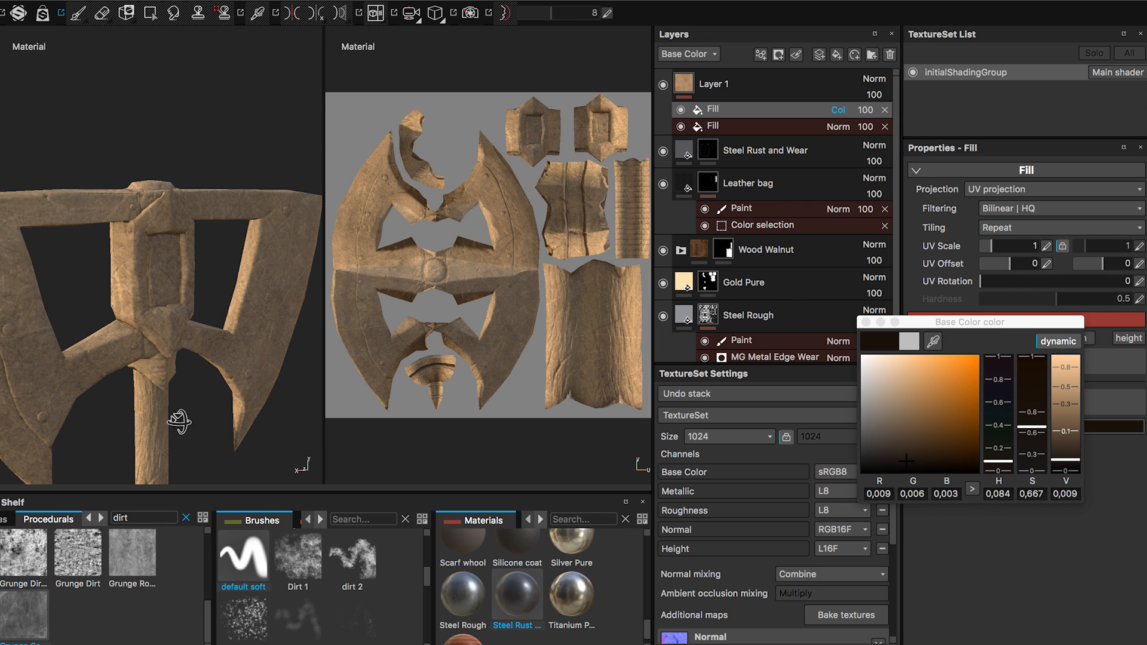
# Add a white mask to Layer 1.
pyautogui.keyDown('alt'); pyautogui.moveTo(113, 418); pyautogui.dragTo(200, 365); pyautogui.keyUp('alt')
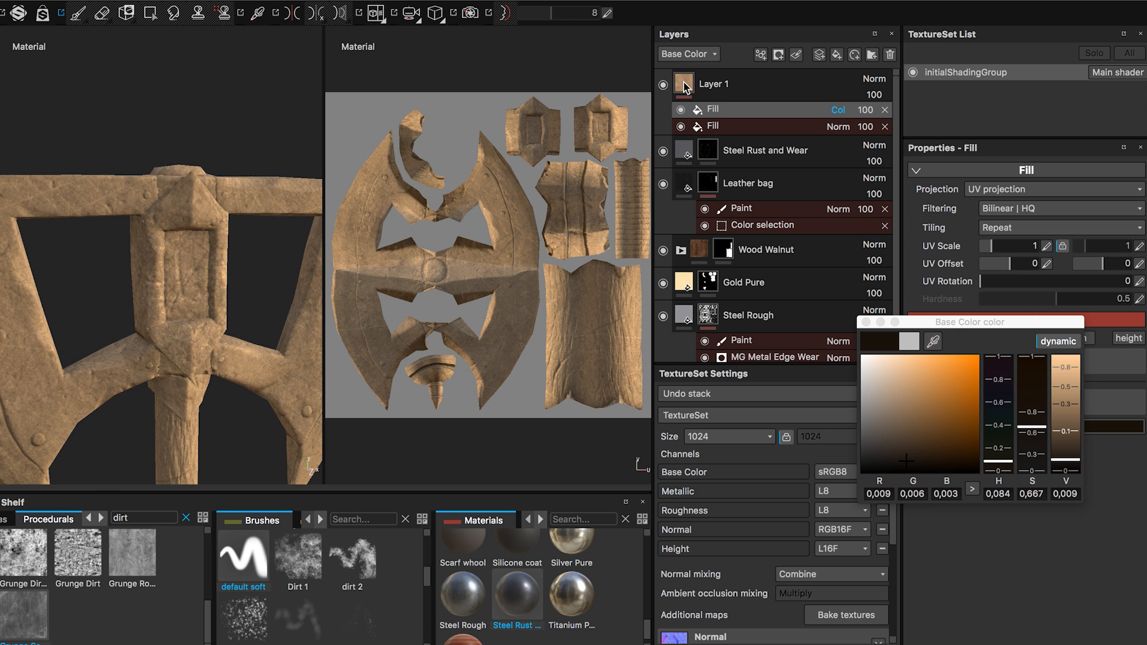
pyautogui.click(712, 90)
pyautogui.rightClick(713, 82)
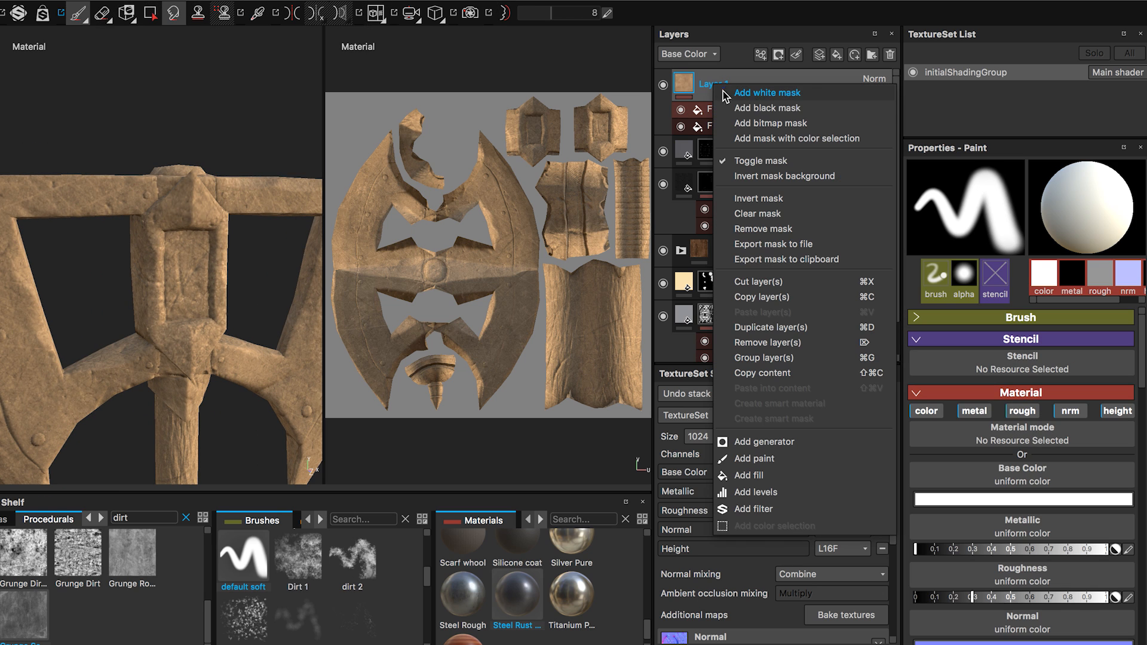
pyautogui.click(758, 94)
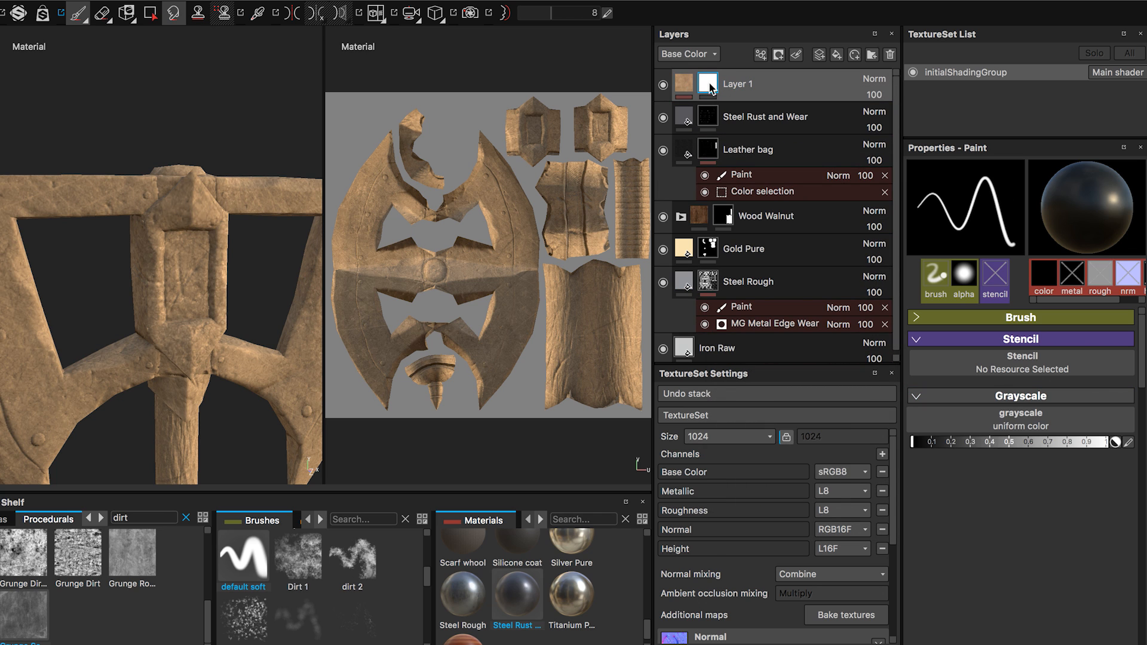
# Add a generator to Layer 1's mask and choose MG Dirt for it.
pyautogui.rightClick(711, 88)
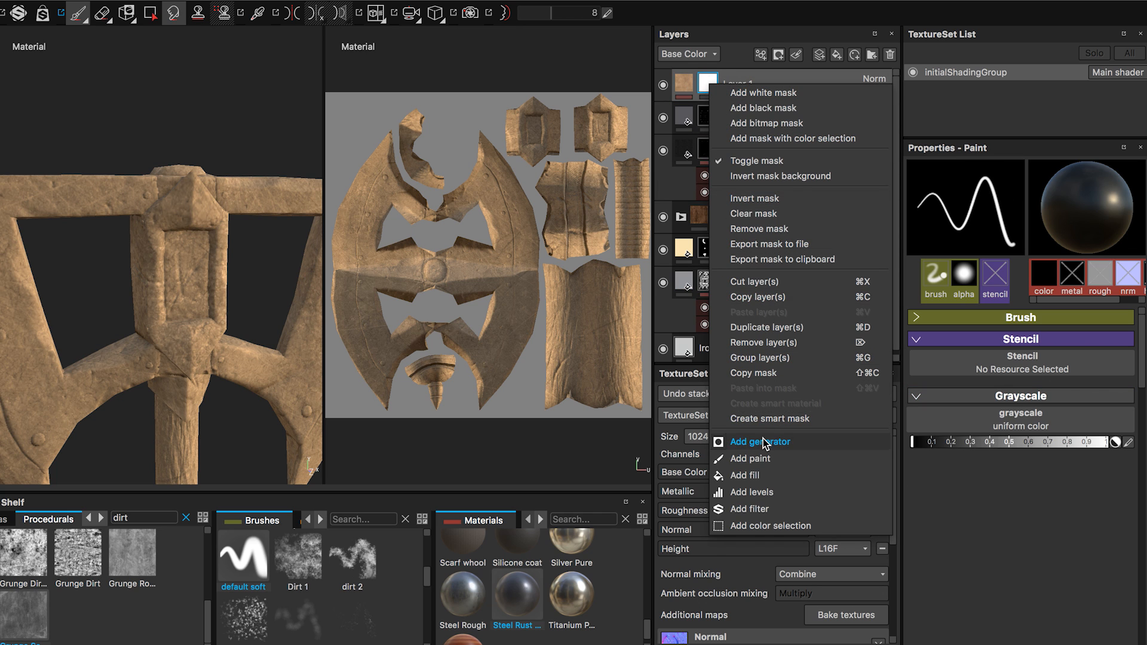
pyautogui.click(754, 442)
pyautogui.click(988, 193)
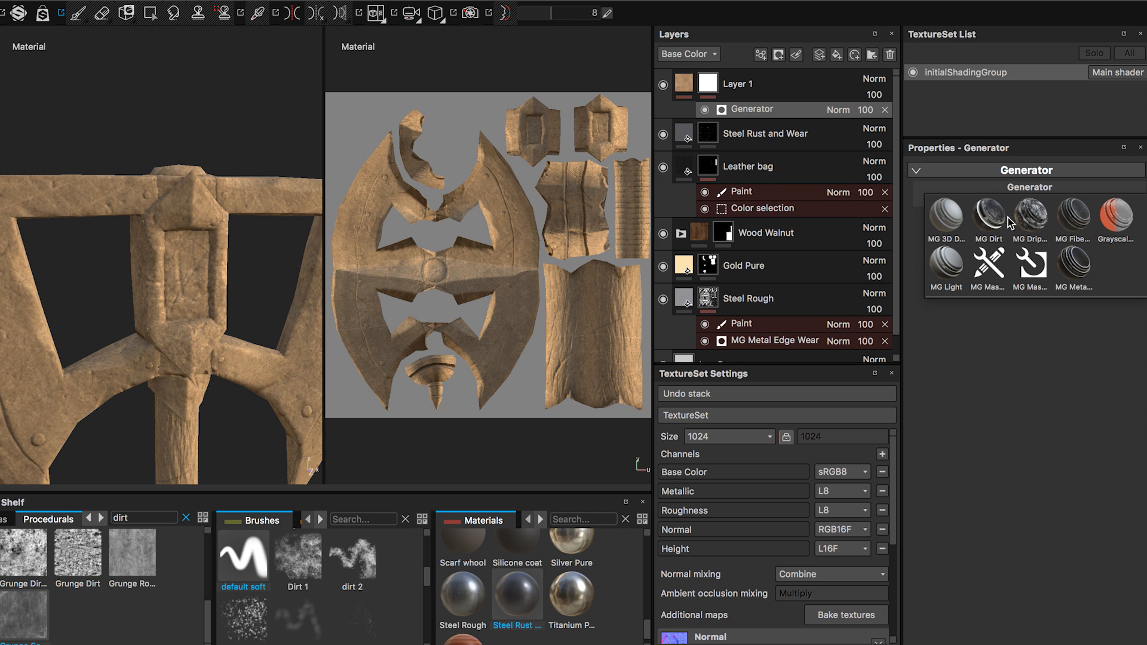
pyautogui.click(988, 222)
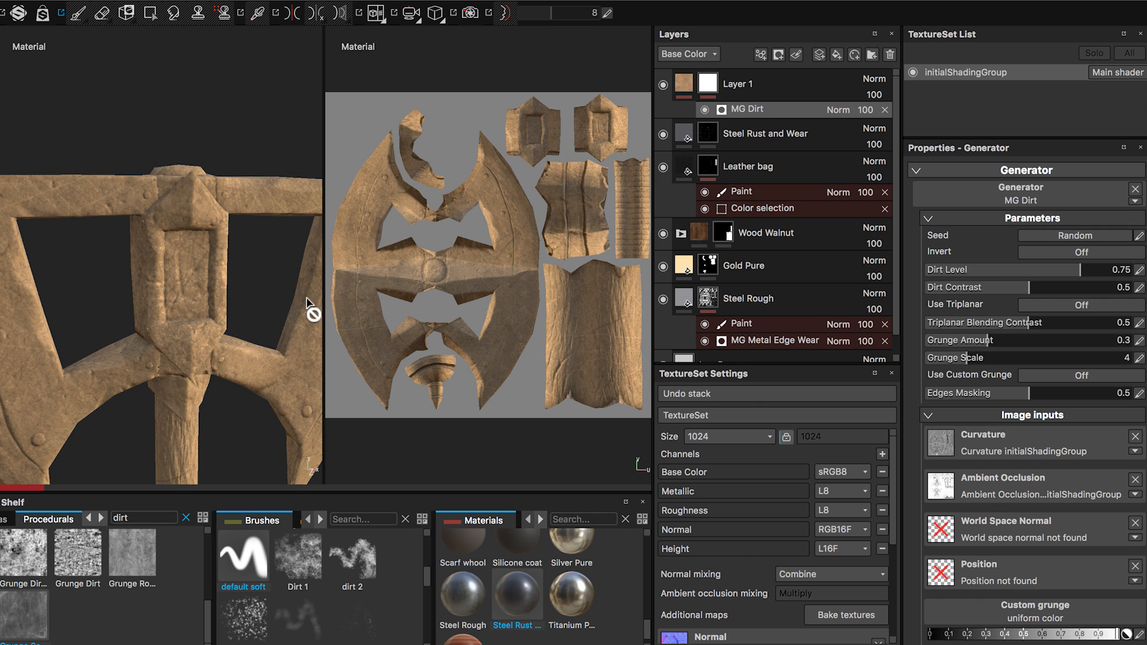
# Lower the MG Dirt generator's Dirt Level to 0.7 and its Dirt Contrast to 0.47.
pyautogui.keyDown('alt'); pyautogui.moveTo(242, 343); pyautogui.dragTo(138, 274); pyautogui.keyUp('alt')
pyautogui.keyDown('alt'); pyautogui.moveTo(201, 334); pyautogui.dragTo(172, 299); pyautogui.keyUp('alt')
pyautogui.keyDown('alt'); pyautogui.moveTo(230, 327); pyautogui.dragTo(254, 356, button='right'); pyautogui.keyUp('alt')
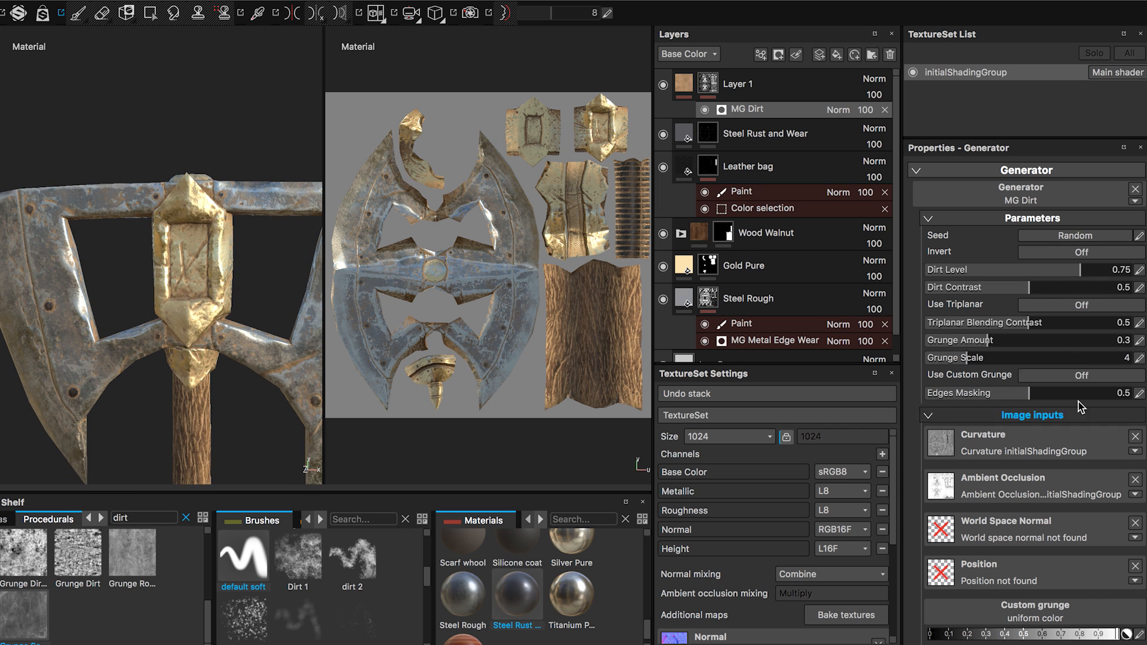
pyautogui.moveTo(1015, 270); pyautogui.dragTo(1052, 276)
pyautogui.moveTo(1028, 287); pyautogui.dragTo(1069, 276)
pyautogui.keyDown('alt'); pyautogui.moveTo(258, 397); pyautogui.dragTo(233, 308); pyautogui.keyUp('alt')
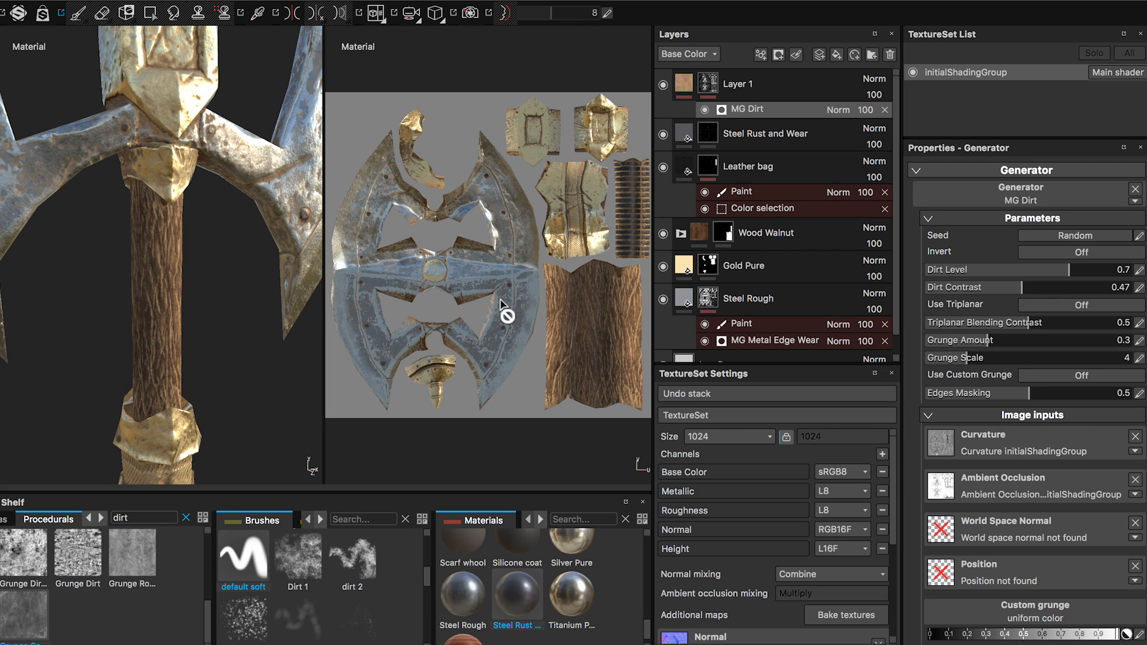
# Add a Paint effect to Layer 1's mask and activate Polygon Fill in UV fill mode, widening the 2D view.
pyautogui.rightClick(738, 87)
pyautogui.click(777, 462)
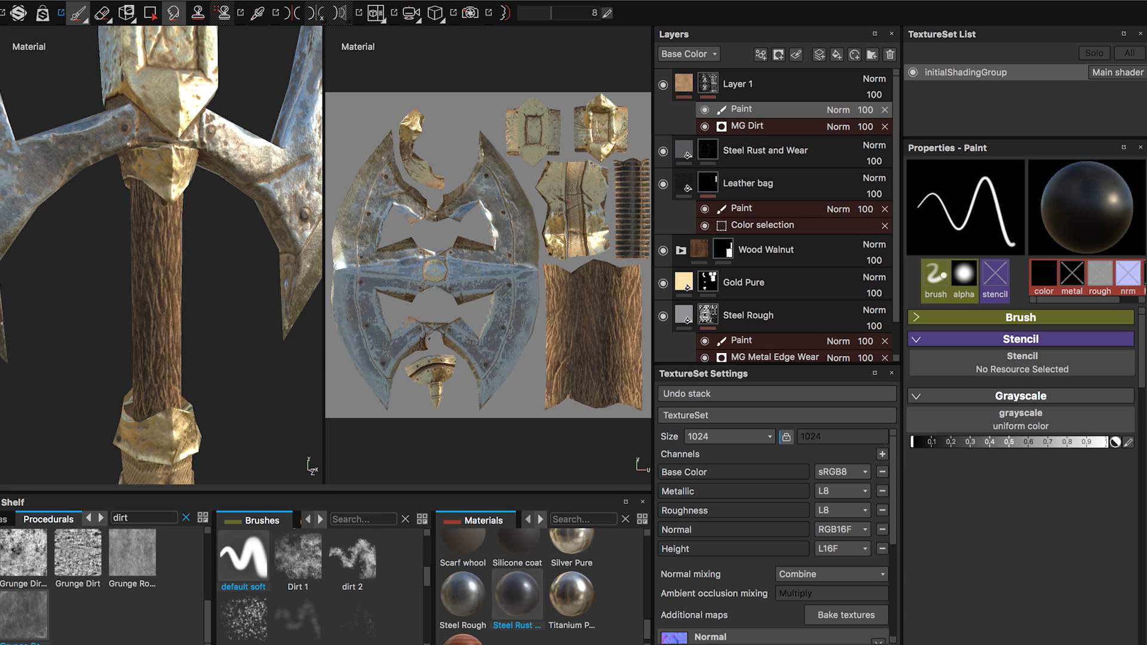
pyautogui.click(150, 13)
pyautogui.click(150, 13)
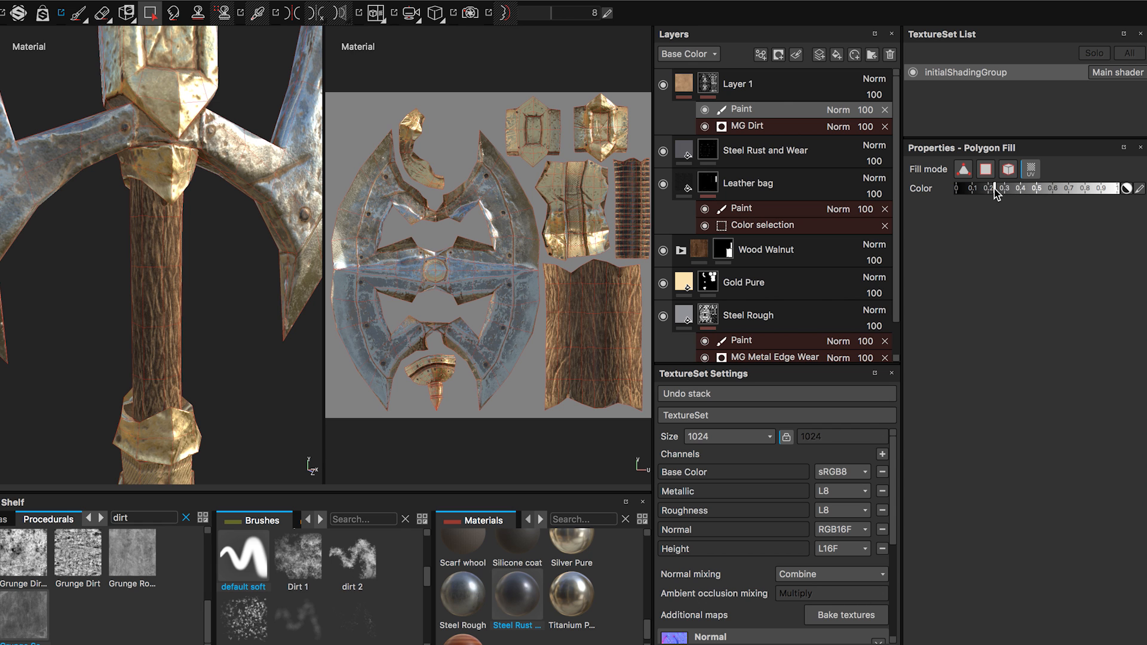
pyautogui.moveTo(652, 299); pyautogui.dragTo(686, 353)
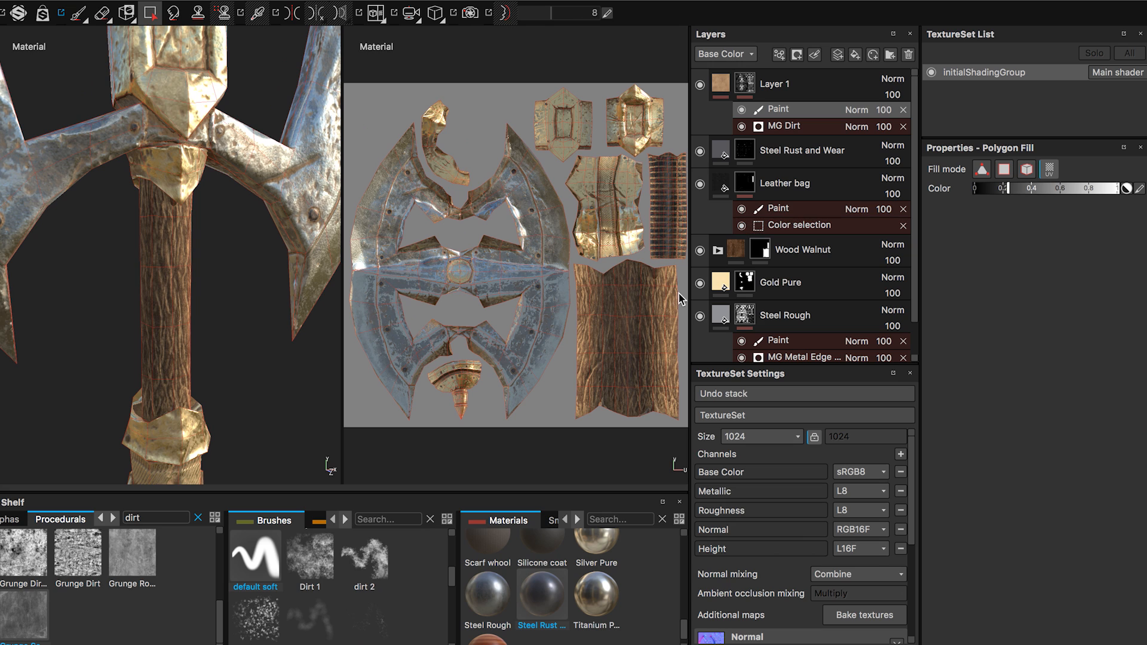
# Try filling the wood handle's UV island in Layer 1's mask with several gray values up to about 0.5.
pyautogui.click(661, 325)
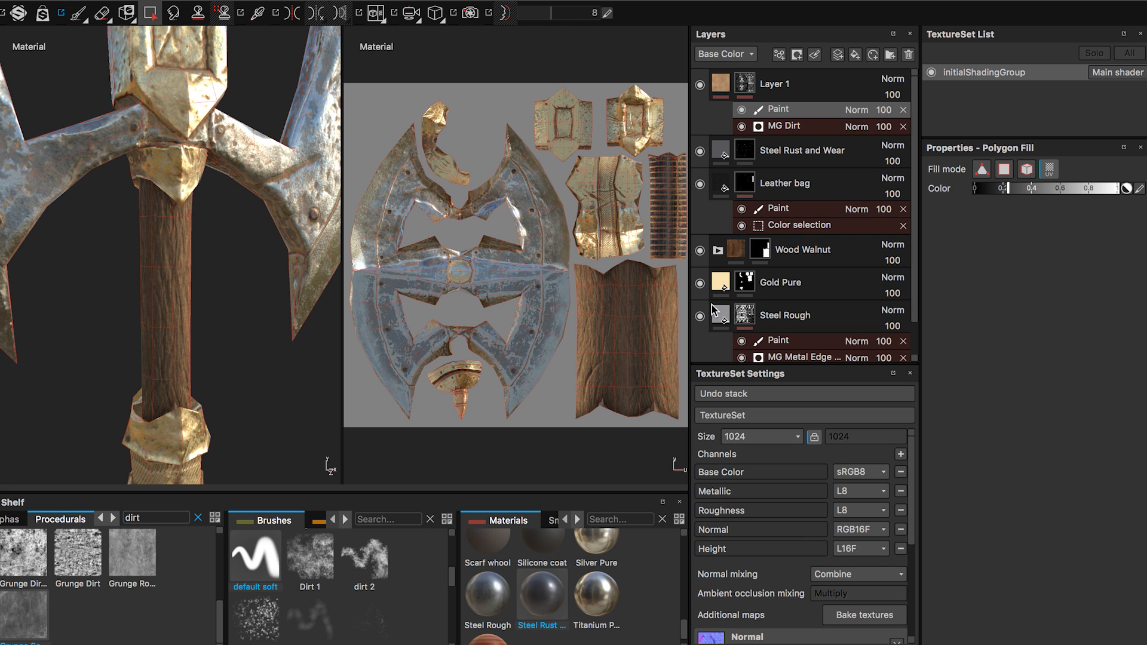
pyautogui.moveTo(1029, 189); pyautogui.dragTo(1043, 189)
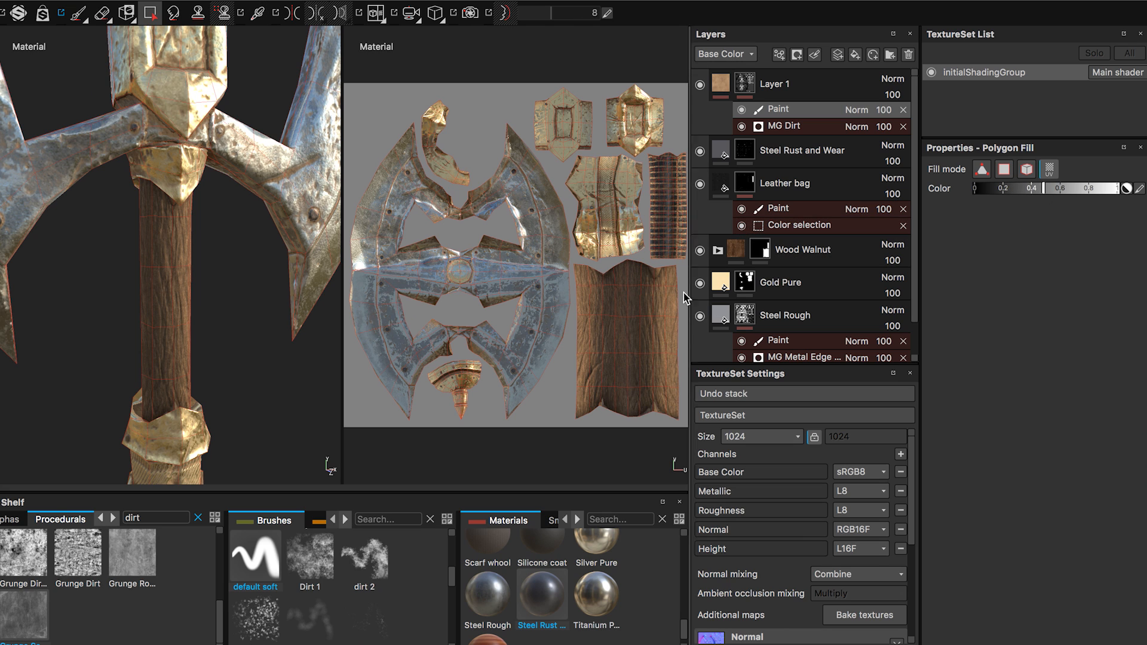
pyautogui.moveTo(682, 295); pyautogui.dragTo(615, 364)
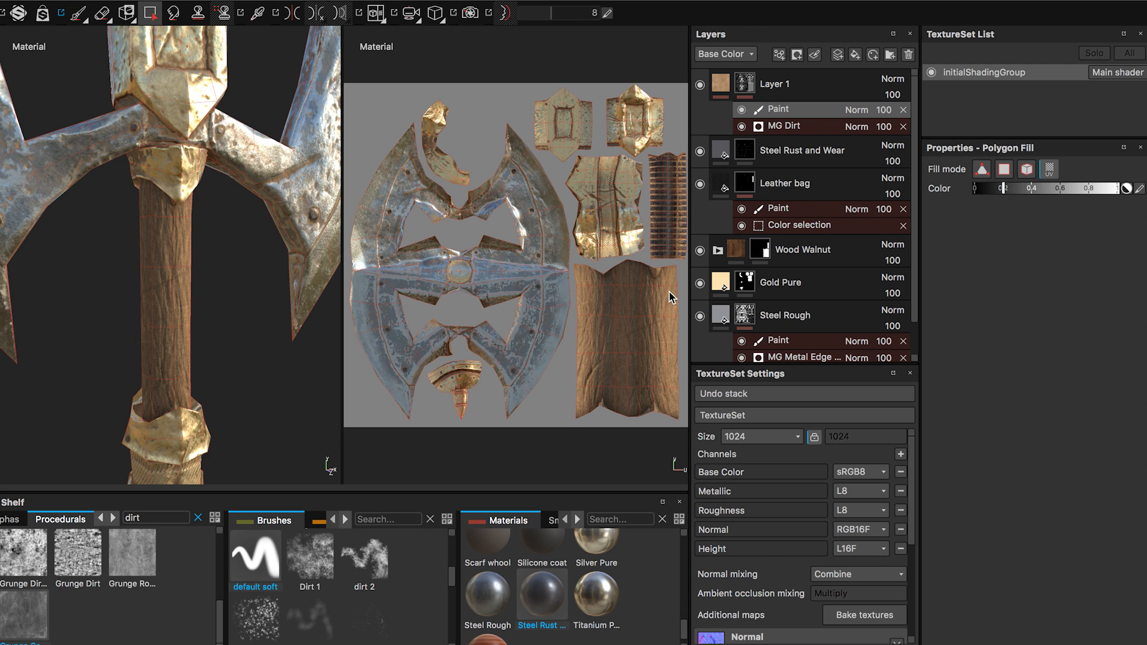
pyautogui.moveTo(671, 297)
pyautogui.mouseDown()
pyautogui.moveTo(615, 362)
pyautogui.moveTo(621, 352)
pyautogui.mouseUp()
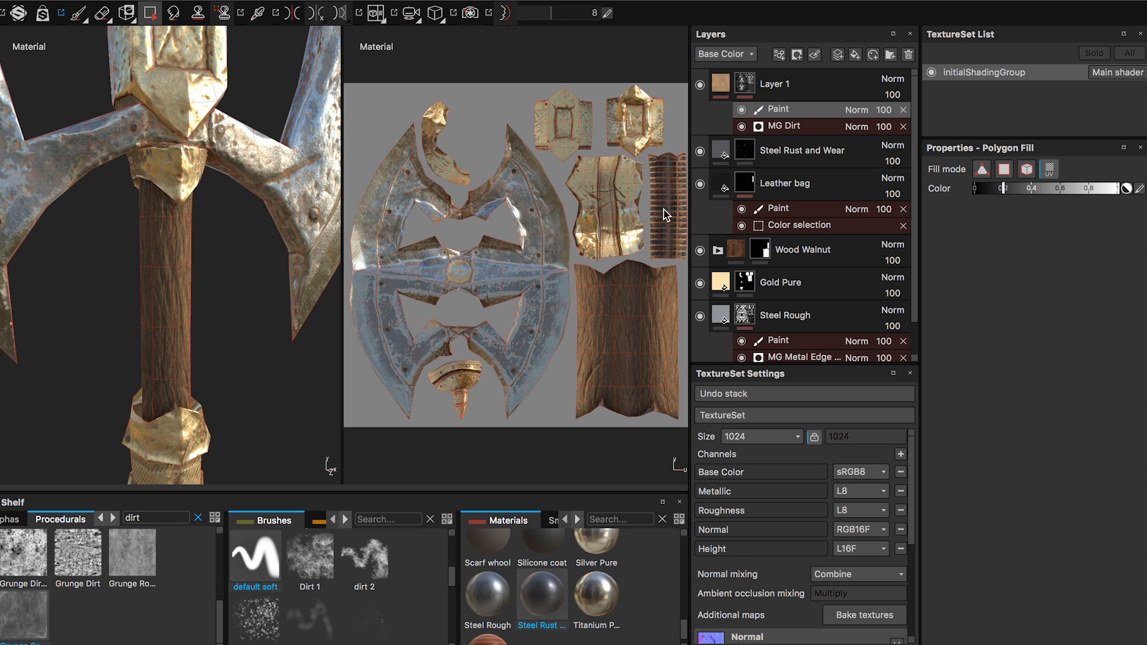
# Fill the wood handle's and leather grip's UV islands with black in Layer 1's mask to remove the dirt there.
pyautogui.moveTo(1002, 187); pyautogui.dragTo(978, 187)
pyautogui.click(659, 318)
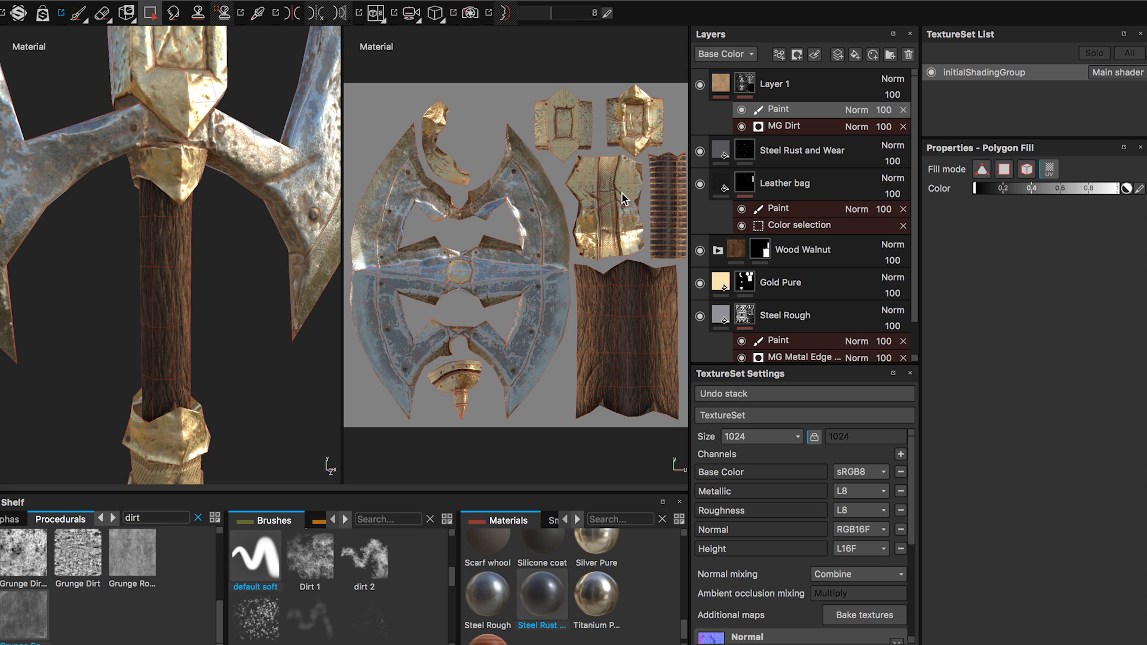
pyautogui.press('f')
pyautogui.scroll(3, 167, 326)
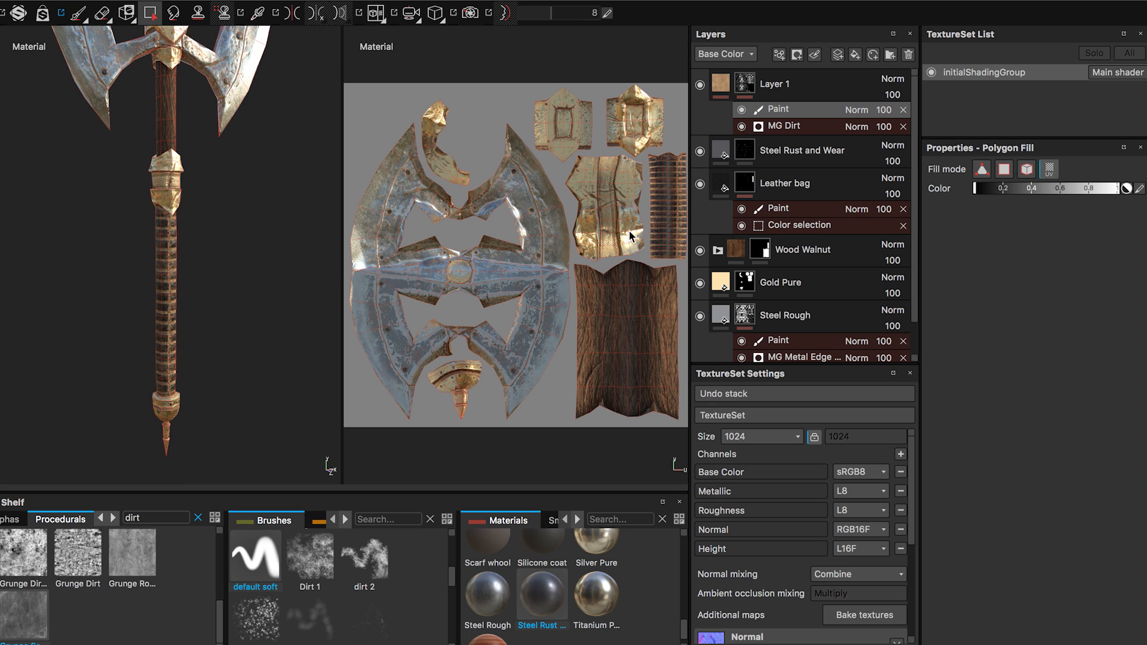
pyautogui.click(652, 171)
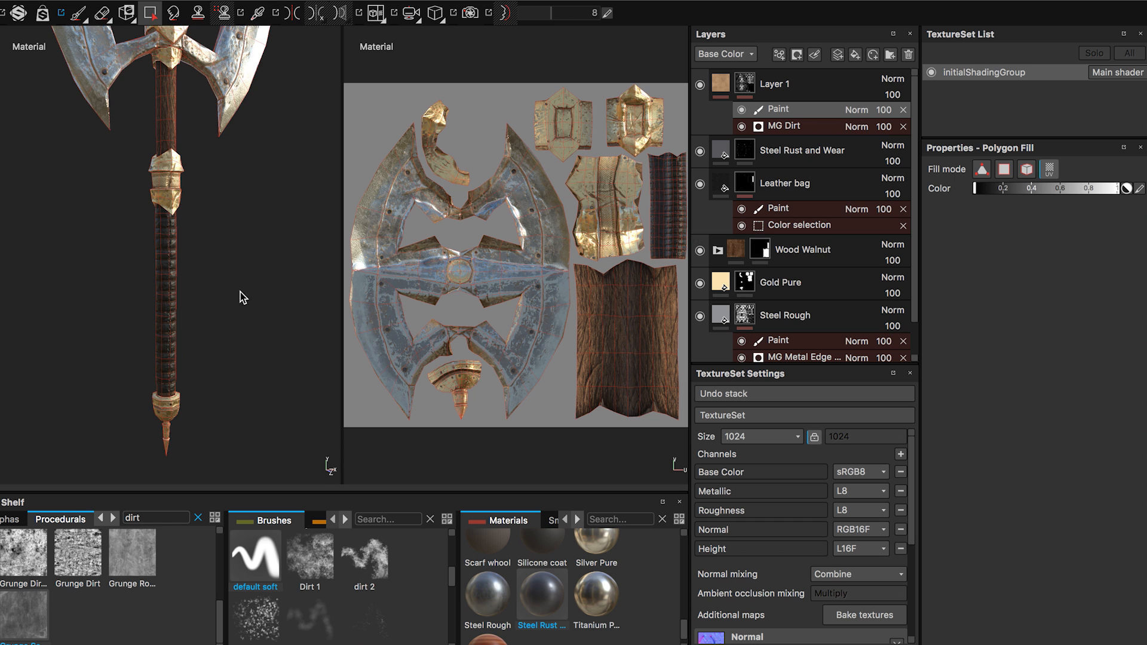
# Turn off the normal channel in Layer 1's paint material and open the settings of Layer 1's lower fill.
pyautogui.keyDown('alt'); pyautogui.moveTo(240, 295); pyautogui.dragTo(233, 316); pyautogui.keyUp('alt')
pyautogui.keyDown('alt'); pyautogui.moveTo(235, 384); pyautogui.dragTo(260, 289); pyautogui.keyUp('alt')
pyautogui.keyDown('alt'); pyautogui.moveTo(229, 376); pyautogui.dragTo(233, 281, button='middle'); pyautogui.keyUp('alt')
pyautogui.keyDown('alt'); pyautogui.moveTo(249, 293); pyautogui.dragTo(206, 307); pyautogui.keyUp('alt')
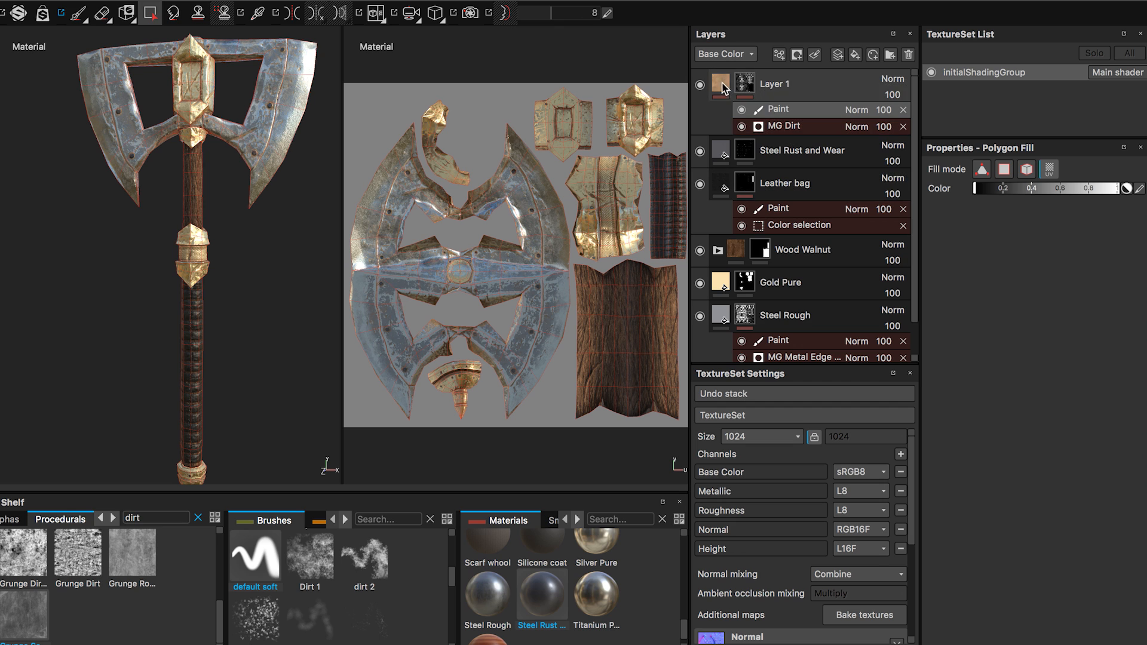
pyautogui.click(722, 83)
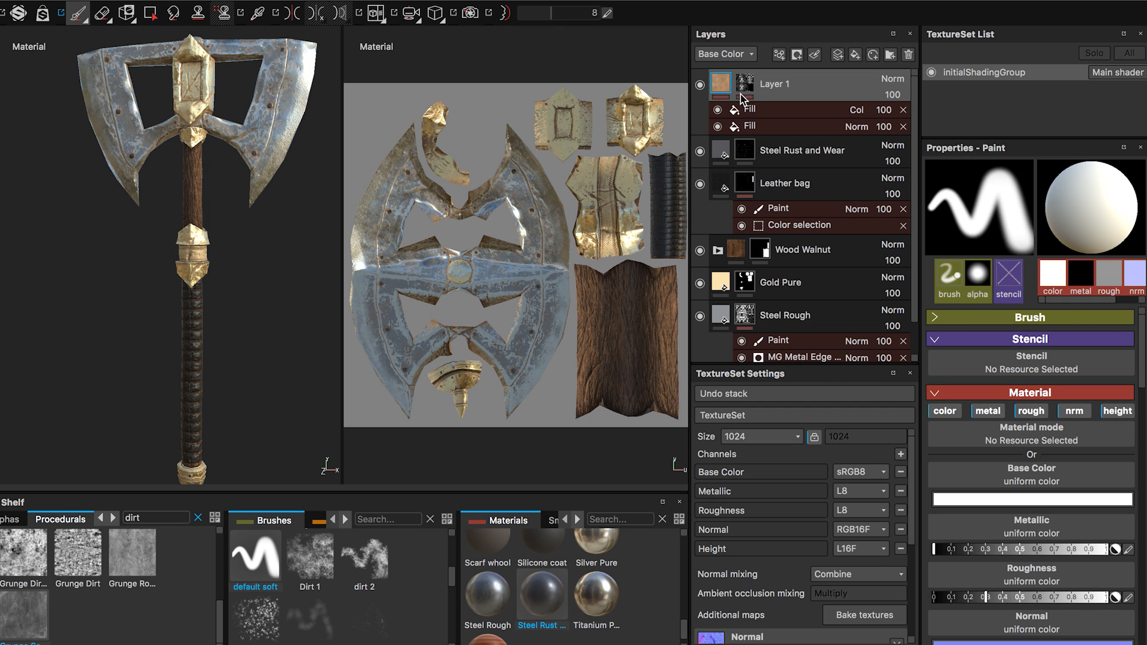
pyautogui.click(1075, 411)
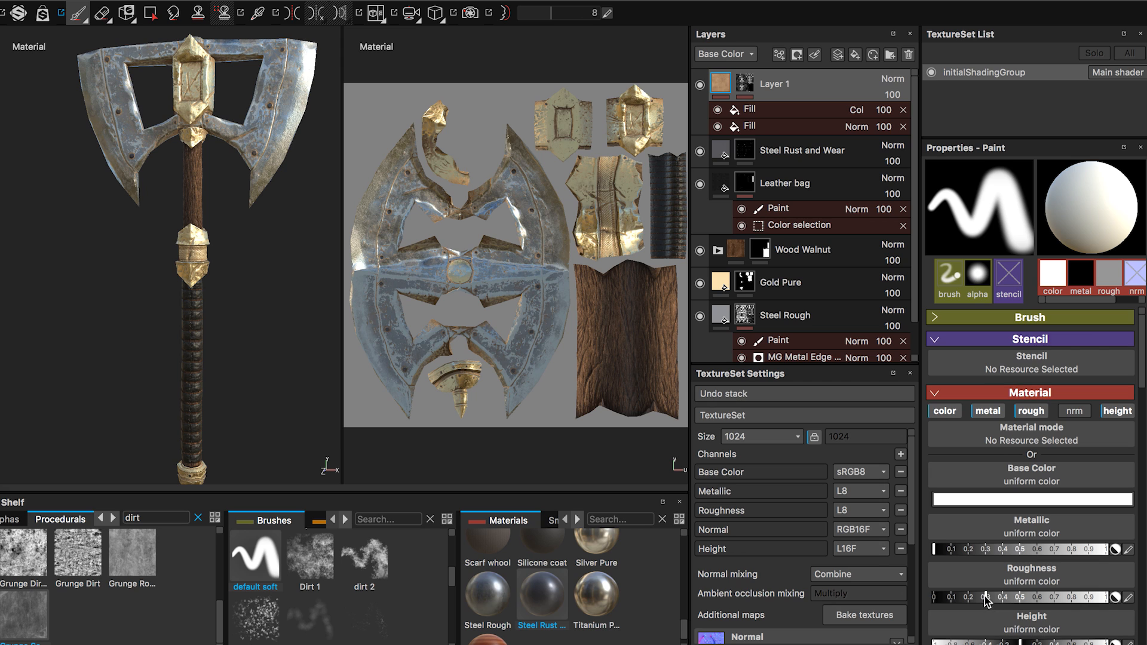
pyautogui.click(746, 125)
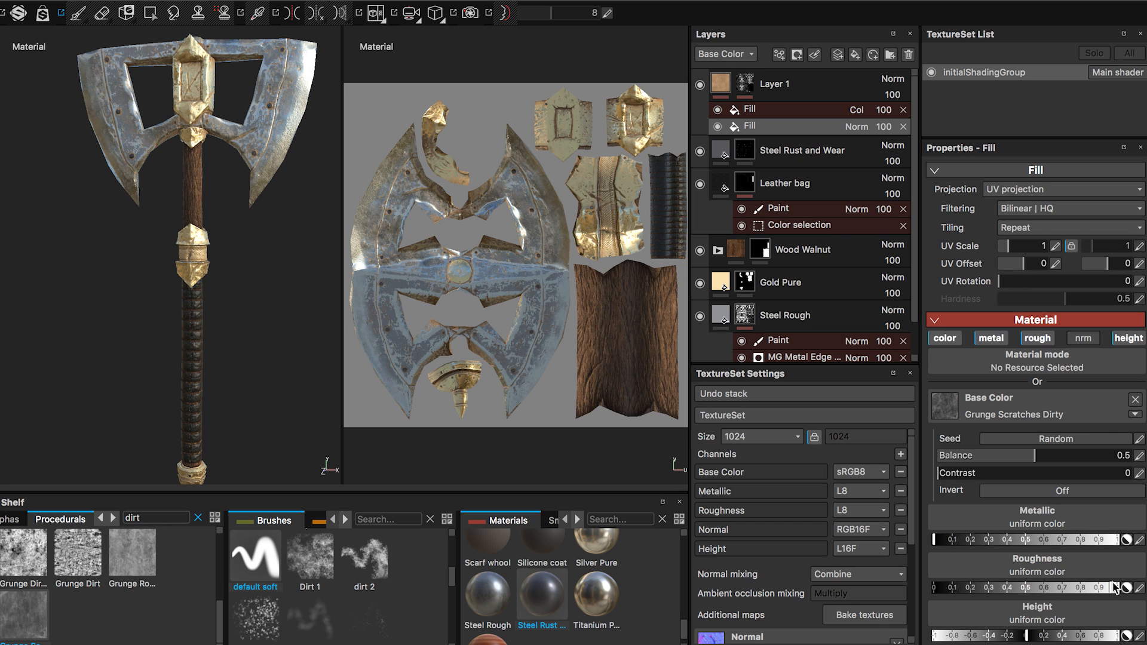
# Examine the dirt on the axe head and blade from several angles and up close.
pyautogui.keyDown('alt'); pyautogui.moveTo(220, 354); pyautogui.dragTo(253, 361); pyautogui.keyUp('alt')
pyautogui.keyDown('alt'); pyautogui.moveTo(216, 307); pyautogui.dragTo(221, 445, button='middle'); pyautogui.keyUp('alt')
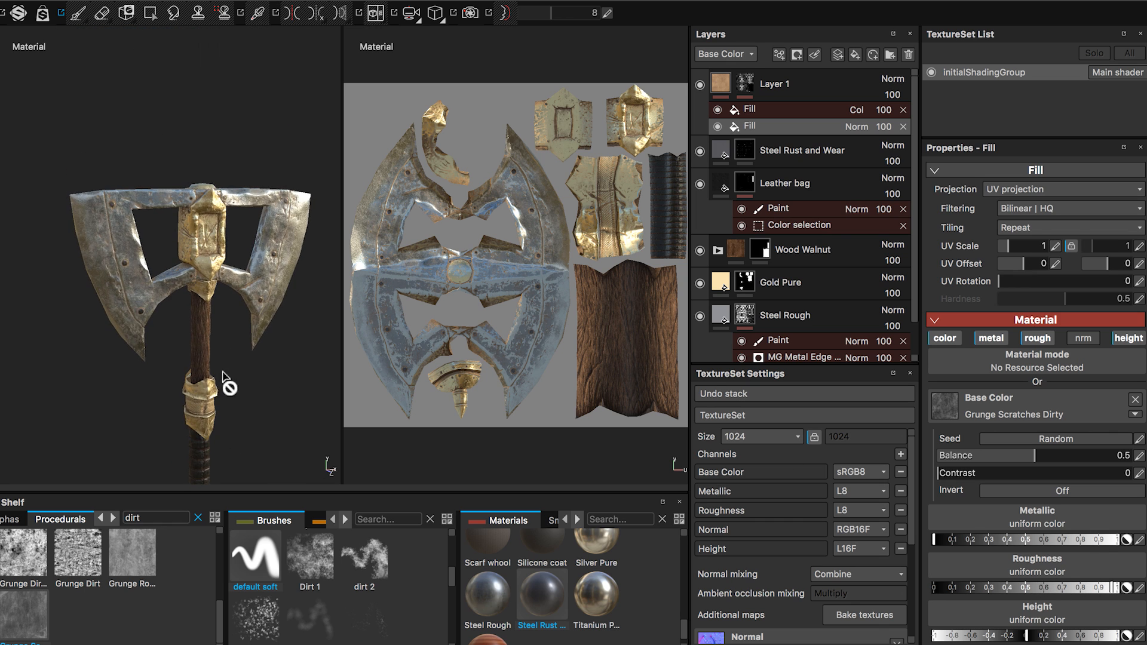
pyautogui.moveTo(222, 372)
pyautogui.keyDown('alt'); pyautogui.mouseDown()
pyautogui.moveTo(238, 406)
pyautogui.moveTo(210, 360)
pyautogui.mouseUp(); pyautogui.keyUp('alt')
pyautogui.keyDown('alt'); pyautogui.moveTo(138, 329); pyautogui.dragTo(193, 332, button='middle'); pyautogui.keyUp('alt')
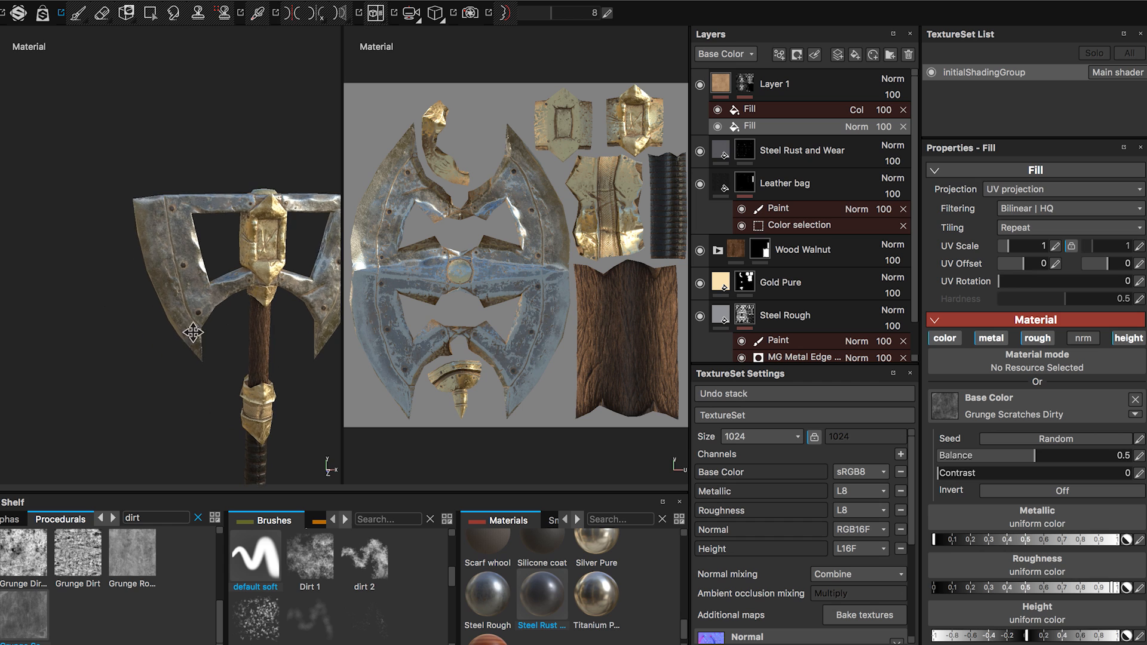
pyautogui.keyDown('alt'); pyautogui.moveTo(194, 334); pyautogui.dragTo(223, 463, button='right'); pyautogui.keyUp('alt')
pyautogui.keyDown('alt'); pyautogui.moveTo(174, 279); pyautogui.dragTo(207, 449, button='middle'); pyautogui.keyUp('alt')
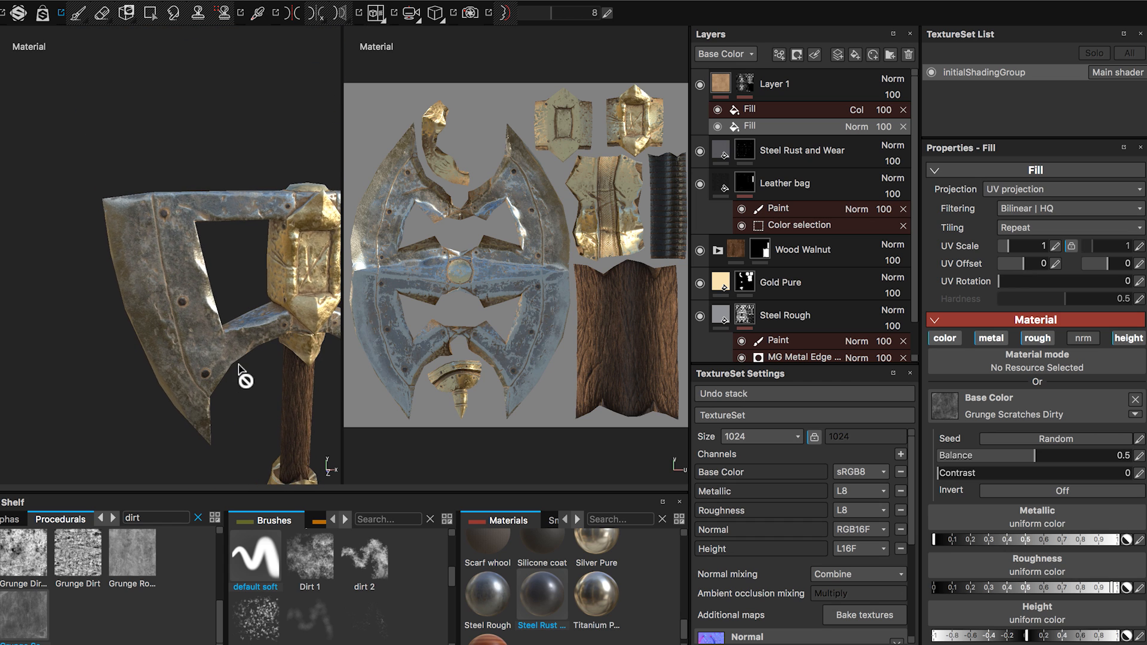
pyautogui.click(770, 84)
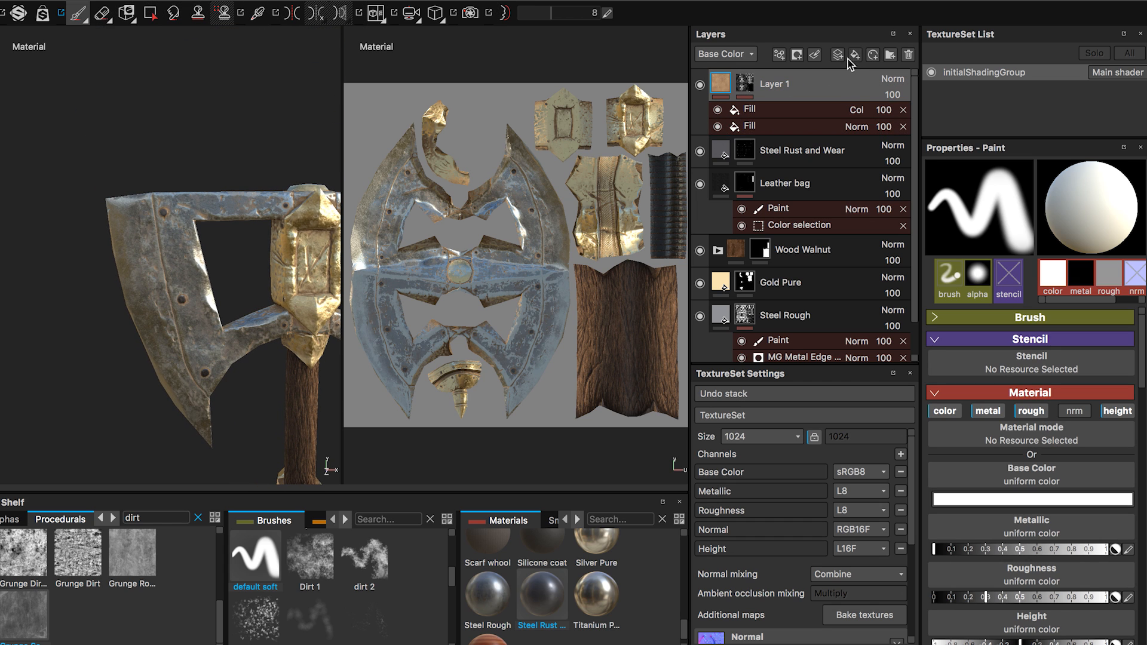
pyautogui.click(847, 57)
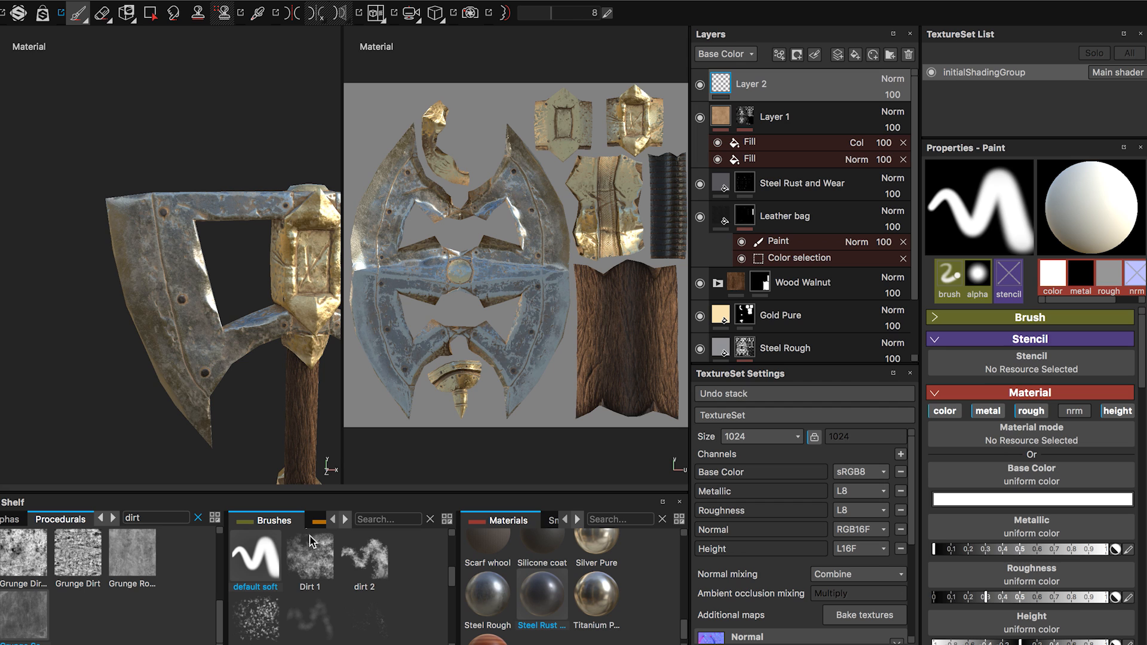
pyautogui.keyDown('alt'); pyautogui.moveTo(231, 379); pyautogui.dragTo(171, 325, button='middle'); pyautogui.keyUp('alt')
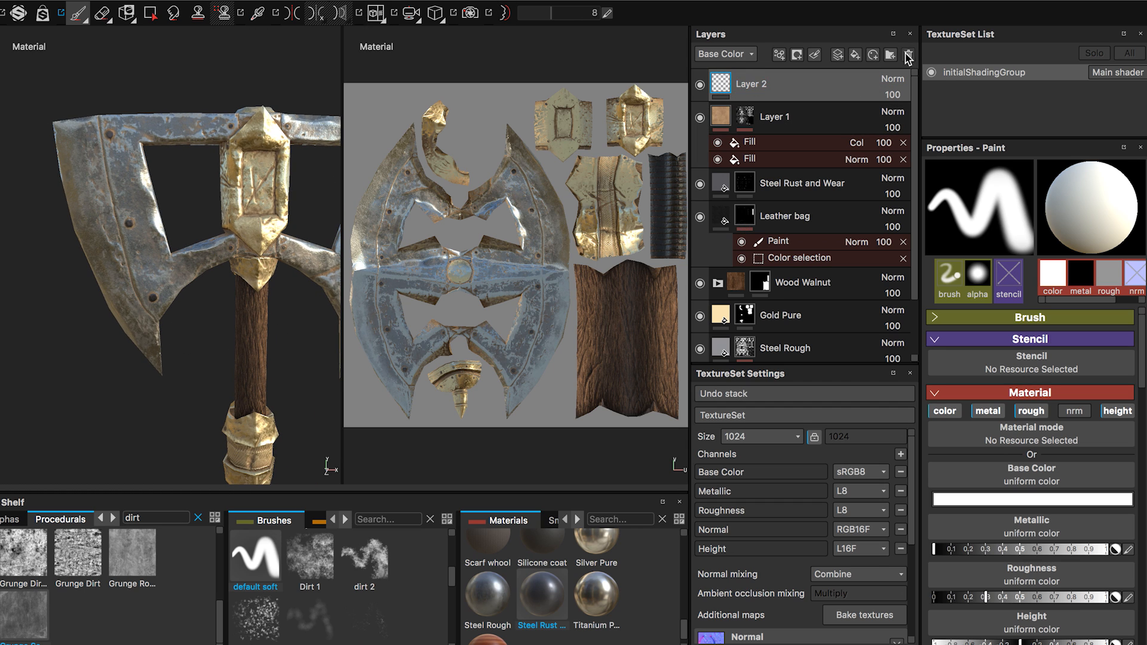
pyautogui.click(907, 55)
# Add a fill layer above Layer 1 and set its base color to dark red, RGB 0.099, 0.006, 0.006.
pyautogui.click(855, 55)
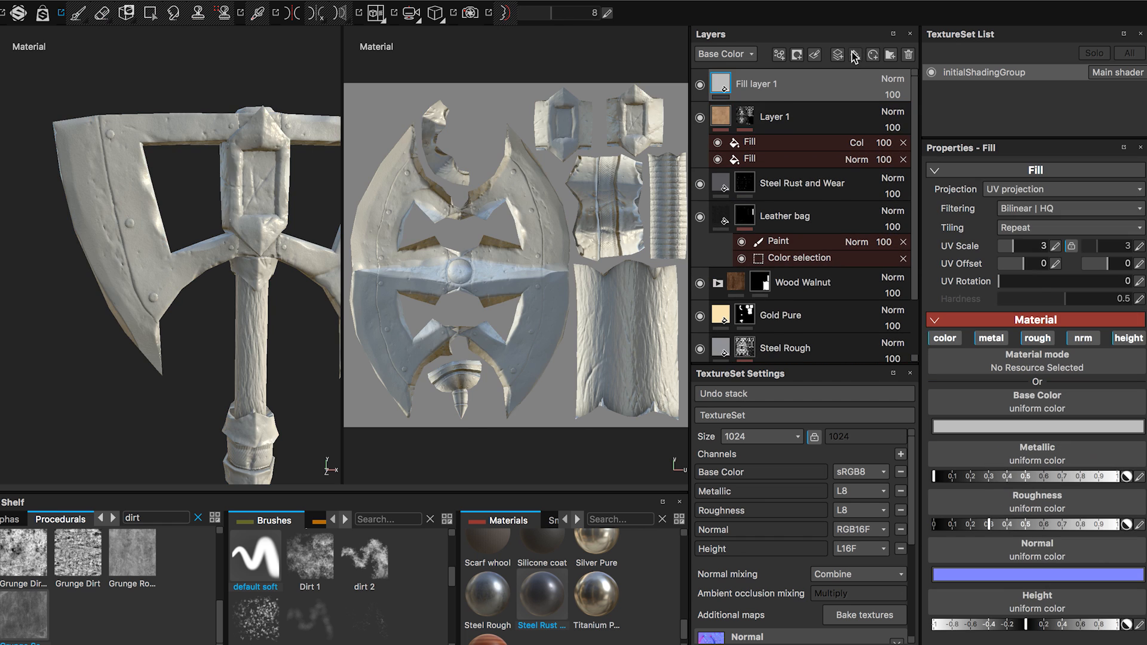
pyautogui.keyDown('alt'); pyautogui.moveTo(206, 255); pyautogui.dragTo(418, 185); pyautogui.keyUp('alt')
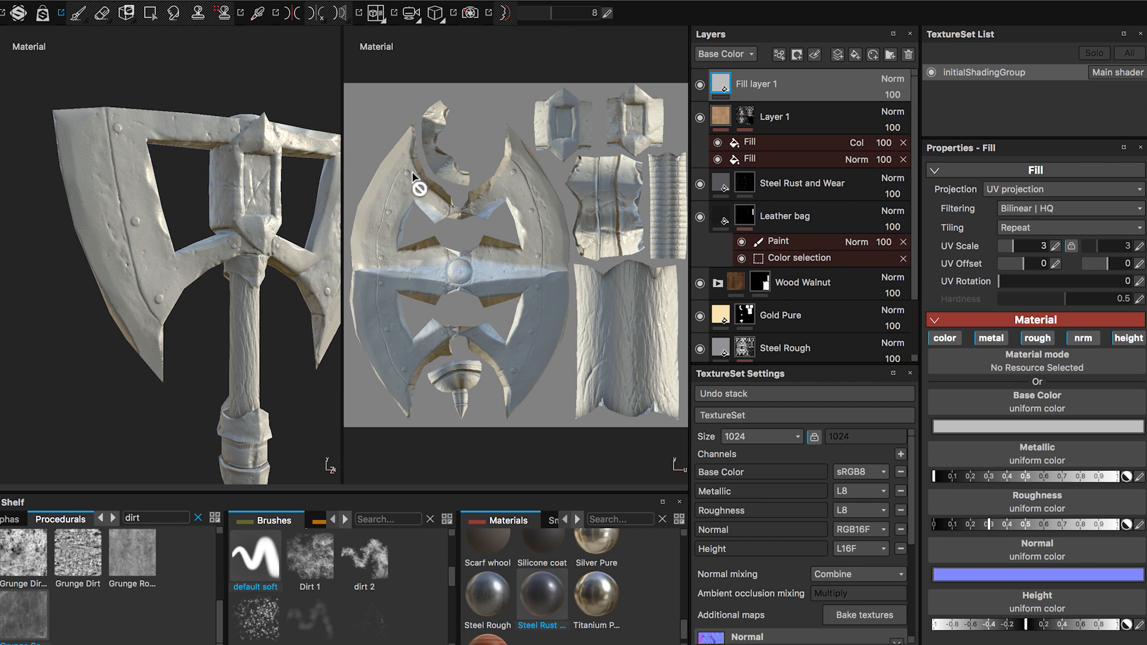
pyautogui.click(1009, 430)
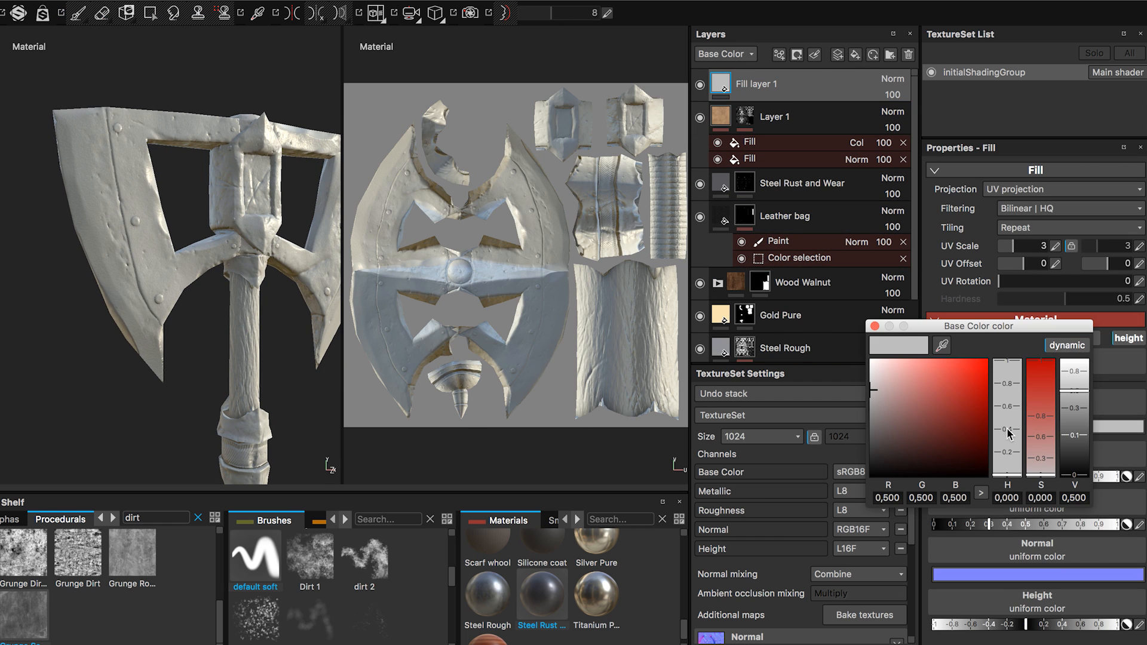
pyautogui.moveTo(932, 385); pyautogui.dragTo(966, 438)
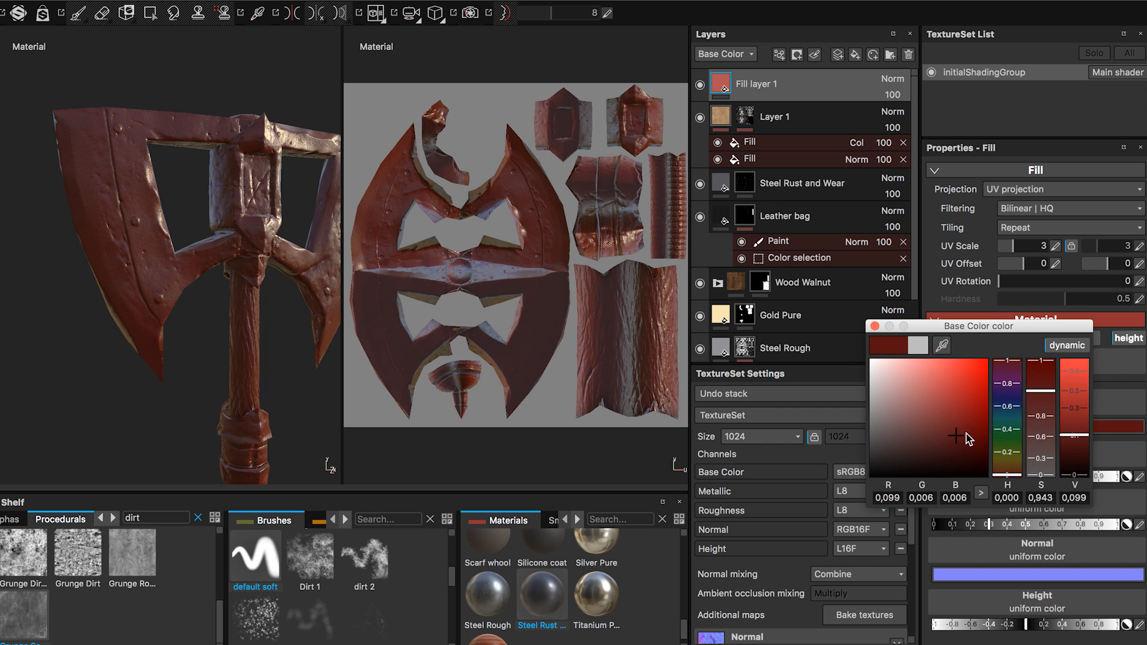
pyautogui.click(875, 327)
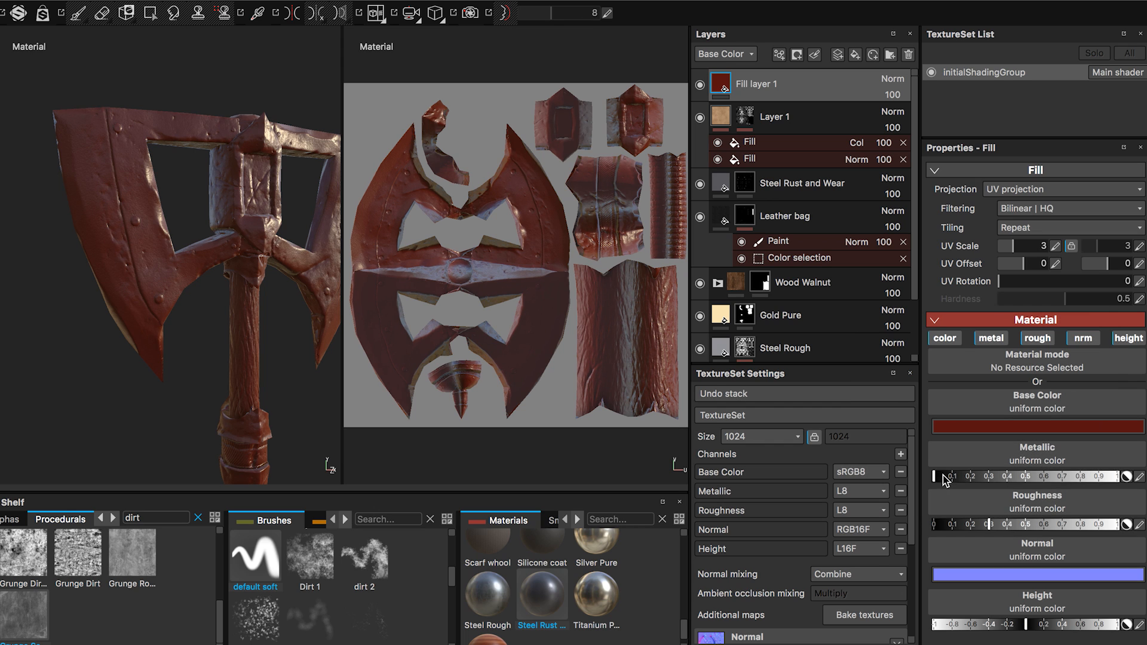
# Set the red fill layer's roughness and metallic to just above zero and turn off its normal channel.
pyautogui.moveTo(1017, 530); pyautogui.dragTo(951, 533)
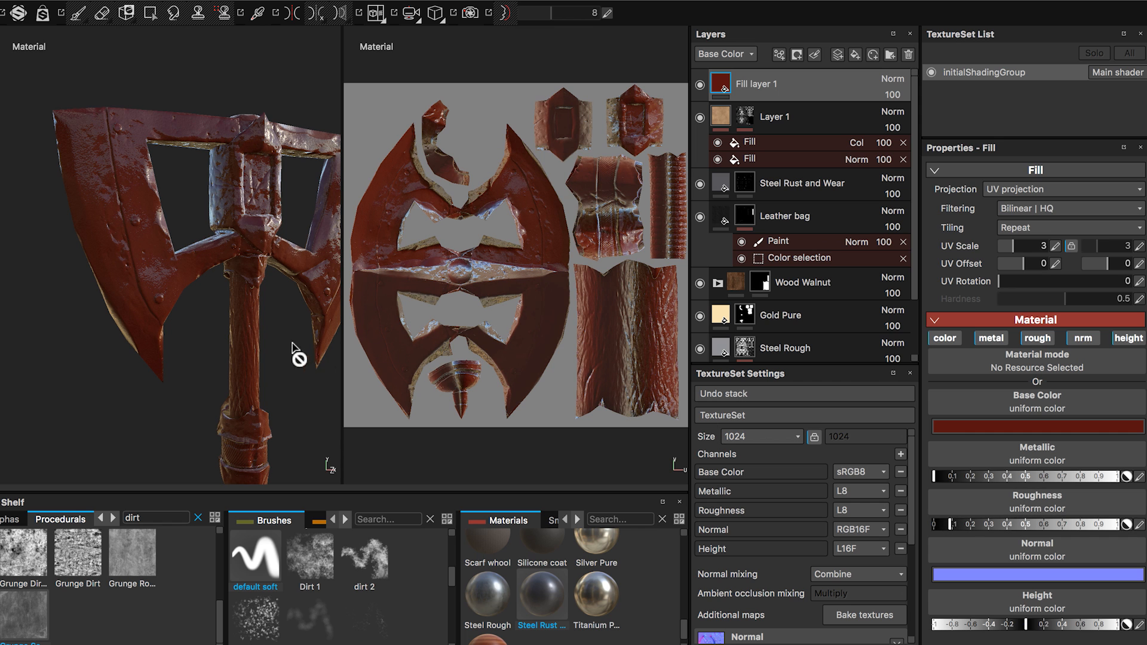
pyautogui.moveTo(299, 356)
pyautogui.keyDown('alt'); pyautogui.mouseDown()
pyautogui.moveTo(312, 366)
pyautogui.moveTo(259, 338)
pyautogui.moveTo(221, 336)
pyautogui.moveTo(253, 295)
pyautogui.mouseUp(); pyautogui.keyUp('alt')
pyautogui.moveTo(939, 527); pyautogui.dragTo(936, 528)
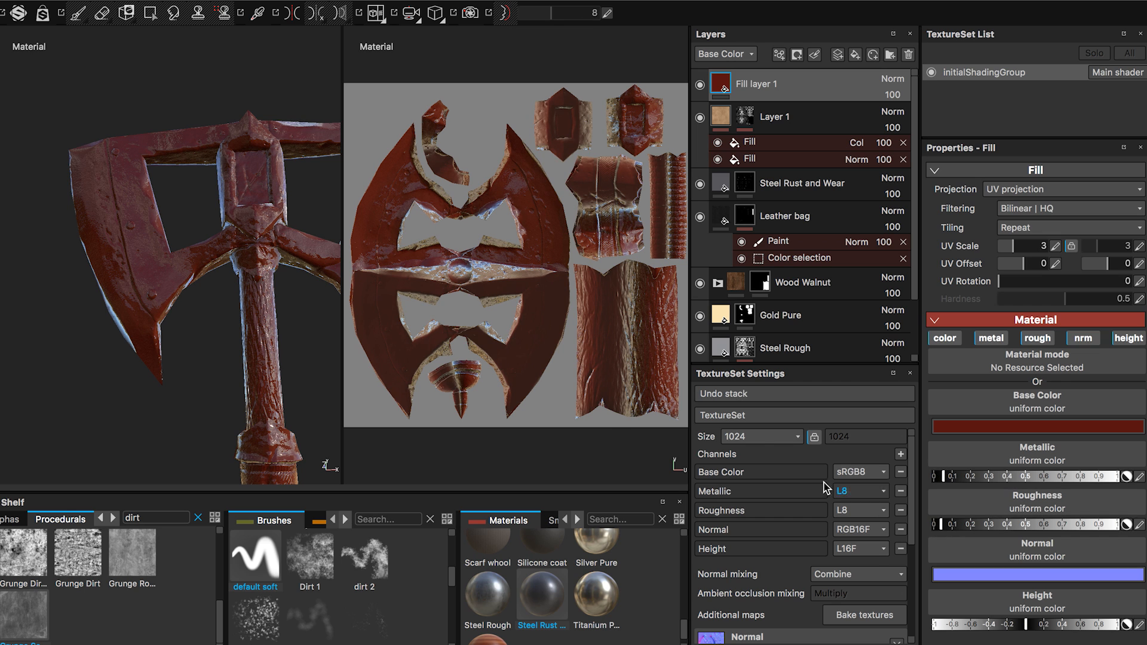
pyautogui.moveTo(213, 364)
pyautogui.keyDown('alt'); pyautogui.mouseDown()
pyautogui.moveTo(182, 426)
pyautogui.moveTo(248, 446)
pyautogui.moveTo(237, 476)
pyautogui.moveTo(317, 440)
pyautogui.moveTo(201, 402)
pyautogui.moveTo(216, 359)
pyautogui.mouseUp(); pyautogui.keyUp('alt')
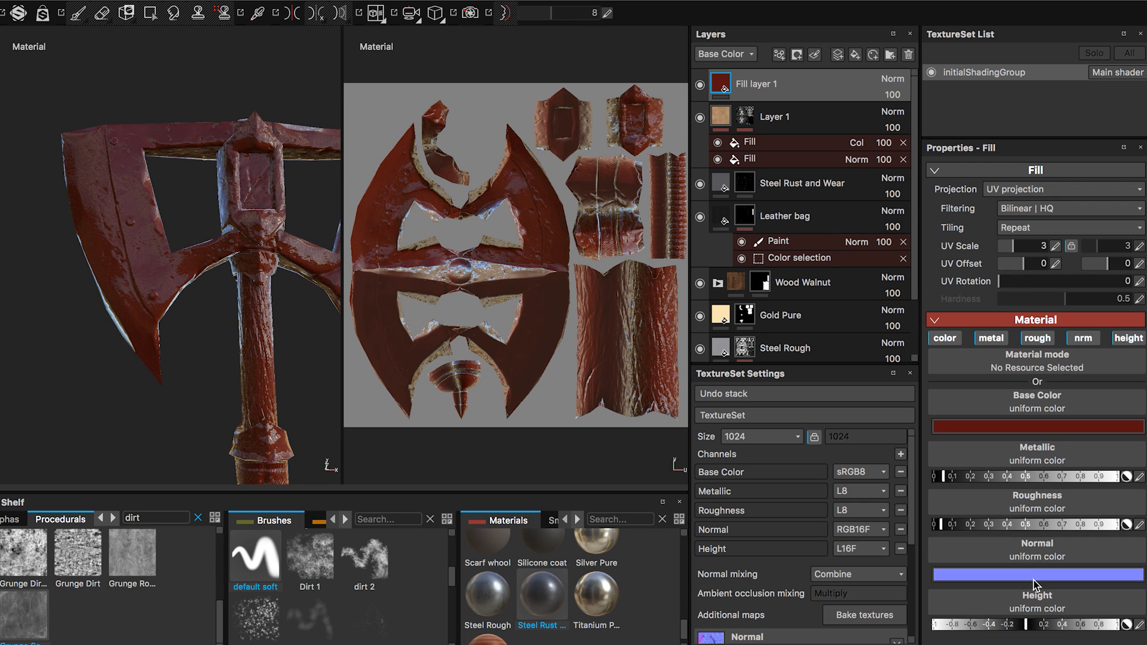
pyautogui.click(1083, 338)
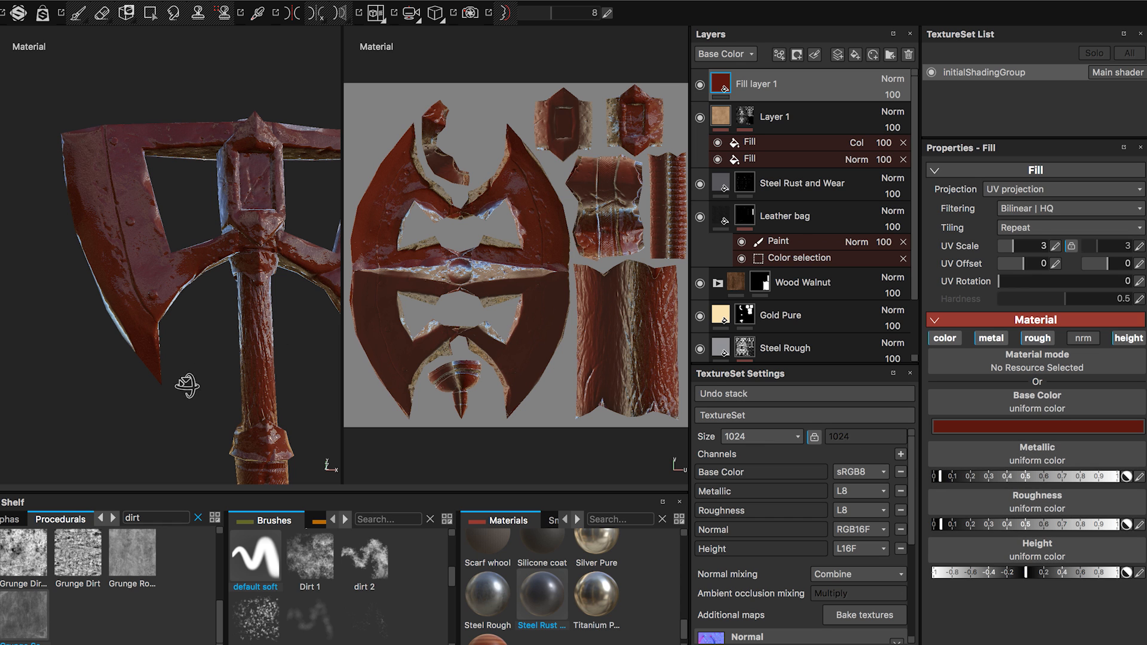
# Add a black mask to the red fill layer.
pyautogui.keyDown('alt'); pyautogui.moveTo(184, 387); pyautogui.dragTo(213, 409); pyautogui.keyUp('alt')
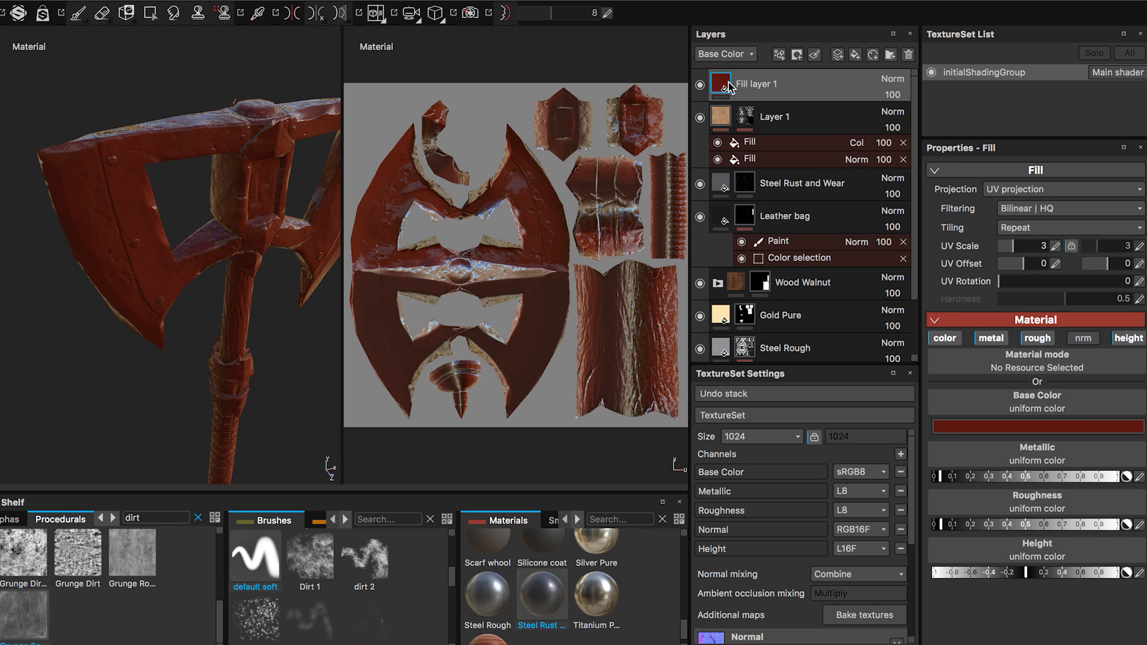
pyautogui.rightClick(759, 88)
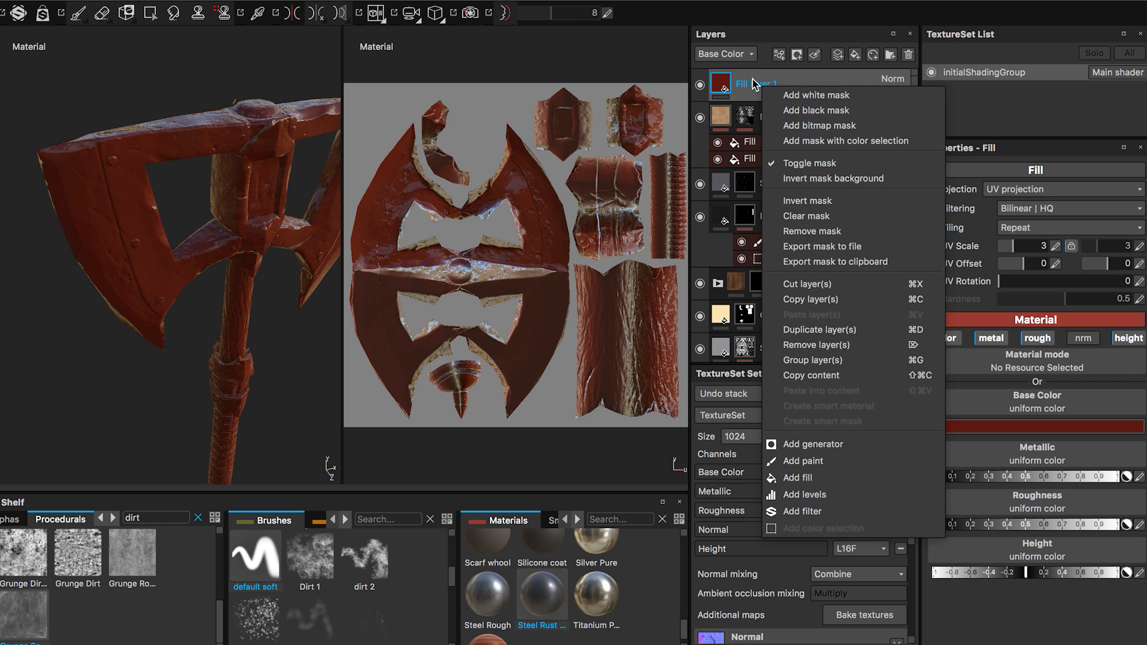
pyautogui.click(815, 110)
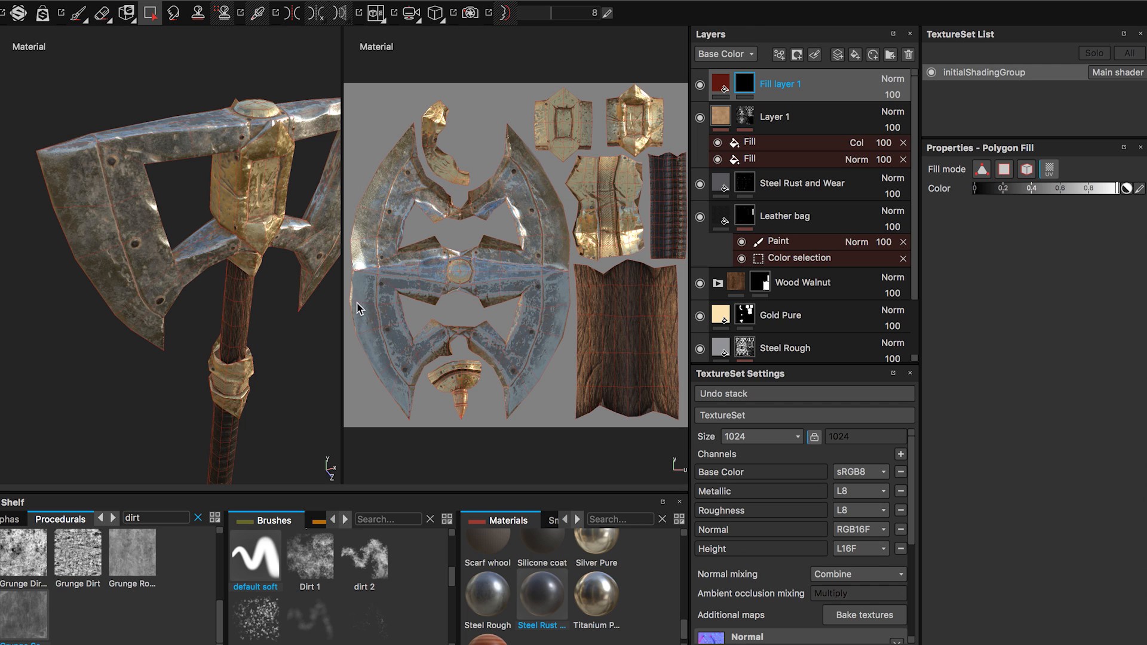
# Browse the shelf's Particles presets and choose the feather-shaped particle brush listed below puddle.
pyautogui.click(348, 521)
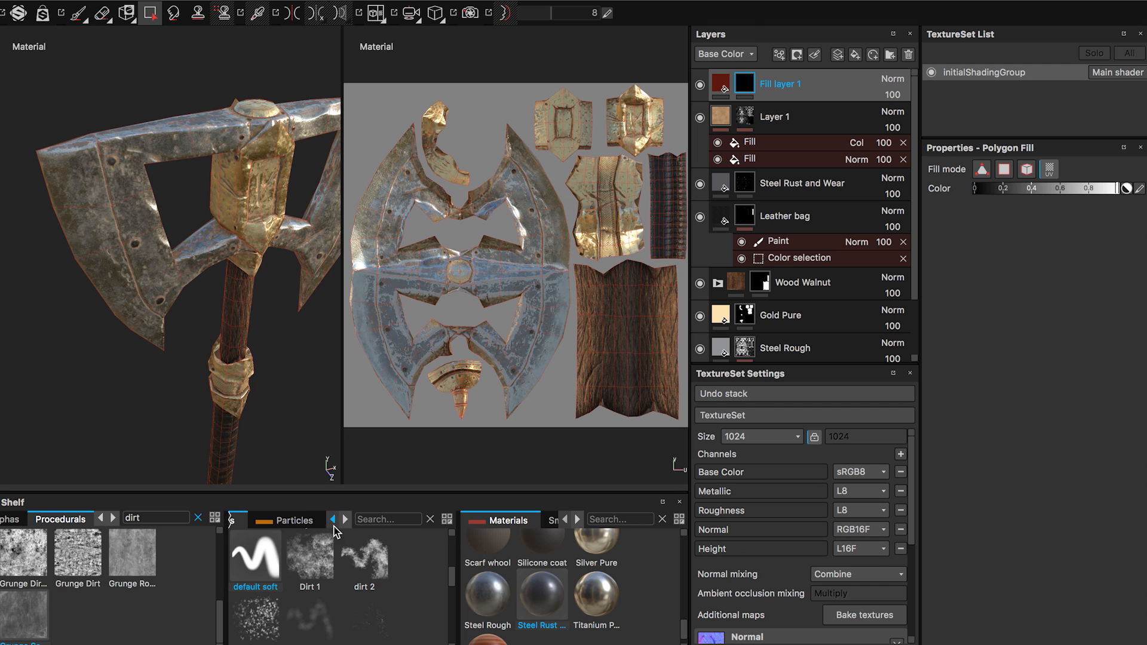
pyautogui.click(319, 526)
pyautogui.moveTo(450, 561); pyautogui.dragTo(452, 630)
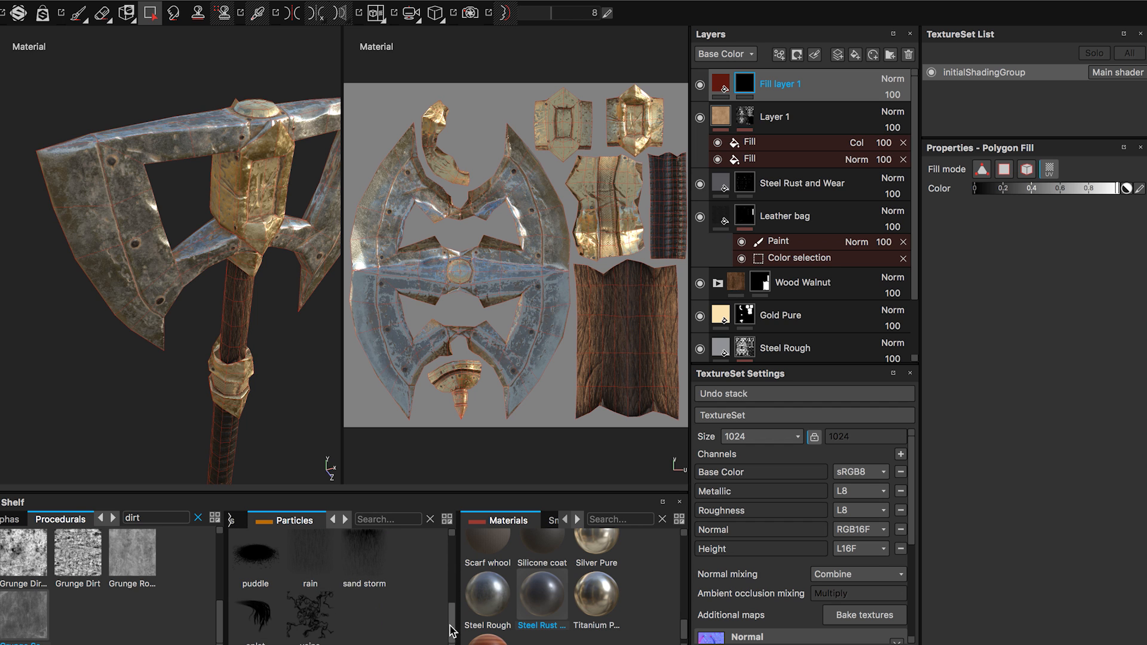
pyautogui.click(262, 628)
pyautogui.keyDown('alt'); pyautogui.moveTo(167, 304); pyautogui.dragTo(148, 176); pyautogui.keyUp('alt')
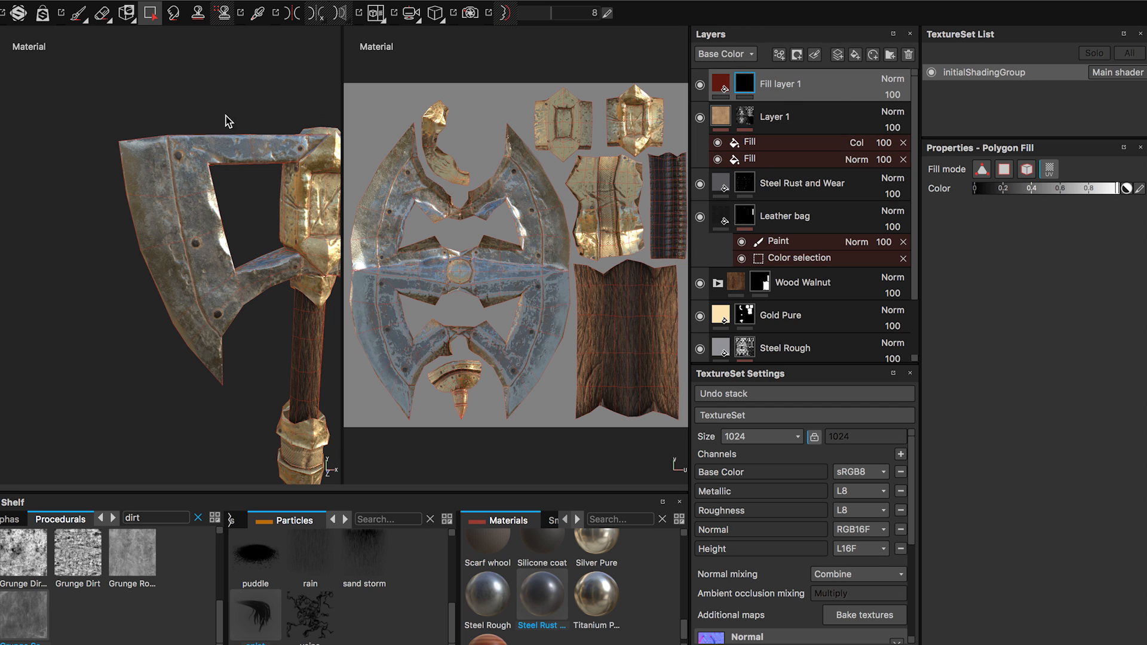
pyautogui.click(130, 168)
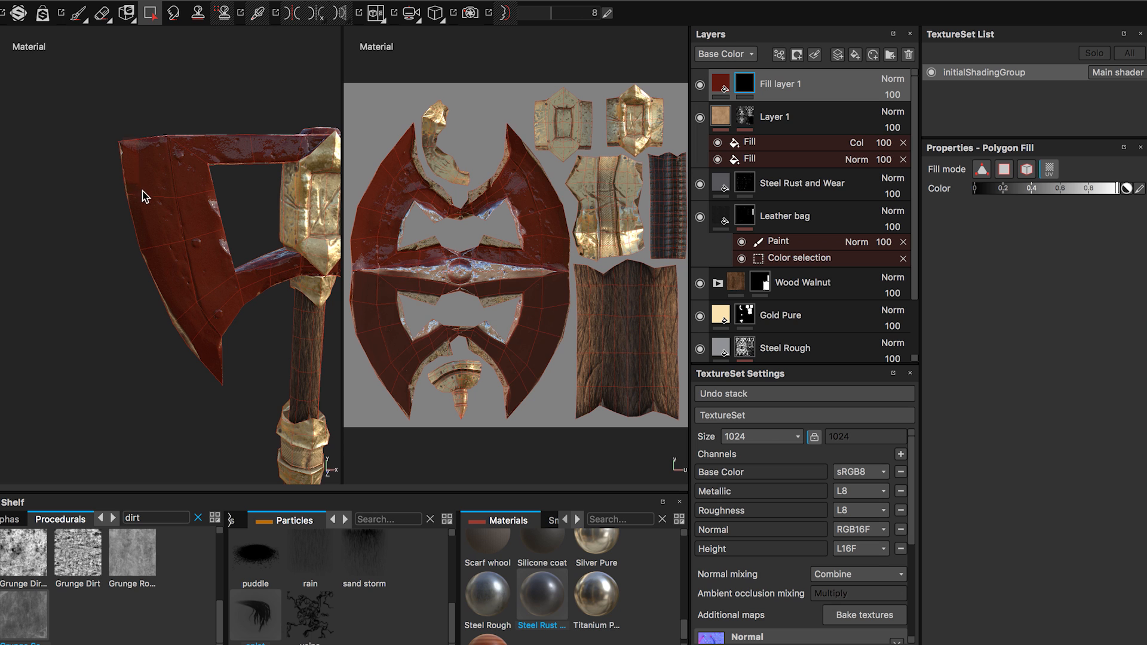
pyautogui.press('super+z')
pyautogui.click(79, 13)
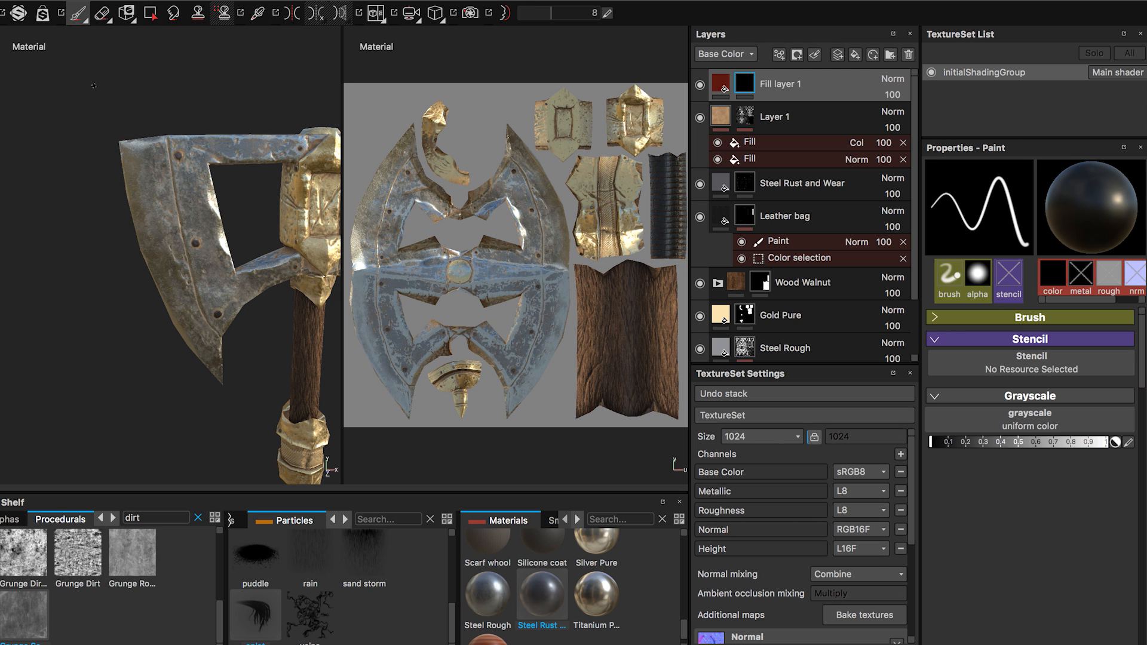
pyautogui.moveTo(126, 140); pyautogui.dragTo(126, 149)
# Activate the feather-shaped particle brush for physical painting on the red fill layer's mask and set its grayscale to white.
pyautogui.click(257, 616)
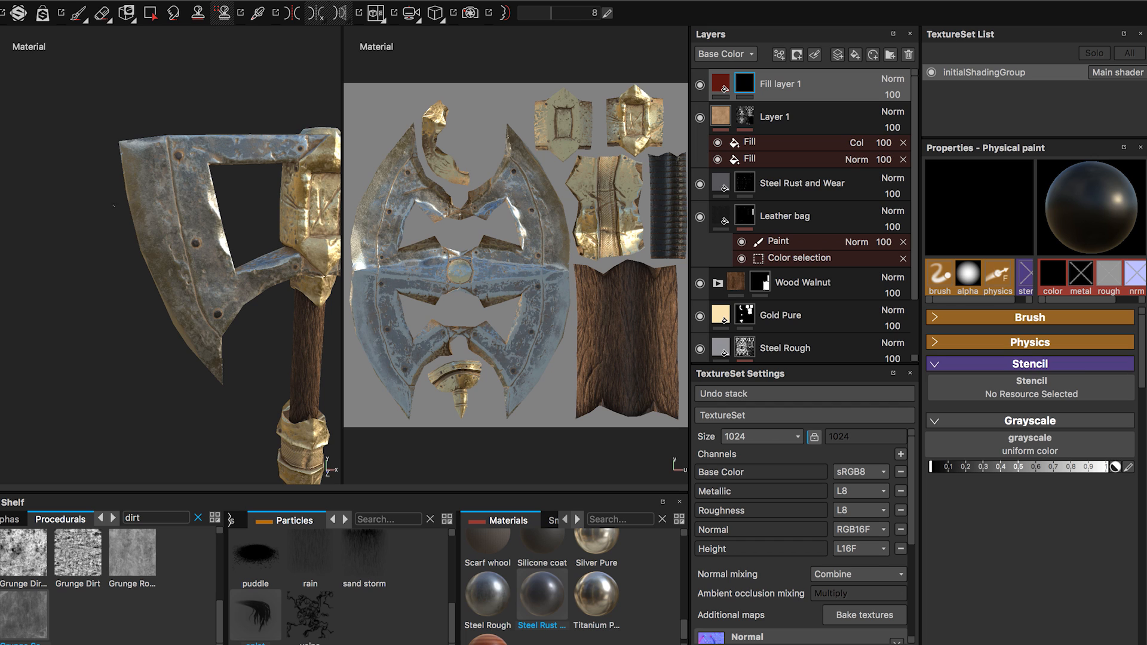
pyautogui.moveTo(124, 141); pyautogui.dragTo(127, 170)
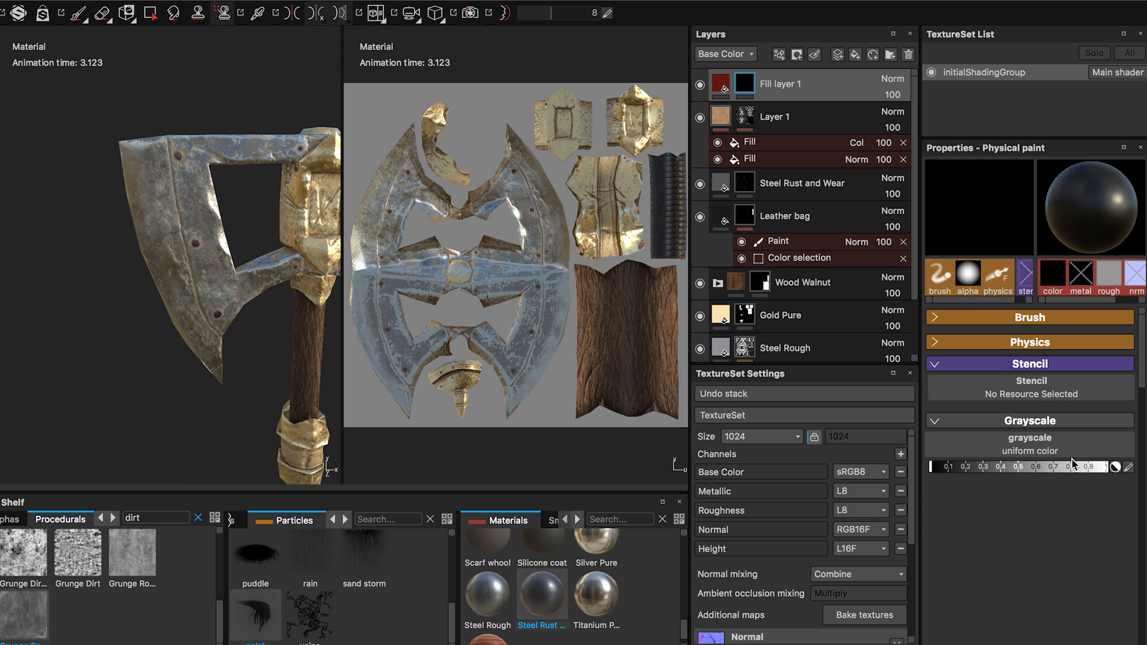
pyautogui.click(1104, 467)
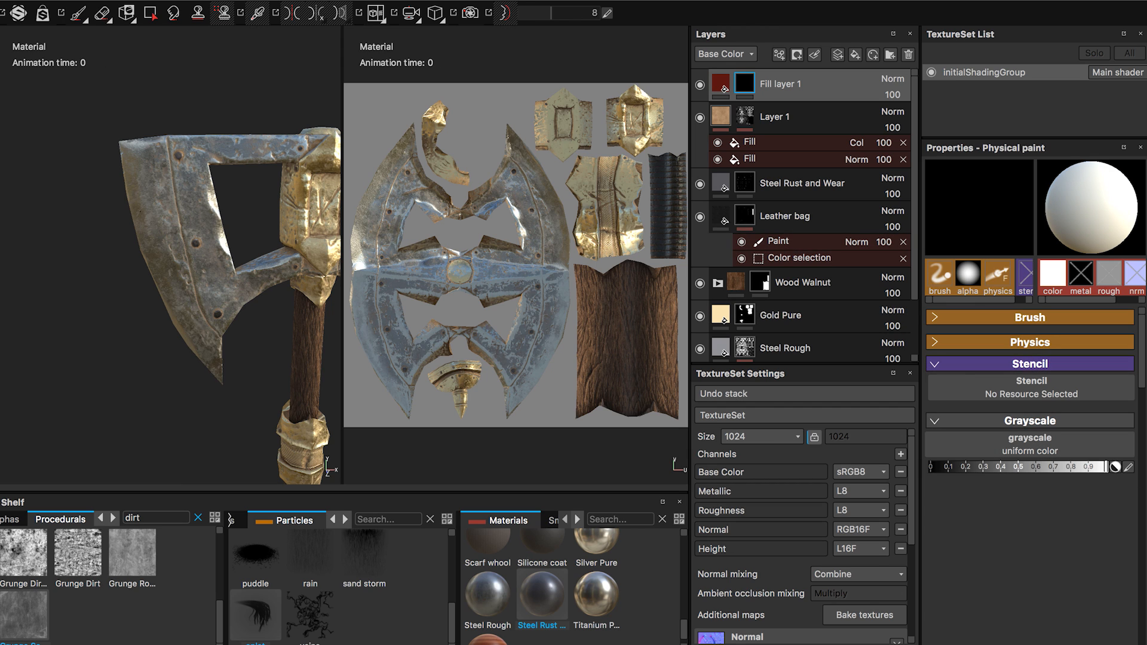
# Paint dripping red particle streaks down the outer edge of the axe blade on the red fill layer's mask.
pyautogui.keyDown('alt'); pyautogui.moveTo(147, 248); pyautogui.dragTo(108, 206); pyautogui.keyUp('alt')
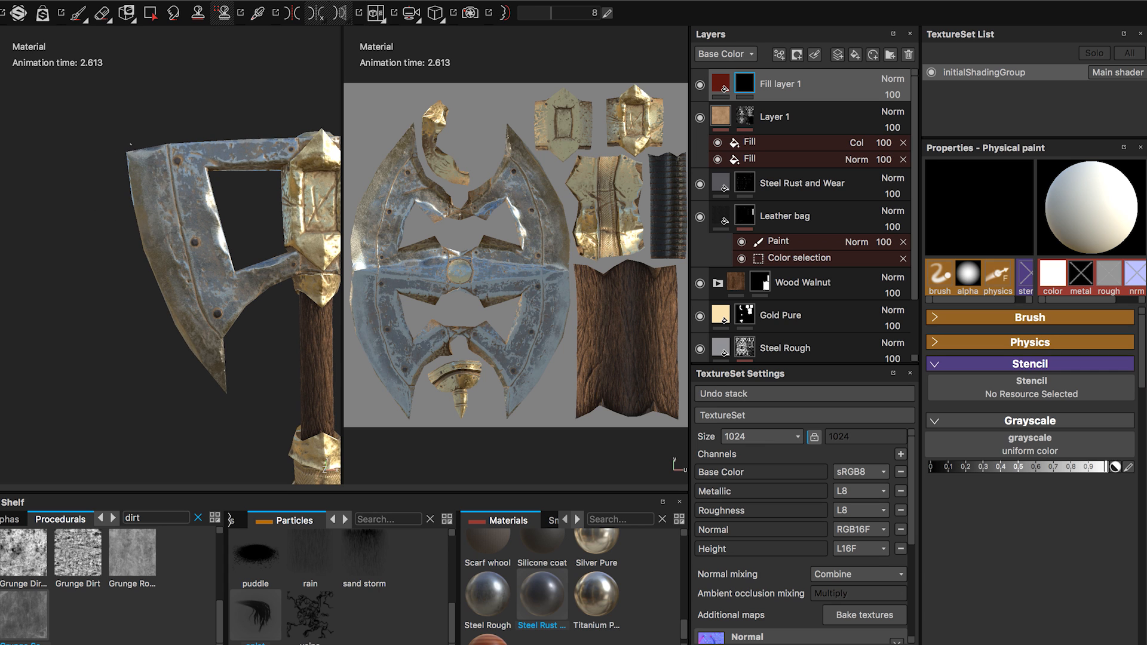
pyautogui.keyDown('alt'); pyautogui.moveTo(106, 157); pyautogui.dragTo(150, 257); pyautogui.keyUp('alt')
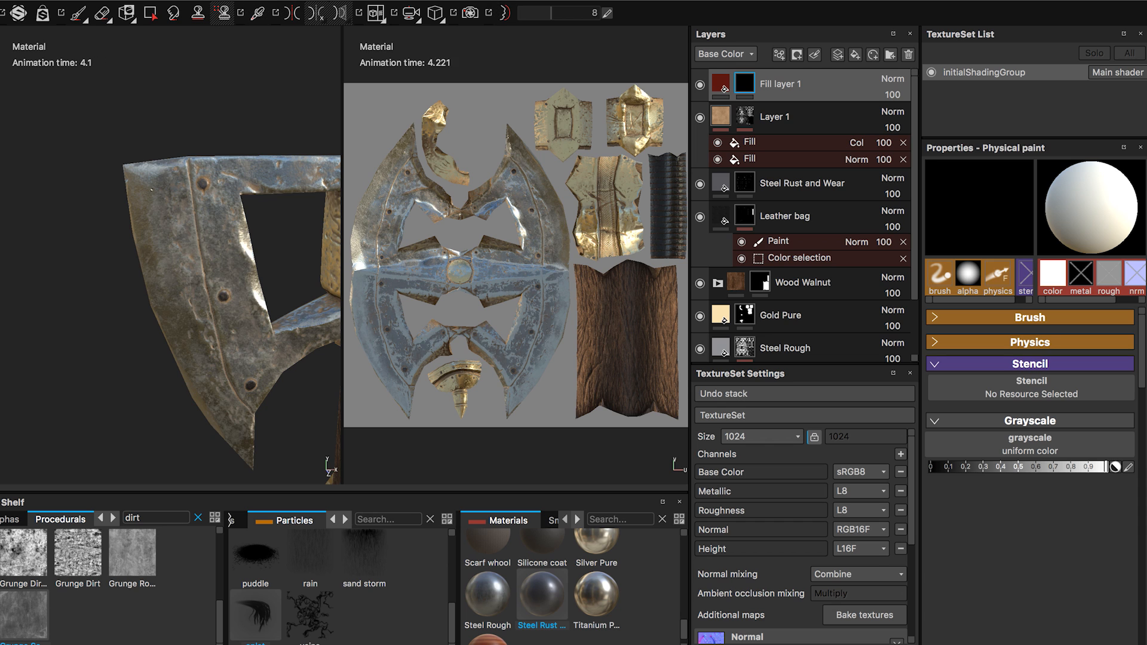
pyautogui.keyDown('alt'); pyautogui.moveTo(114, 198); pyautogui.dragTo(418, 206); pyautogui.keyUp('alt')
pyautogui.moveTo(151, 167); pyautogui.dragTo(140, 227)
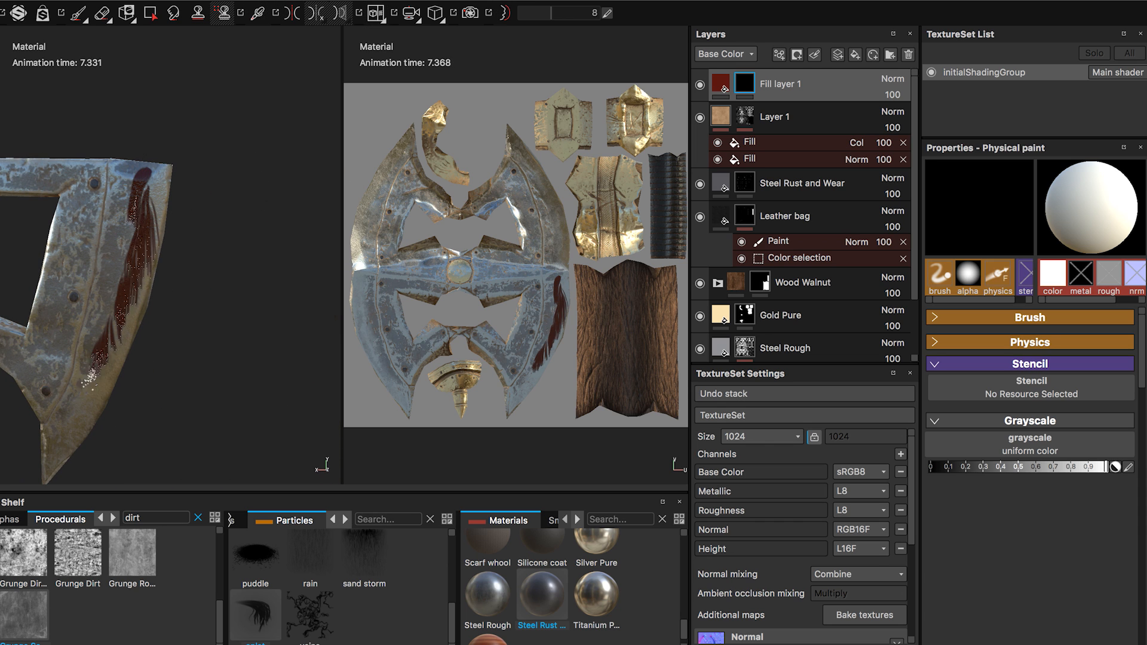
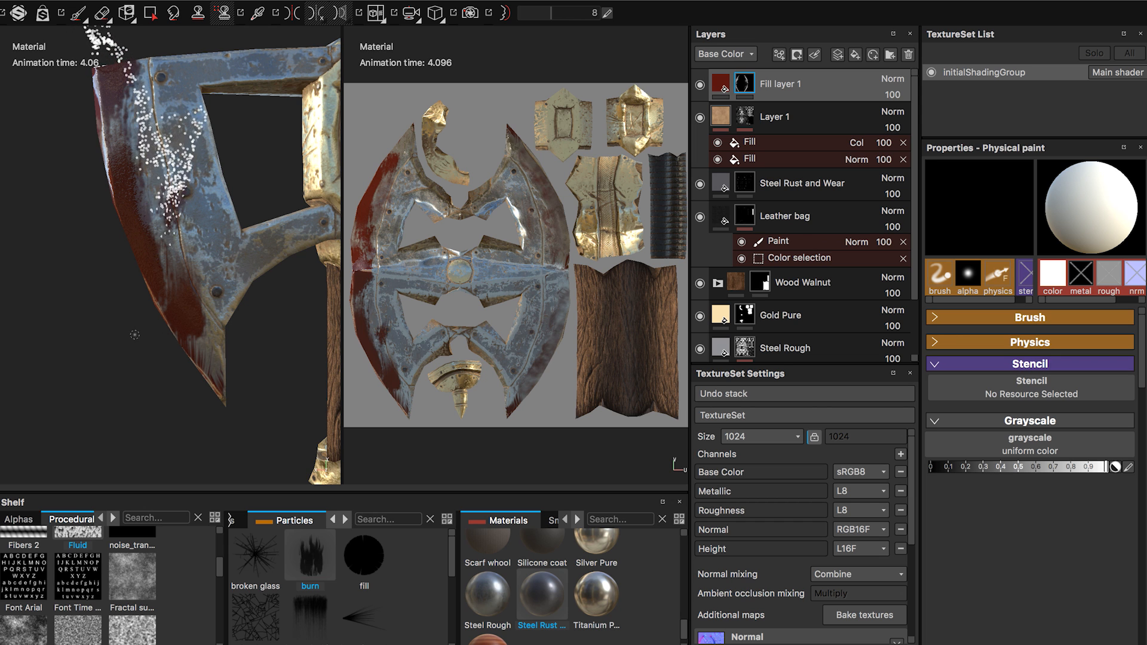
# Paint red burn particle streaks along the outer edges of the remaining axe blade faces on the red fill layer's mask.
pyautogui.keyDown('alt'); pyautogui.moveTo(125, 336); pyautogui.dragTo(397, 344); pyautogui.keyUp('alt')
pyautogui.keyDown('alt'); pyautogui.moveTo(183, 325); pyautogui.dragTo(319, 348, button='middle'); pyautogui.keyUp('alt')
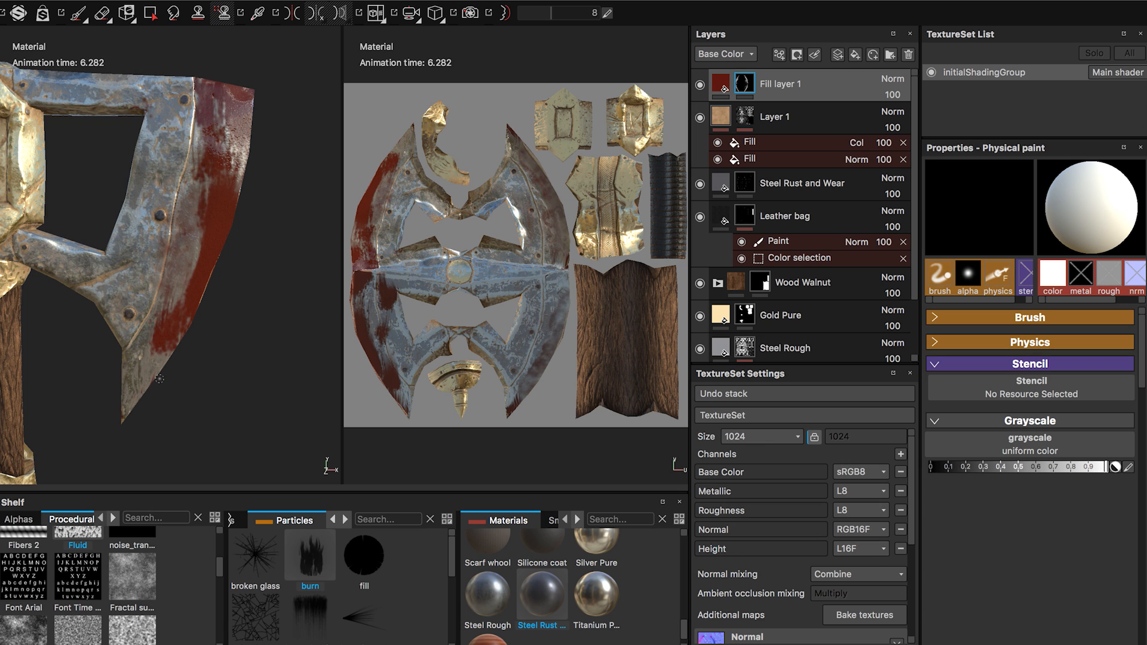
pyautogui.moveTo(140, 395); pyautogui.dragTo(211, 295)
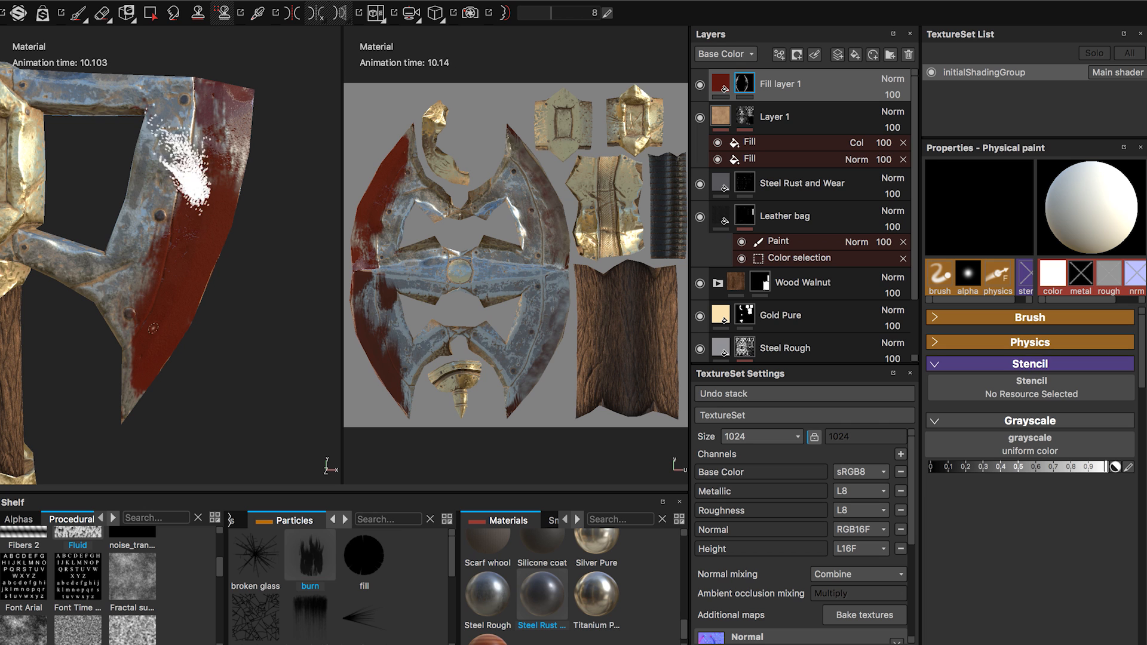
pyautogui.keyDown('alt'); pyautogui.moveTo(143, 323); pyautogui.dragTo(333, 329, button='middle'); pyautogui.keyUp('alt')
pyautogui.moveTo(165, 394)
pyautogui.mouseDown()
pyautogui.moveTo(117, 310)
pyautogui.moveTo(78, 120)
pyautogui.mouseUp()
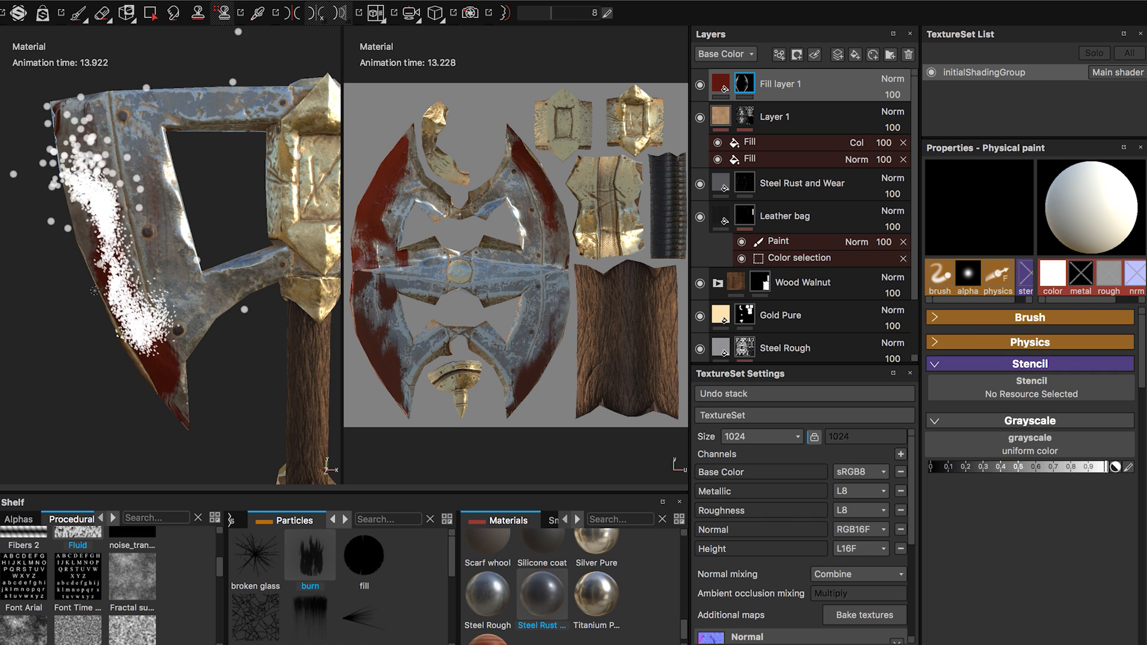
pyautogui.keyDown('alt'); pyautogui.keyDown('shift'); pyautogui.moveTo(149, 328); pyautogui.dragTo(260, 329); pyautogui.keyUp('shift'); pyautogui.keyUp('alt')
# Frame the whole axe, choose the heavy leaking particle brush and set its grayscale to black.
pyautogui.press('f')
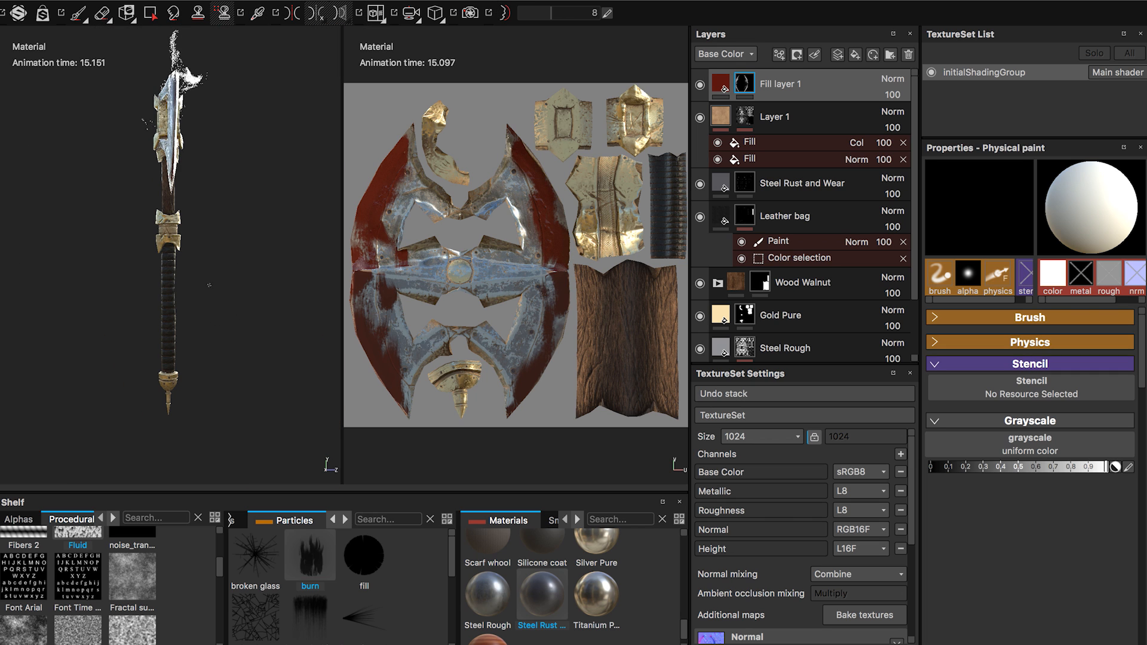
pyautogui.keyDown('alt'); pyautogui.keyDown('shift'); pyautogui.moveTo(182, 274); pyautogui.dragTo(233, 263); pyautogui.keyUp('shift'); pyautogui.keyUp('alt')
pyautogui.keyDown('alt'); pyautogui.moveTo(233, 227); pyautogui.dragTo(178, 319, button='middle'); pyautogui.keyUp('alt')
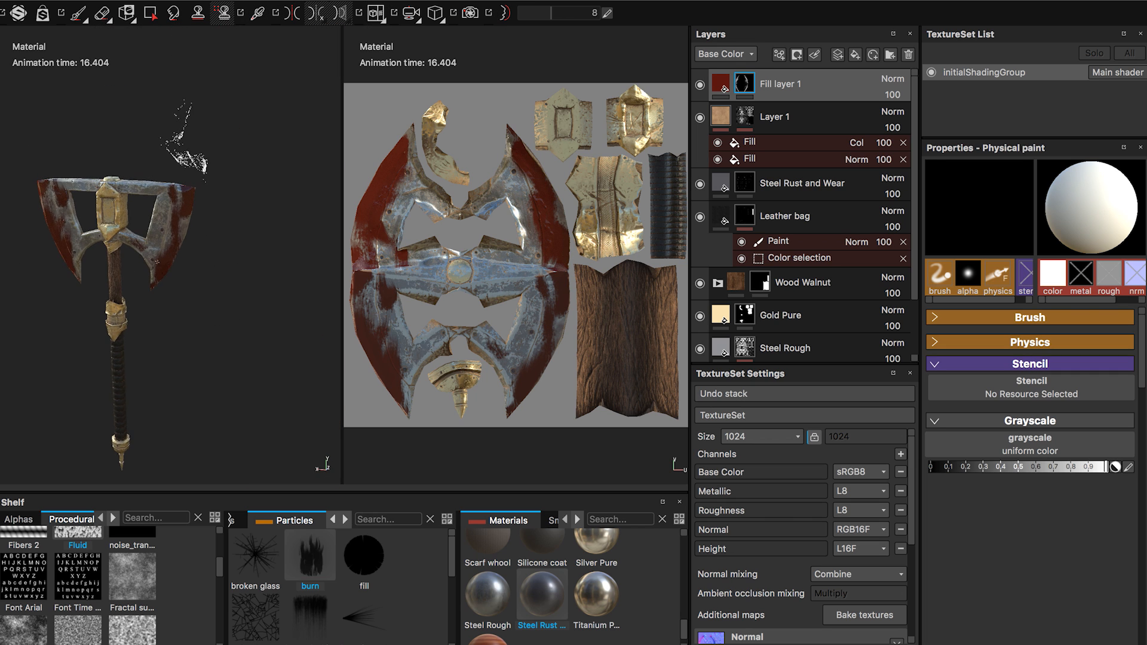
pyautogui.keyDown('alt'); pyautogui.moveTo(178, 319); pyautogui.dragTo(205, 333, button='right'); pyautogui.keyUp('alt')
pyautogui.click(313, 609)
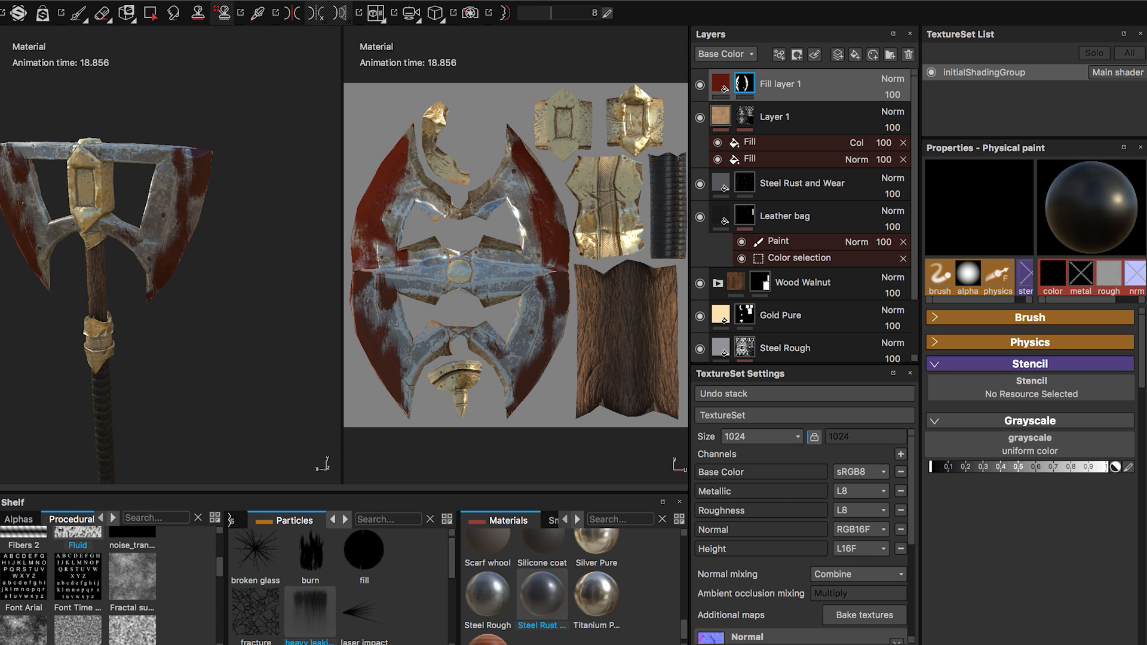
# Run black heavy leaking particles down one blade face to carve drips out of the red mask.
pyautogui.keyDown('alt'); pyautogui.moveTo(182, 228); pyautogui.dragTo(228, 242, button='right'); pyautogui.keyUp('alt')
pyautogui.click(184, 116)
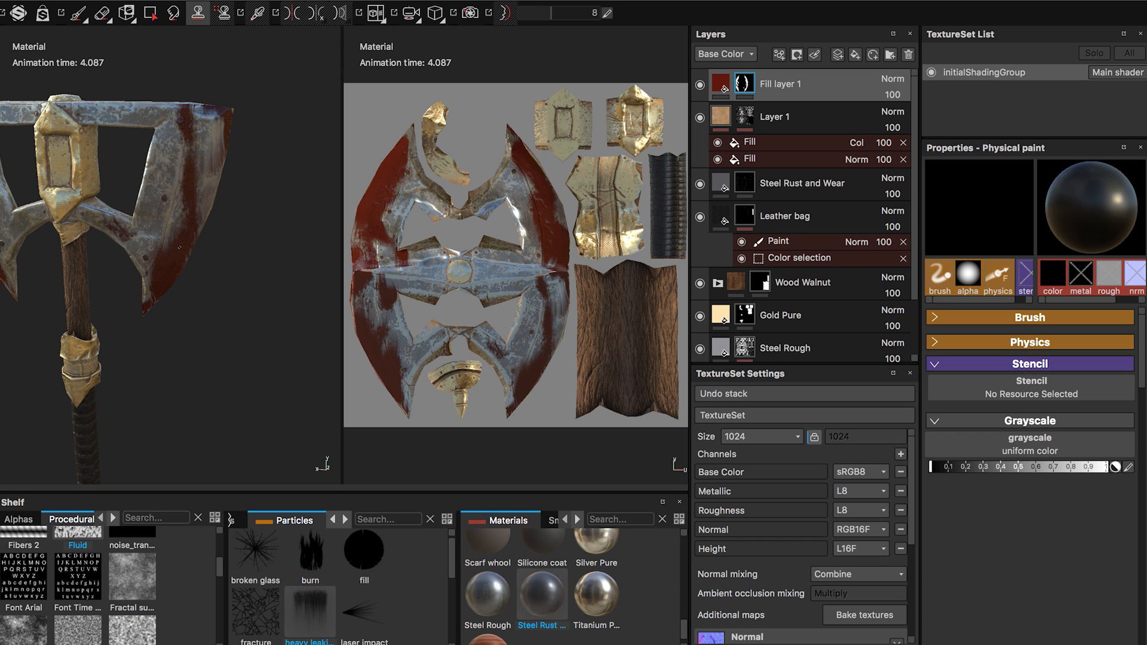
pyautogui.keyDown('alt'); pyautogui.moveTo(221, 248); pyautogui.dragTo(163, 266); pyautogui.keyUp('alt')
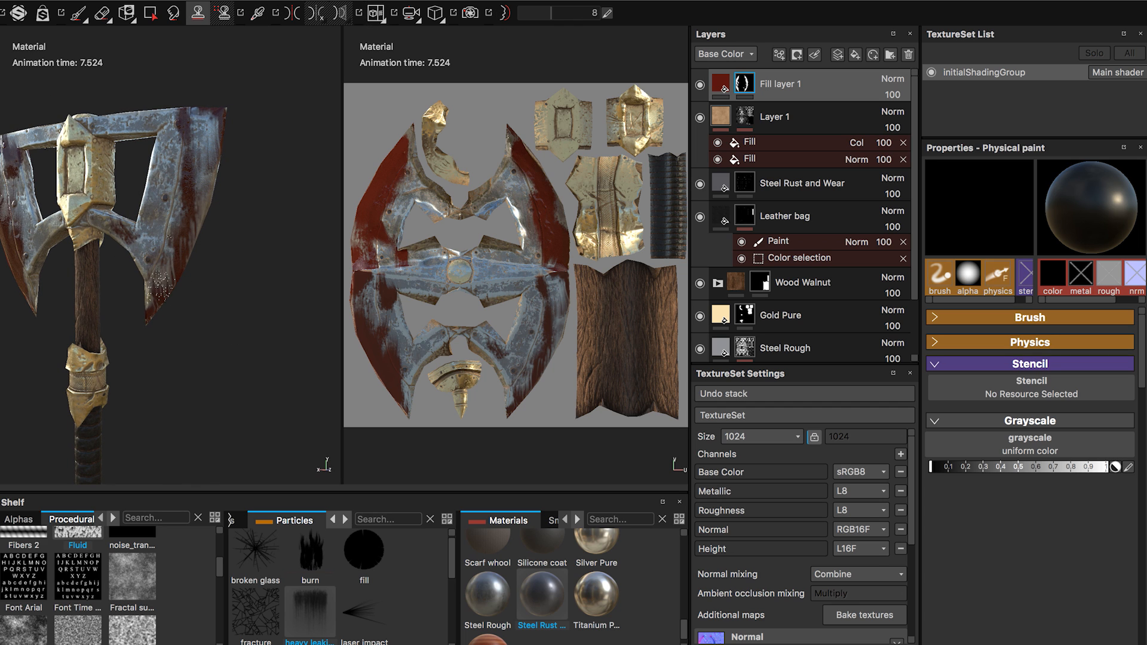
pyautogui.moveTo(183, 186); pyautogui.dragTo(203, 129)
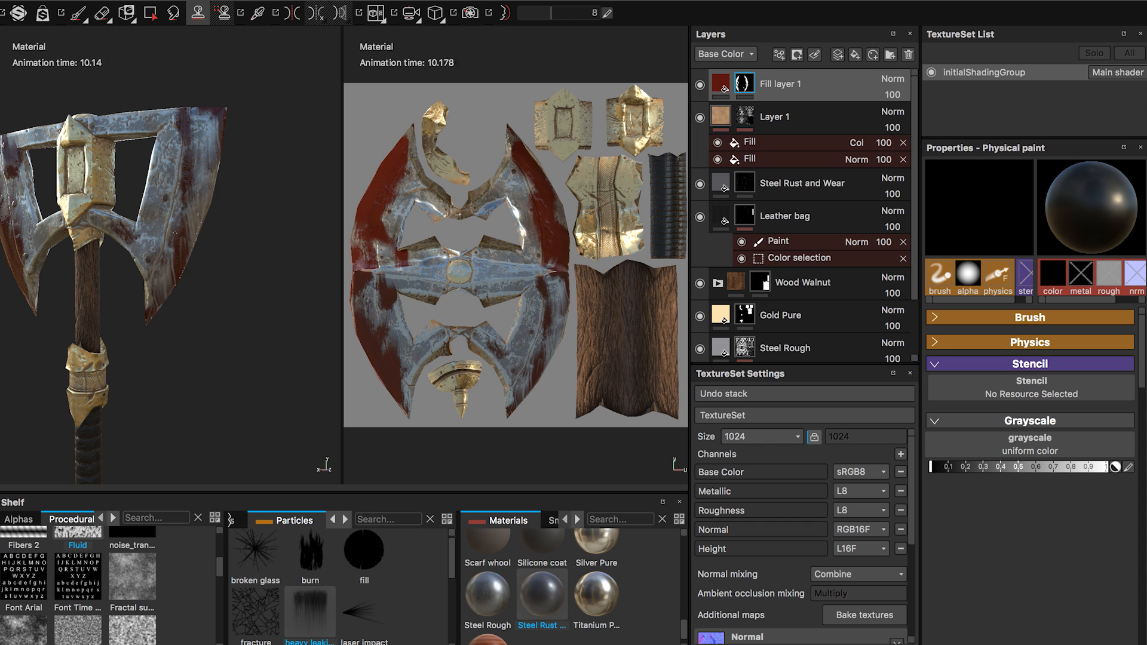
# Break up the red on the opposite blade with black heavy leaking particles running from its upper edge to its tip.
pyautogui.moveTo(181, 228)
pyautogui.mouseDown()
pyautogui.moveTo(179, 246)
pyautogui.moveTo(0, 269)
pyautogui.moveTo(70, 235)
pyautogui.moveTo(128, 233)
pyautogui.mouseUp()
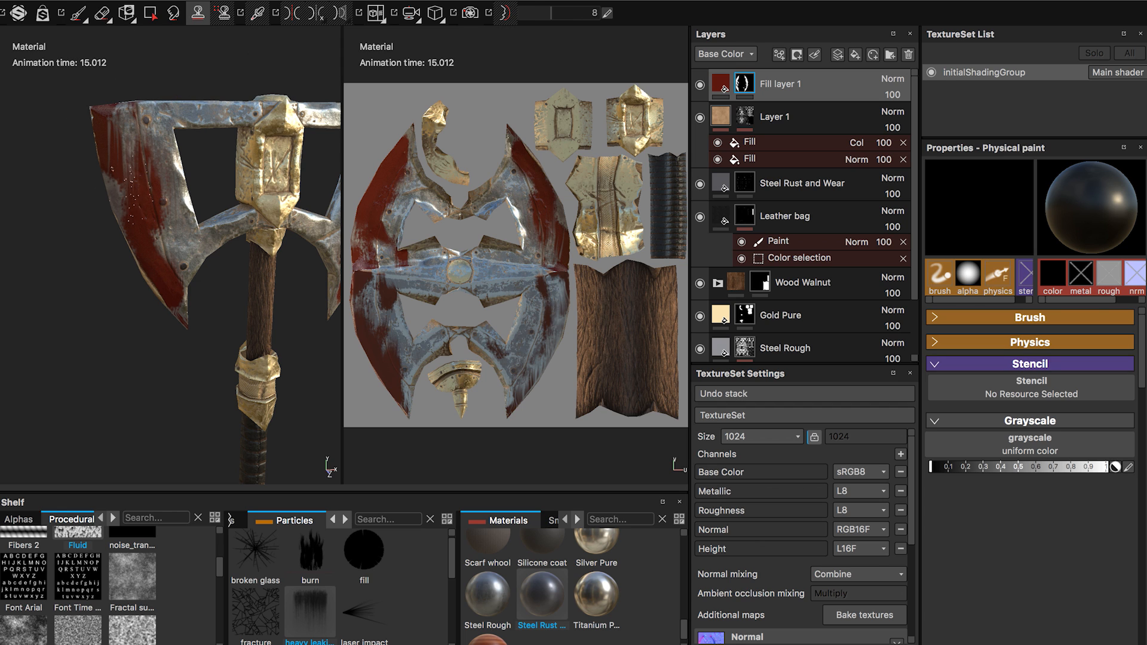
pyautogui.moveTo(141, 198); pyautogui.dragTo(122, 179)
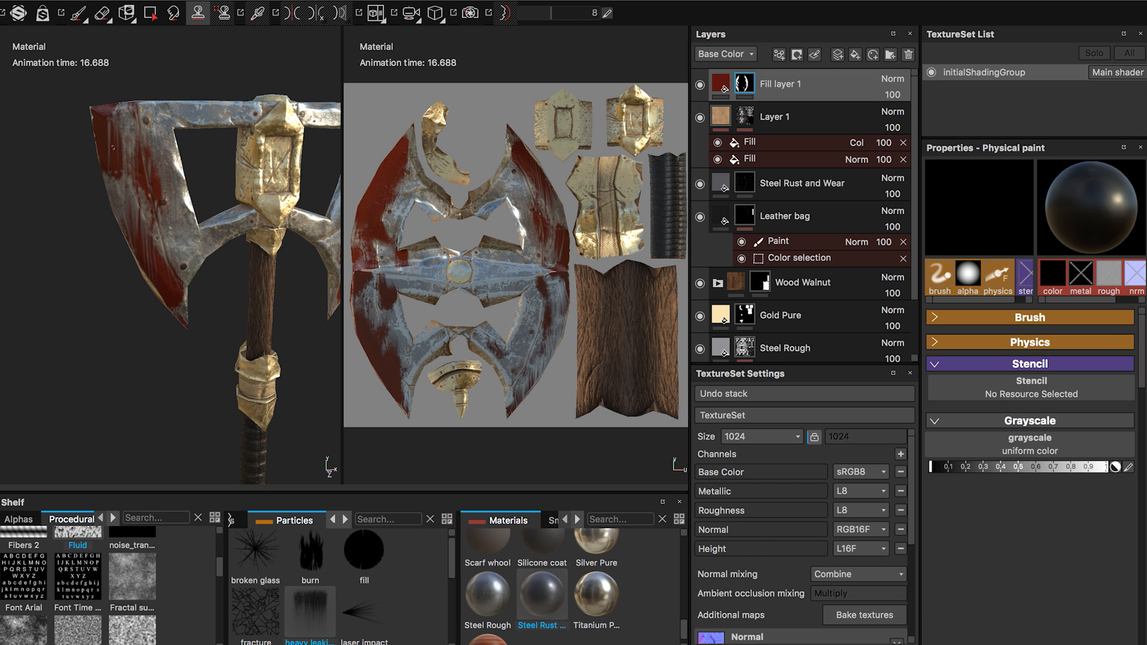
pyautogui.moveTo(137, 221); pyautogui.dragTo(168, 290)
pyautogui.keyDown('alt'); pyautogui.moveTo(124, 137); pyautogui.dragTo(135, 176); pyautogui.keyUp('alt')
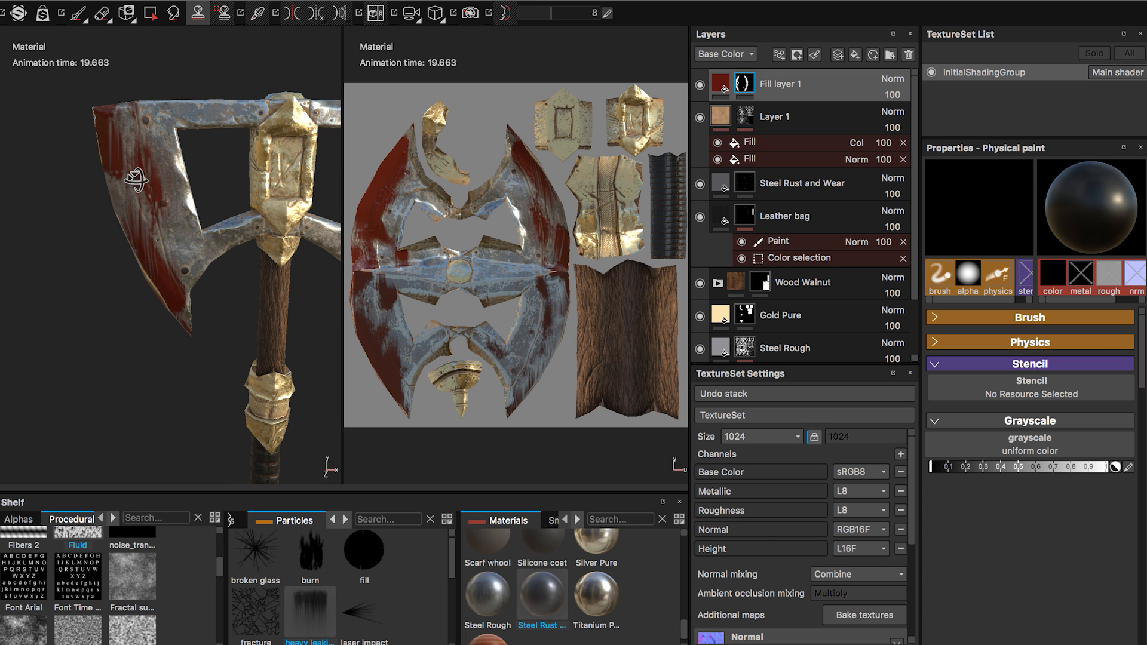
pyautogui.moveTo(140, 234); pyautogui.dragTo(141, 240)
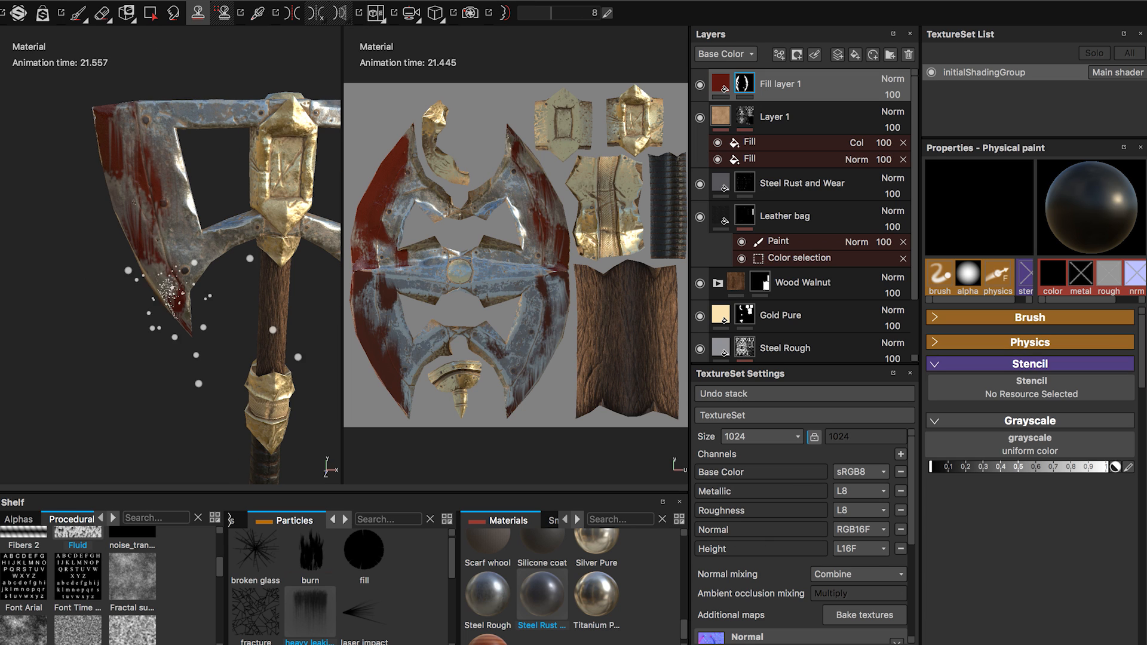
pyautogui.moveTo(139, 162); pyautogui.dragTo(156, 260)
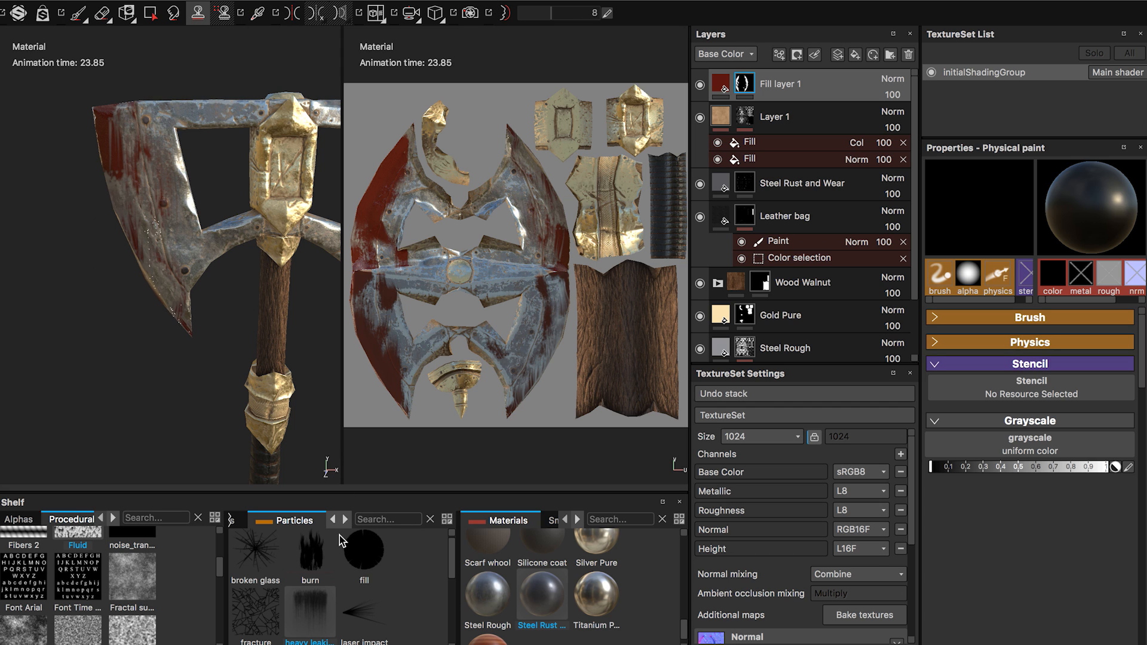
# Choose the Dirt 1 brush and paint black over the blade's red mask, undoing the last stroke.
pyautogui.click(333, 525)
pyautogui.click(261, 521)
pyautogui.click(316, 573)
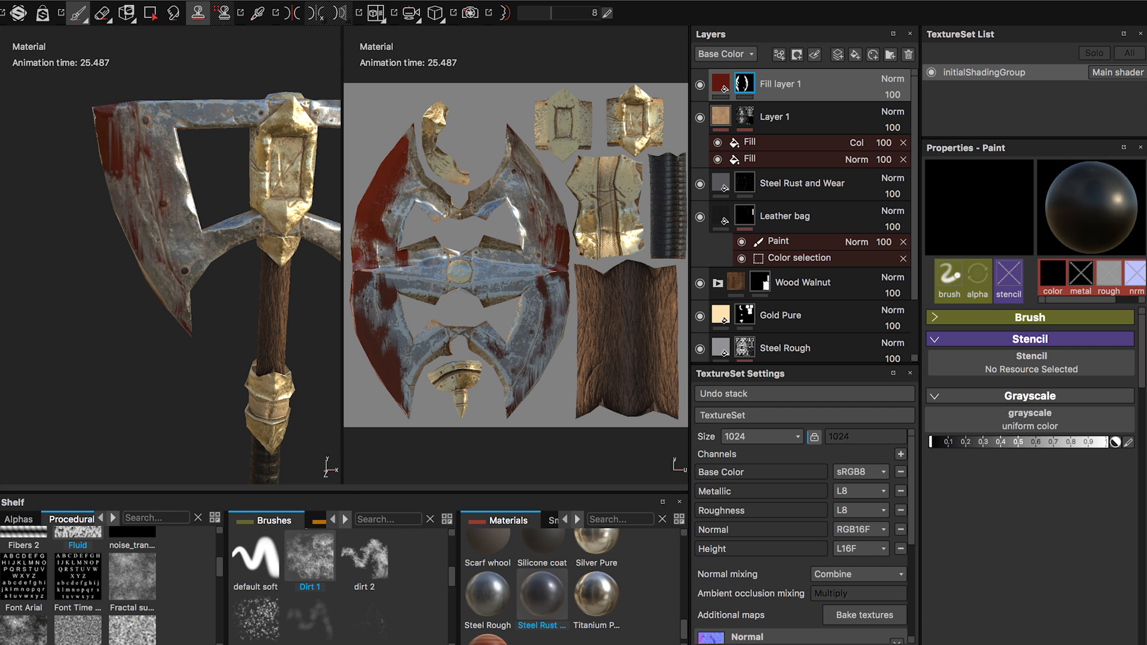
pyautogui.moveTo(158, 203); pyautogui.dragTo(133, 146)
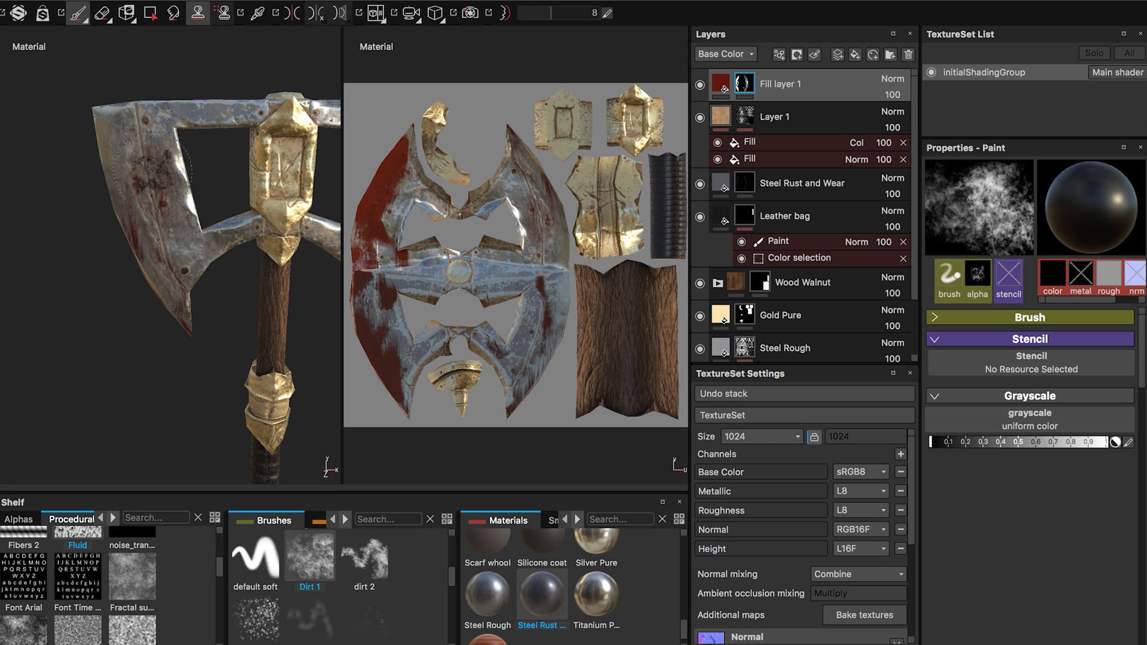
pyautogui.hotkey('ctrl', 'z')
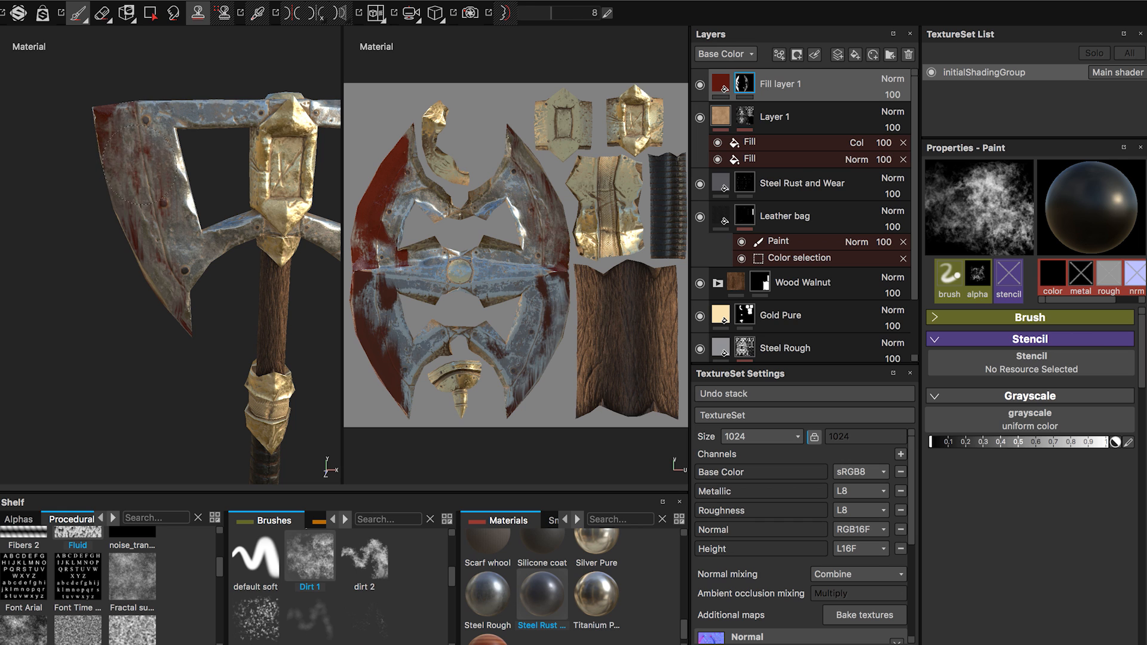
# Thin out the red along the edges of the other blade faces with black Dirt 1 strokes on the mask.
pyautogui.moveTo(122, 108)
pyautogui.mouseDown()
pyautogui.moveTo(115, 120)
pyautogui.moveTo(153, 216)
pyautogui.moveTo(142, 235)
pyautogui.moveTo(170, 299)
pyautogui.moveTo(164, 217)
pyautogui.moveTo(173, 253)
pyautogui.moveTo(276, 251)
pyautogui.moveTo(271, 225)
pyautogui.mouseUp()
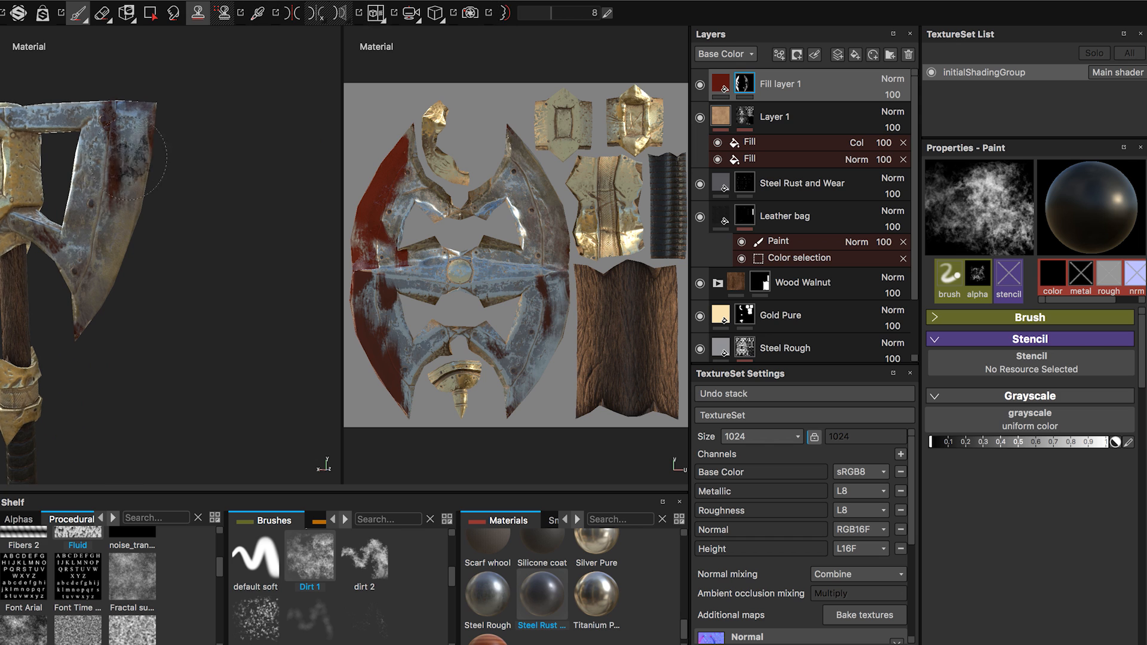
pyautogui.moveTo(123, 159)
pyautogui.keyDown('alt'); pyautogui.mouseDown()
pyautogui.moveTo(134, 152)
pyautogui.moveTo(111, 102)
pyautogui.mouseUp(); pyautogui.keyUp('alt')
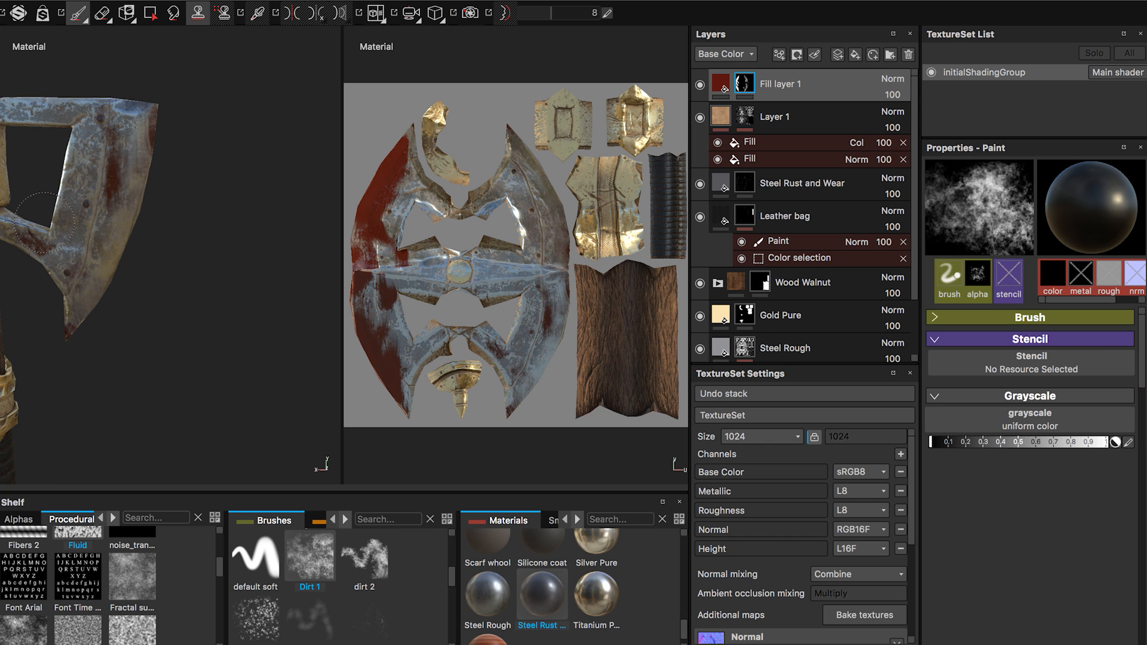
pyautogui.keyDown('alt'); pyautogui.moveTo(74, 289); pyautogui.dragTo(318, 310, button='middle'); pyautogui.keyUp('alt')
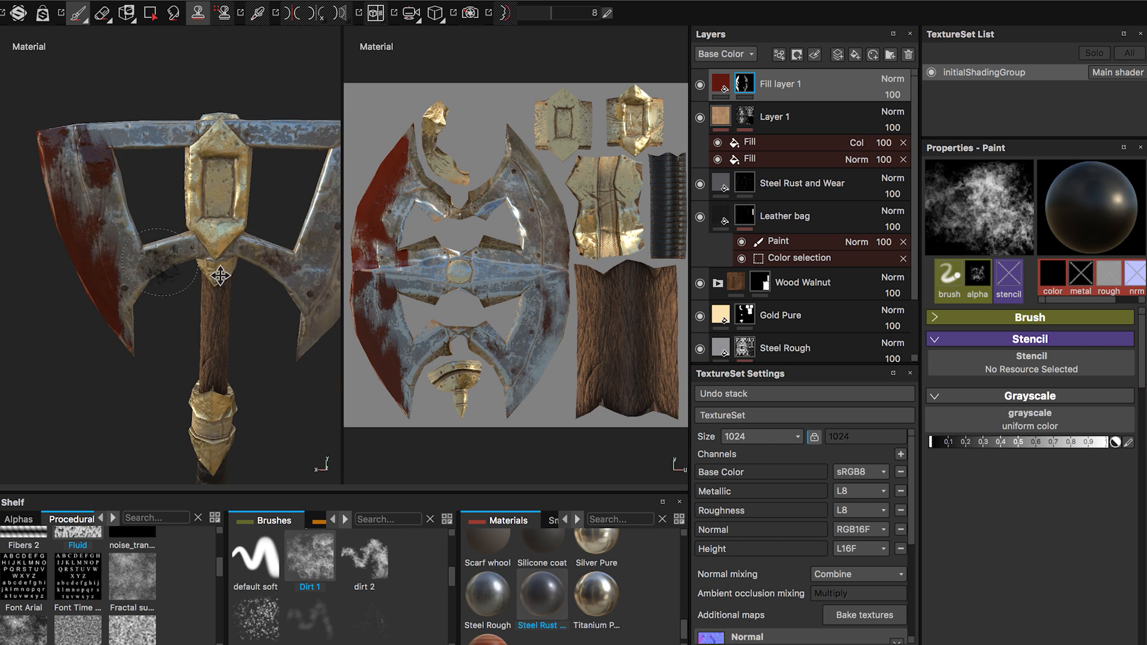
pyautogui.keyDown('alt'); pyautogui.moveTo(221, 276); pyautogui.dragTo(347, 287, button='middle'); pyautogui.keyUp('alt')
pyautogui.keyDown('alt'); pyautogui.moveTo(209, 233); pyautogui.dragTo(243, 222); pyautogui.keyUp('alt')
pyautogui.moveTo(225, 160)
pyautogui.mouseDown()
pyautogui.moveTo(233, 173)
pyautogui.moveTo(184, 179)
pyautogui.moveTo(241, 281)
pyautogui.moveTo(224, 240)
pyautogui.mouseUp()
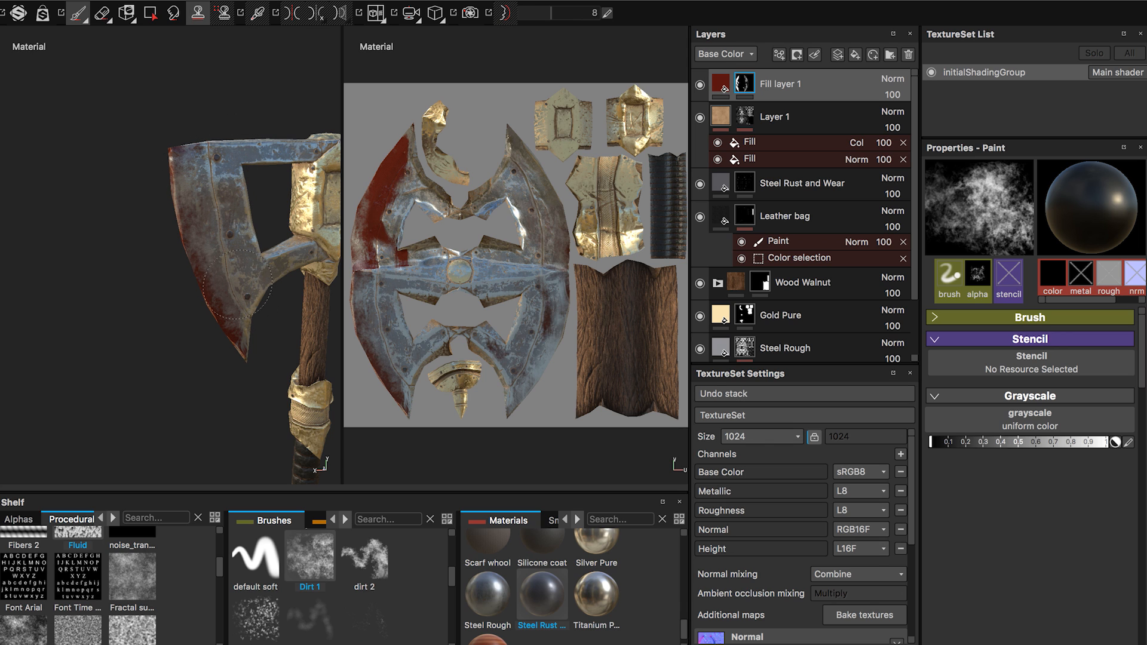
# Reduce the solid red on the last heavily covered blade face to mottled stains with black Dirt 1 strokes.
pyautogui.keyDown('alt'); pyautogui.moveTo(174, 286); pyautogui.dragTo(323, 268); pyautogui.keyUp('alt')
pyautogui.keyDown('alt'); pyautogui.moveTo(237, 272); pyautogui.dragTo(292, 270); pyautogui.keyUp('alt')
pyautogui.moveTo(111, 154)
pyautogui.mouseDown()
pyautogui.moveTo(179, 164)
pyautogui.moveTo(158, 244)
pyautogui.moveTo(131, 289)
pyautogui.moveTo(141, 308)
pyautogui.moveTo(122, 314)
pyautogui.moveTo(137, 298)
pyautogui.mouseUp()
pyautogui.moveTo(150, 247); pyautogui.dragTo(159, 222)
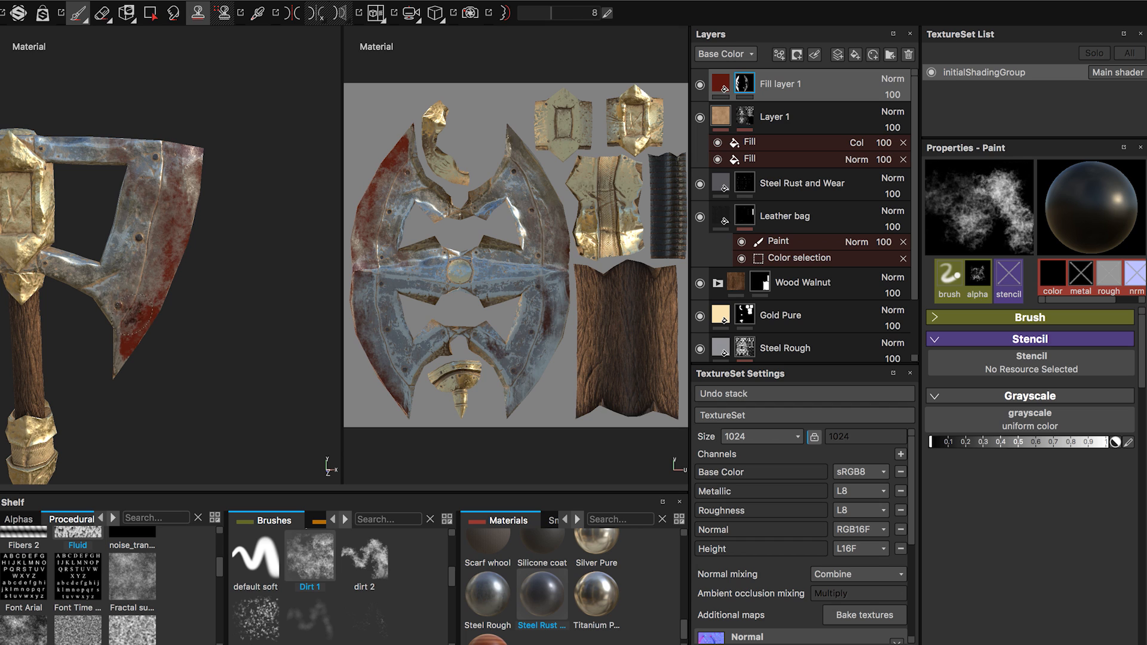
pyautogui.moveTo(143, 299)
pyautogui.mouseDown()
pyautogui.moveTo(134, 317)
pyautogui.moveTo(130, 198)
pyautogui.mouseUp()
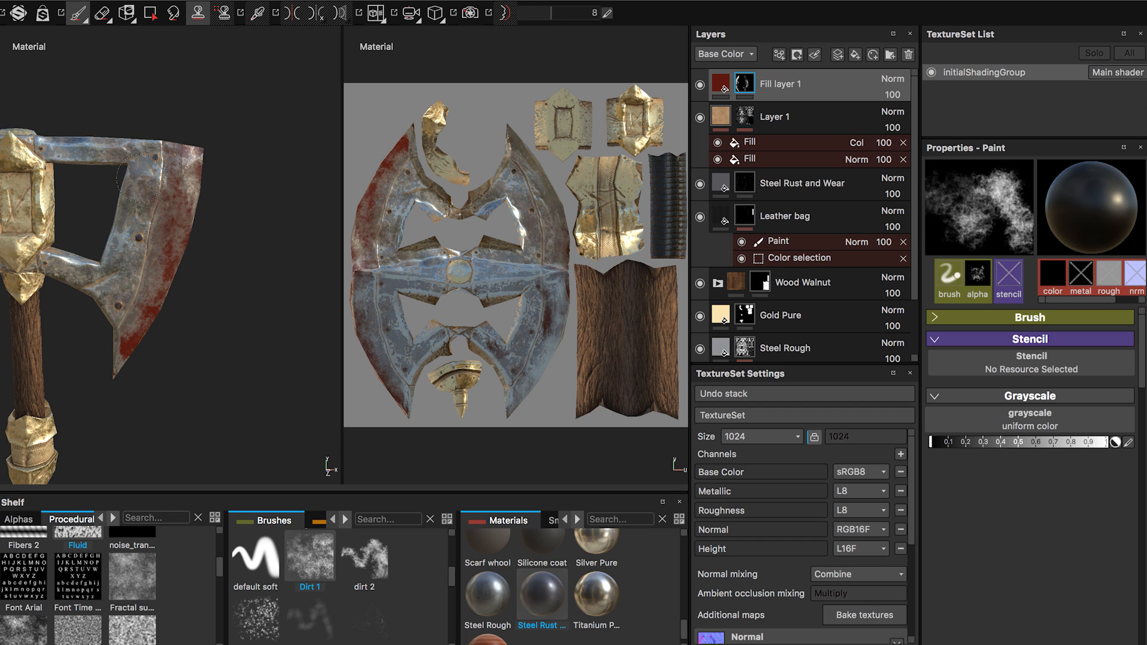
pyautogui.moveTo(164, 236)
pyautogui.mouseDown()
pyautogui.moveTo(127, 311)
pyautogui.moveTo(131, 329)
pyautogui.moveTo(160, 231)
pyautogui.moveTo(135, 260)
pyautogui.moveTo(64, 272)
pyautogui.moveTo(239, 244)
pyautogui.mouseUp()
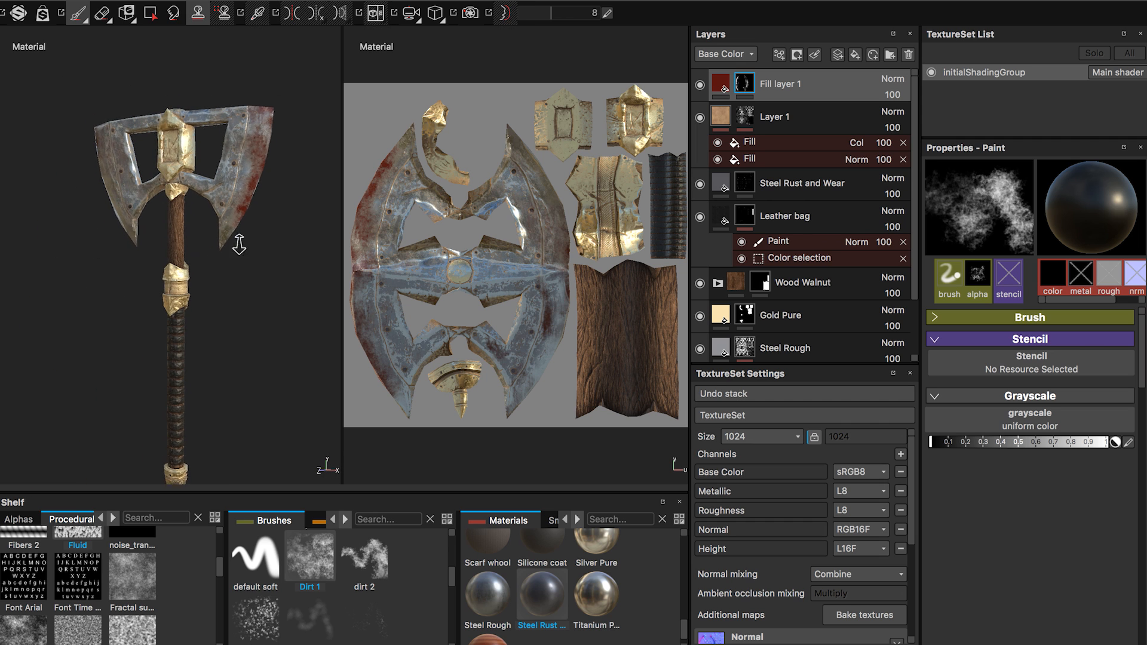
# Fade the leftover red stains along the blade edges to faint traces with the black Dirt 1 brush.
pyautogui.keyDown('alt'); pyautogui.moveTo(239, 244); pyautogui.dragTo(246, 262, button='right'); pyautogui.keyUp('alt')
pyautogui.moveTo(286, 114)
pyautogui.mouseDown()
pyautogui.moveTo(276, 150)
pyautogui.moveTo(201, 261)
pyautogui.moveTo(182, 266)
pyautogui.mouseUp()
pyautogui.keyDown('alt'); pyautogui.moveTo(251, 209); pyautogui.dragTo(65, 170); pyautogui.keyUp('alt')
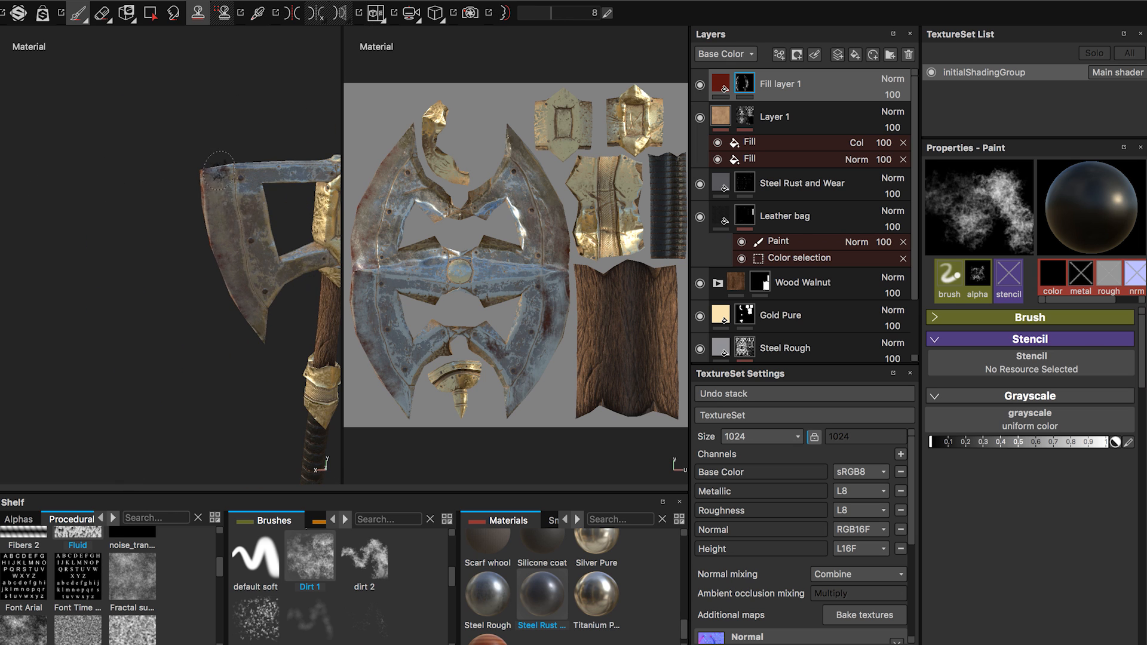
pyautogui.keyDown('alt'); pyautogui.moveTo(173, 240); pyautogui.dragTo(3, 183, button='middle'); pyautogui.keyUp('alt')
pyautogui.keyDown('alt'); pyautogui.moveTo(226, 240); pyautogui.dragTo(219, 232, button='right'); pyautogui.keyUp('alt')
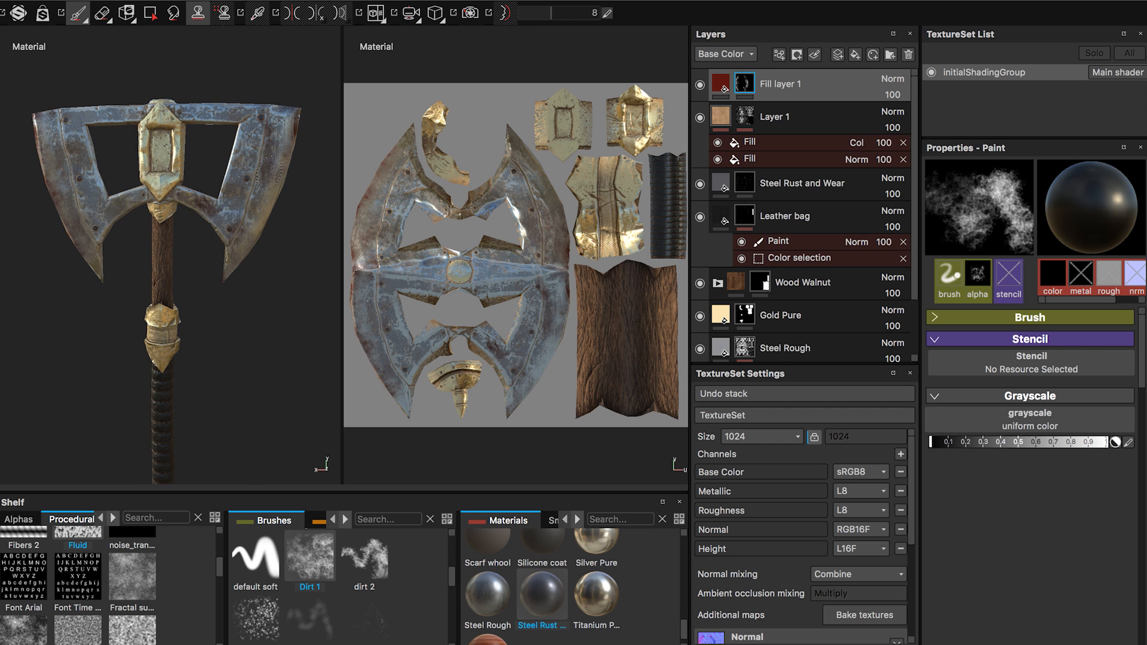
# Examine the whole textured axe from several angles, from the blades down to the handle's end.
pyautogui.keyDown('alt'); pyautogui.moveTo(216, 224); pyautogui.dragTo(164, 259); pyautogui.keyUp('alt')
pyautogui.keyDown('alt'); pyautogui.moveTo(216, 226); pyautogui.dragTo(254, 239); pyautogui.keyUp('alt')
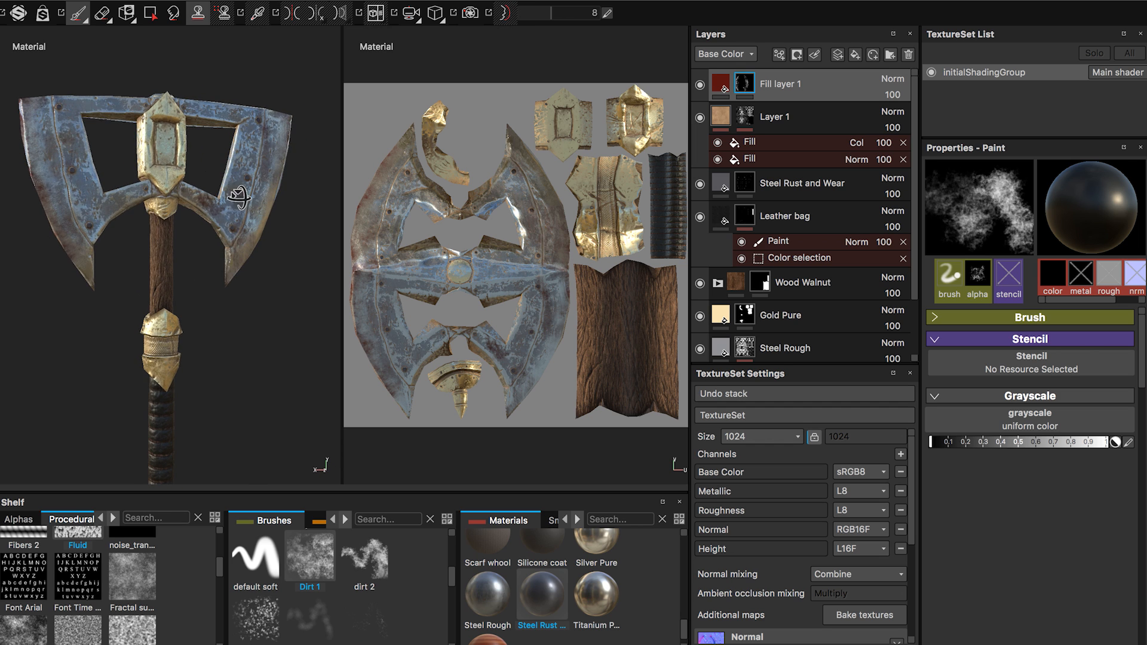
pyautogui.keyDown('alt'); pyautogui.moveTo(209, 262); pyautogui.dragTo(206, 305, button='right'); pyautogui.keyUp('alt')
pyautogui.keyDown('alt'); pyautogui.moveTo(206, 305); pyautogui.dragTo(196, 233, button='middle'); pyautogui.keyUp('alt')
pyautogui.keyDown('alt'); pyautogui.moveTo(196, 233); pyautogui.dragTo(72, 163, button='right'); pyautogui.keyUp('alt')
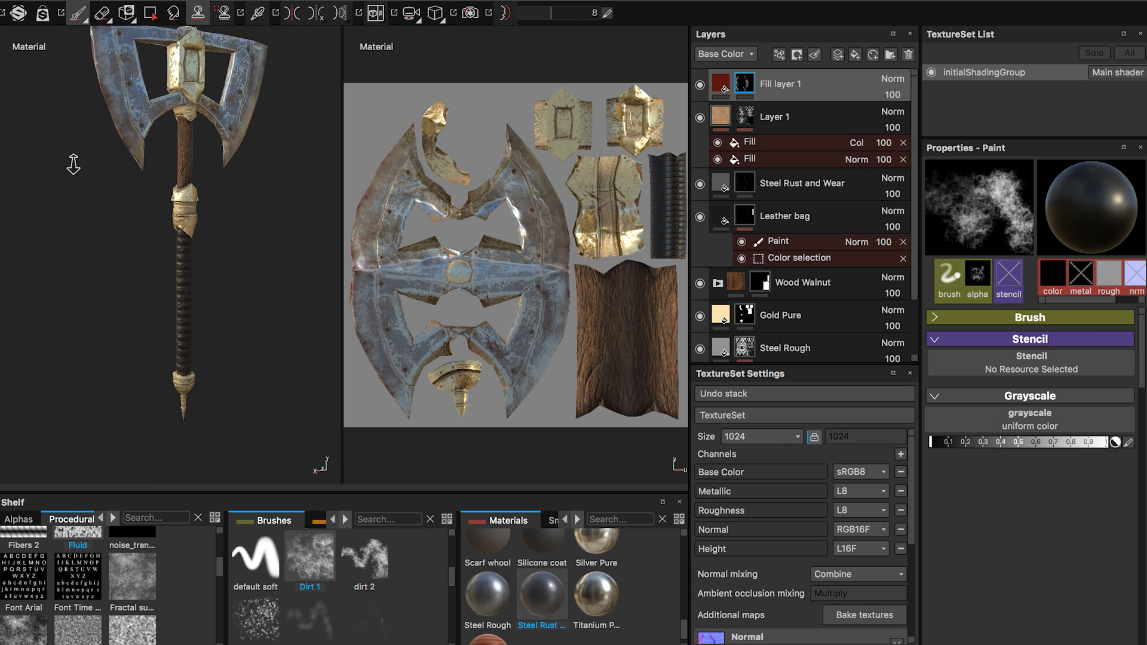
pyautogui.keyDown('alt'); pyautogui.moveTo(185, 173); pyautogui.dragTo(206, 185); pyautogui.keyUp('alt')
pyautogui.keyDown('alt'); pyautogui.moveTo(212, 185); pyautogui.dragTo(195, 251, button='middle'); pyautogui.keyUp('alt')
pyautogui.keyDown('alt'); pyautogui.moveTo(184, 250); pyautogui.dragTo(219, 224); pyautogui.keyUp('alt')
pyautogui.keyDown('alt'); pyautogui.moveTo(226, 269); pyautogui.dragTo(233, 266, button='right'); pyautogui.keyUp('alt')
pyautogui.keyDown('alt'); pyautogui.moveTo(234, 267); pyautogui.dragTo(220, 253, button='middle'); pyautogui.keyUp('alt')
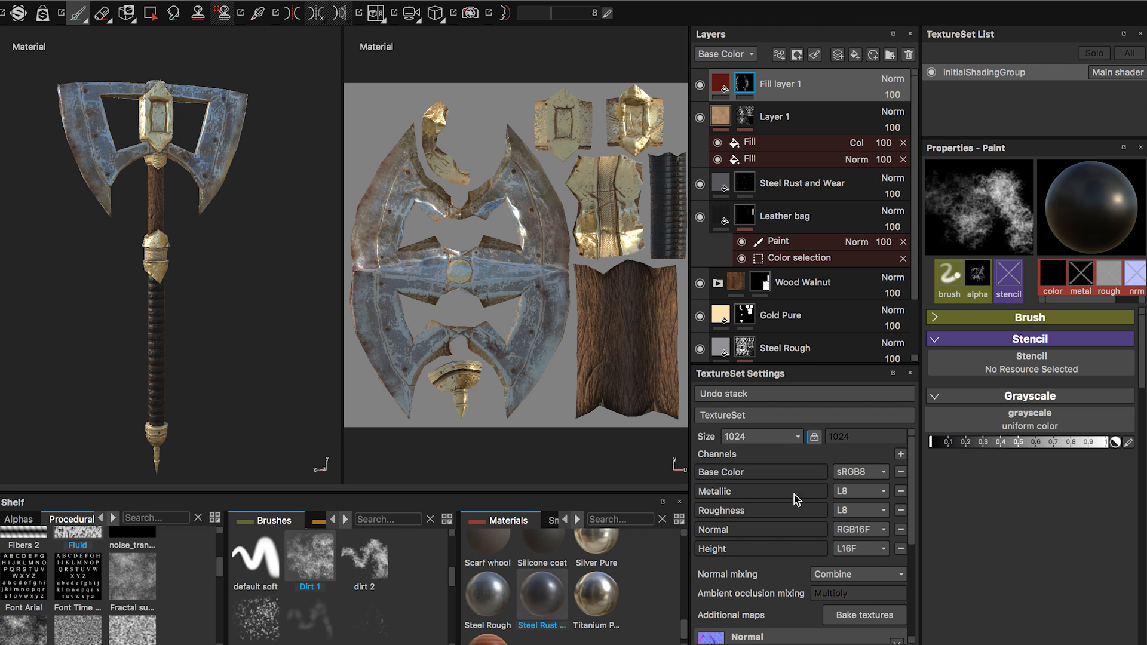
# Review the texture set's size options, keeping 1024, and look over the file export and texture baking commands.
pyautogui.click(786, 437)
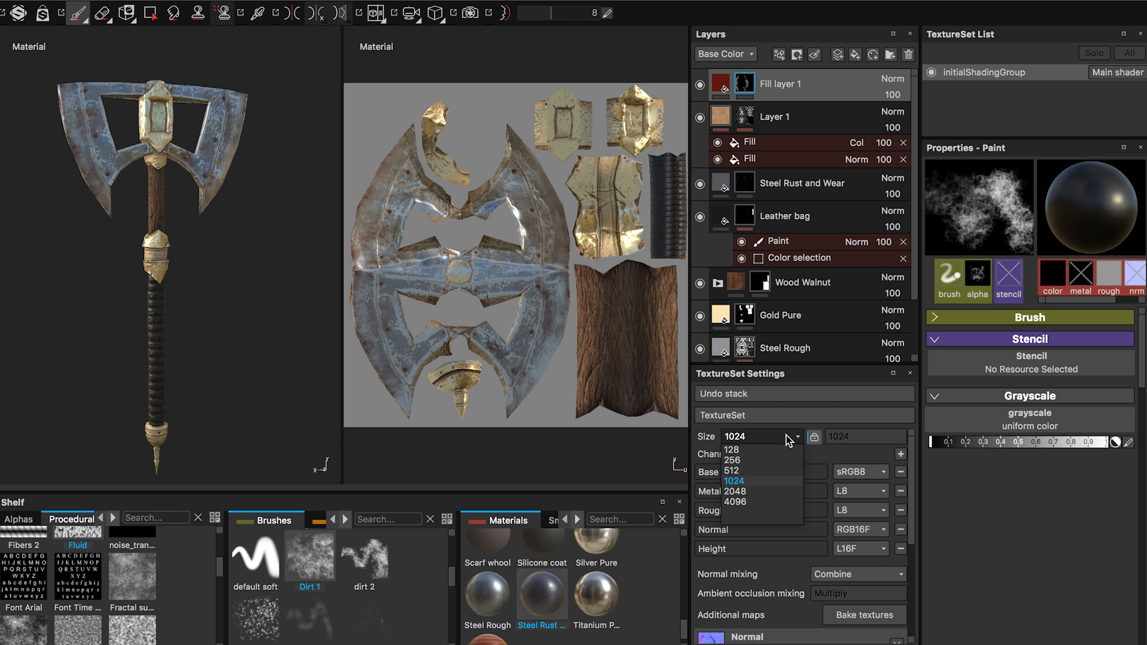
pyautogui.click(735, 482)
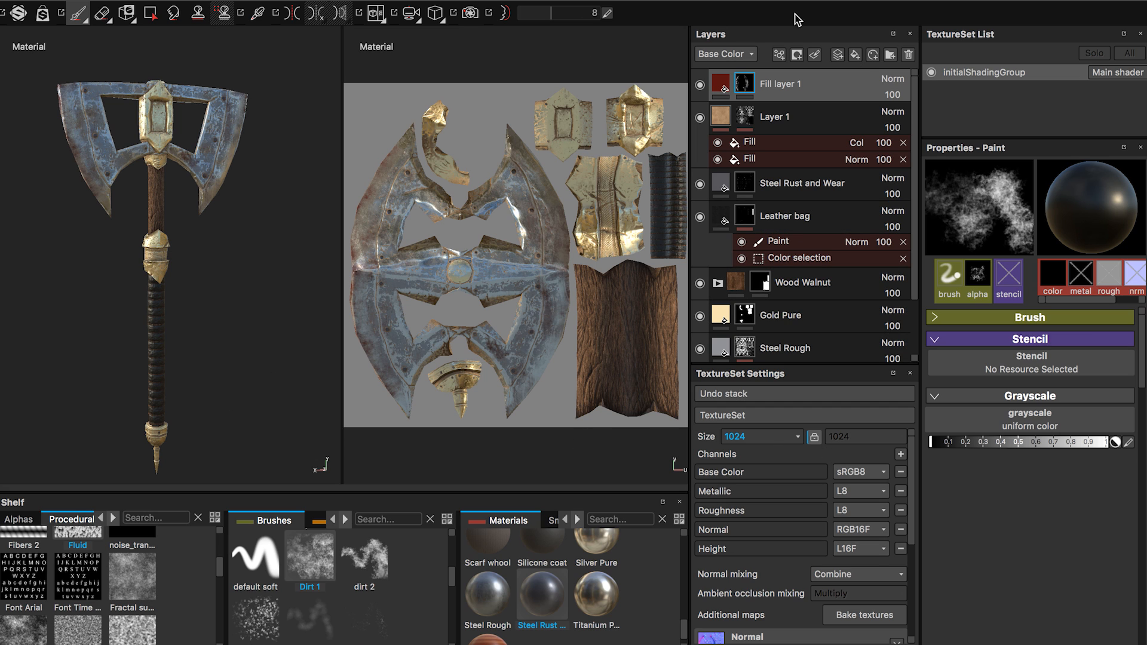
pyautogui.click(173, 1)
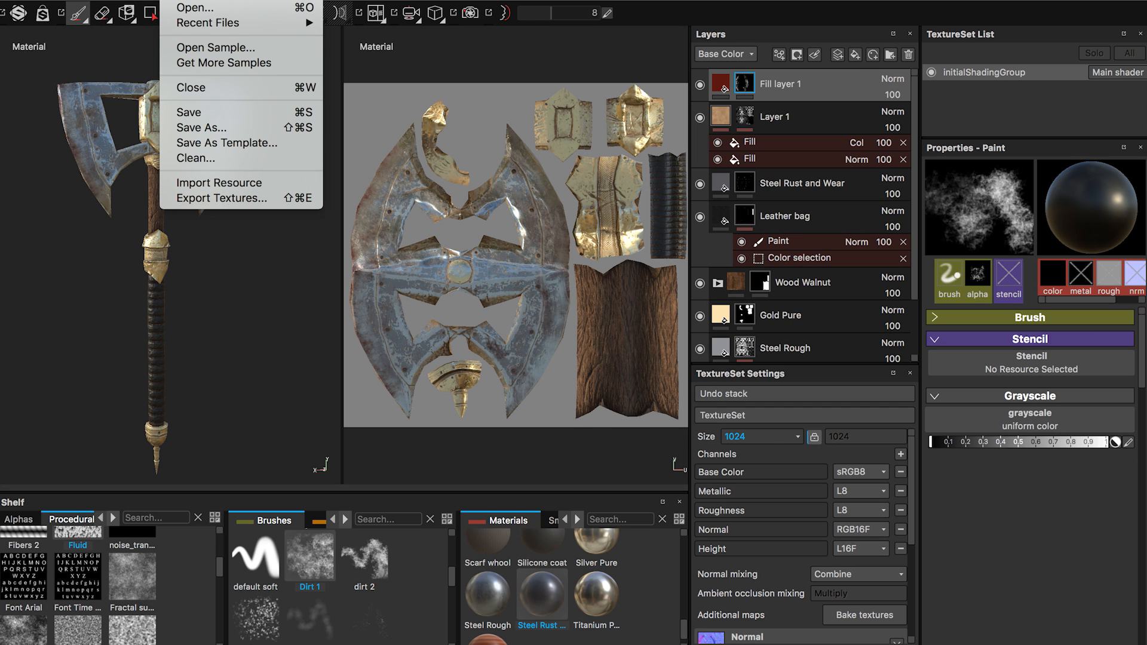
pyautogui.click(776, 437)
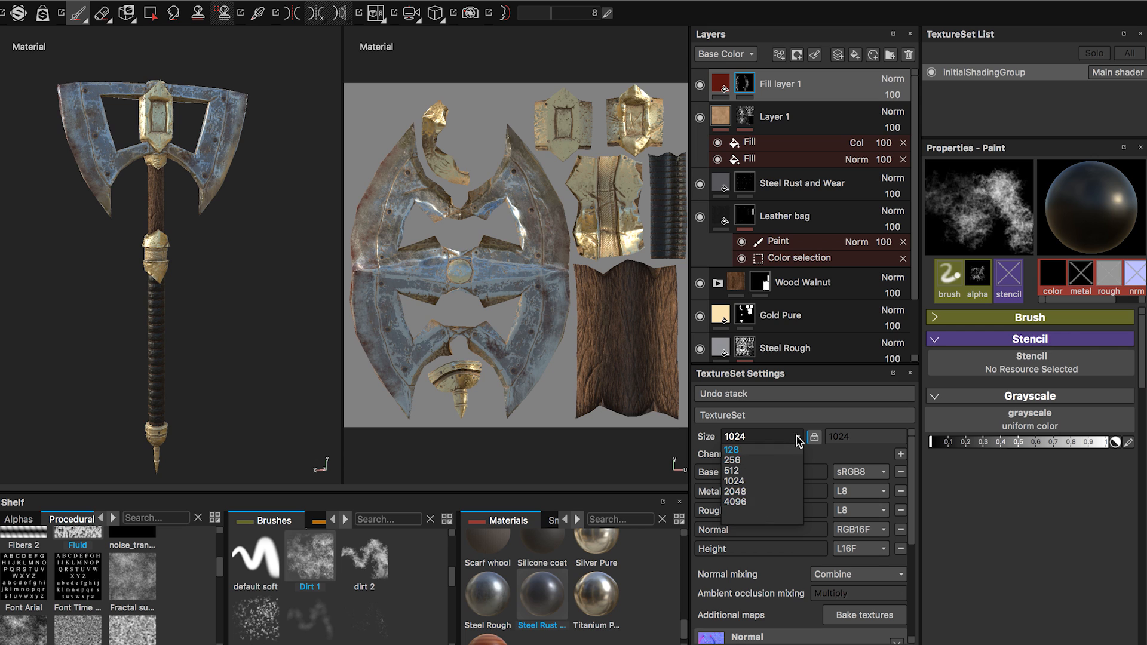
pyautogui.click(784, 455)
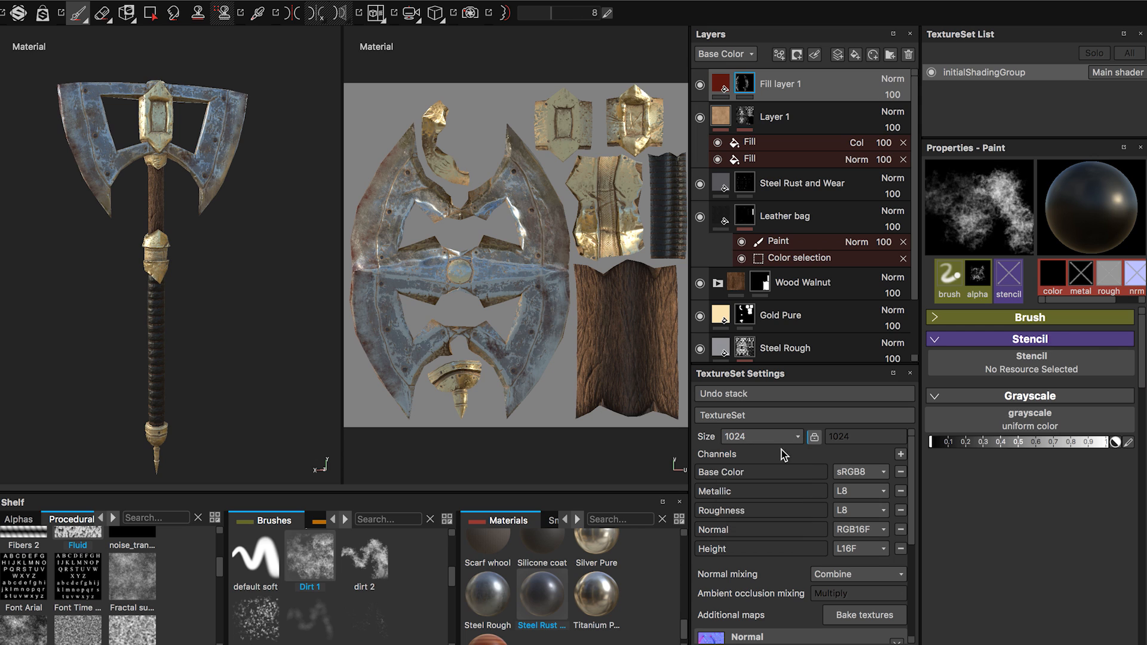
pyautogui.click(857, 616)
# Open the texture export settings and choose the Unity 5 (Standard Metallic) configuration.
pyautogui.click(172, 0)
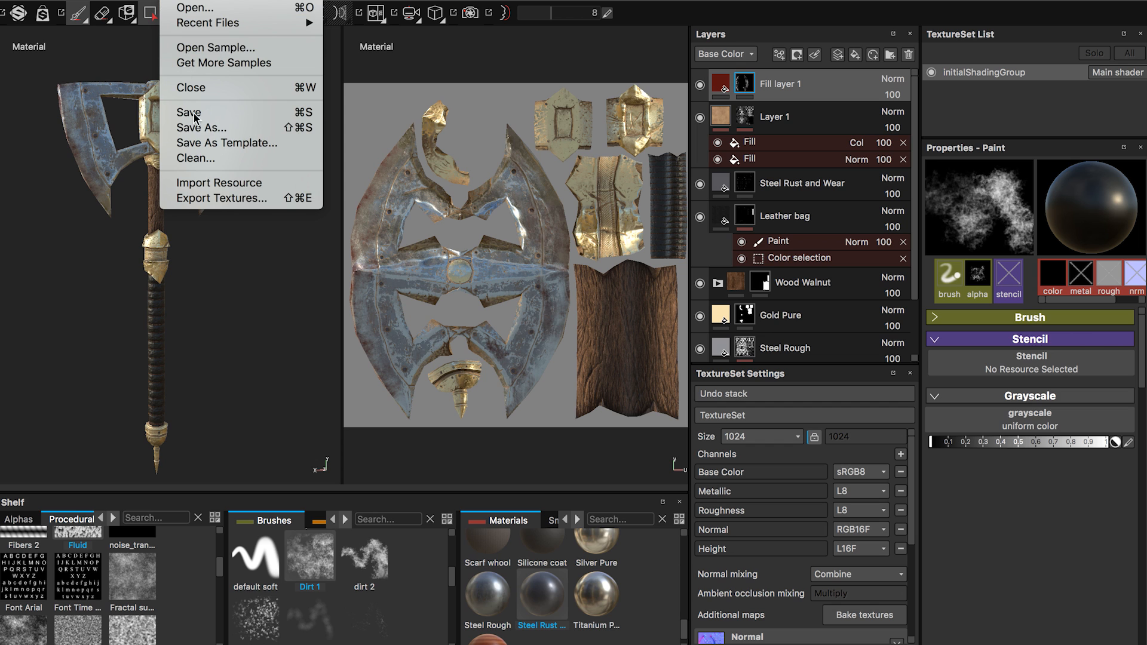
pyautogui.click(185, 197)
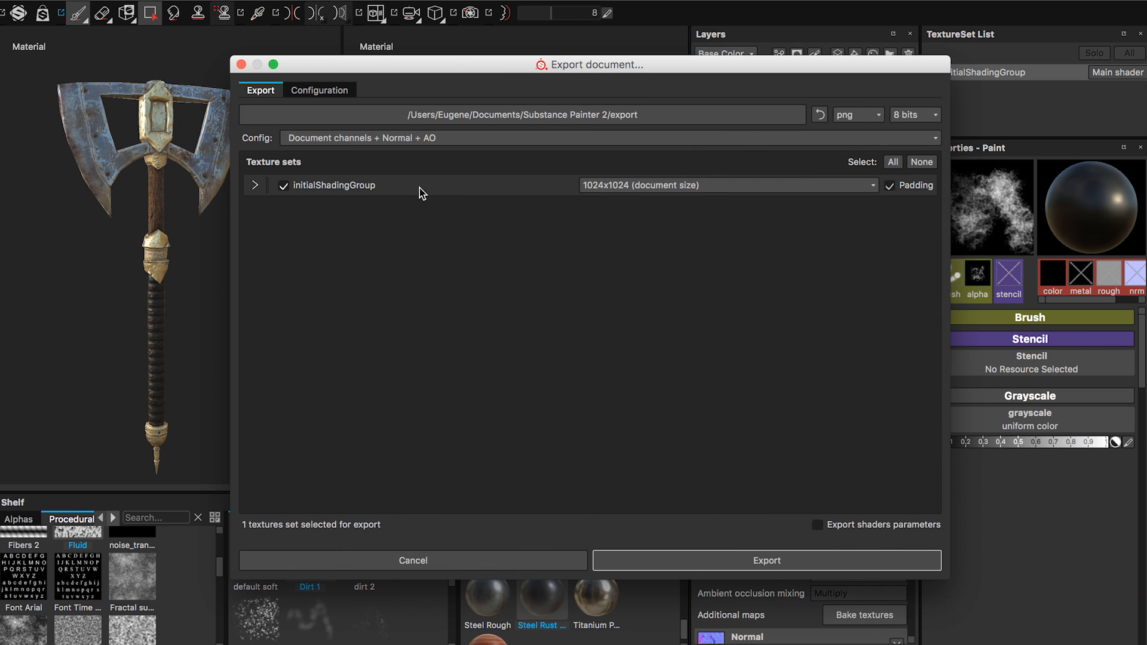
pyautogui.click(297, 142)
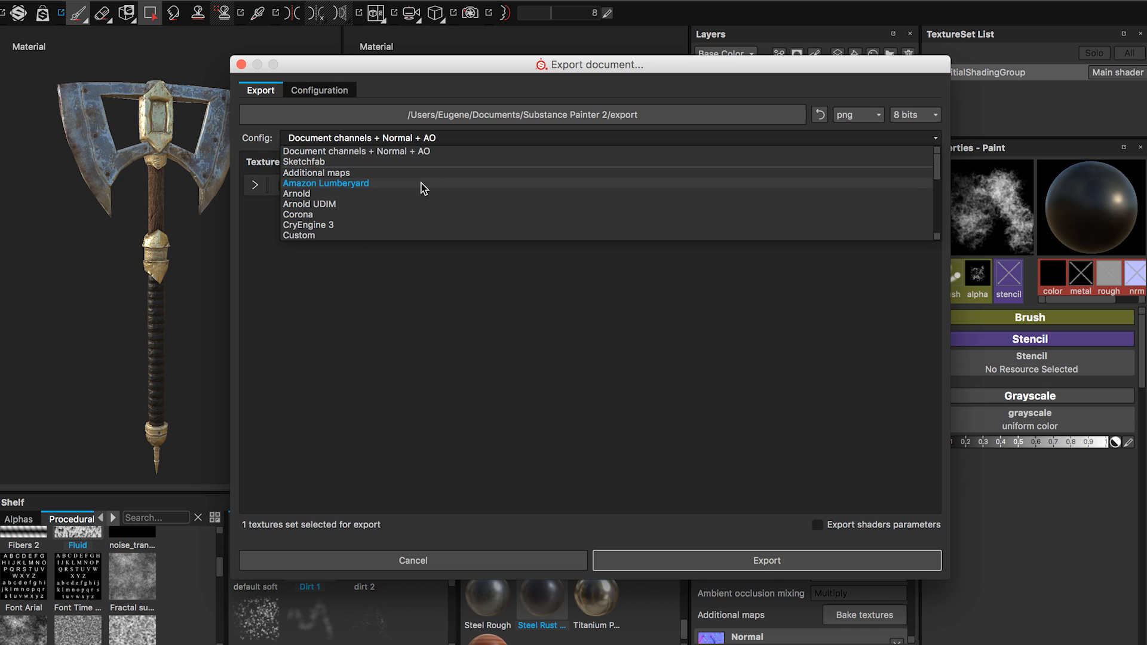
pyautogui.scroll(-4, 424, 189)
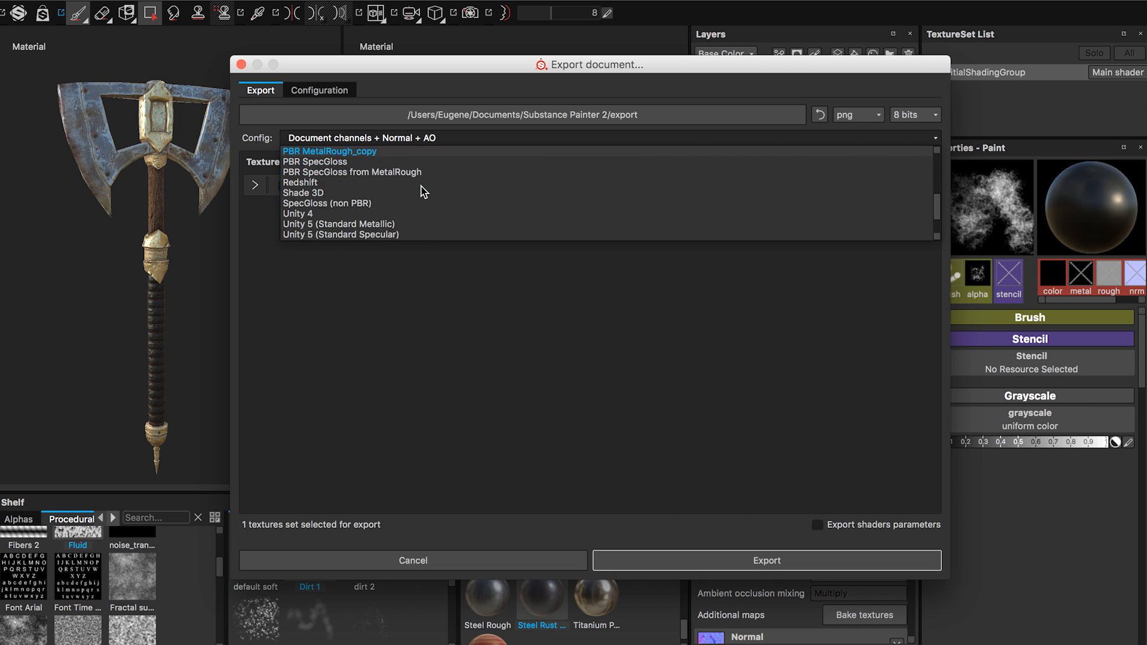
pyautogui.scroll(-2, 422, 187)
pyautogui.scroll(-2, 365, 219)
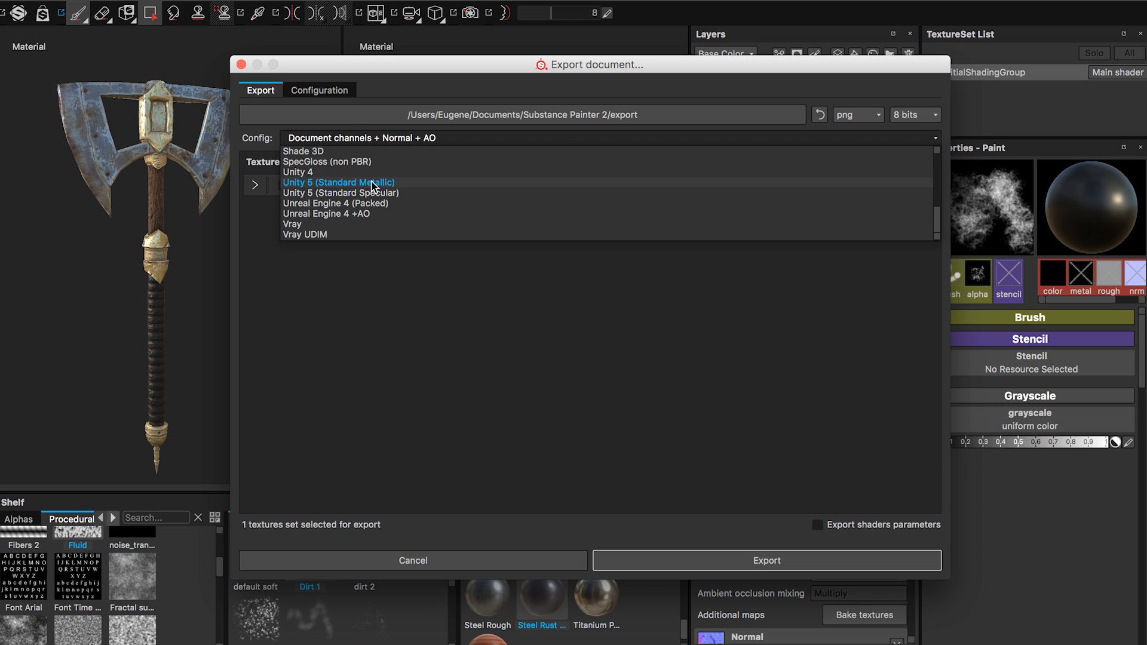
pyautogui.click(372, 184)
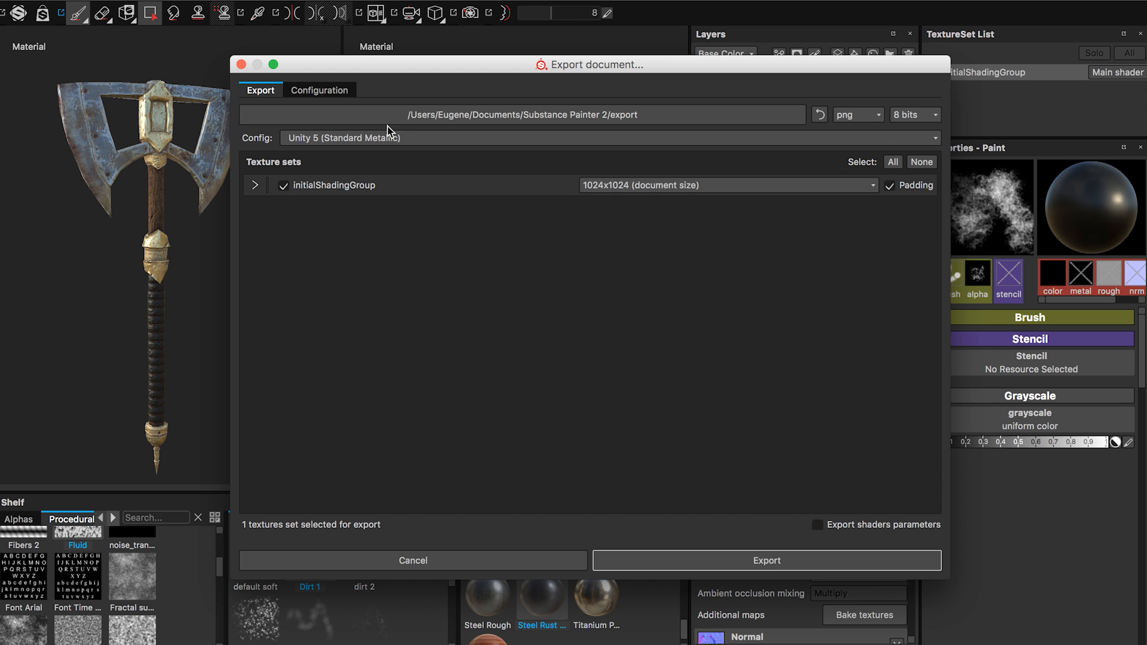
# Examine the export preset configurations, including the output maps of Additional maps and the Unity 5 specular preset.
pyautogui.click(338, 90)
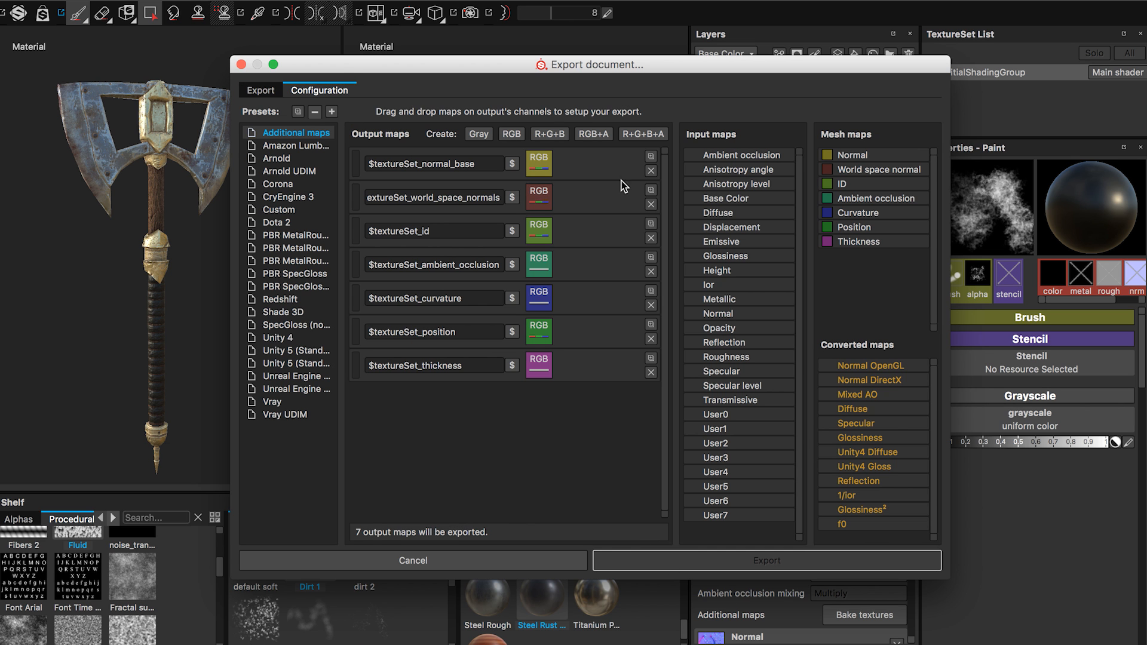
pyautogui.moveTo(604, 66); pyautogui.dragTo(614, 26)
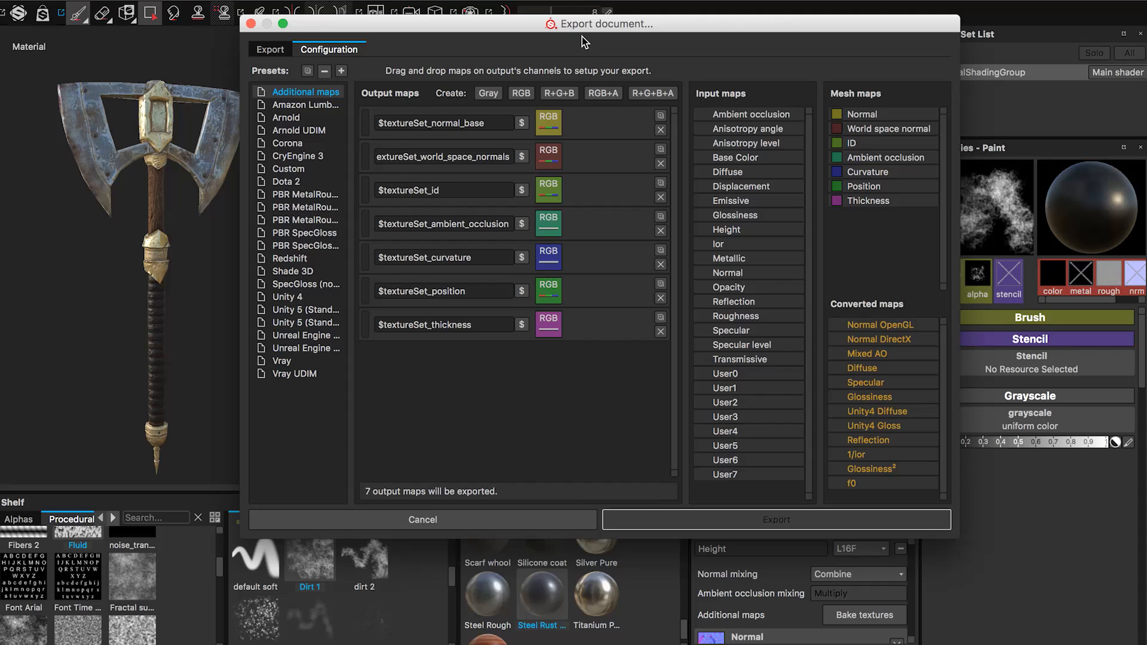
pyautogui.click(270, 49)
pyautogui.click(376, 97)
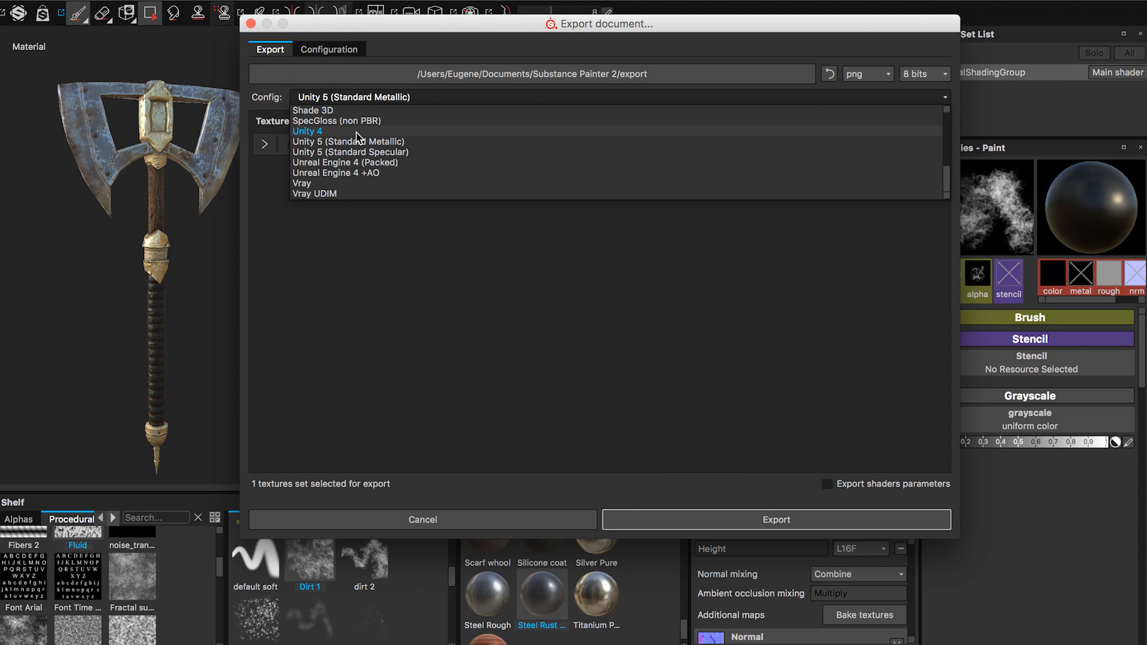
pyautogui.click(337, 51)
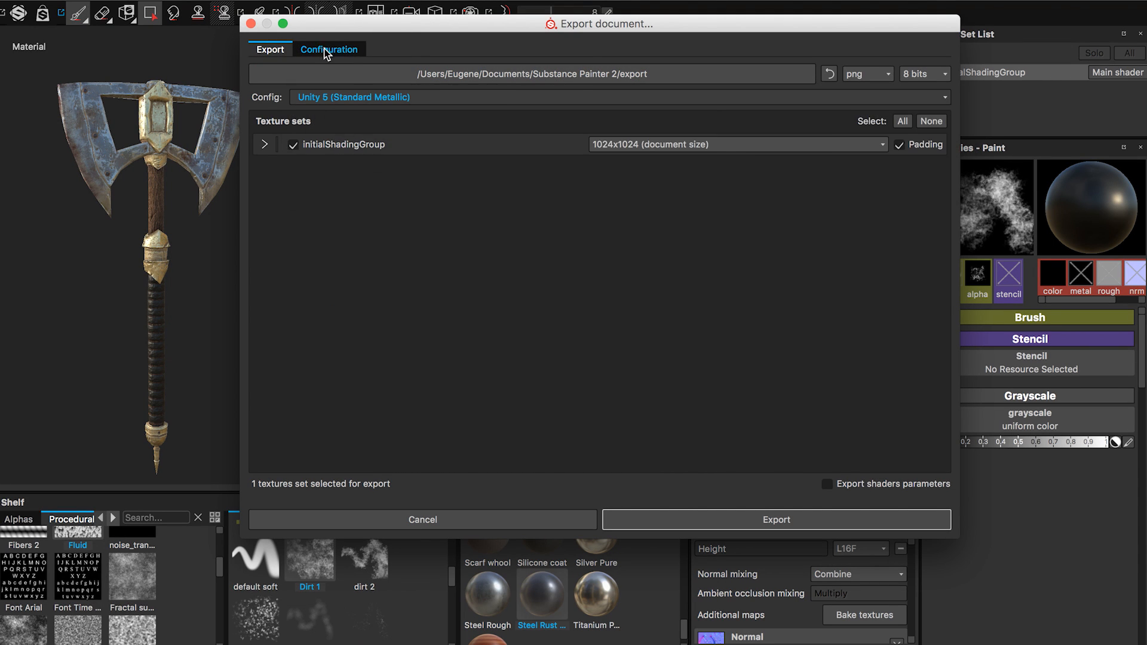
pyautogui.click(327, 49)
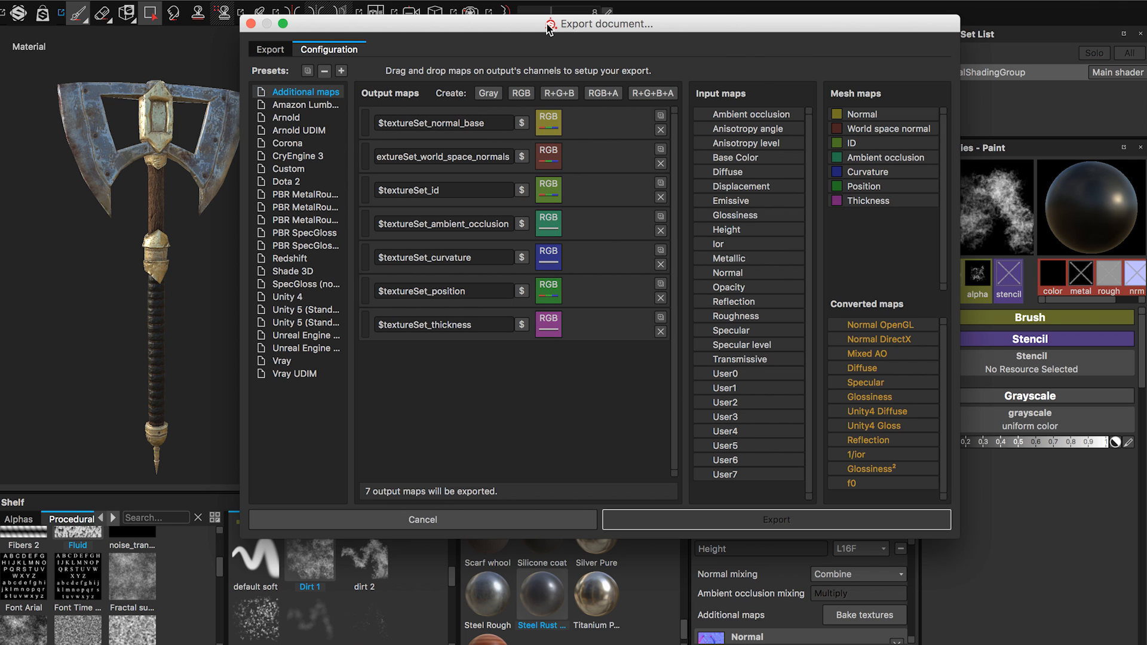
pyautogui.moveTo(606, 23); pyautogui.dragTo(344, 0)
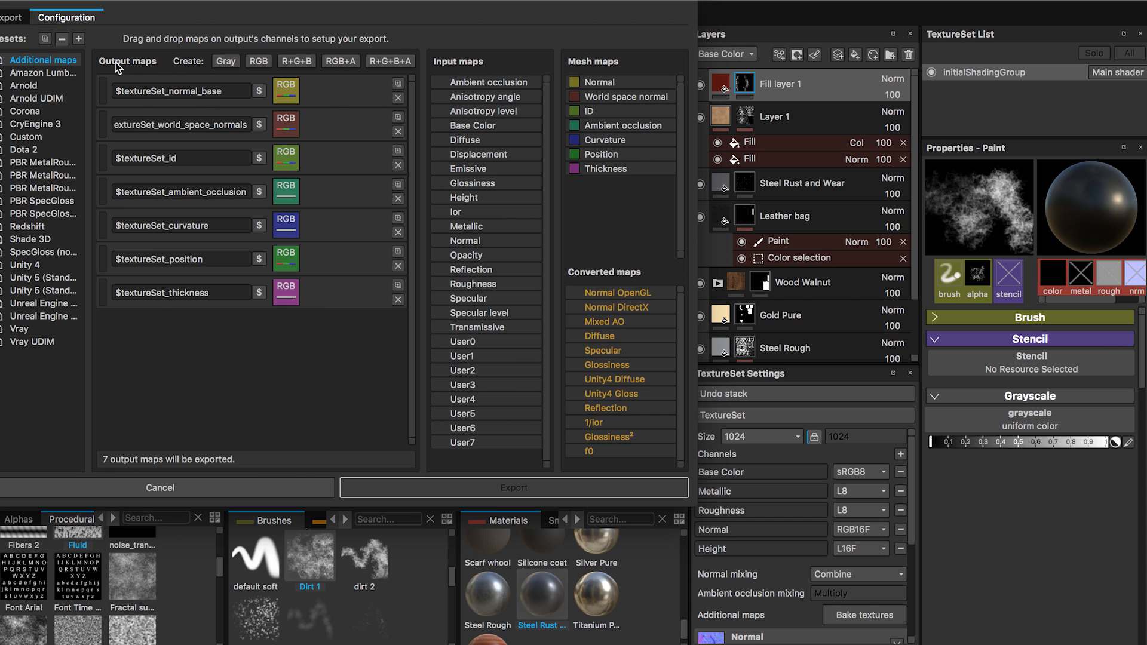
pyautogui.moveTo(142, 1); pyautogui.dragTo(203, 2)
pyautogui.click(114, 290)
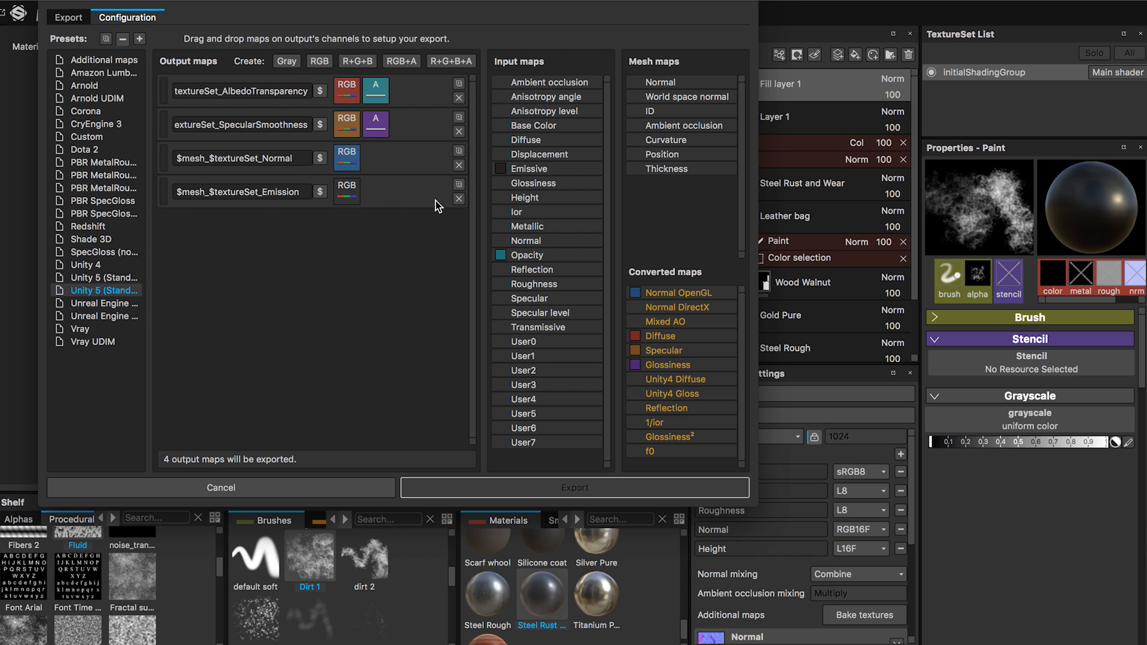
# Review the available export configurations and texture sizes, keeping Unity 5 (Standard Metallic) and 1024x1024 (document size).
pyautogui.click(78, 20)
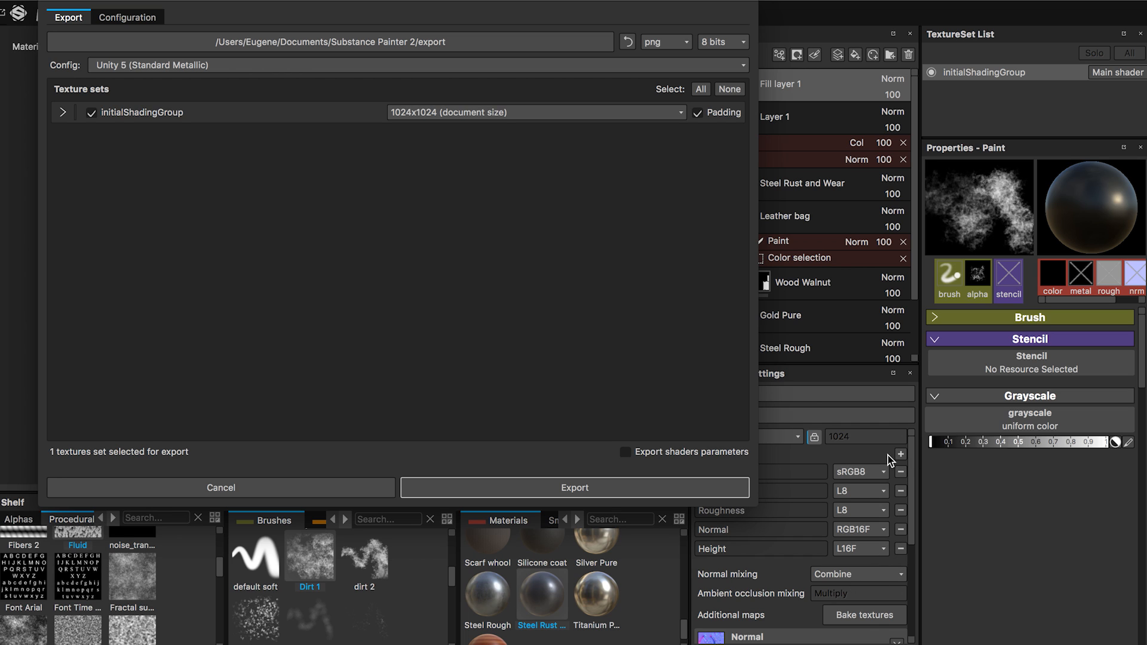
pyautogui.click(337, 65)
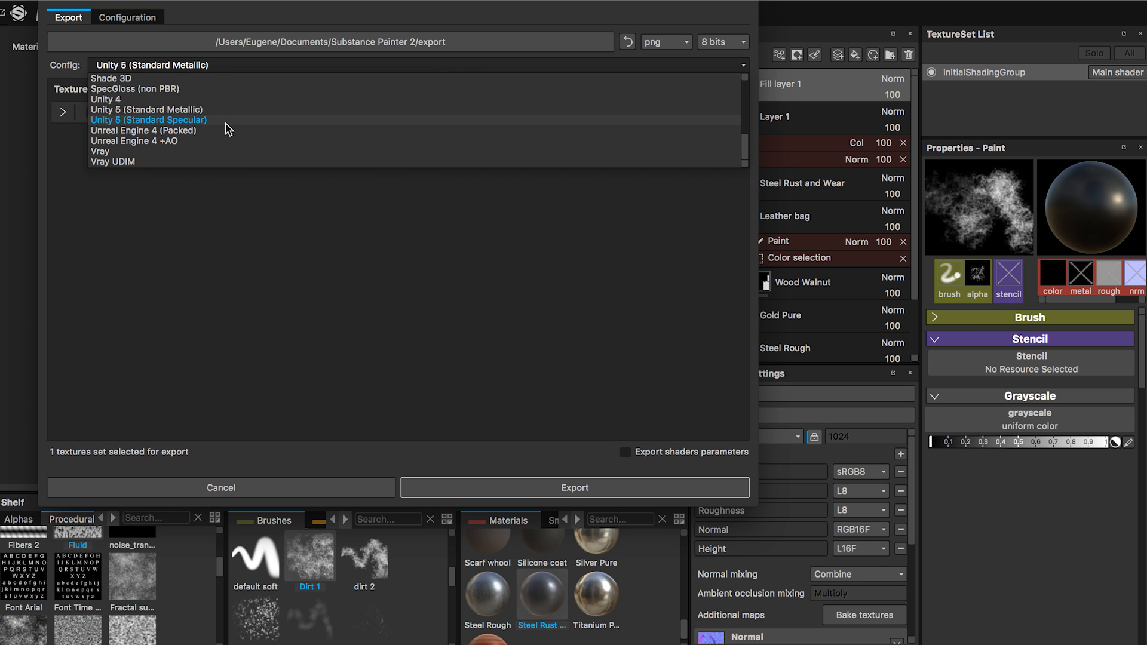
pyautogui.scroll(4, 226, 125)
pyautogui.scroll(3, 221, 127)
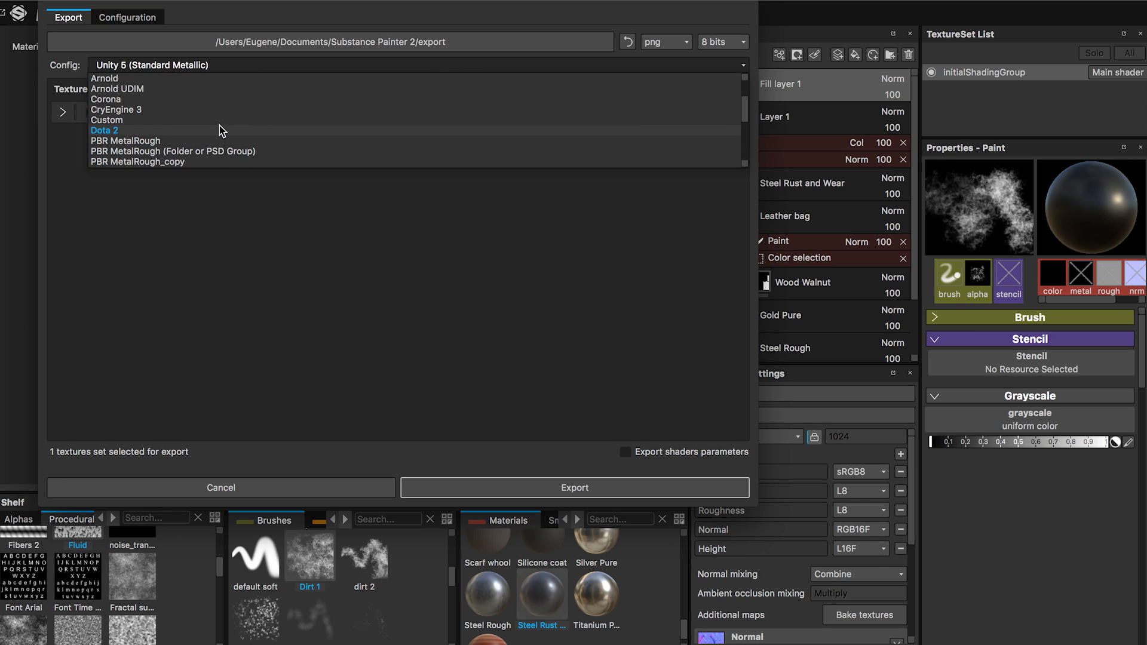
pyautogui.scroll(-9, 209, 114)
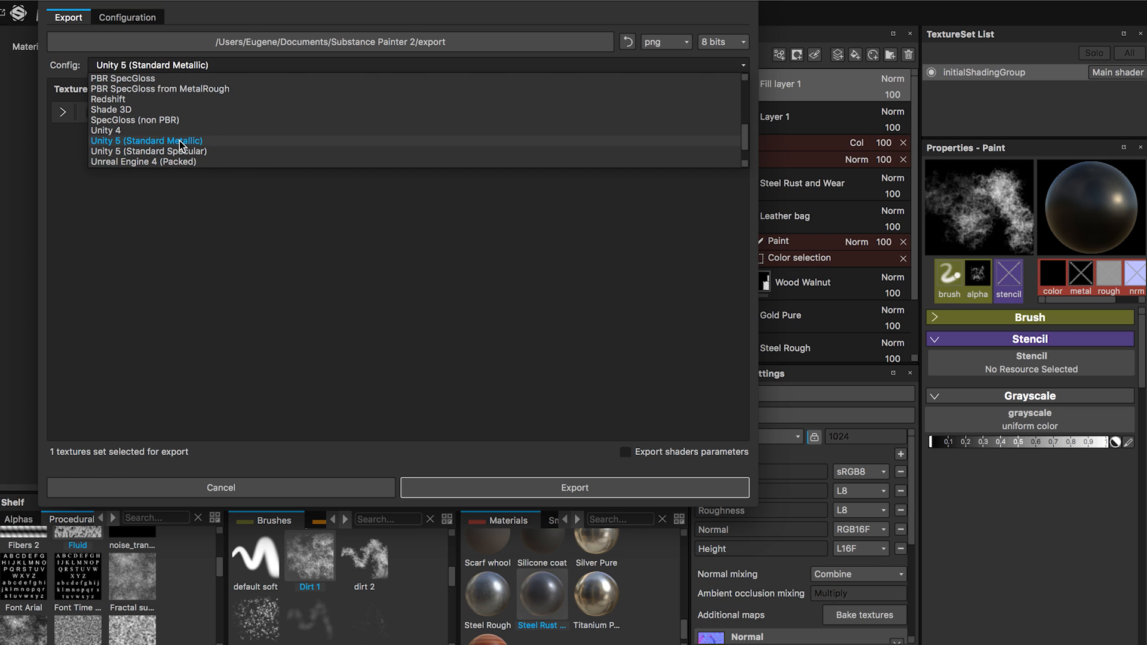
pyautogui.click(182, 141)
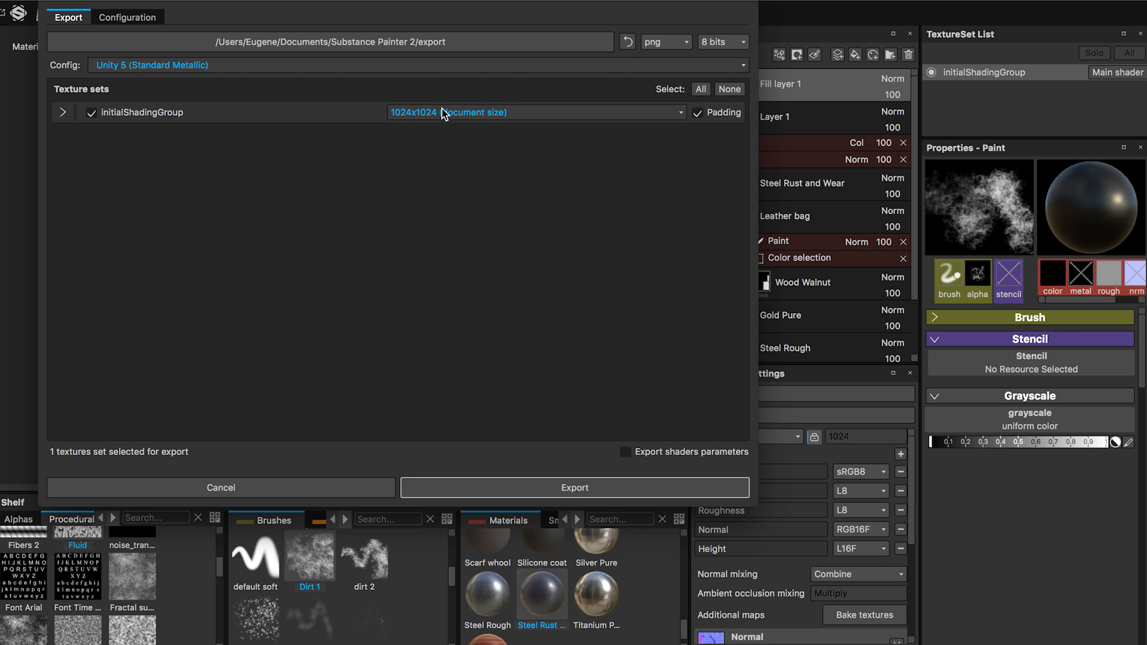
pyautogui.click(526, 114)
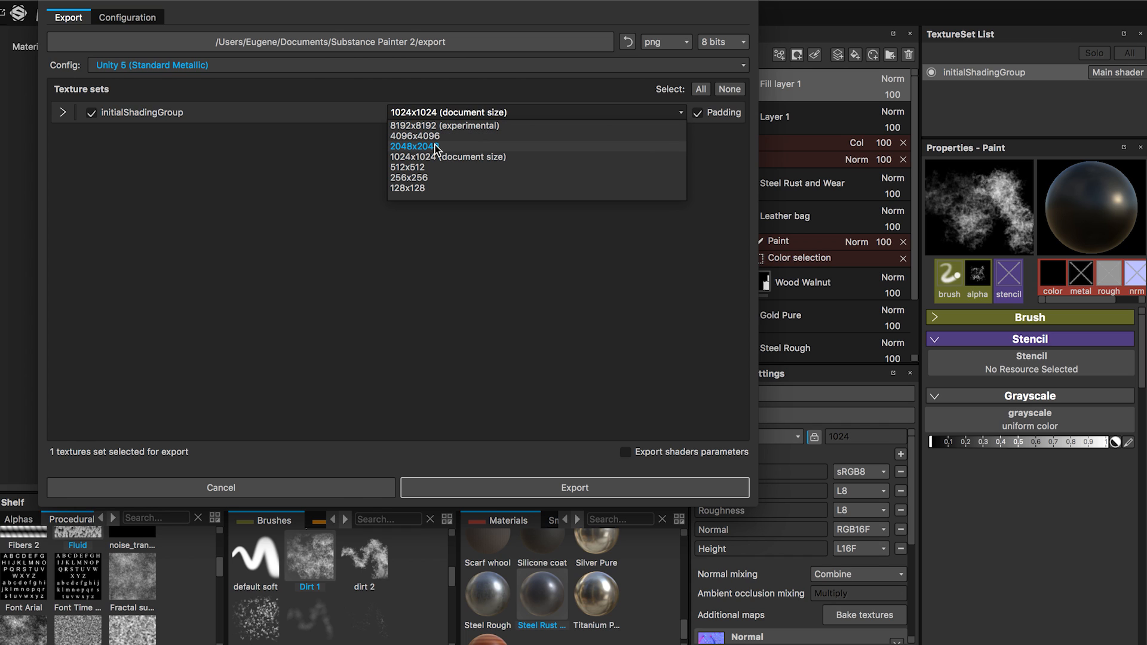
pyautogui.click(416, 158)
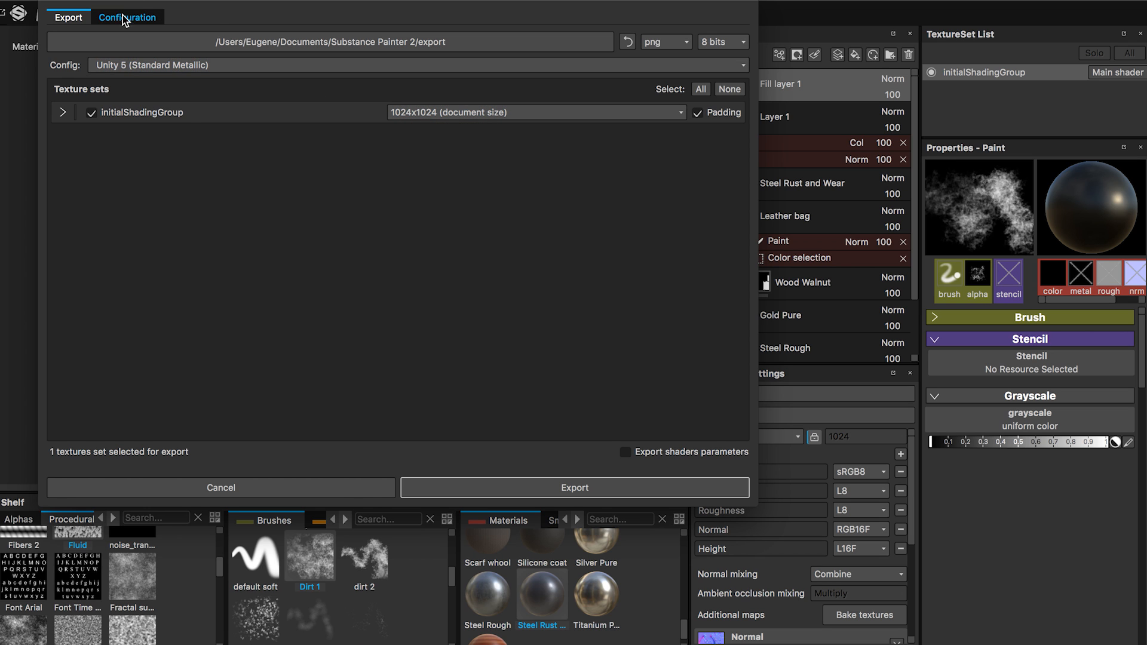
pyautogui.click(506, 44)
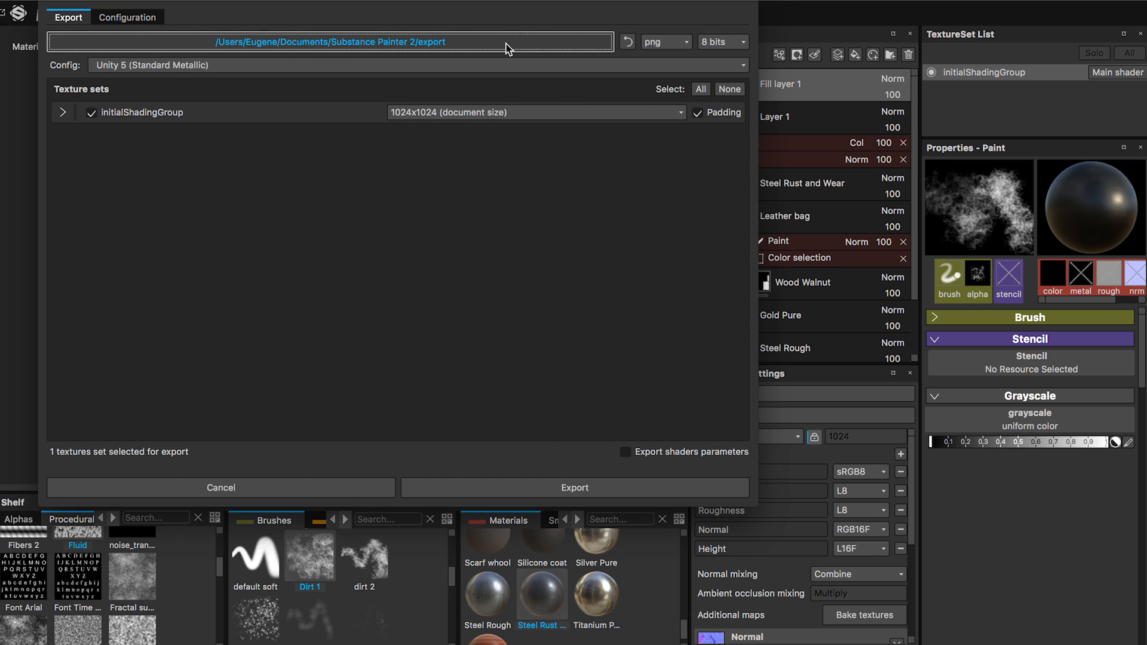
pyautogui.click(455, 52)
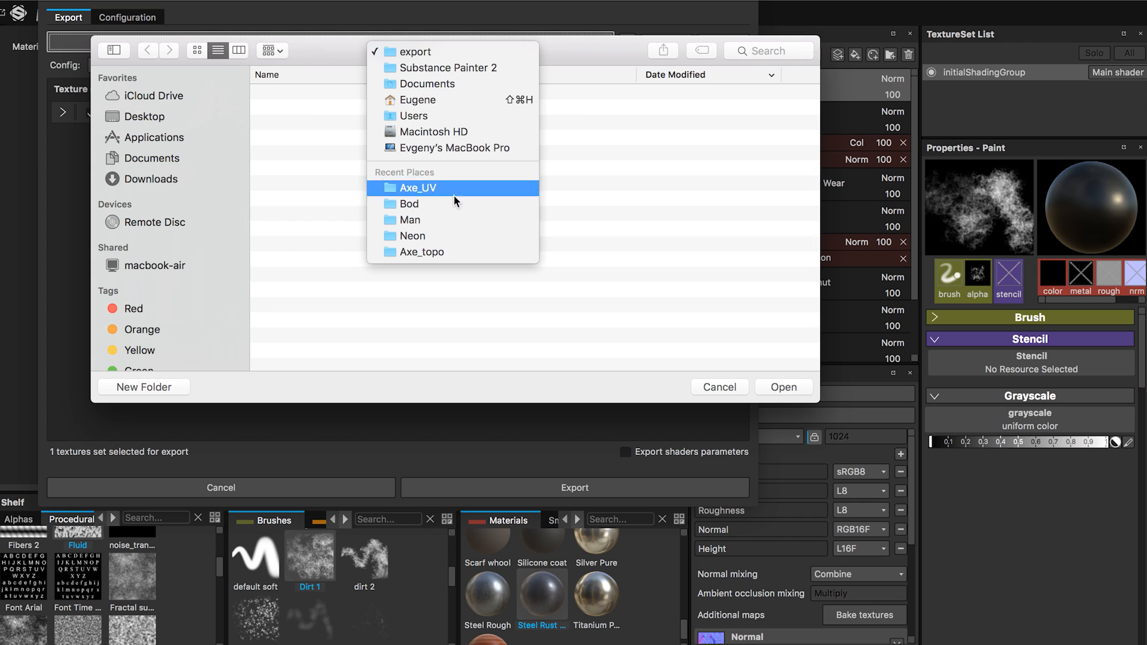
pyautogui.click(453, 193)
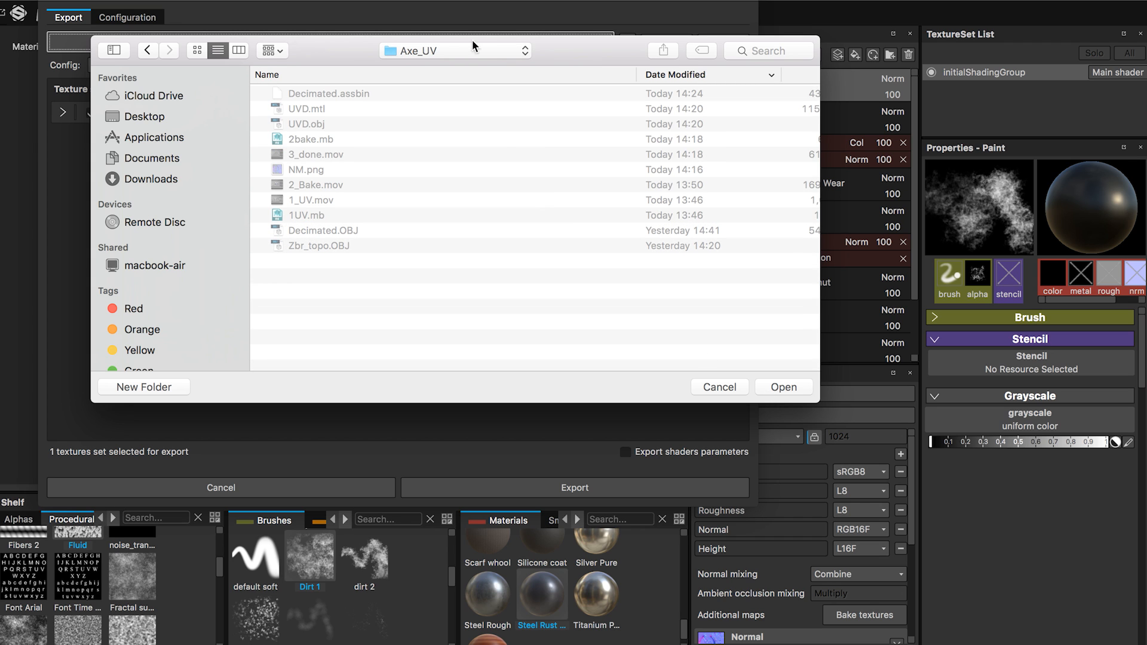
pyautogui.moveTo(580, 52); pyautogui.dragTo(592, 58)
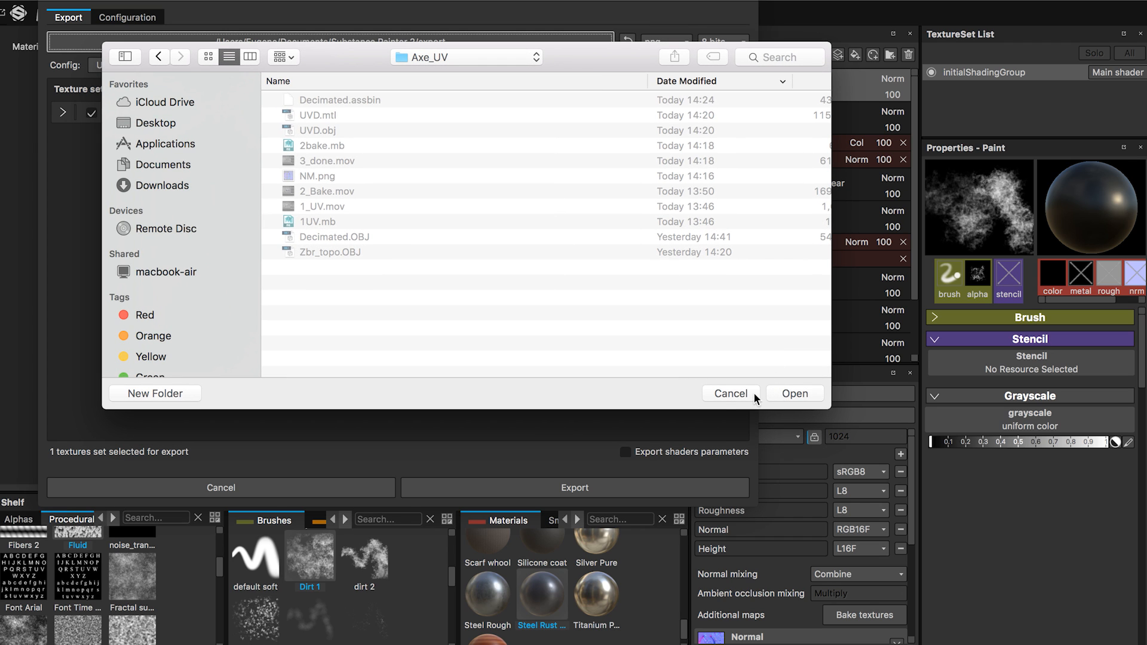
pyautogui.click(721, 393)
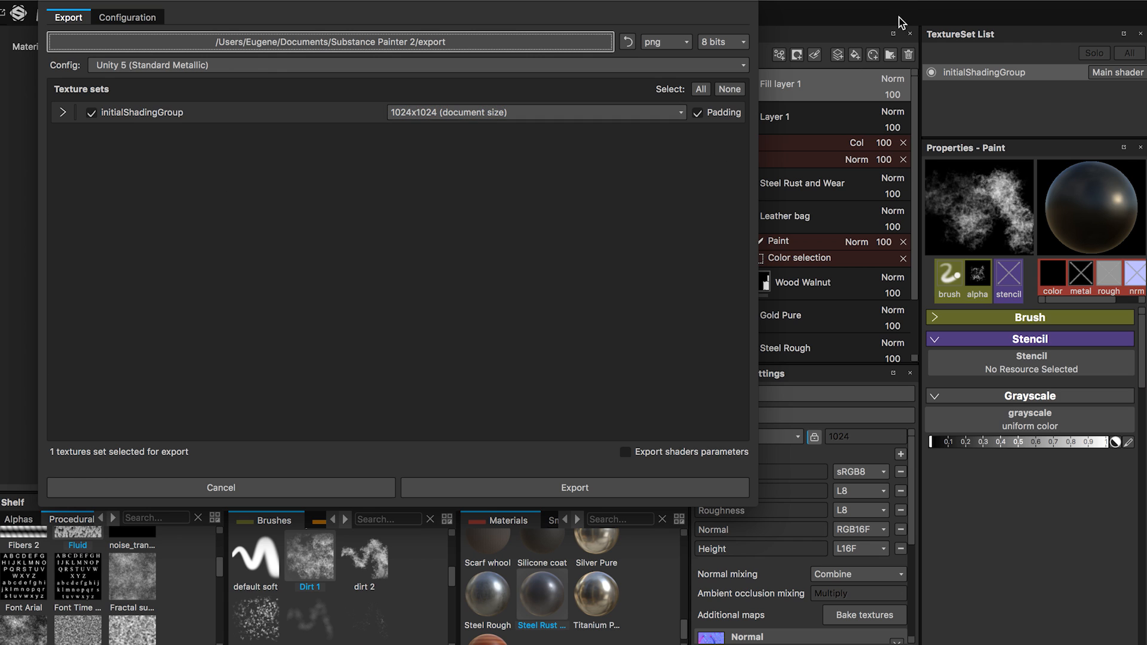